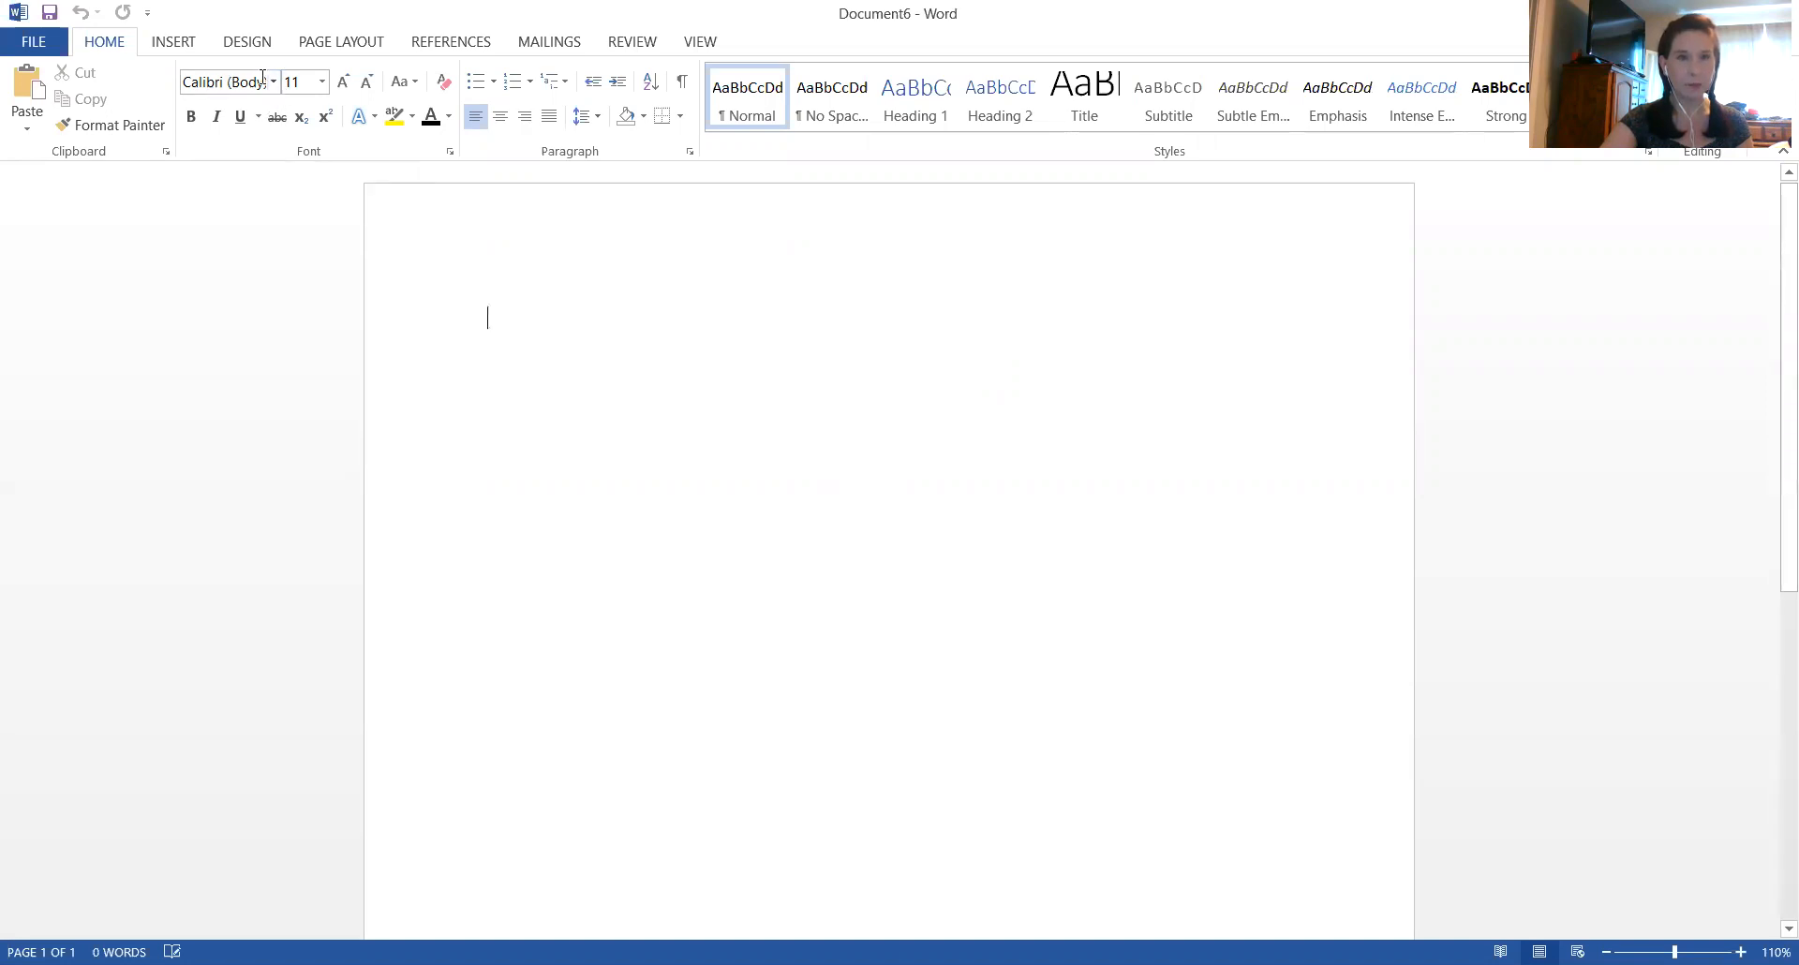
# Set the font for the blank document's first line to Comic Sans MS at size 26
pyautogui.click(272, 82)
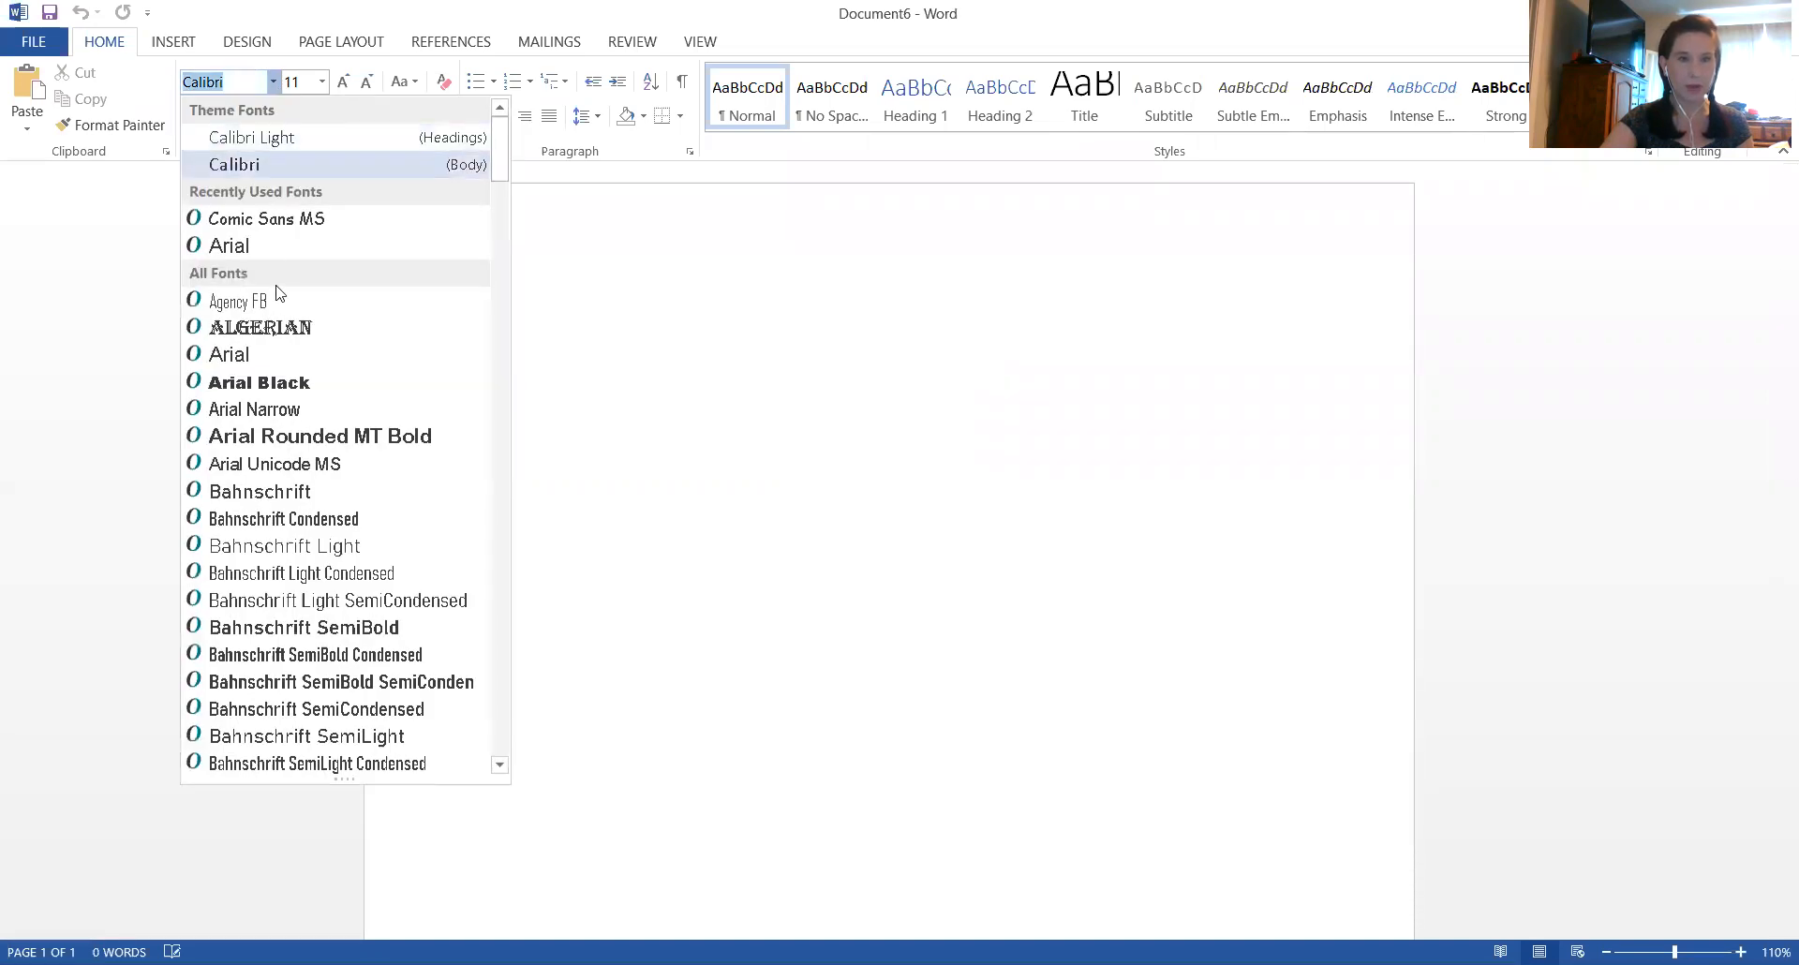
pyautogui.scroll(-6, 278, 412)
pyautogui.scroll(-10, 279, 415)
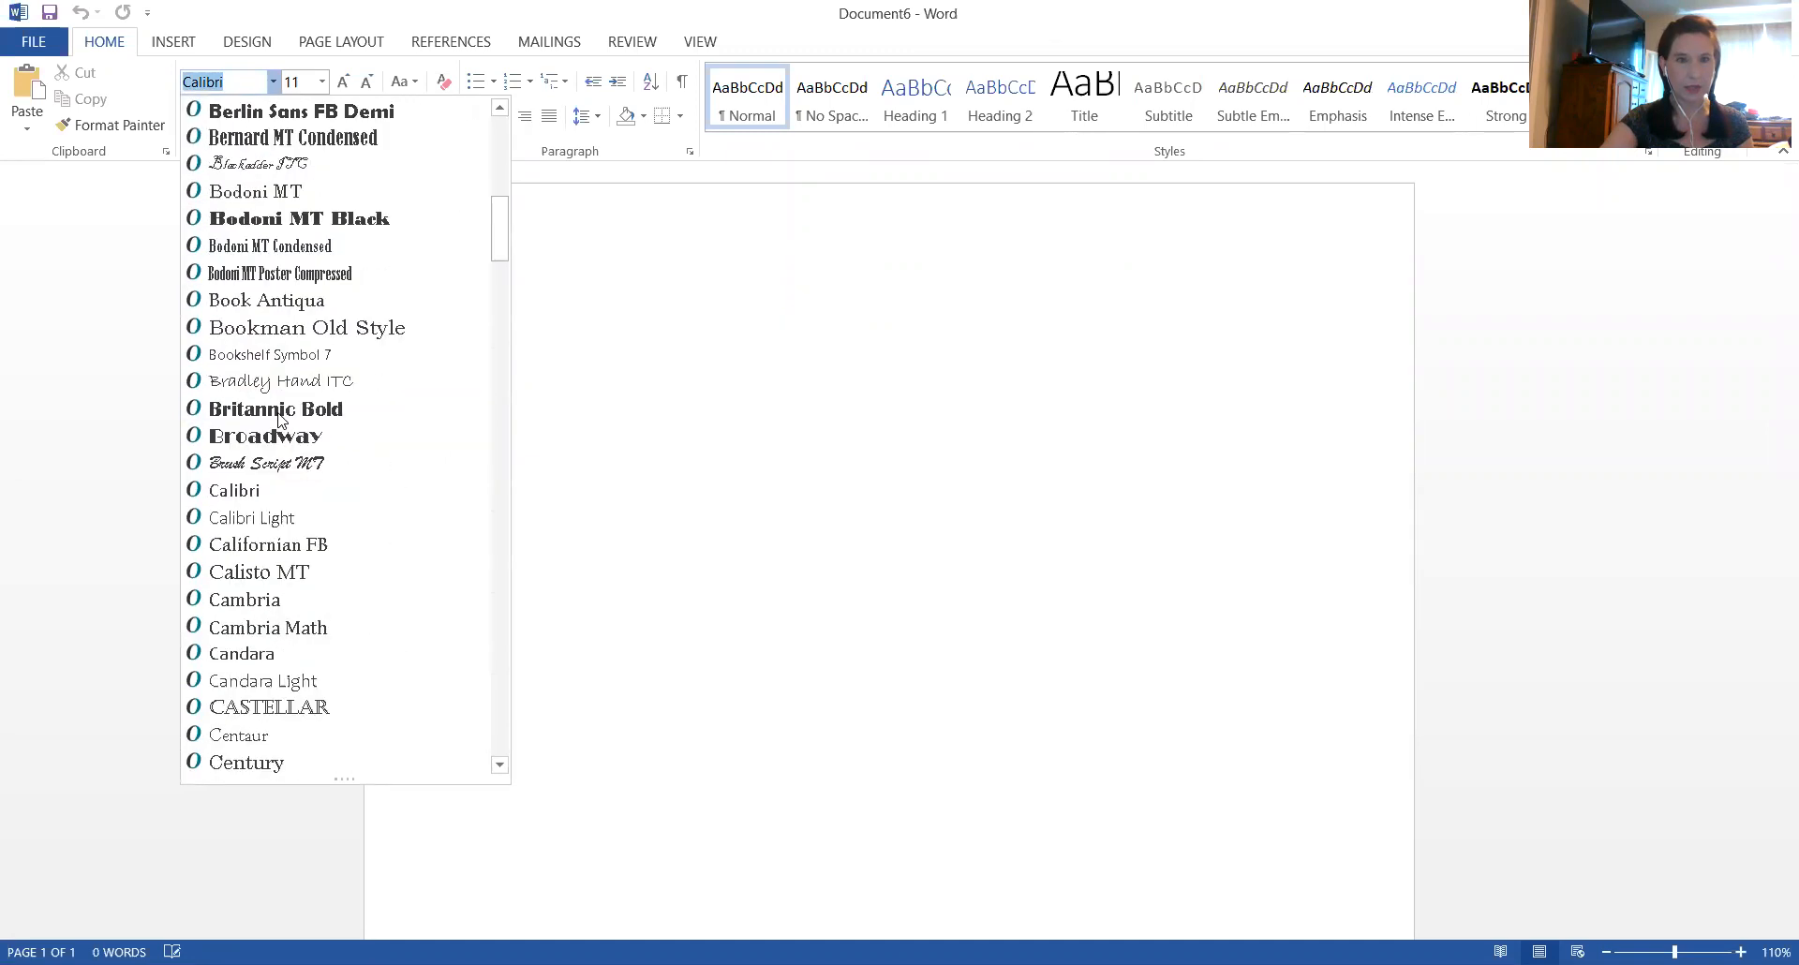
pyautogui.scroll(16, 278, 412)
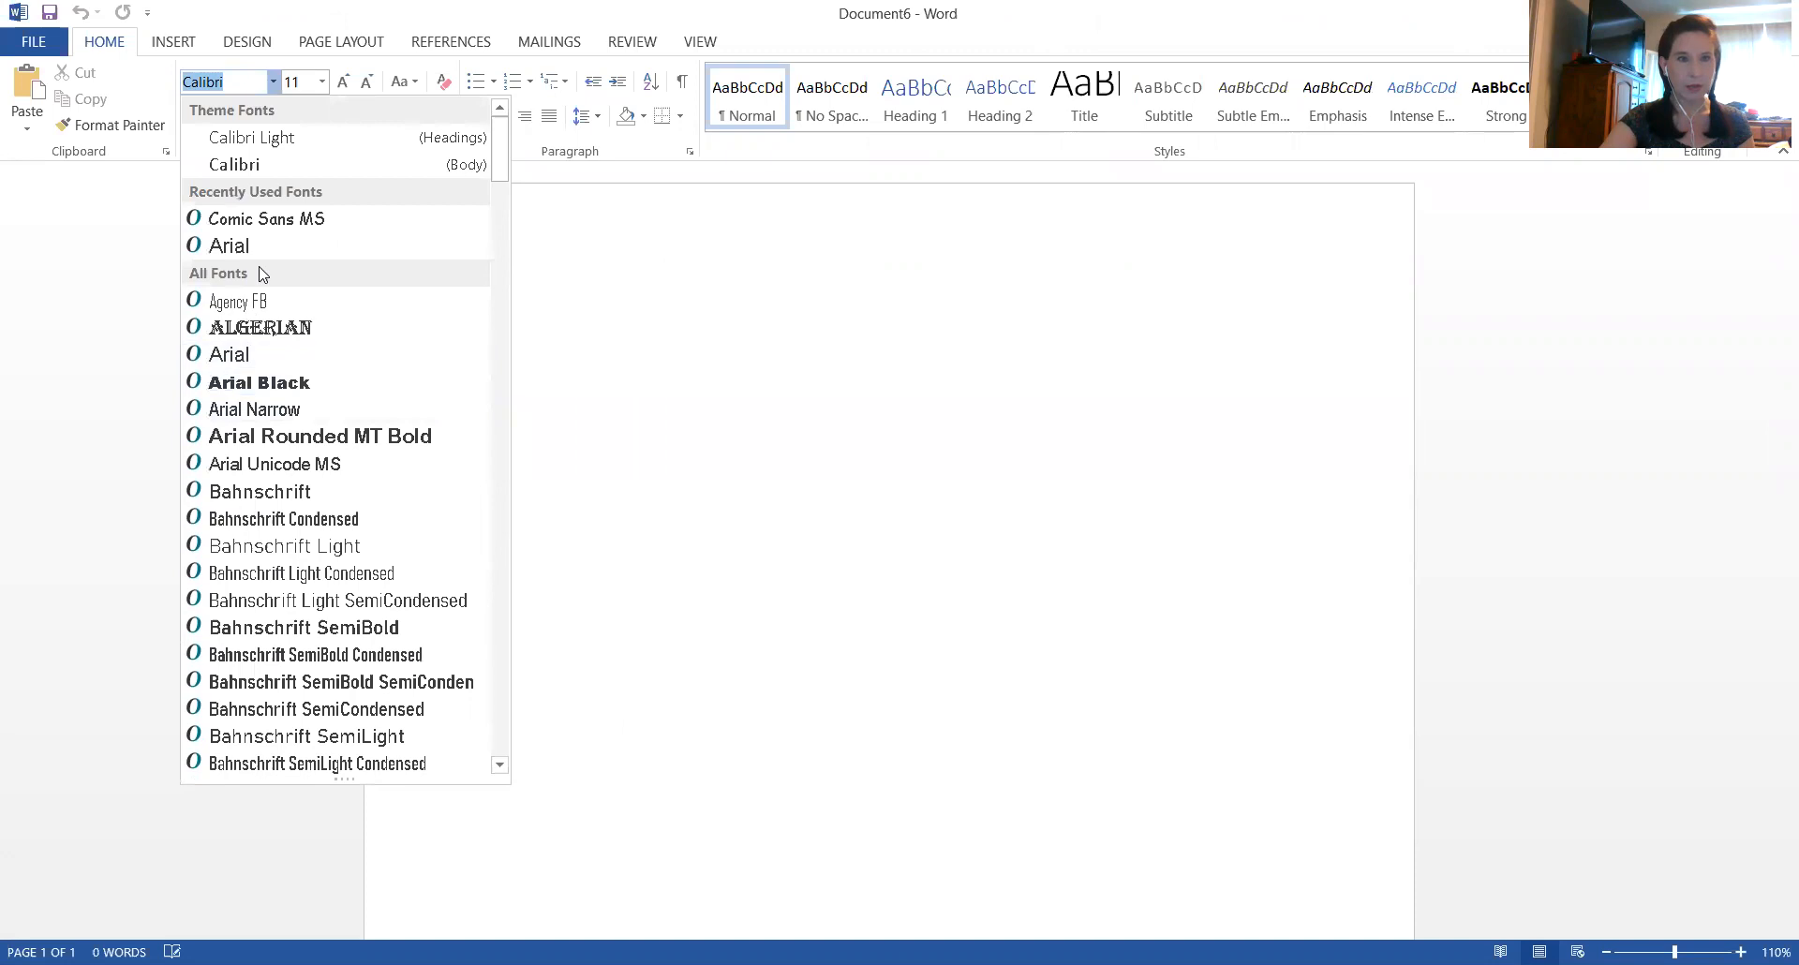
pyautogui.click(274, 221)
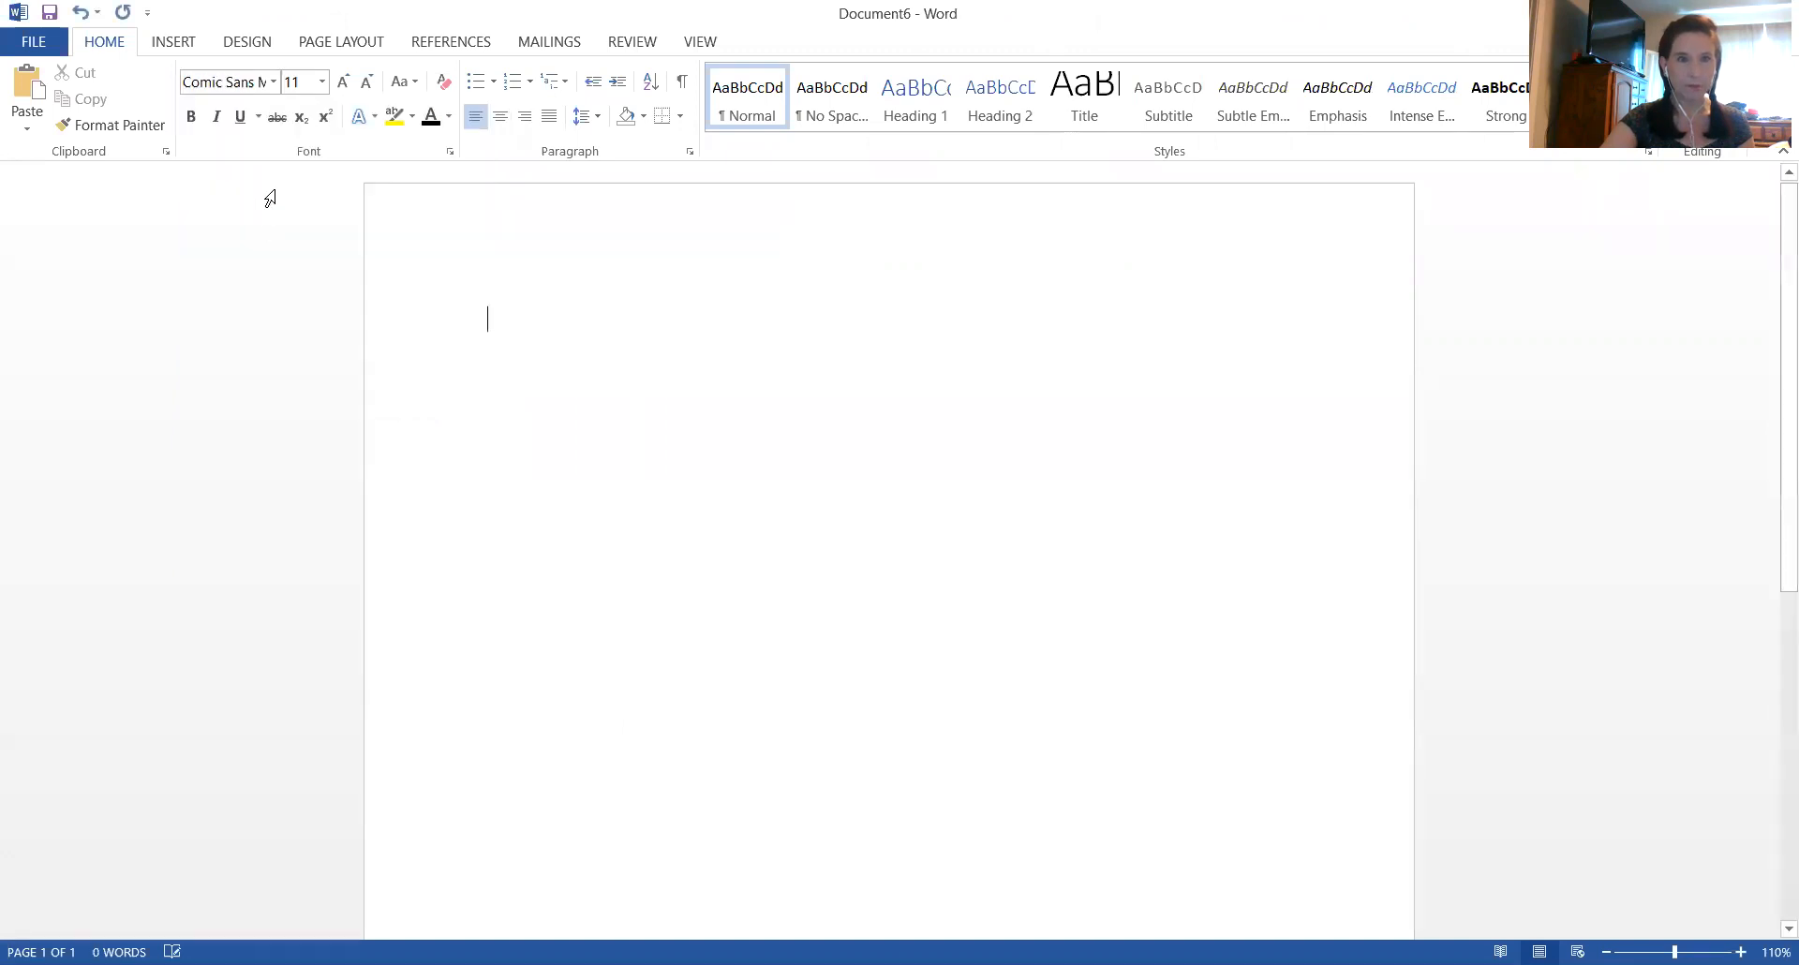
pyautogui.click(322, 82)
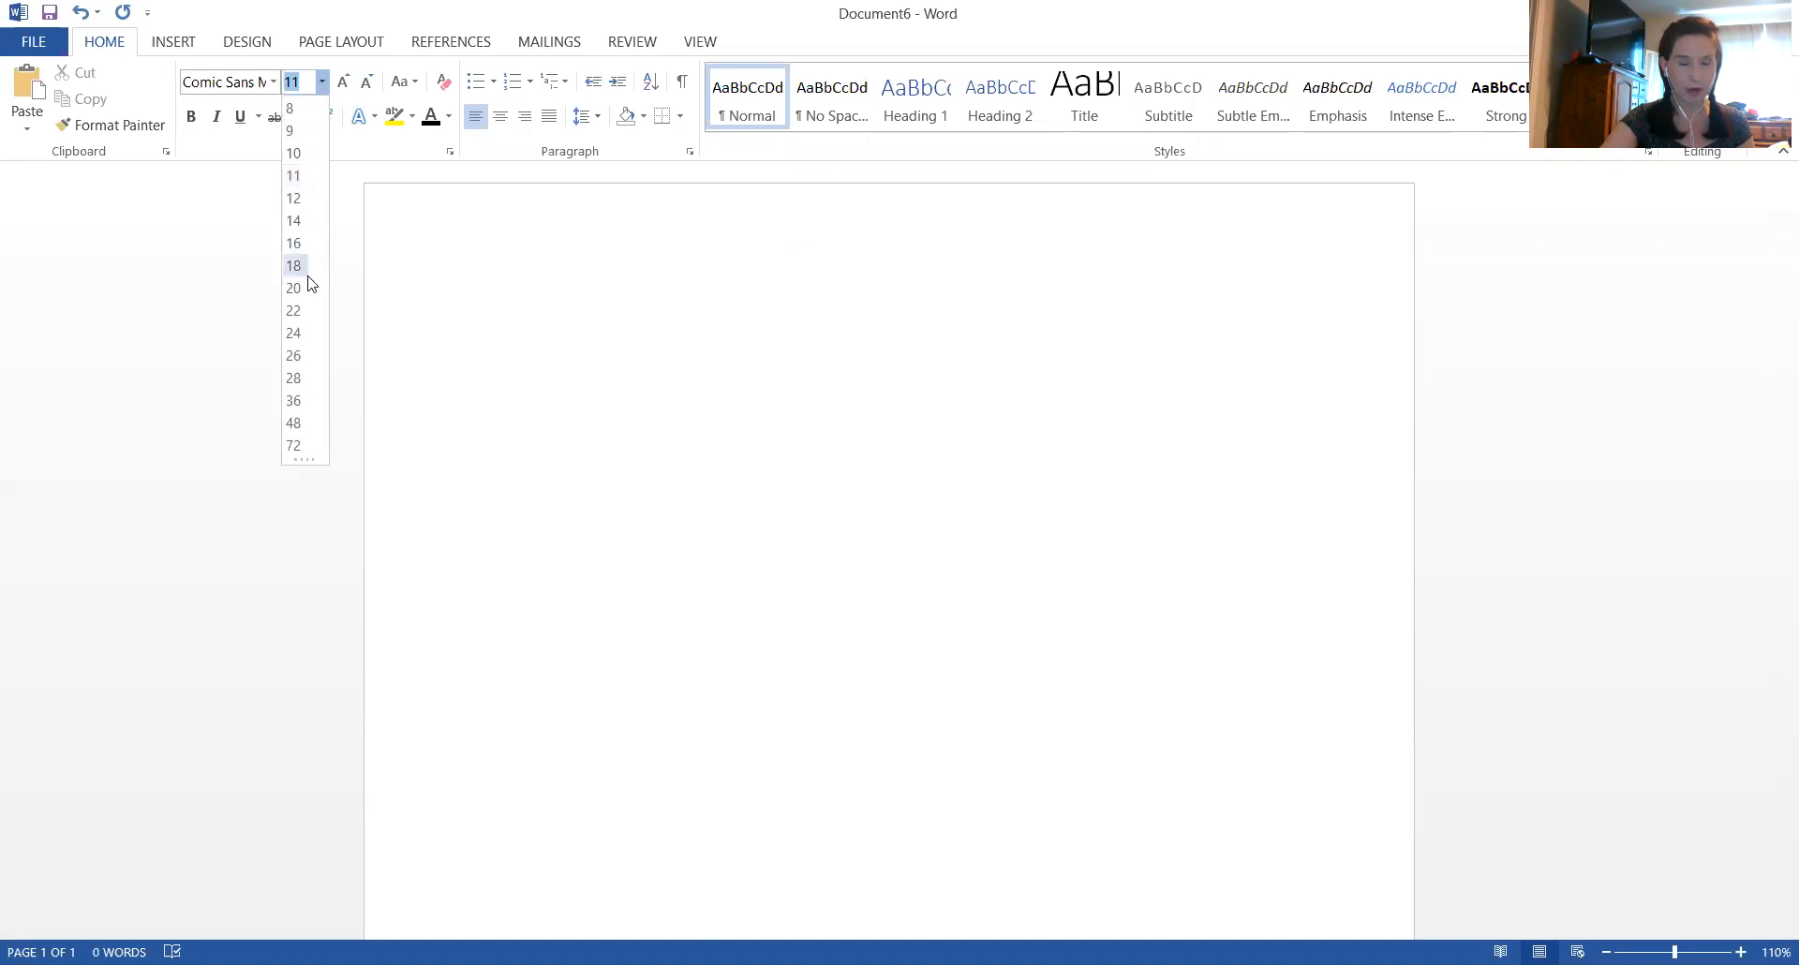
pyautogui.click(294, 356)
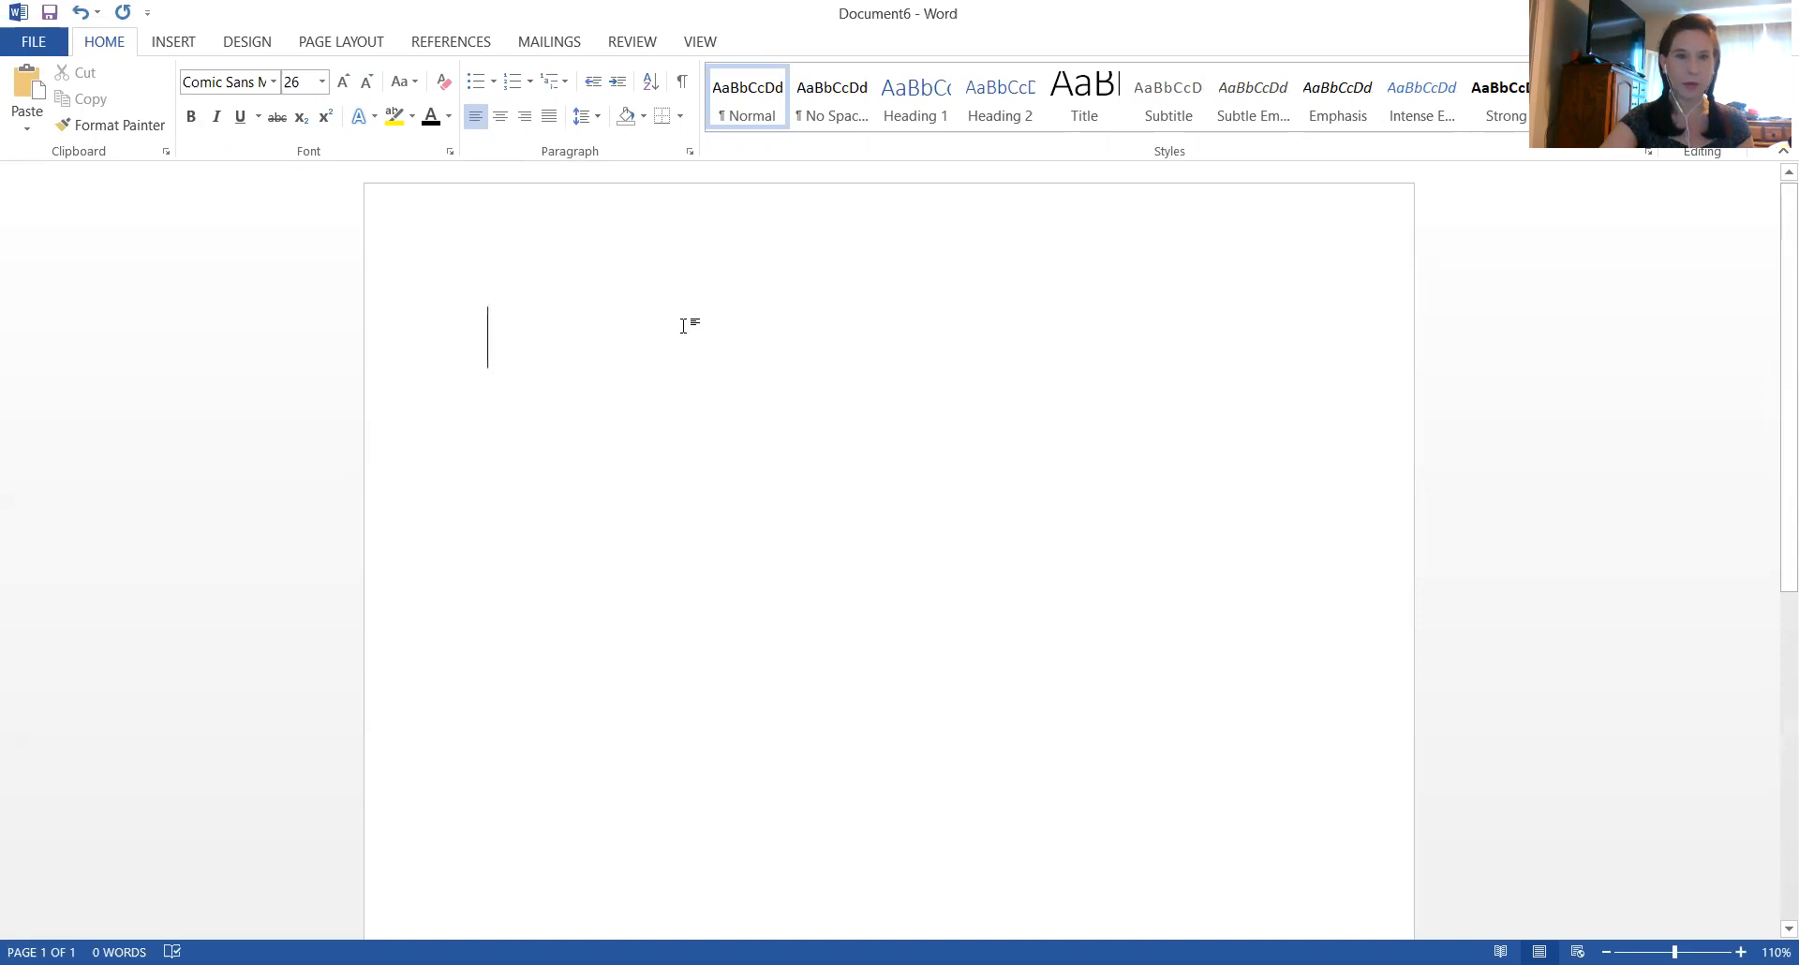
# Center the first line and turn on bold and underline for the title text
pyautogui.click(503, 124)
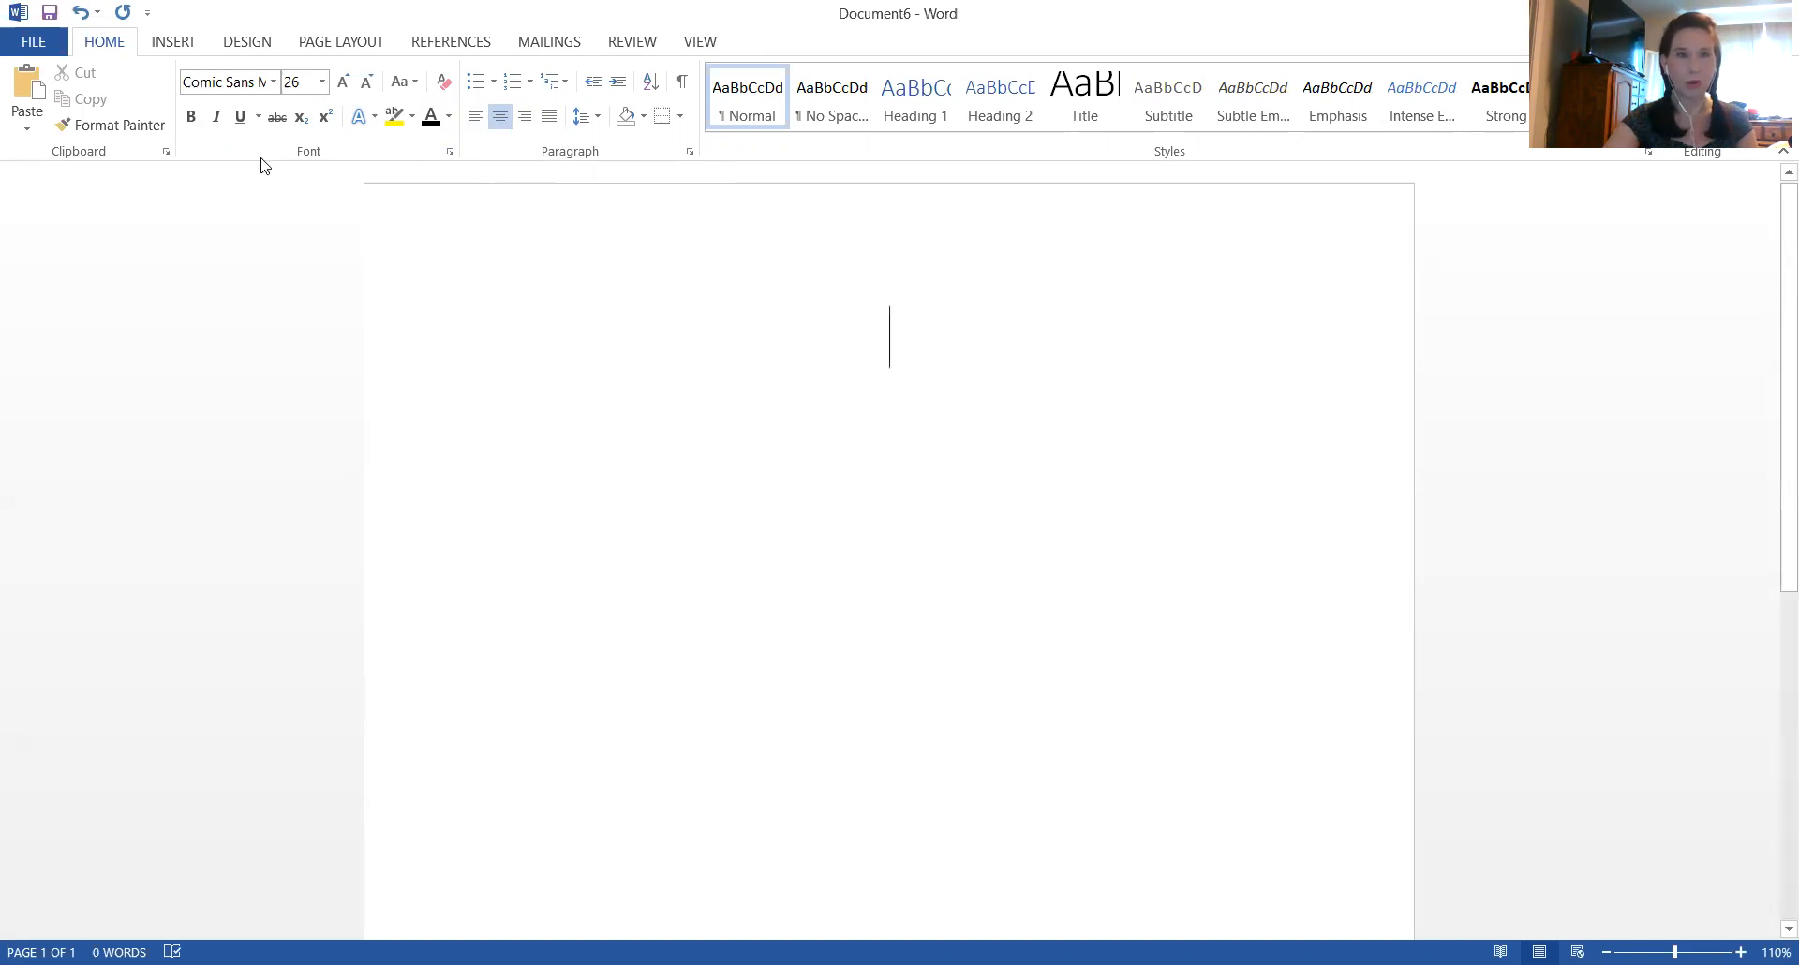
pyautogui.click(193, 118)
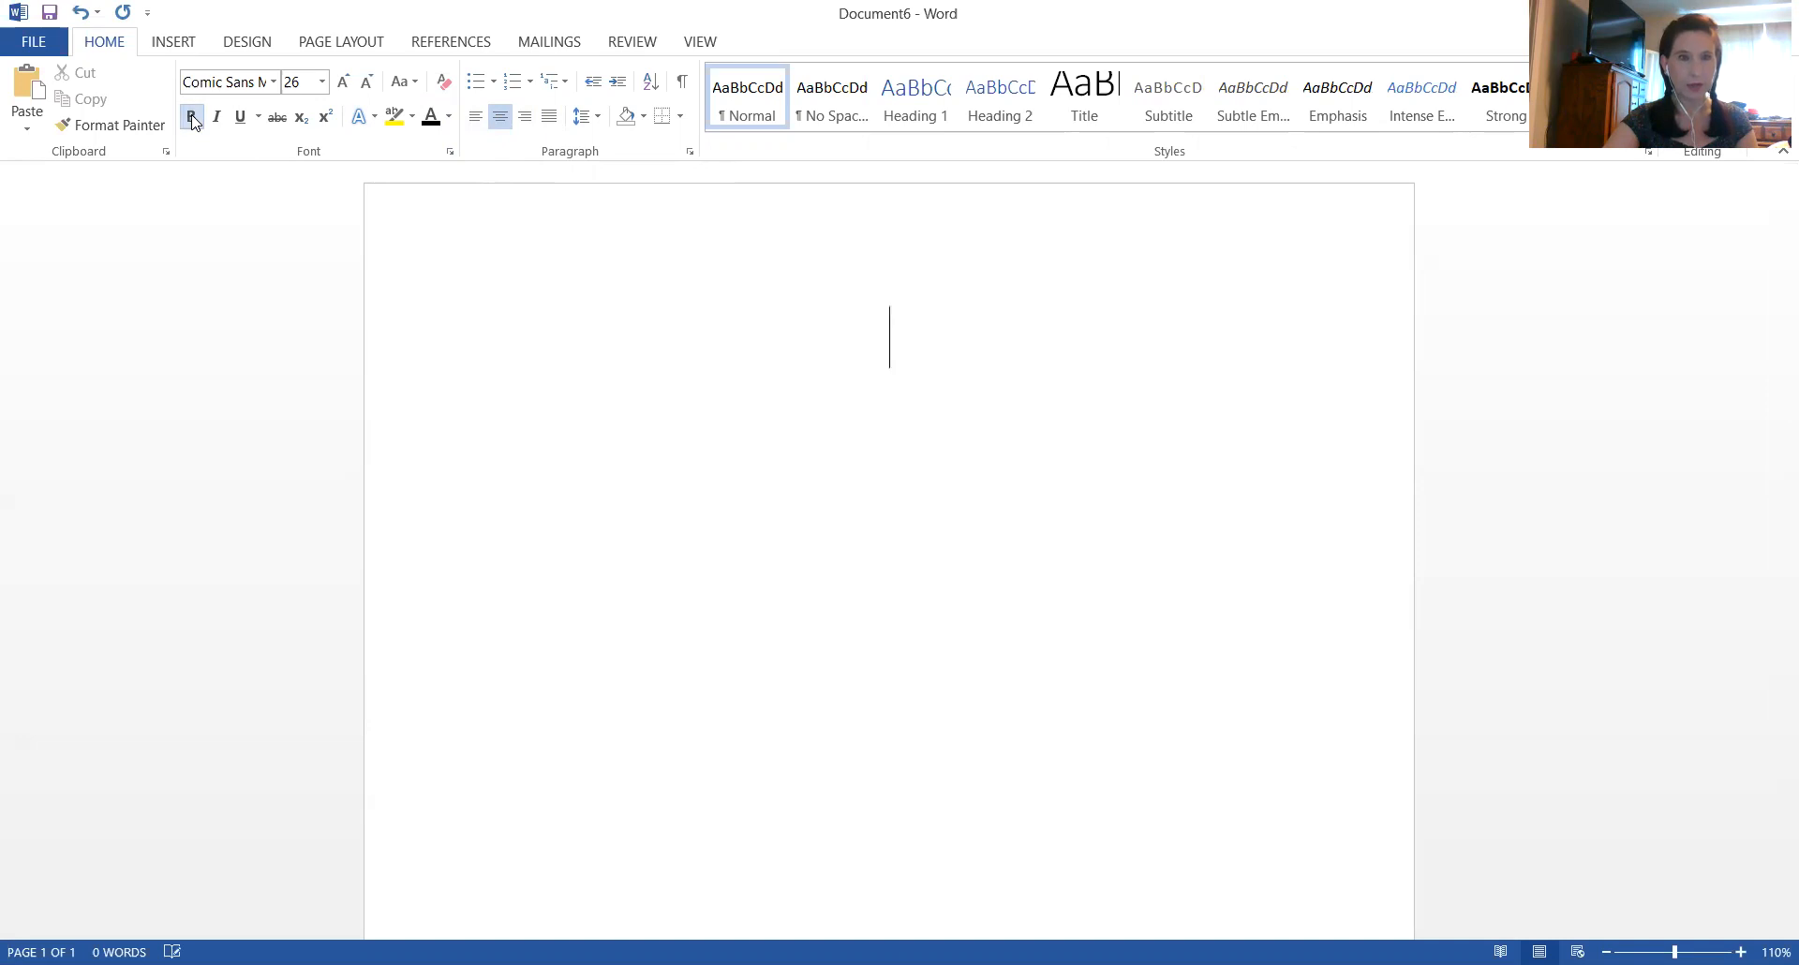
pyautogui.click(241, 118)
# Enter "The Title Page" as the document's title
pyautogui.write('The Titkle')
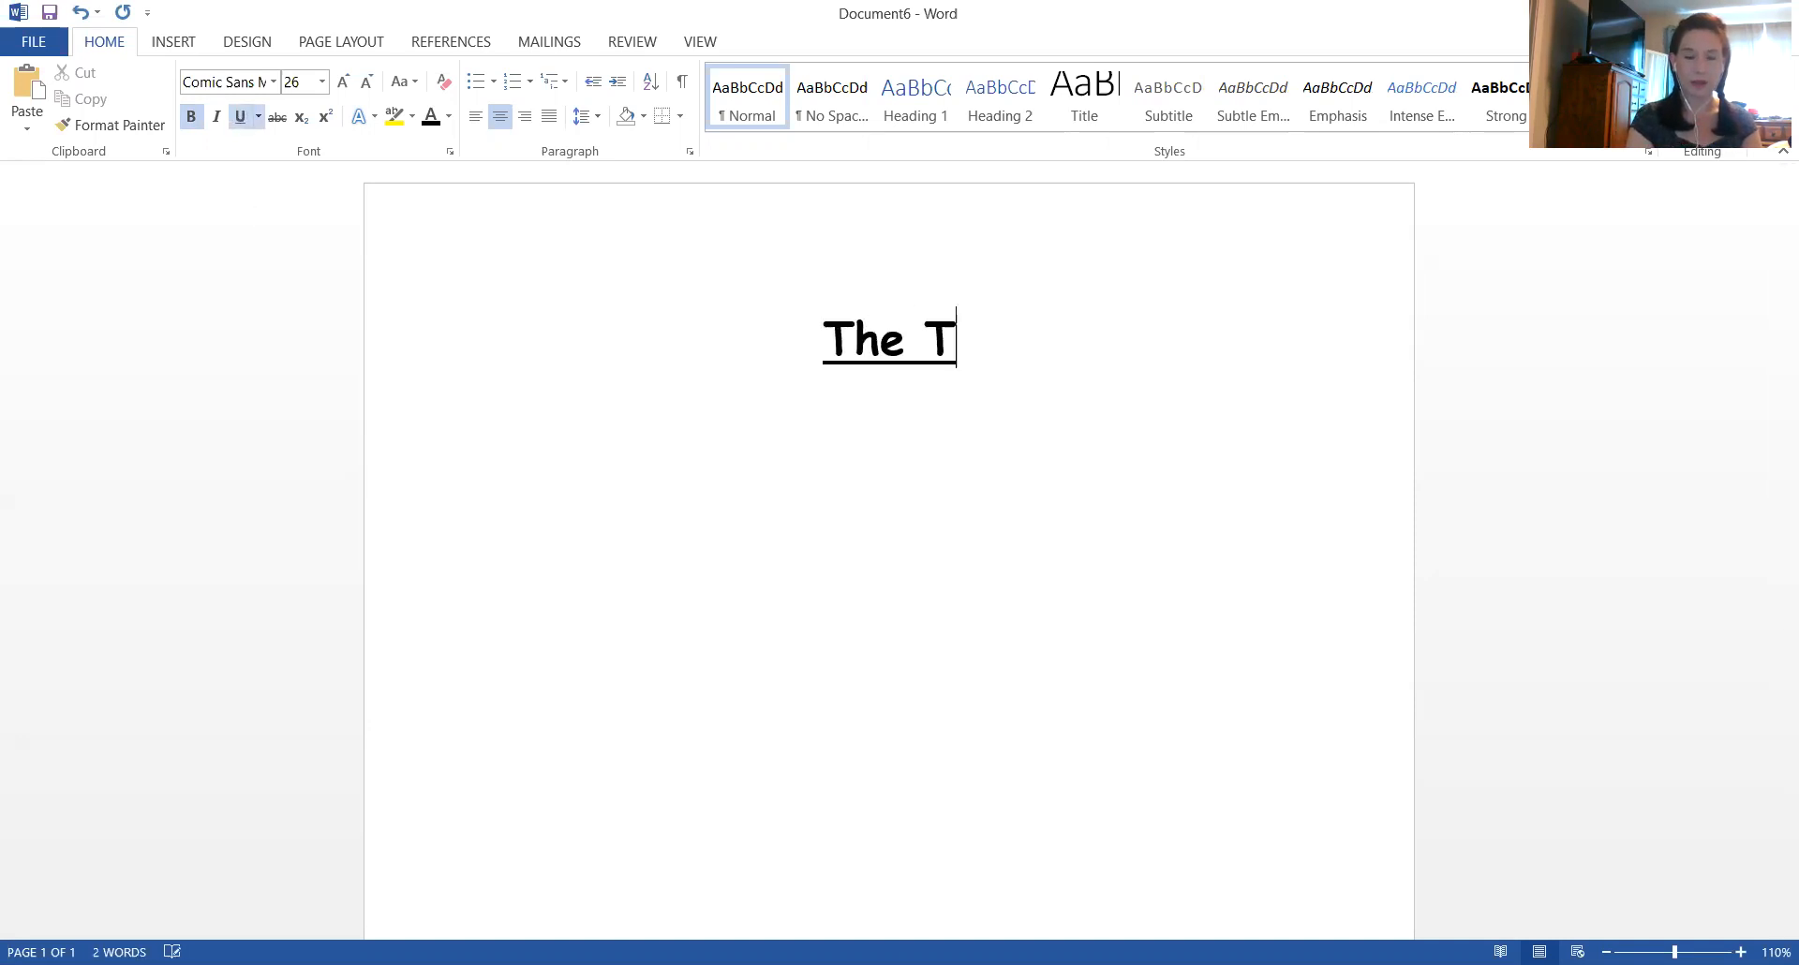
pyautogui.press('BackSpace')
pyautogui.press('BackSpace')
pyautogui.press('BackSpace')
pyautogui.write('le Page')
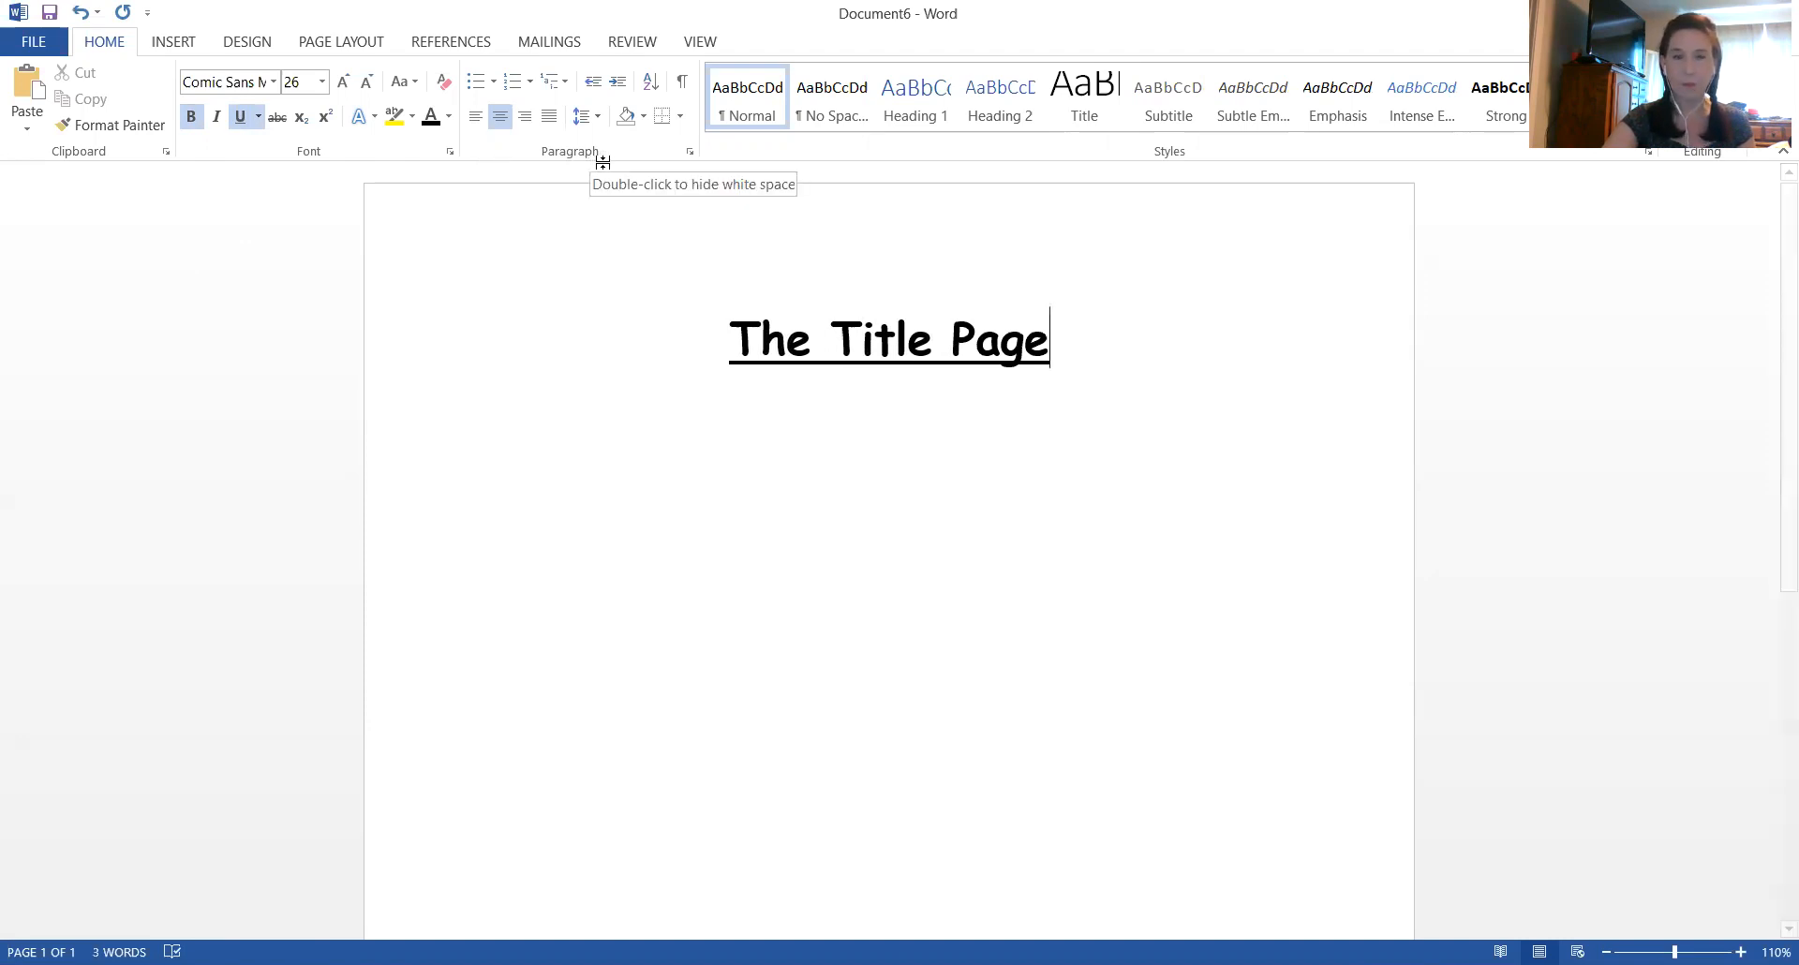
# Set the paragraph line spacing to 1.5 lines
pyautogui.click(690, 155)
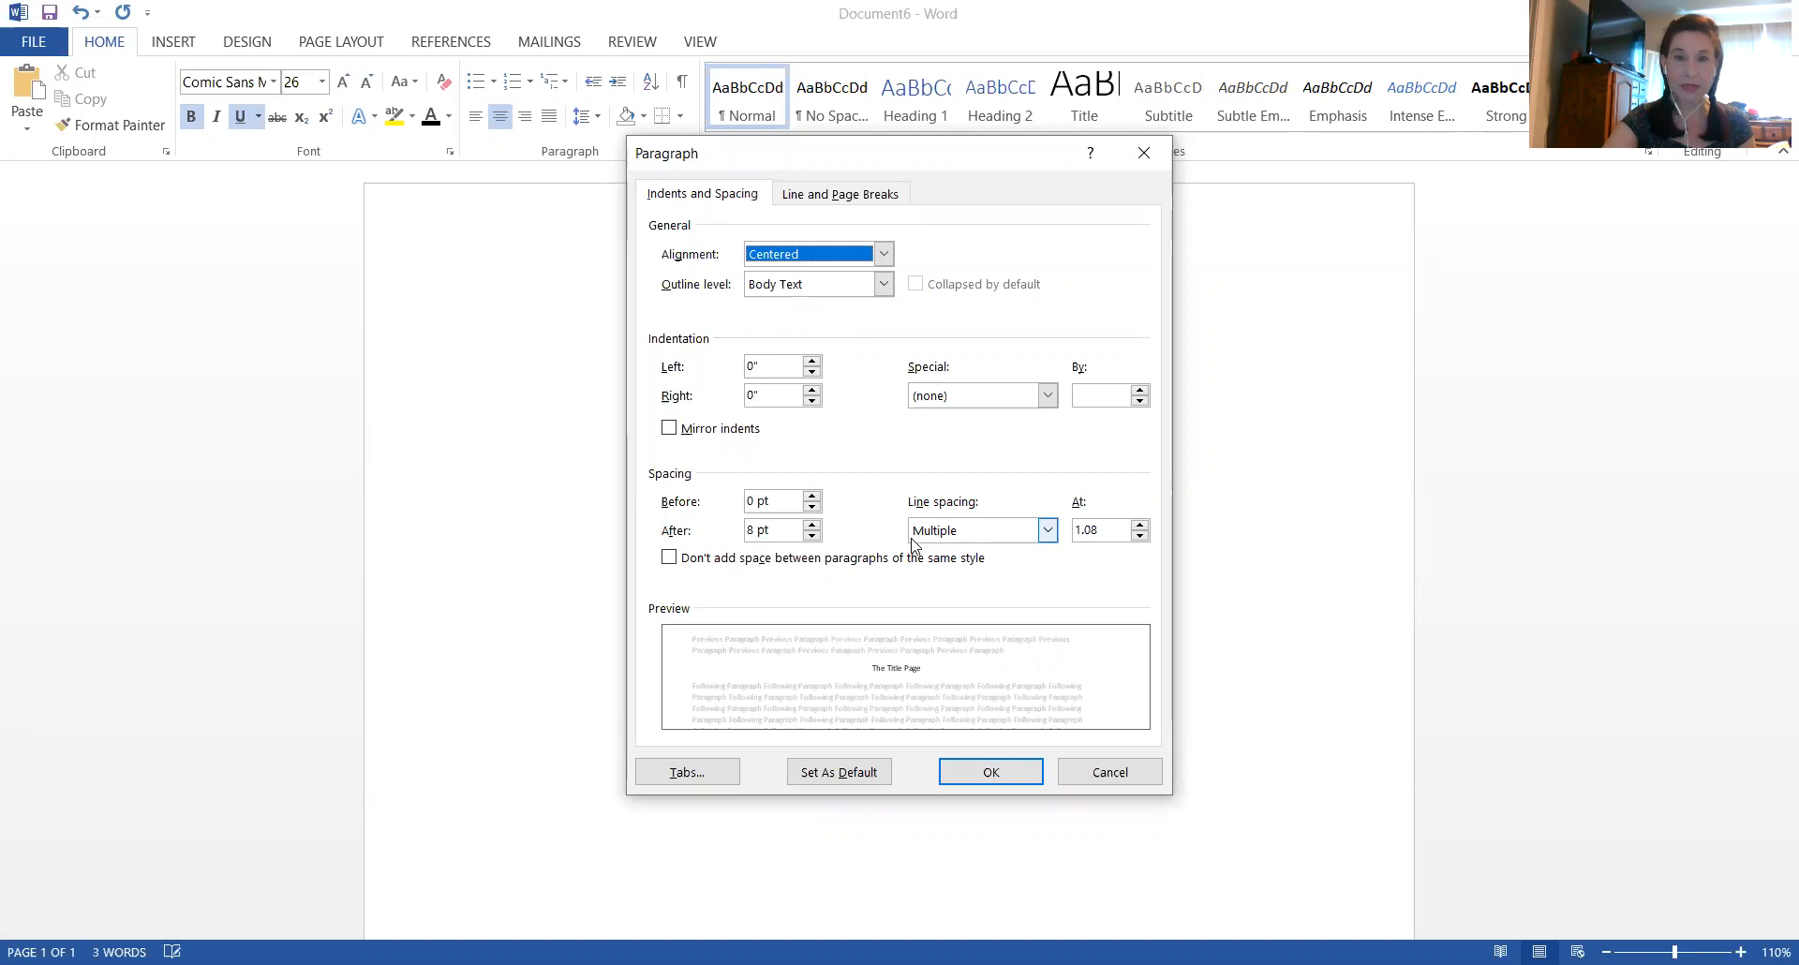
pyautogui.click(1047, 532)
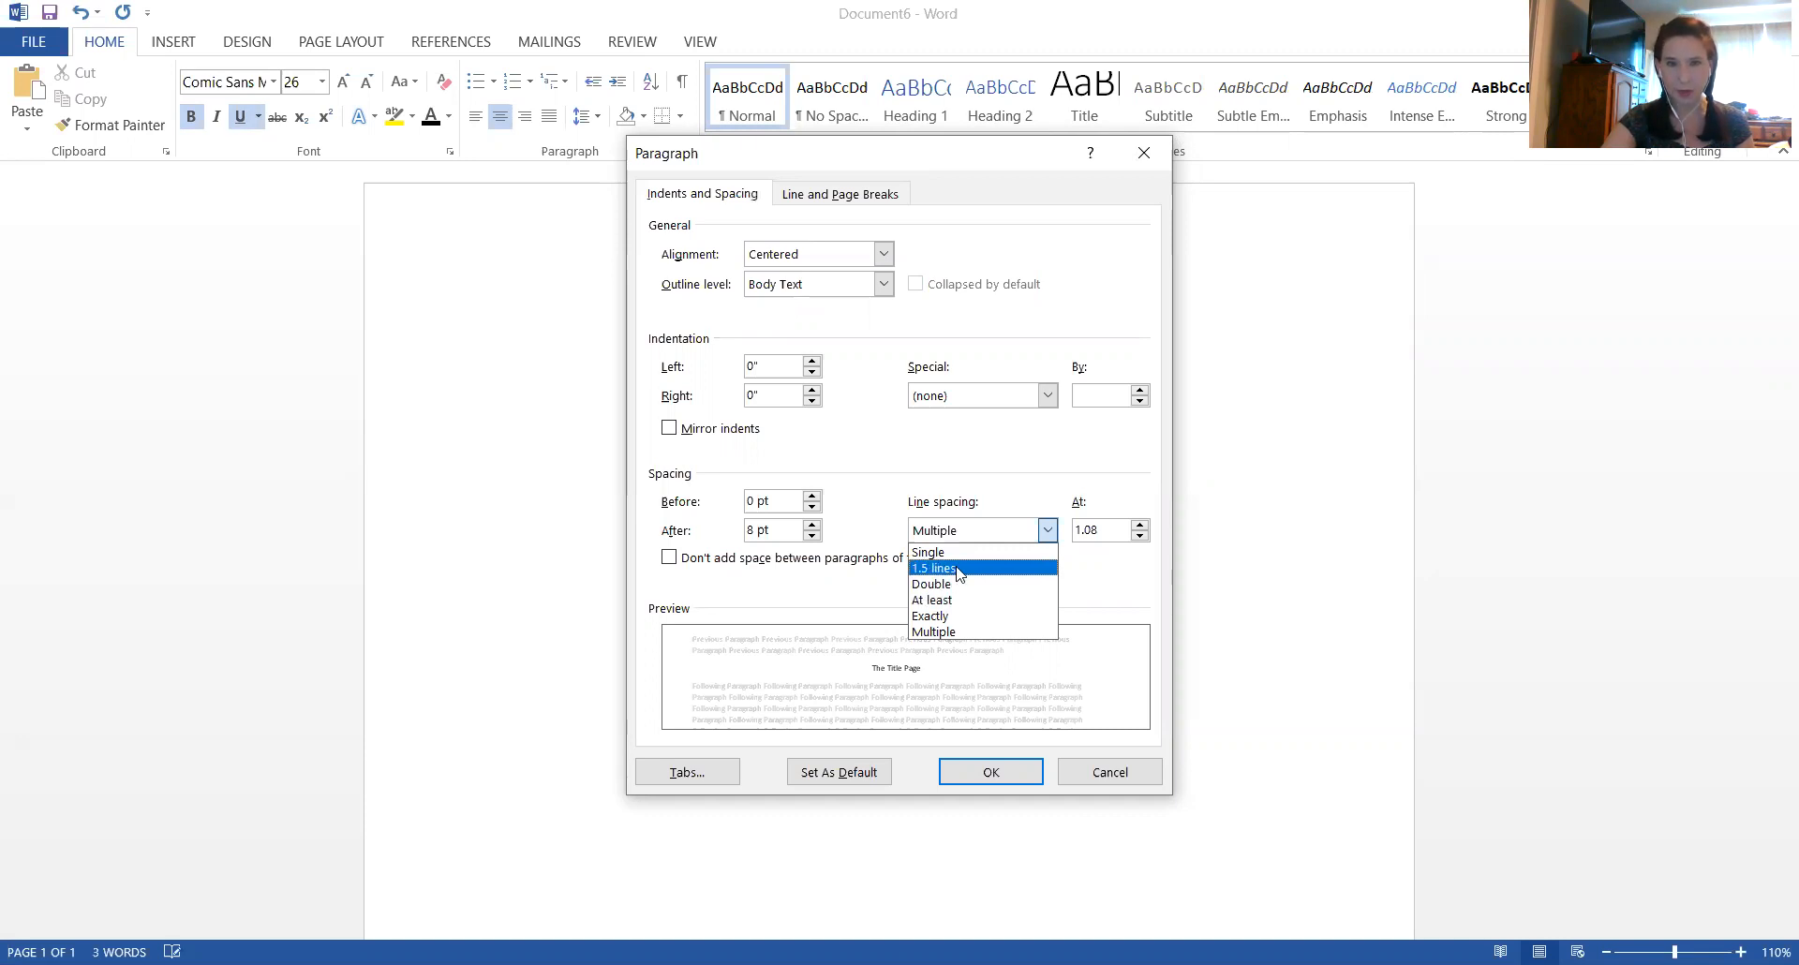
pyautogui.click(957, 568)
pyautogui.click(974, 778)
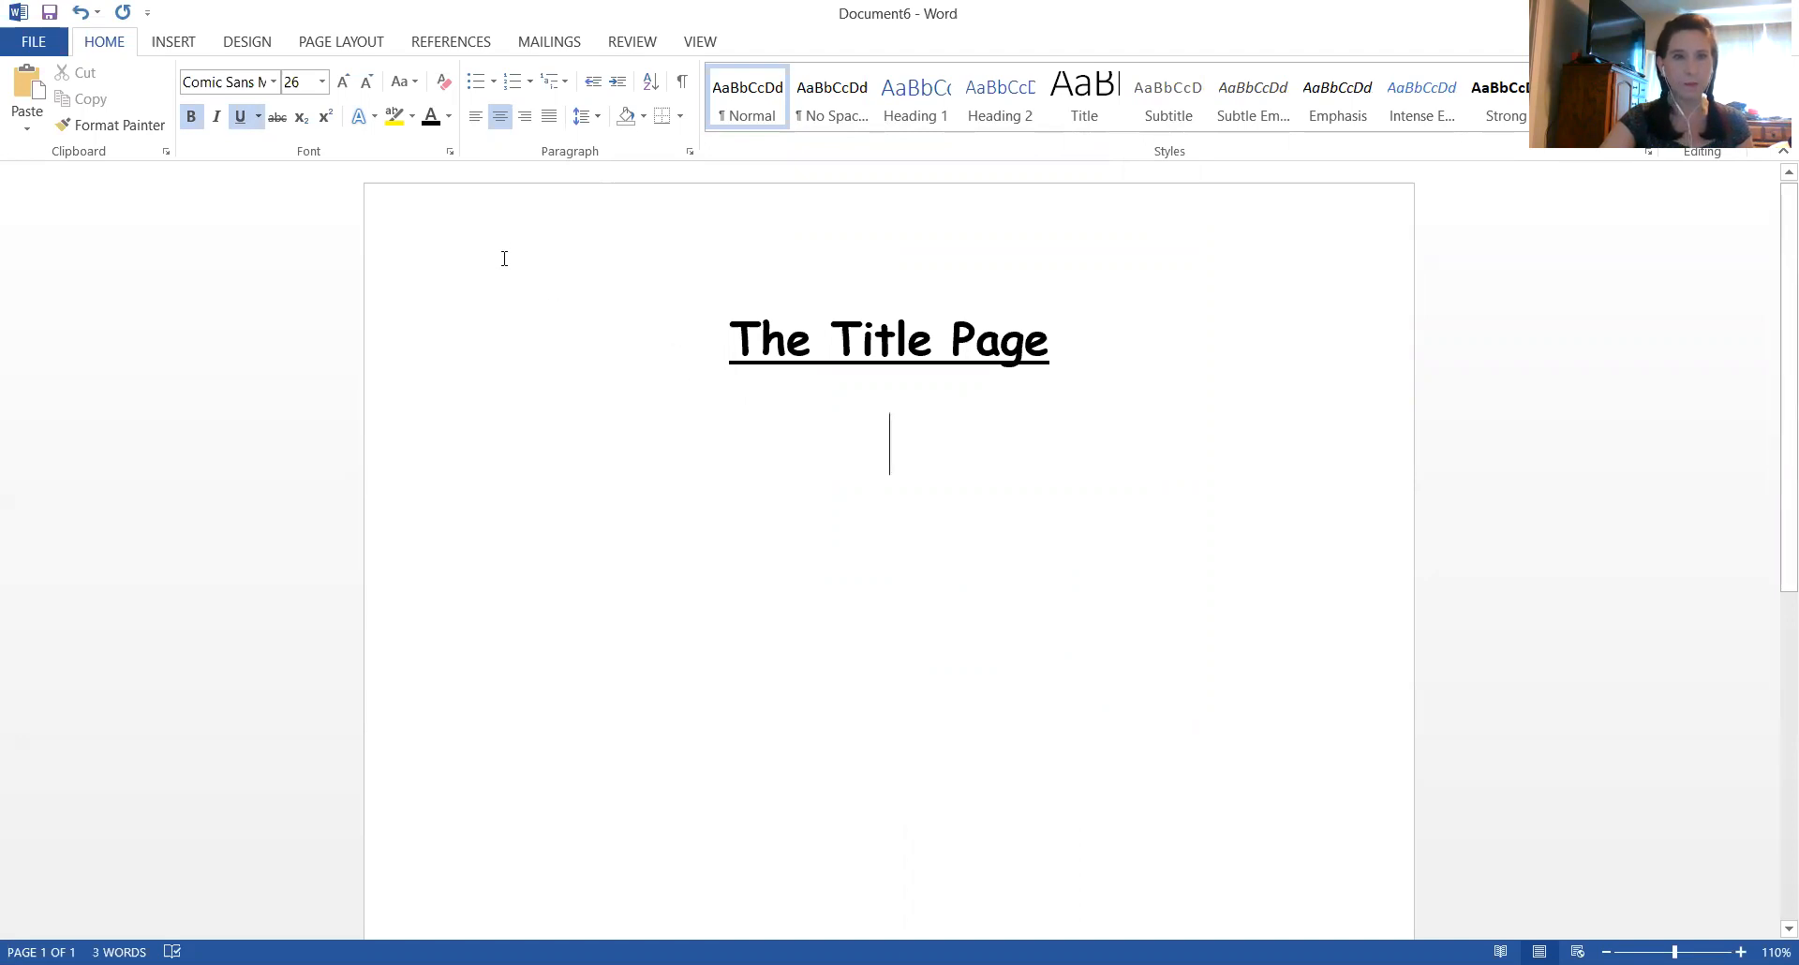
# Left-align the new line below the title, turn off bold and underline, and set the font size to 16
pyautogui.click(476, 117)
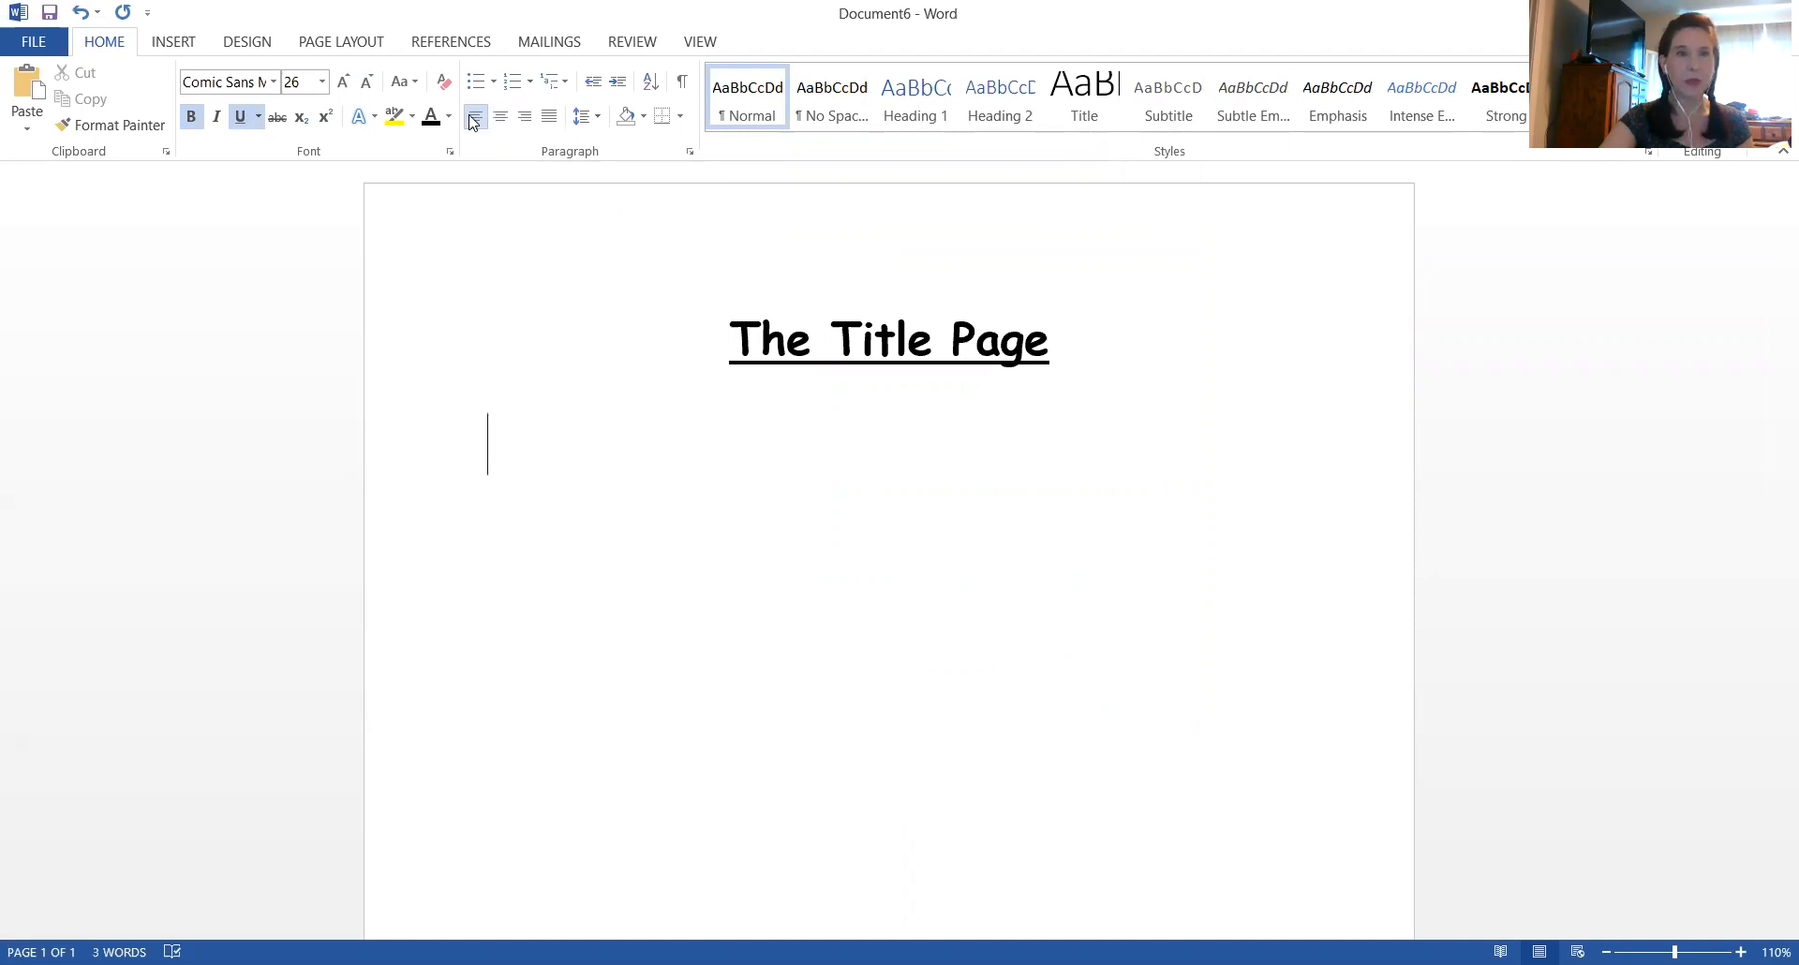
pyautogui.click(191, 117)
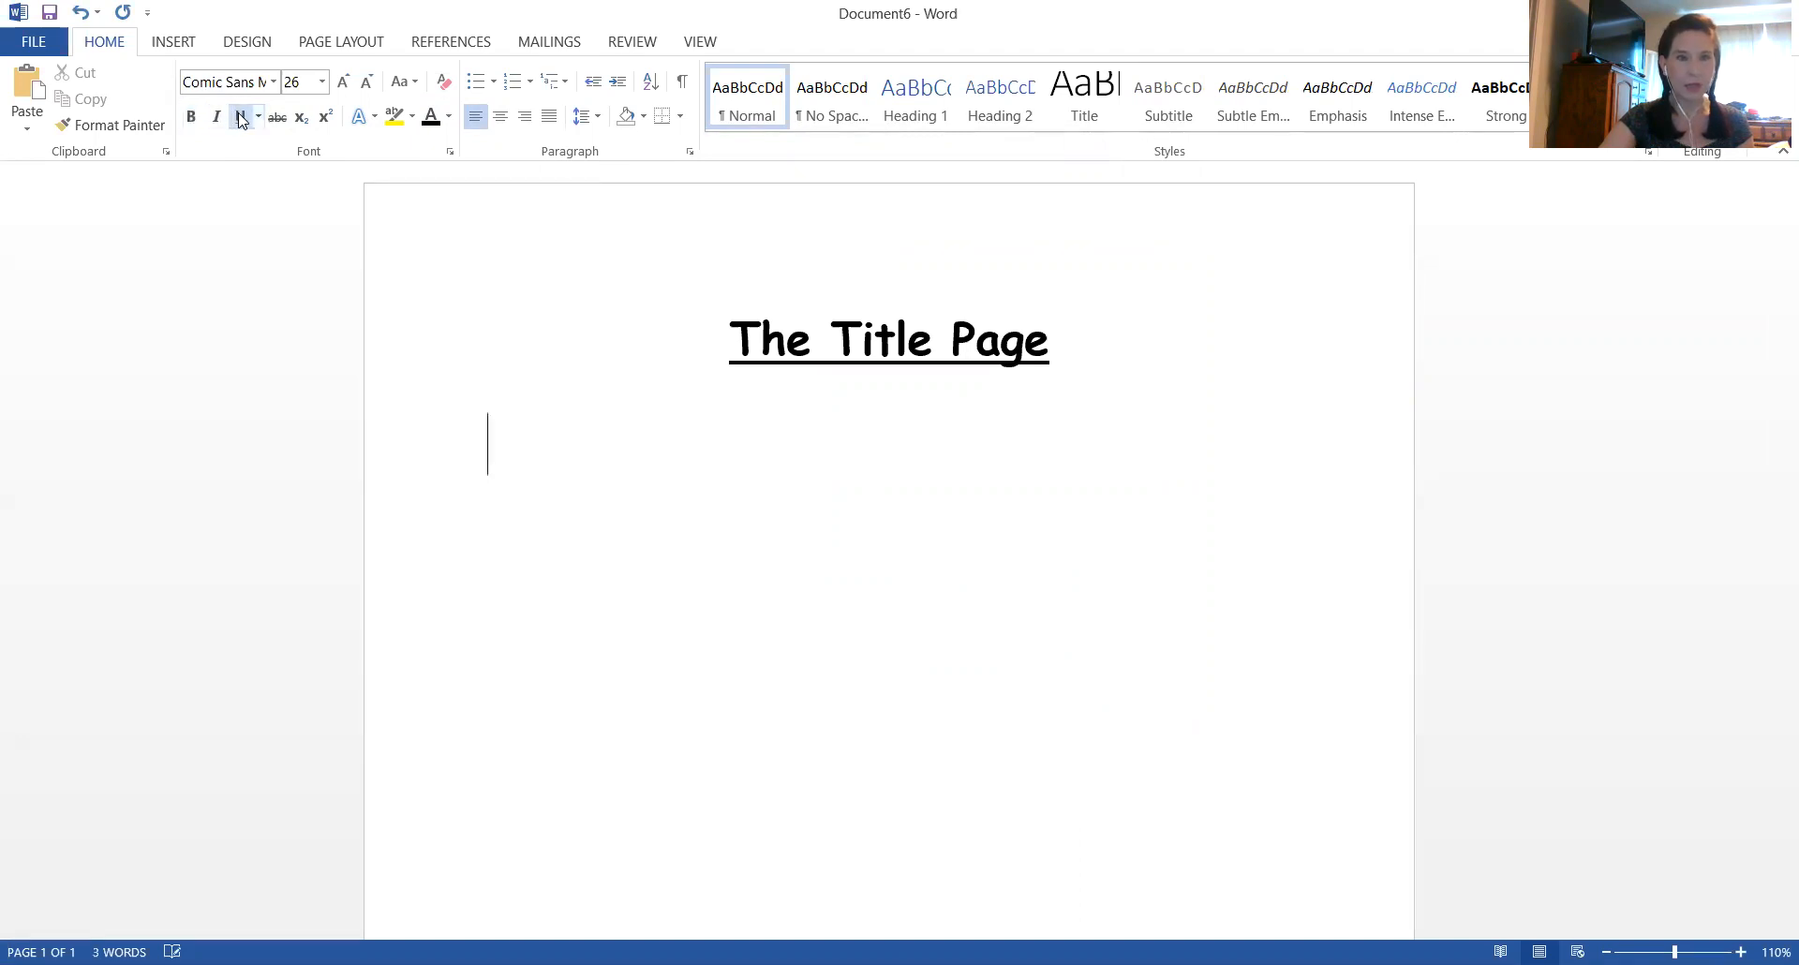
pyautogui.click(241, 117)
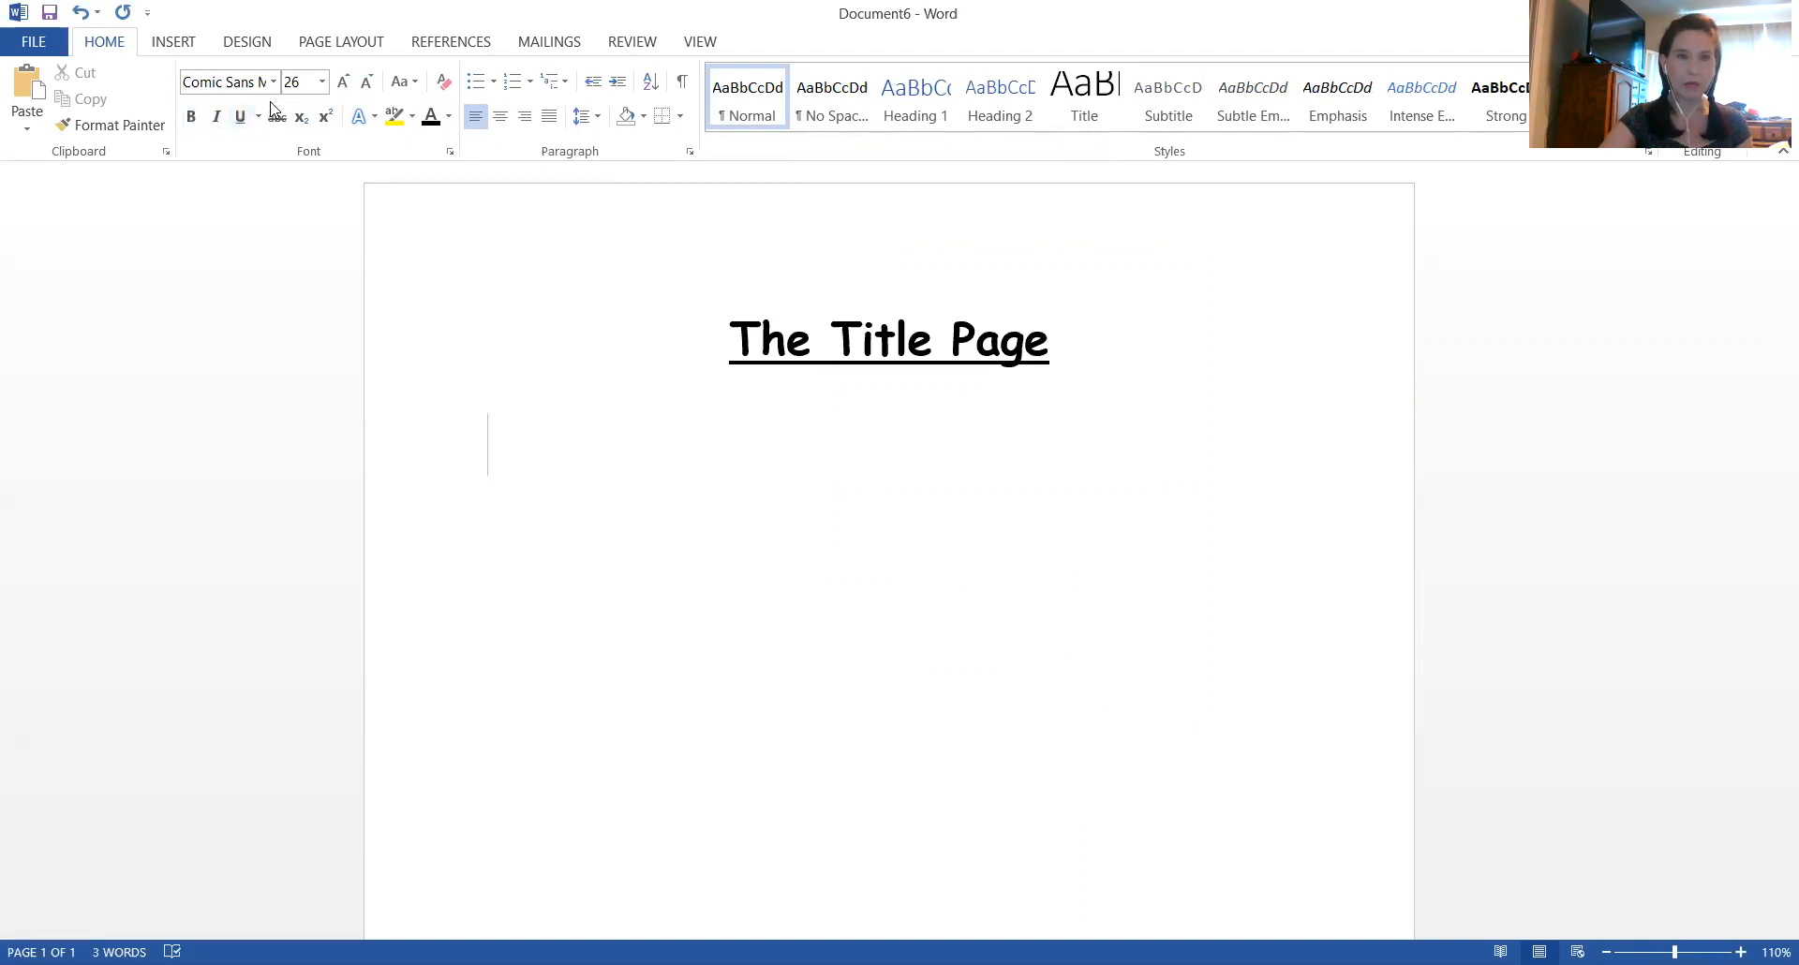
pyautogui.click(322, 83)
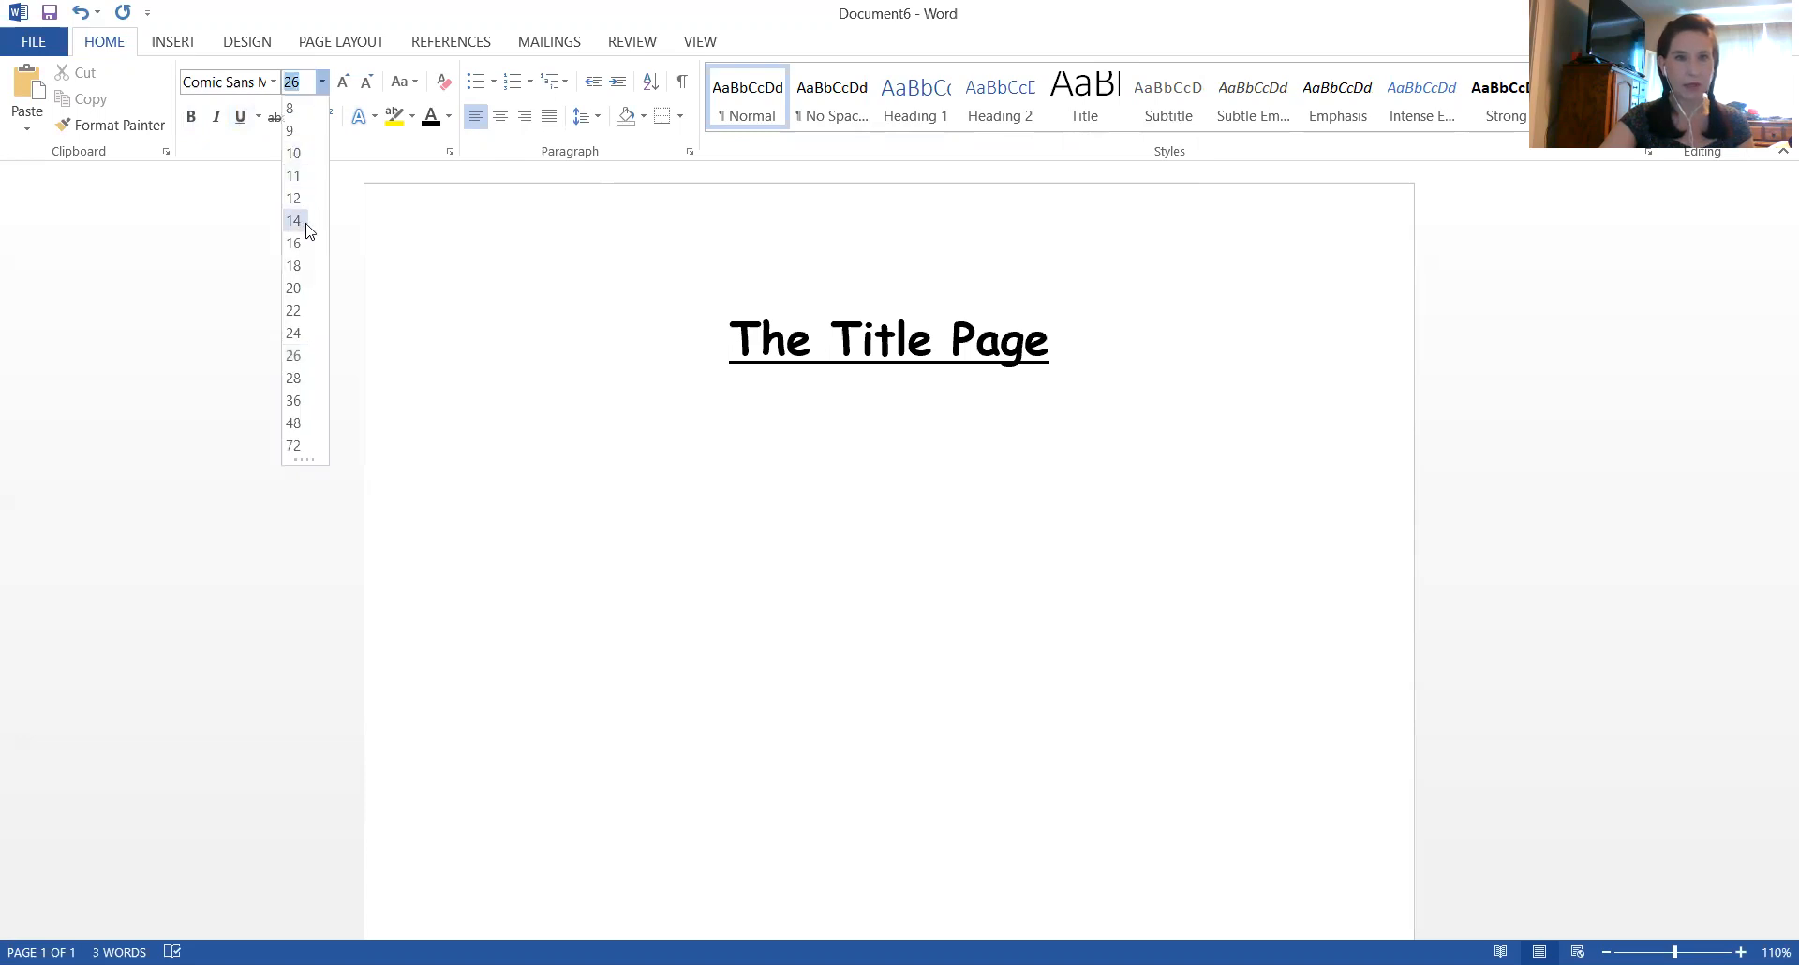
pyautogui.click(294, 243)
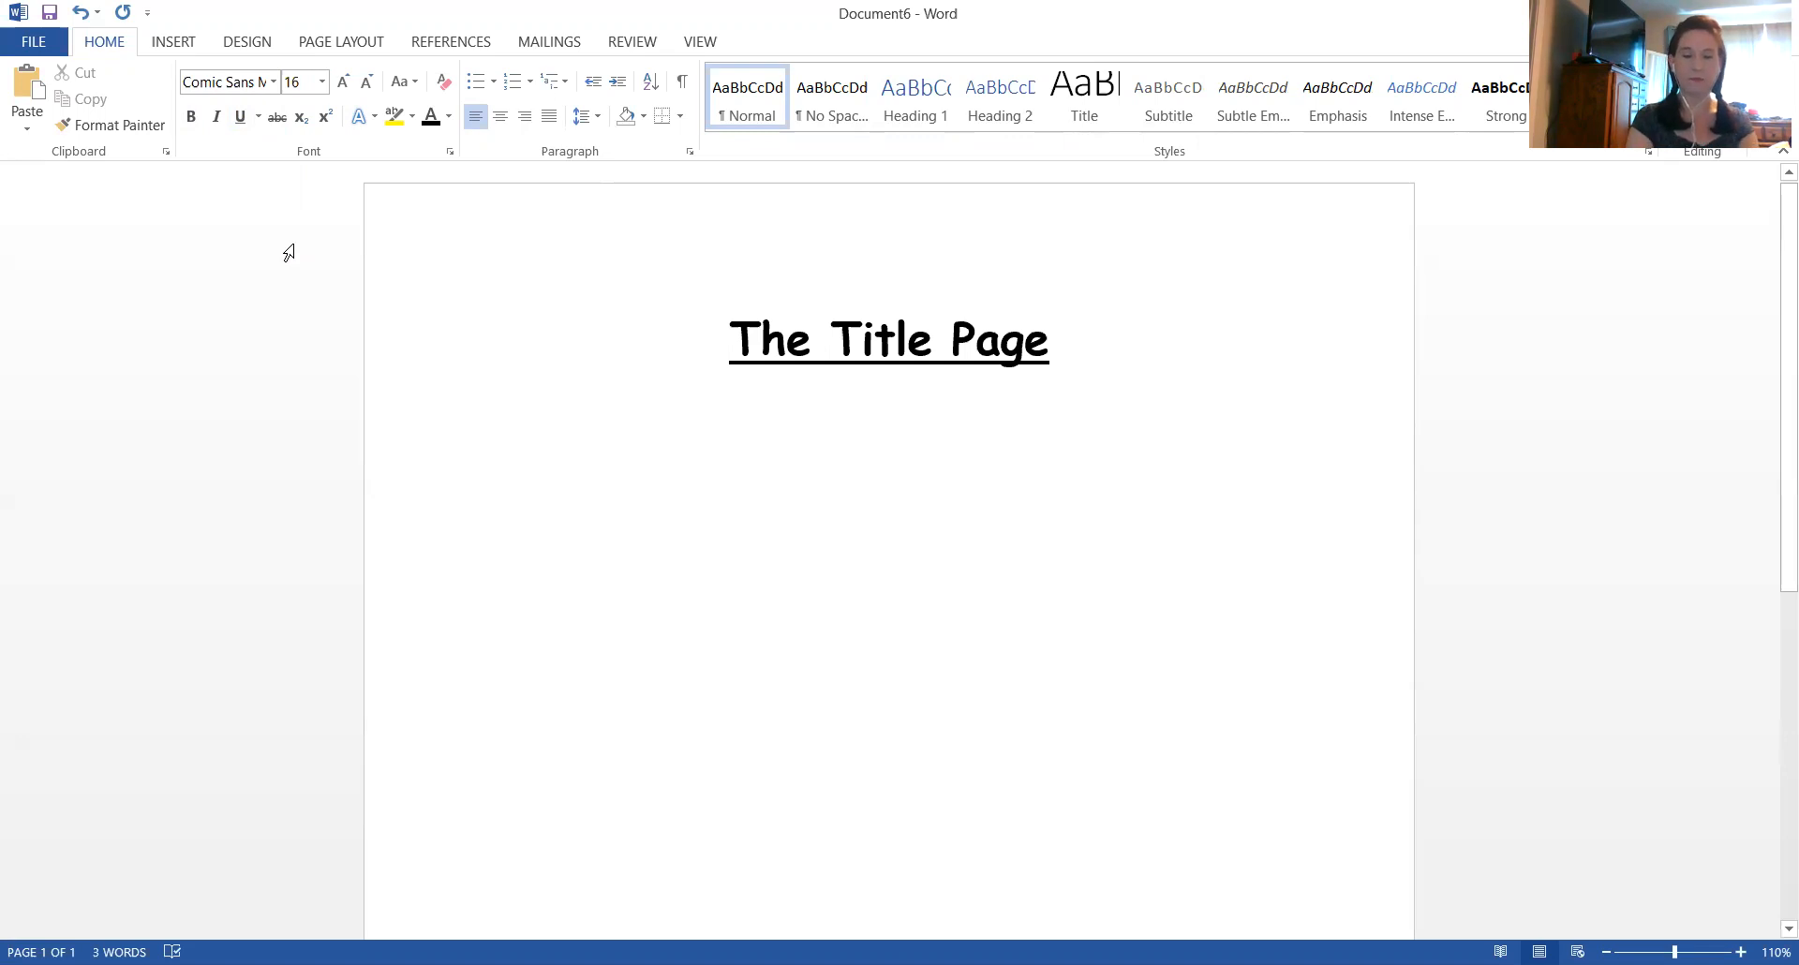
# Write two lines of filler body text: "dfkksjdfksjdklfsuriejfskeusjfkleujfislhfjselujfslfeifjiselfjile" and "filsefilehfilsefiselfueilfiefs"
pyautogui.write('dfkksjdfksjdklf')
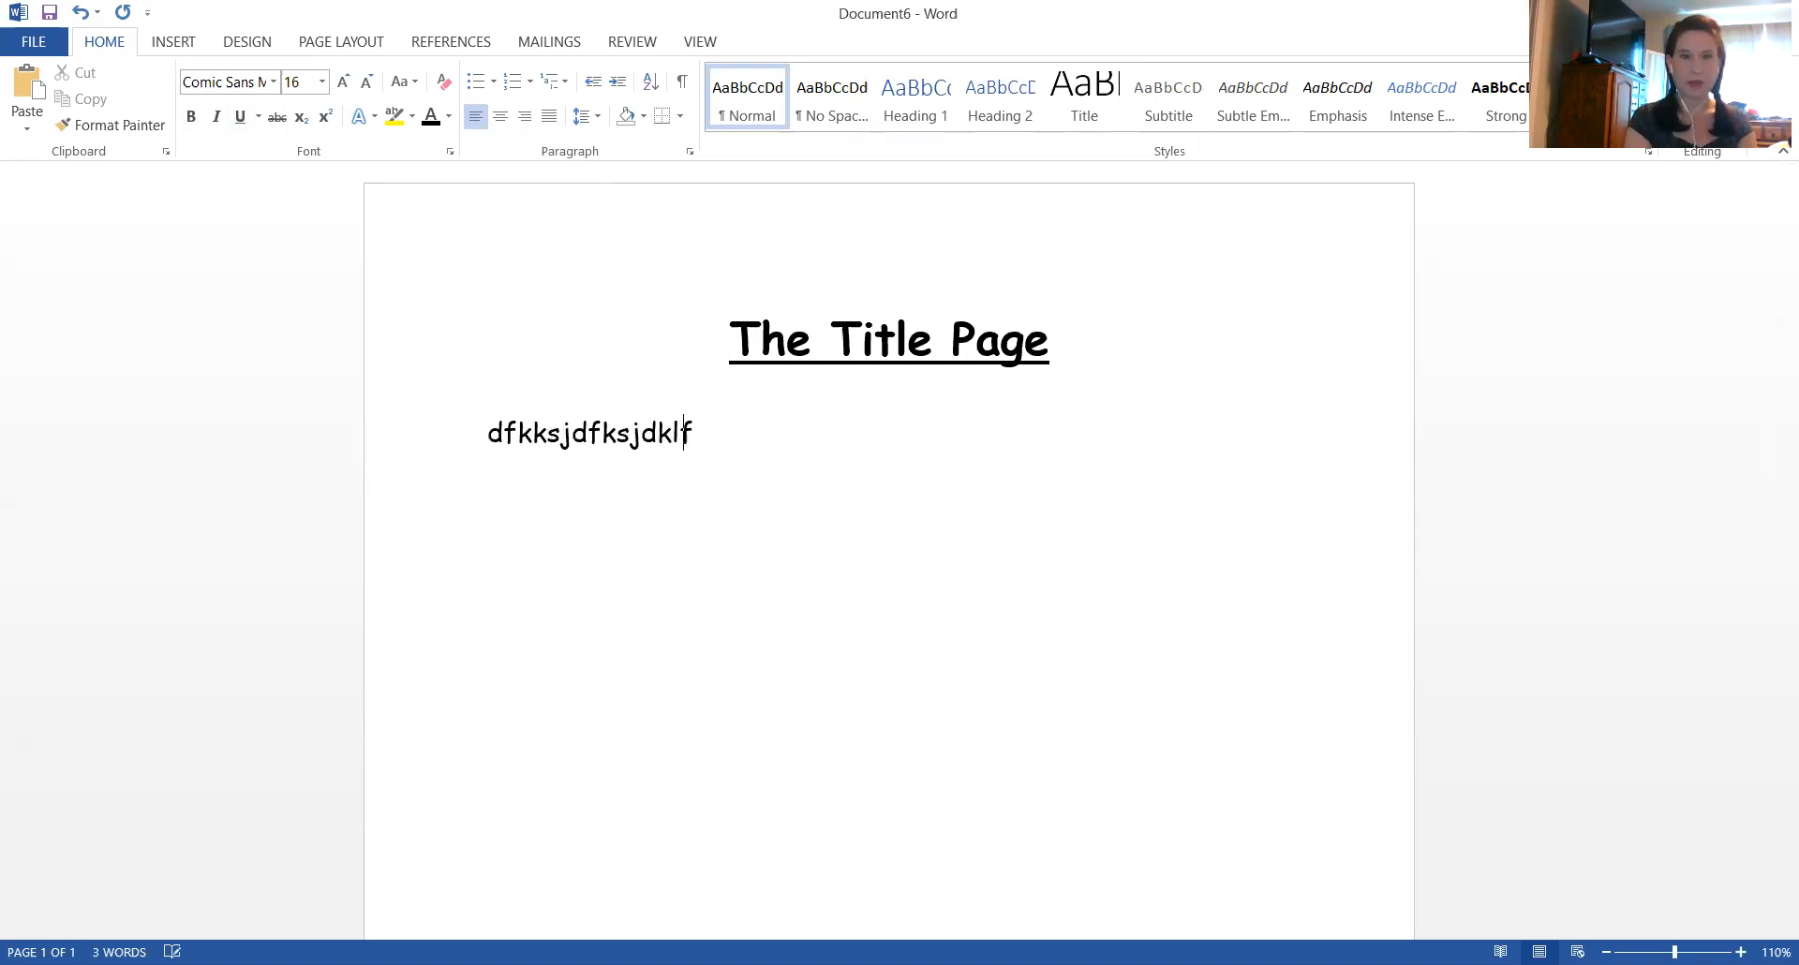
pyautogui.write('suriejfskeusjfkleujfislhfjselujfslfeifjiselfjile')
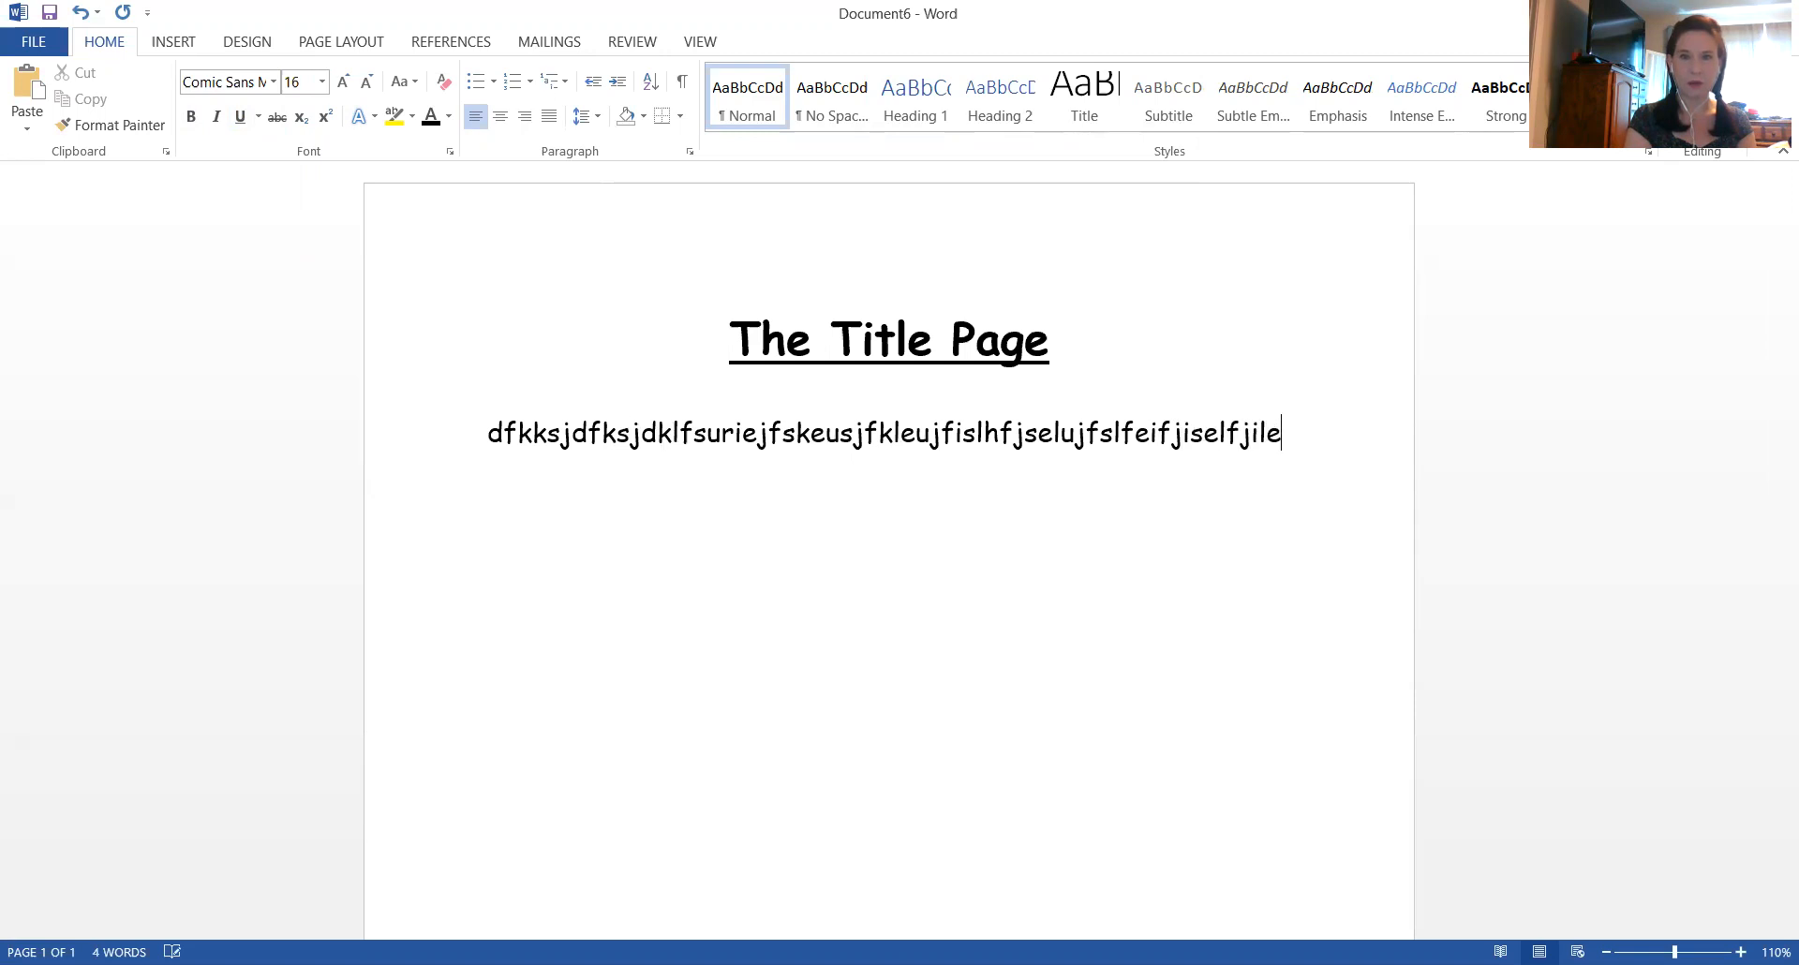
pyautogui.press('Return')
pyautogui.write('filsefilehfilsefiselfueilfiefs')
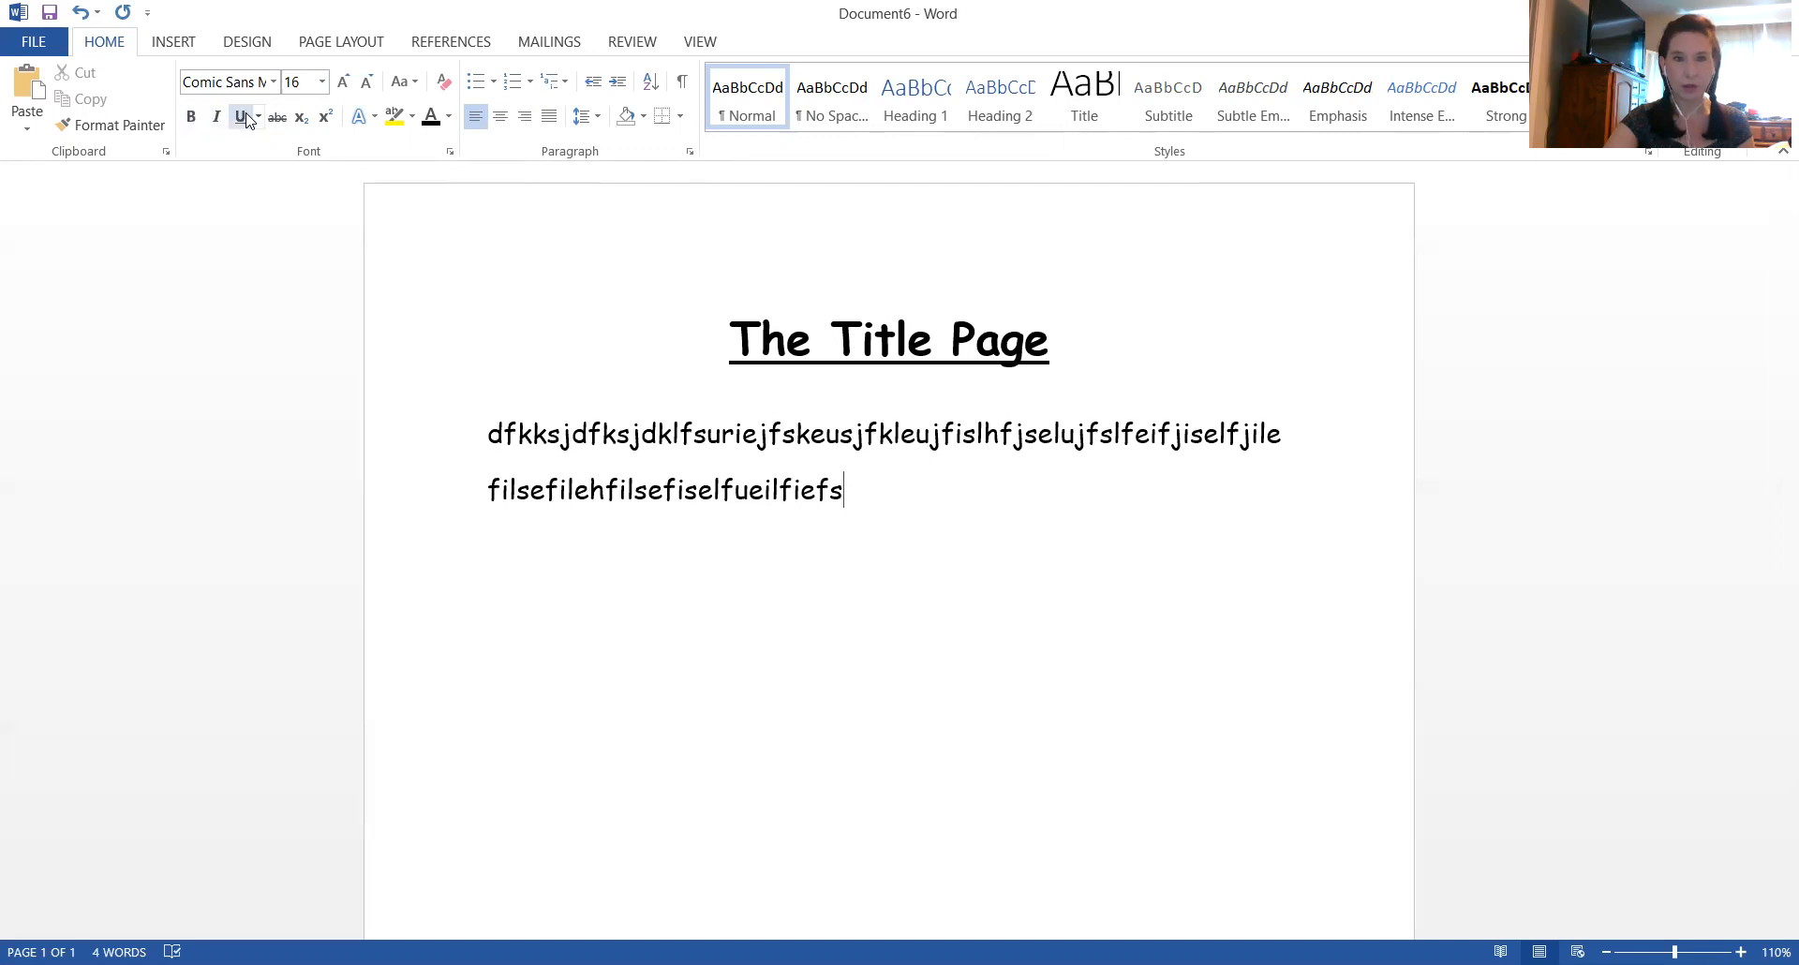
# Review the body text's indentation and line spacing settings in the Paragraph dialog
pyautogui.click(687, 148)
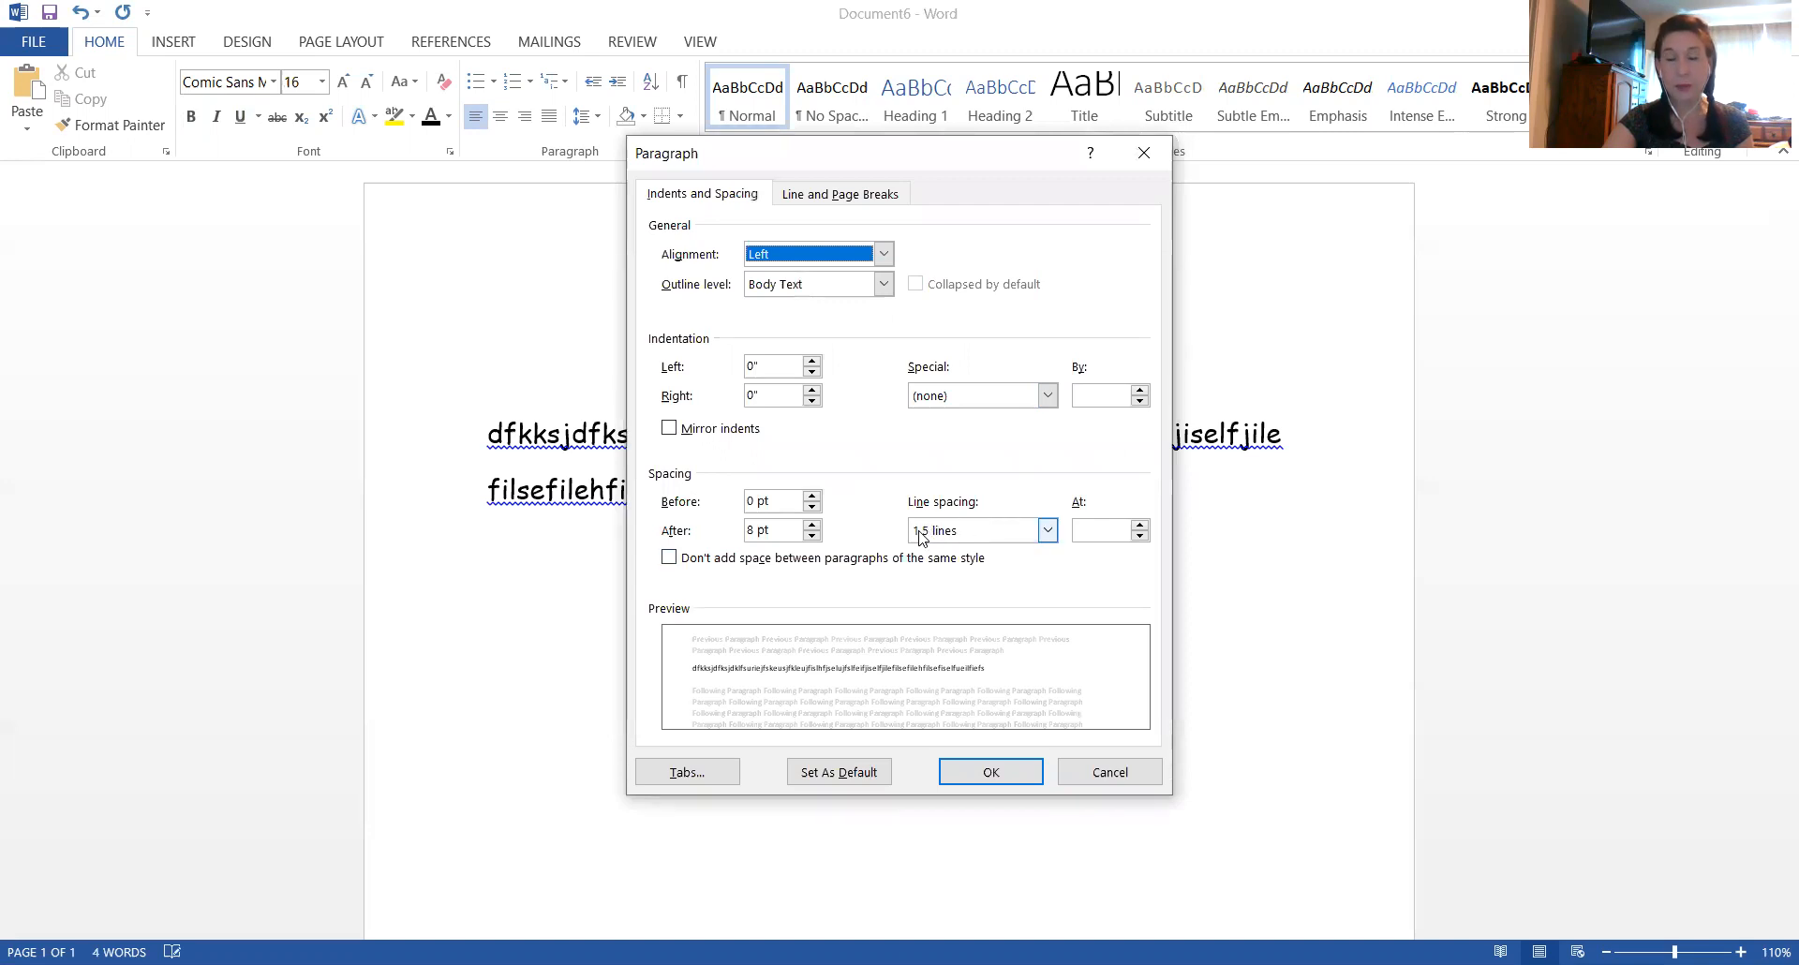
pyautogui.click(977, 782)
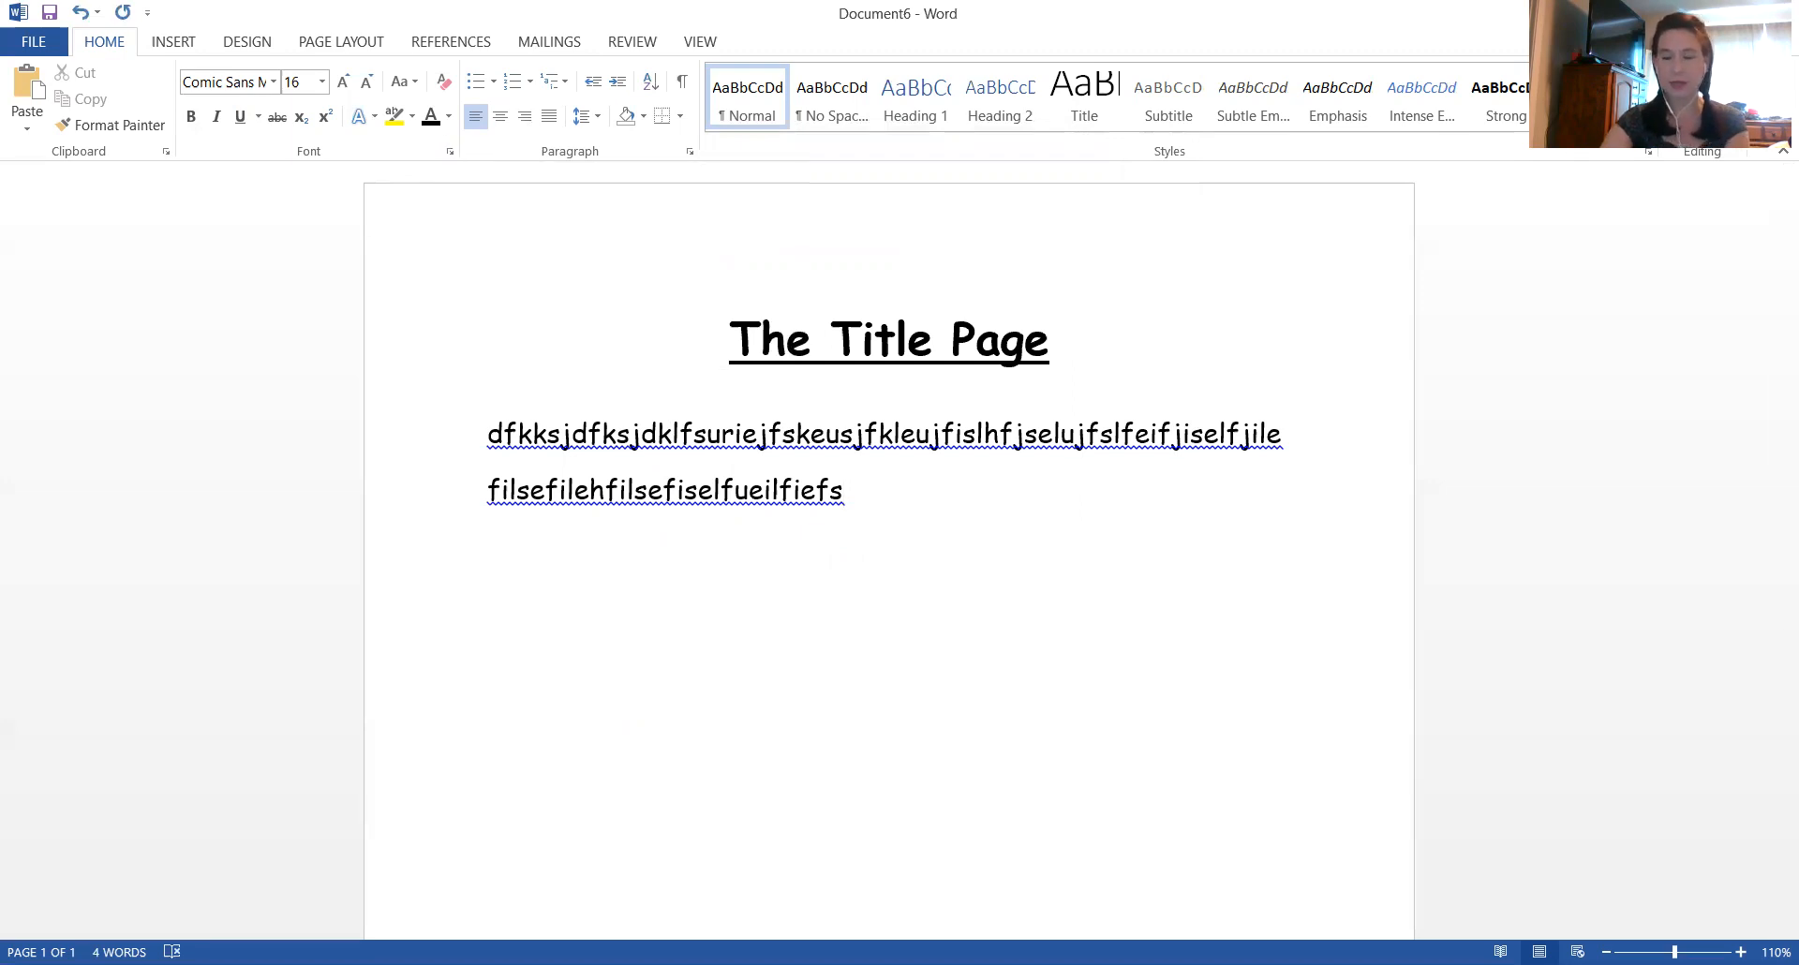
# Start a new paragraph, choose a magenta custom font color, and write "efetertertergerterertggfdg"
pyautogui.press('Return')
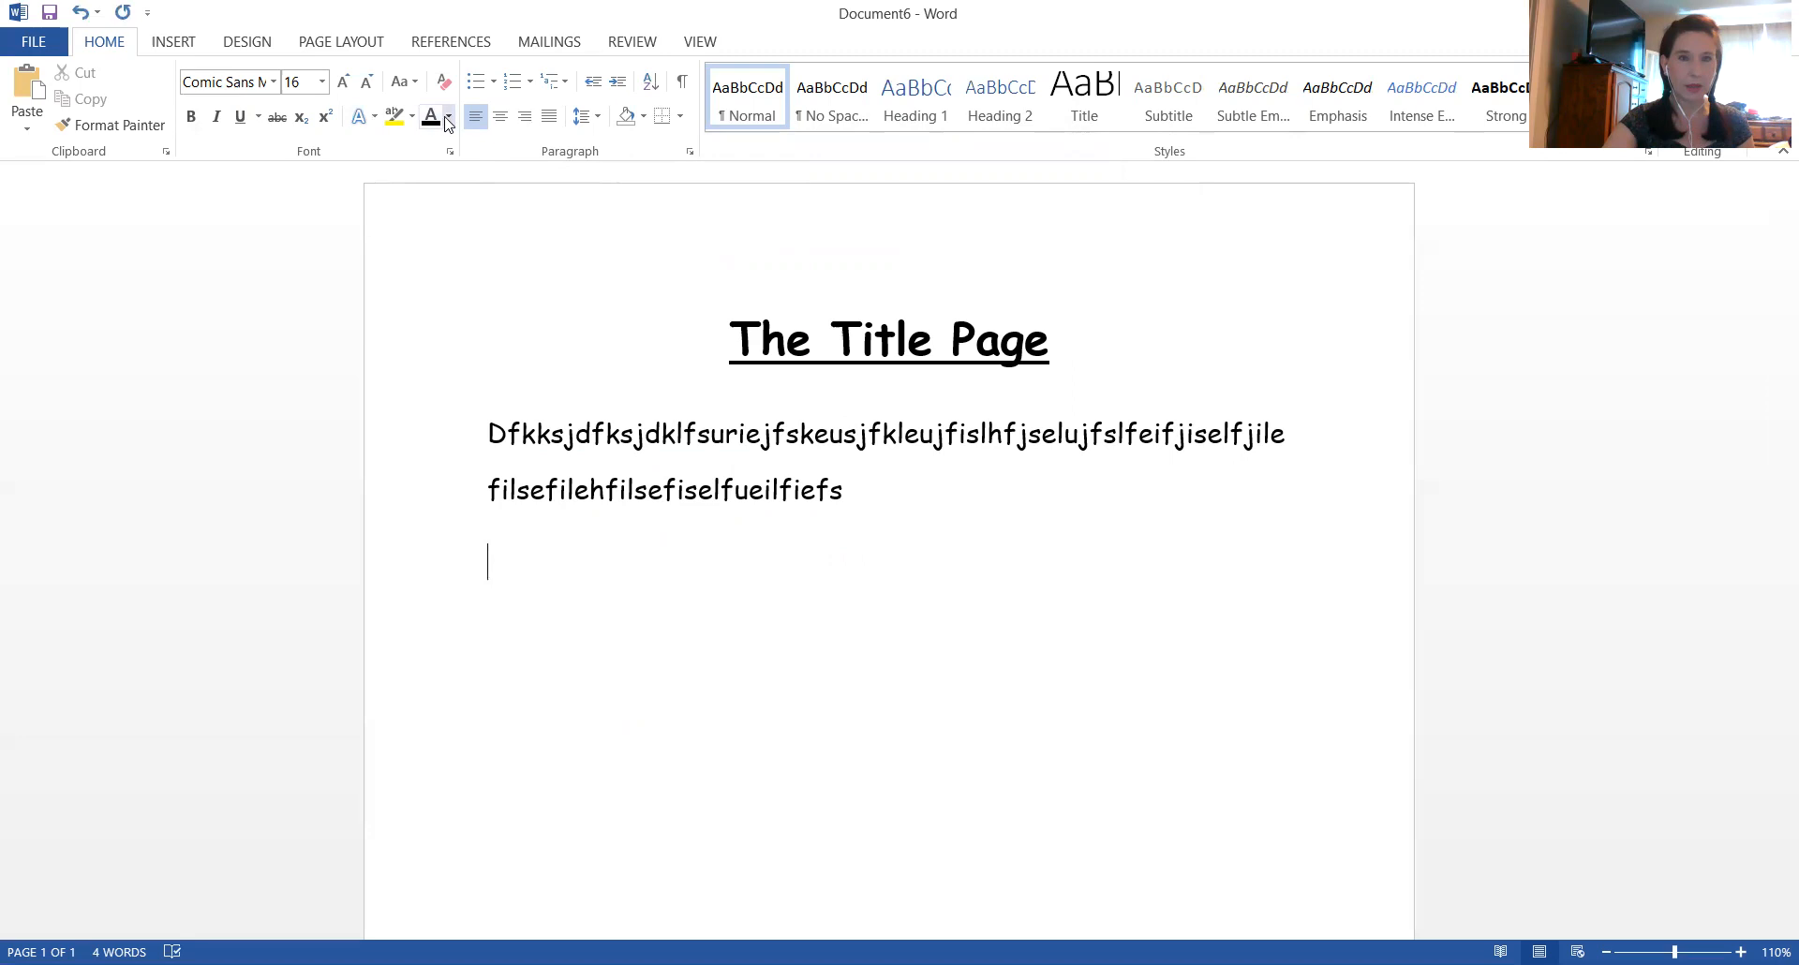
pyautogui.click(449, 117)
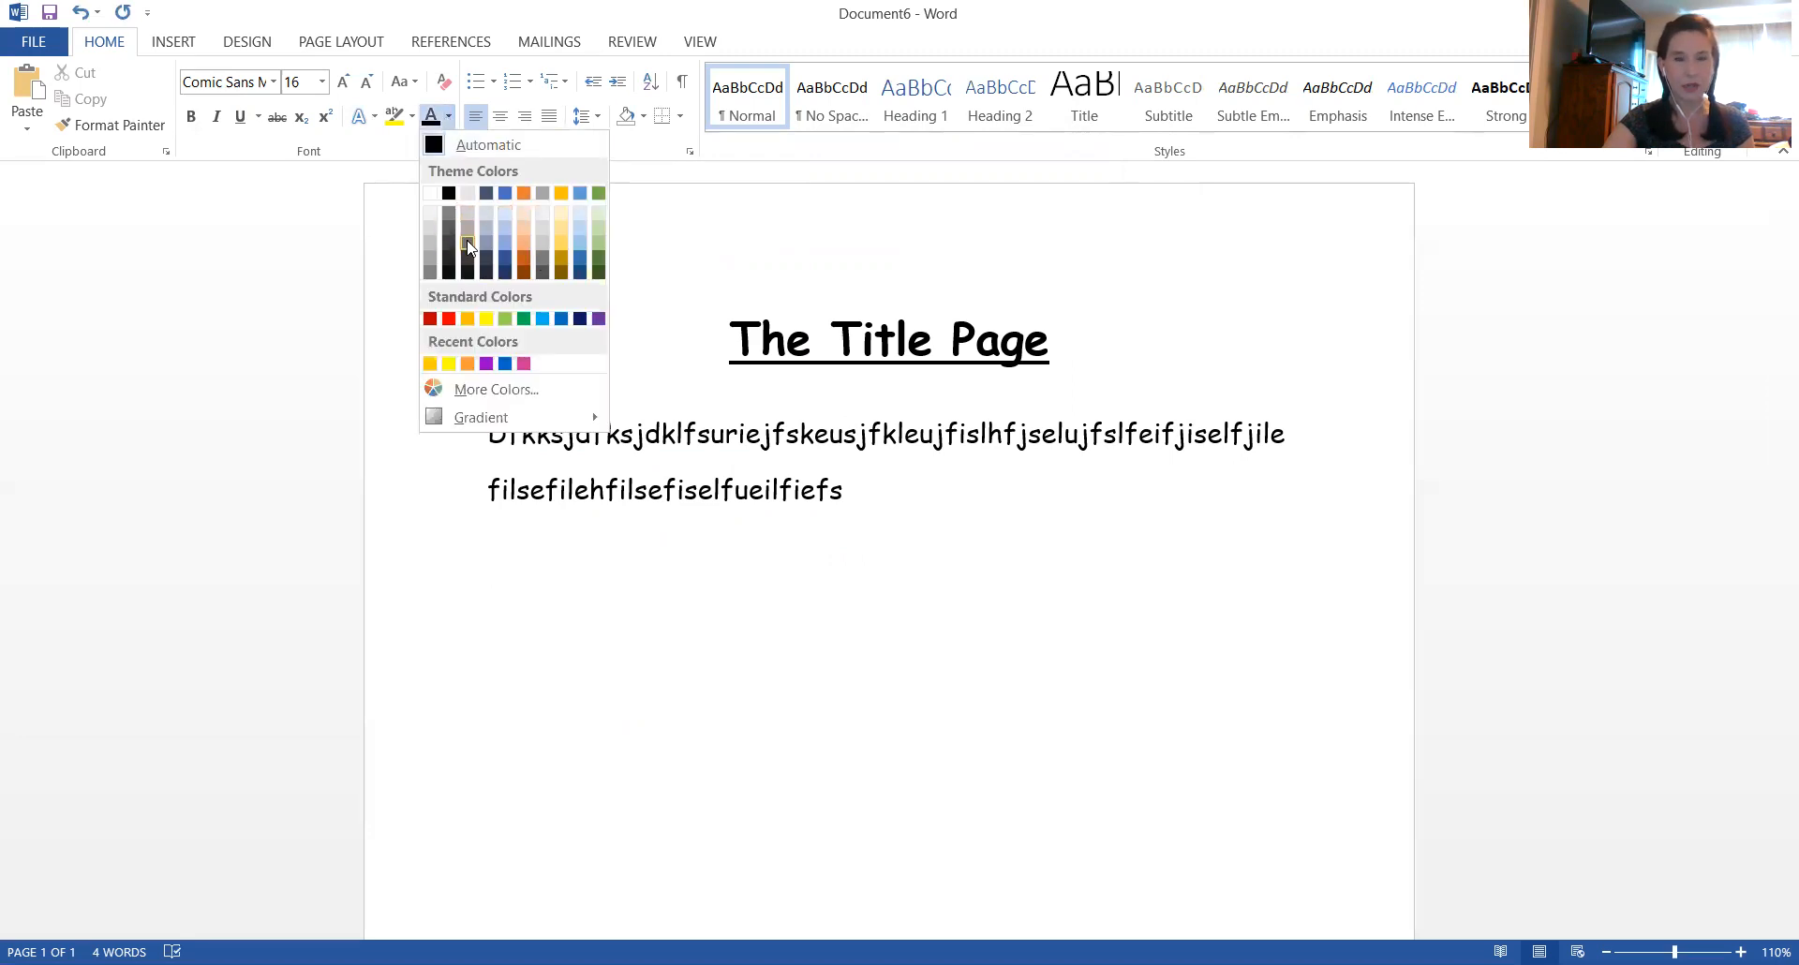
pyautogui.click(432, 389)
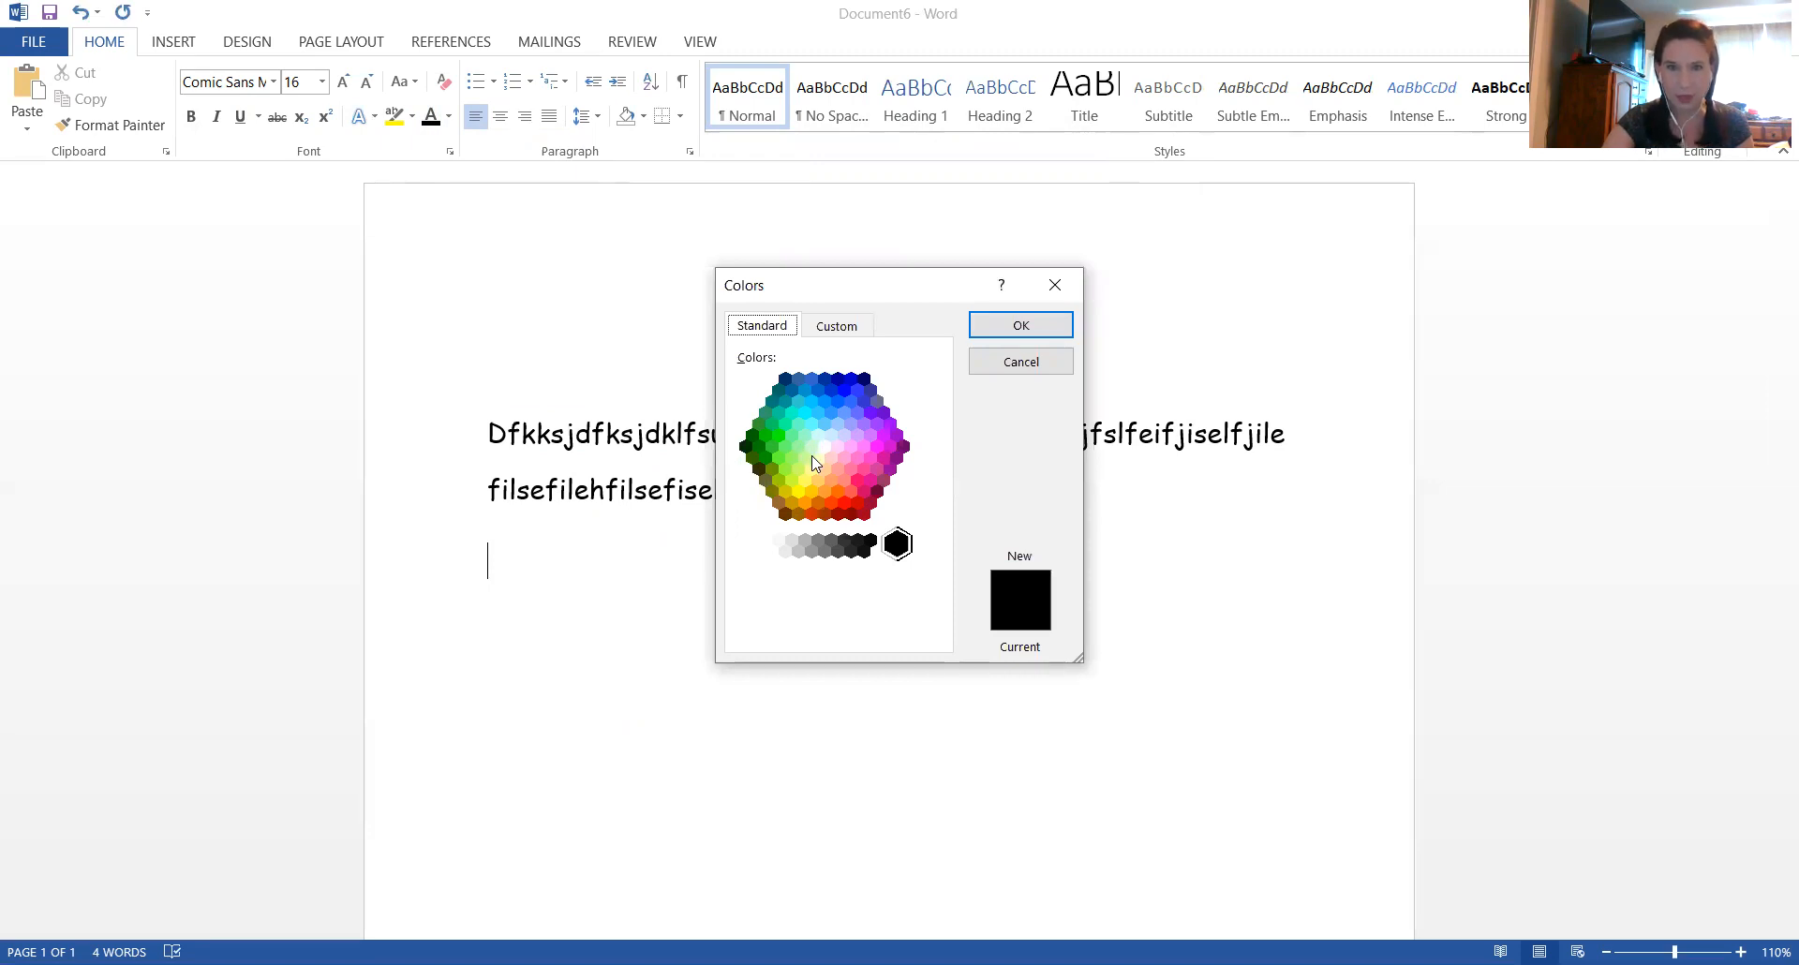
pyautogui.click(885, 460)
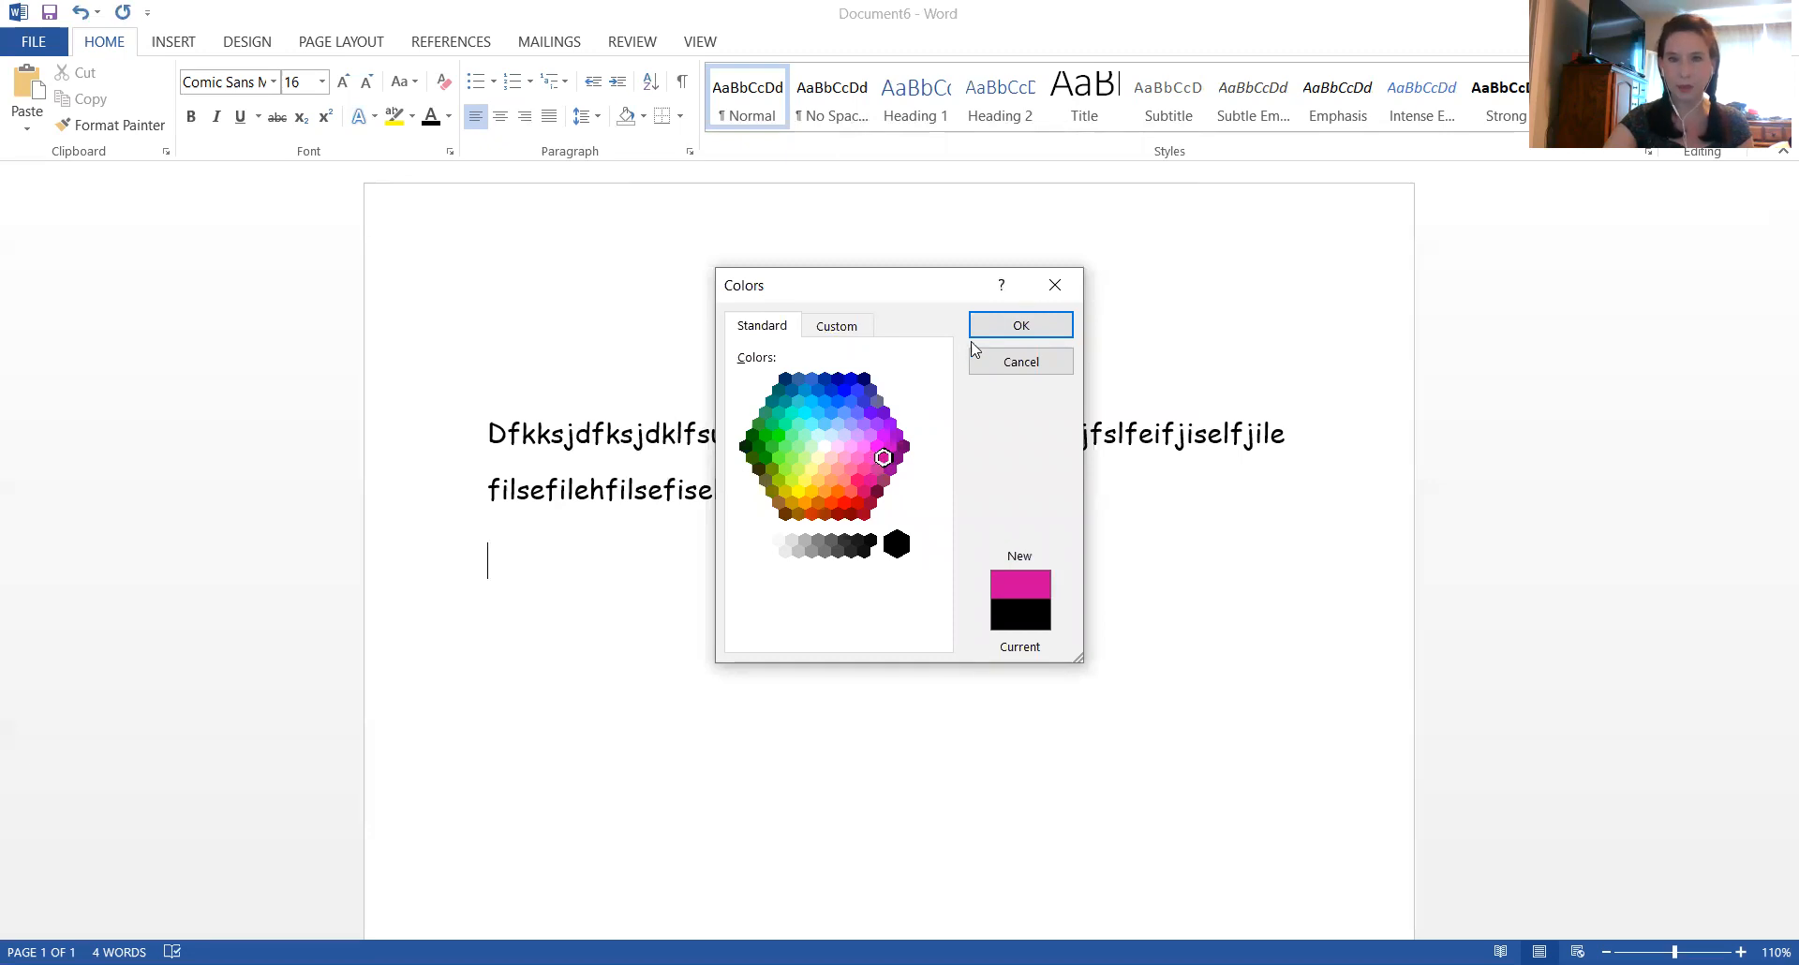
pyautogui.click(993, 327)
pyautogui.write('efeterter')
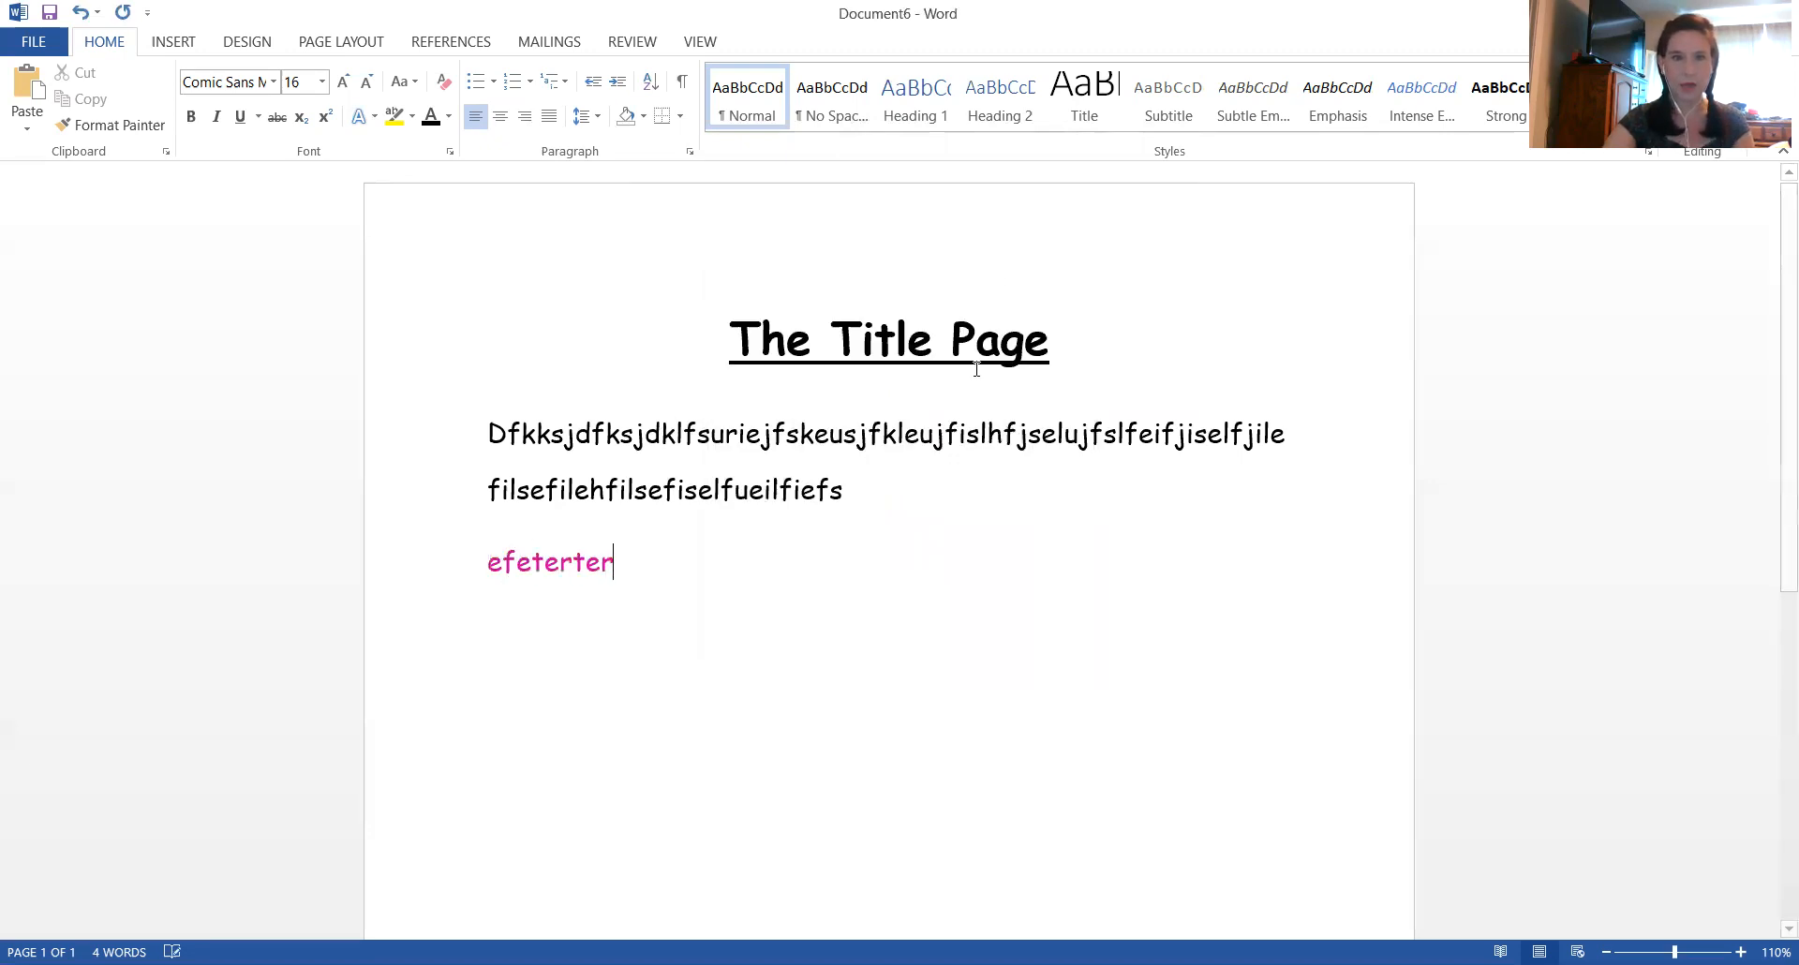
pyautogui.write('tergerterertggfdg')
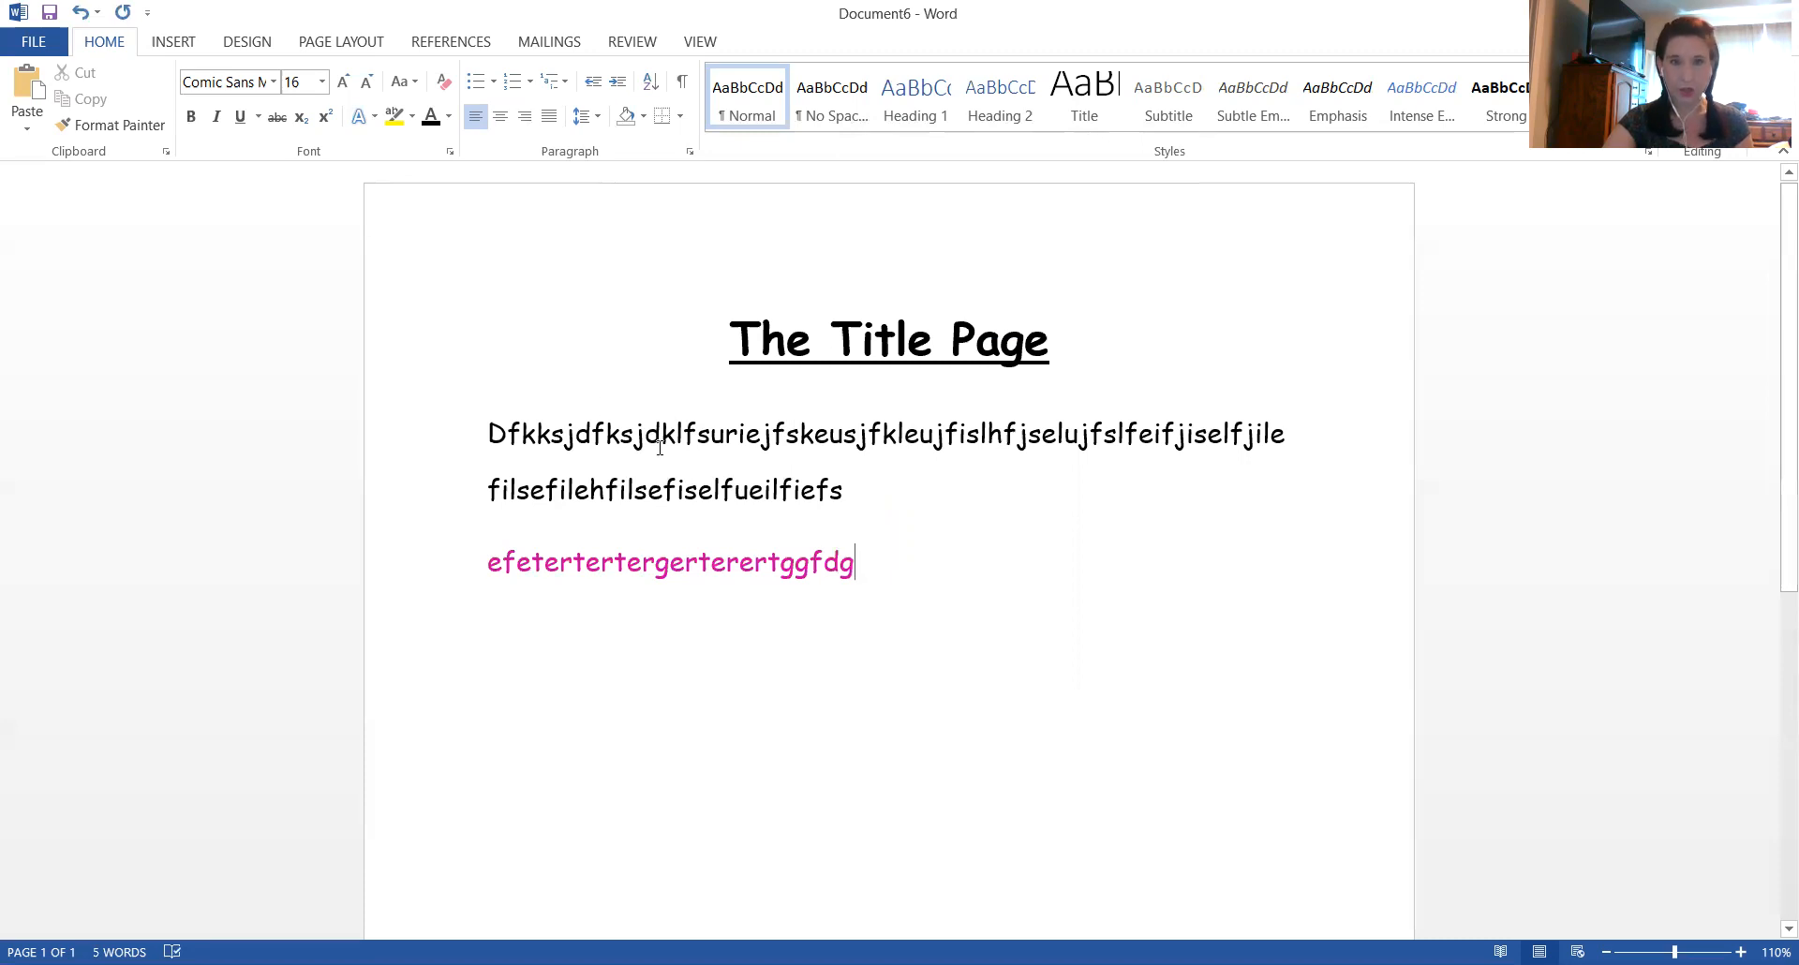
# Return the font color to Automatic and continue the line with "sdfsdfsdfsdfsesefsfdsd"
pyautogui.click(449, 118)
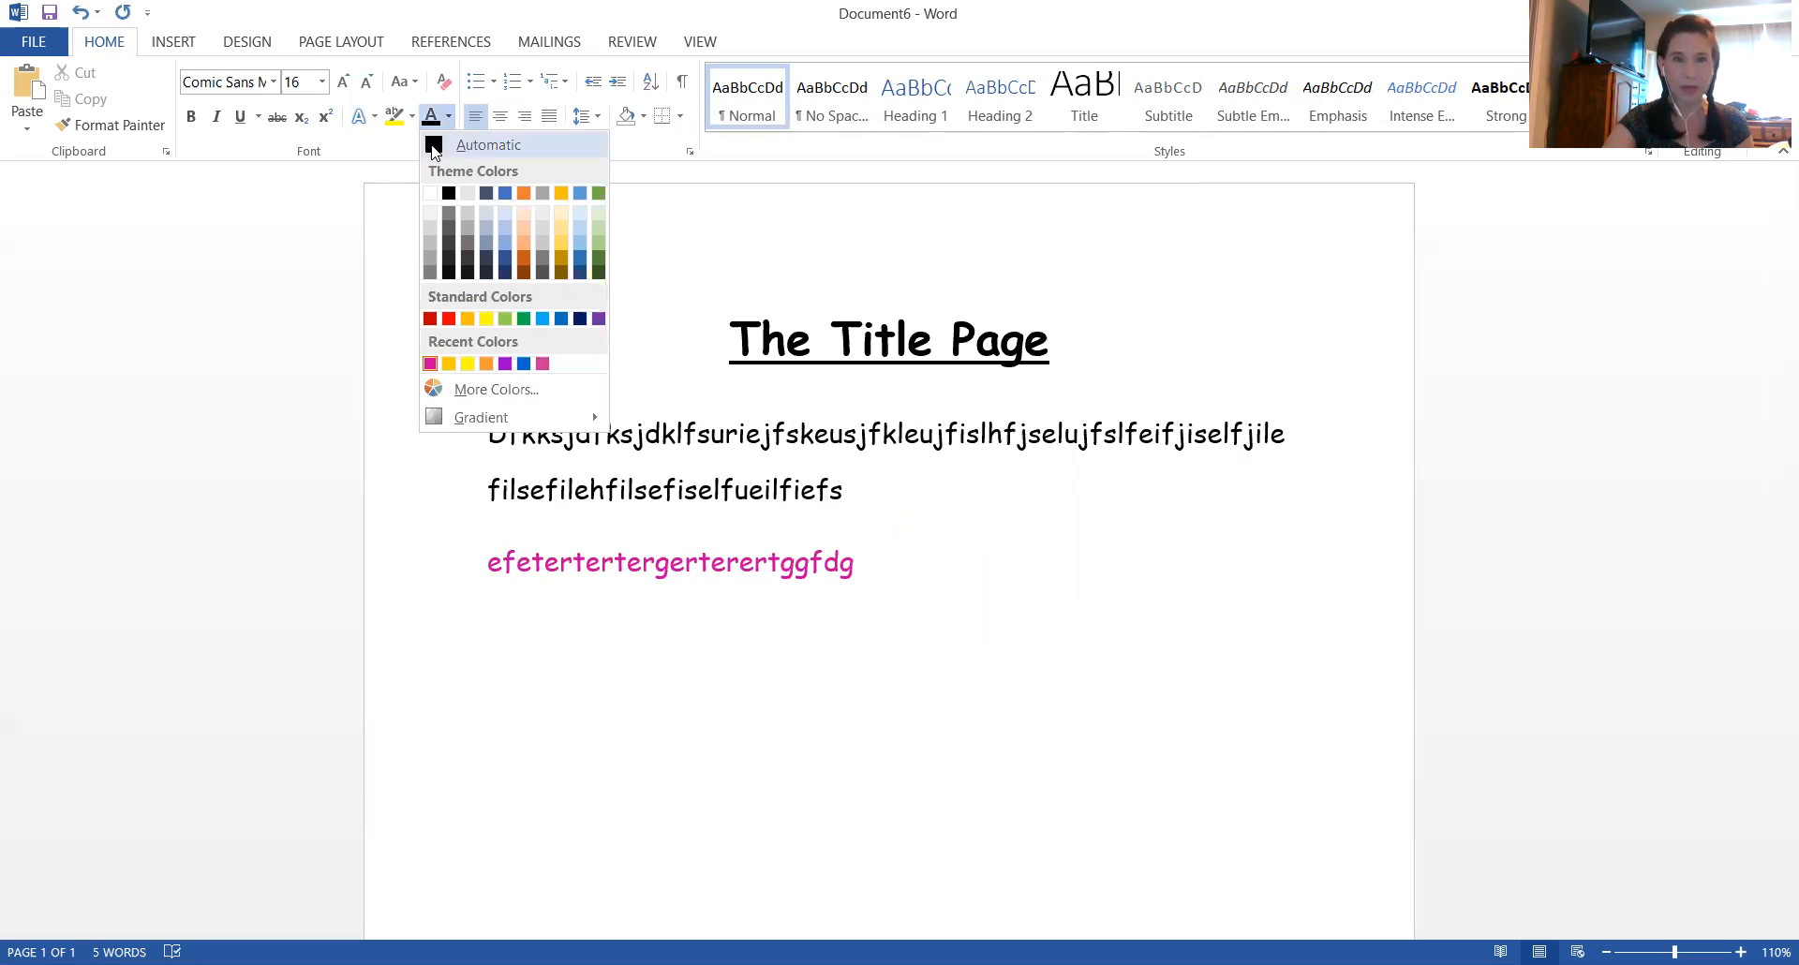
pyautogui.click(434, 146)
pyautogui.write('sdfsdfsd')
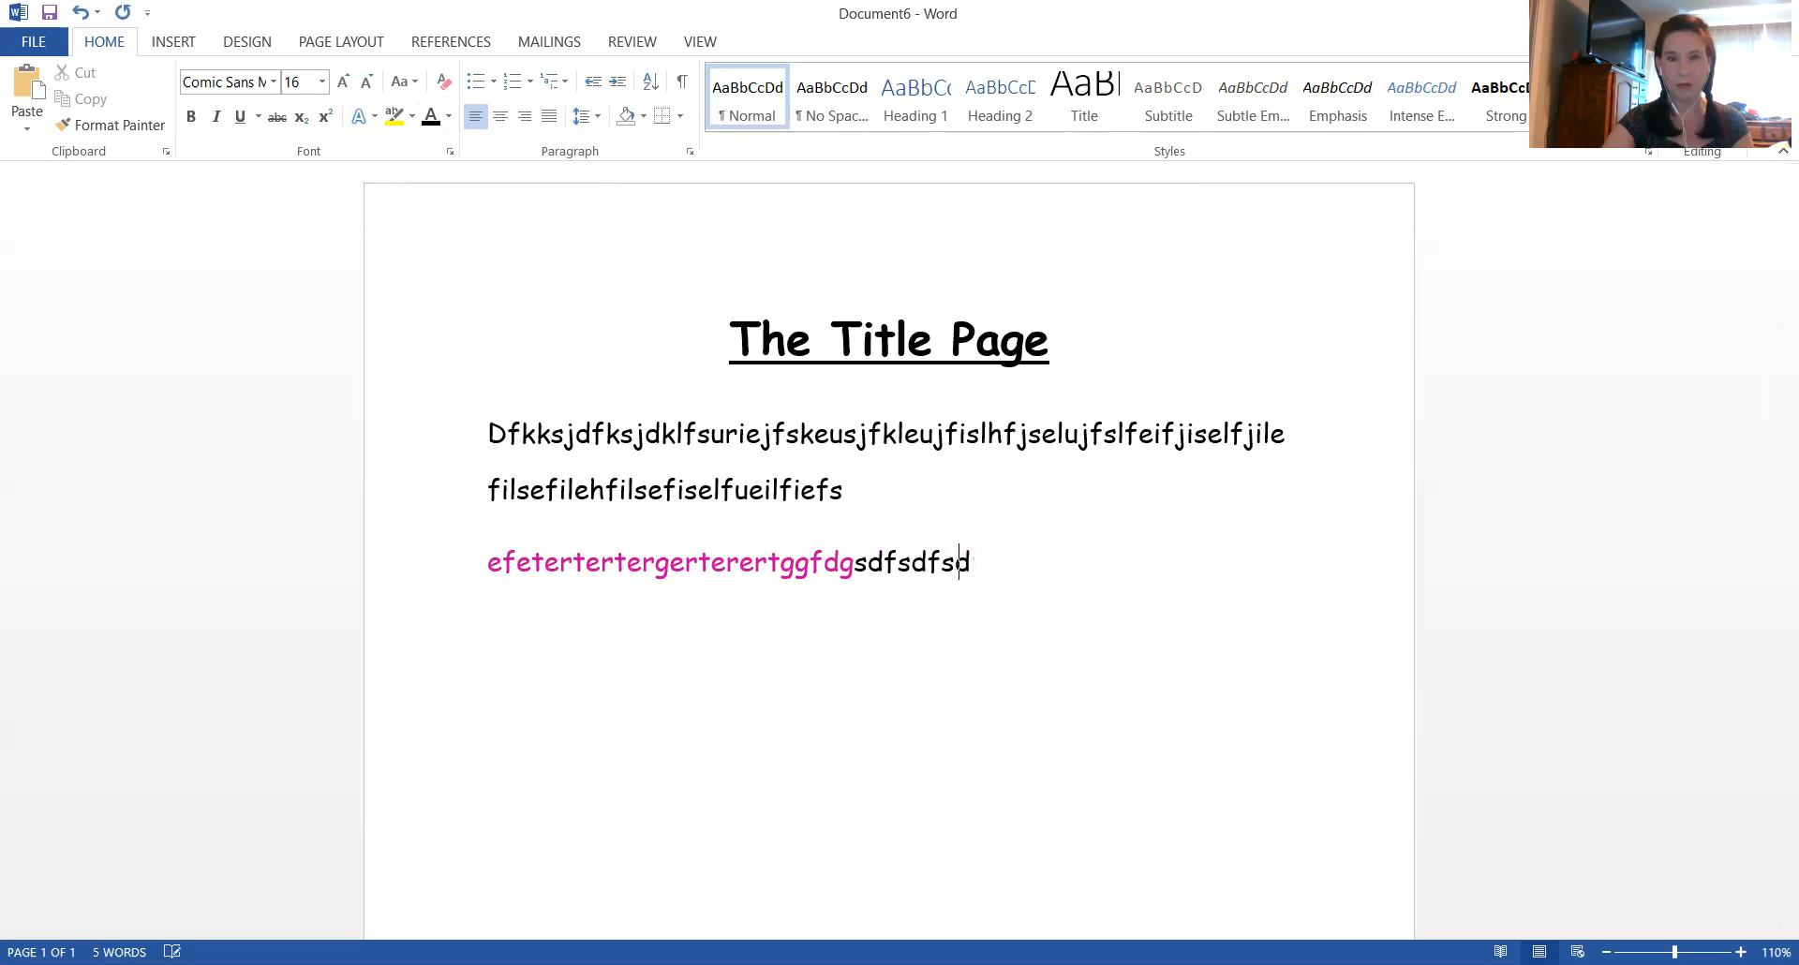
pyautogui.write('fsdfsesefsfdsd')
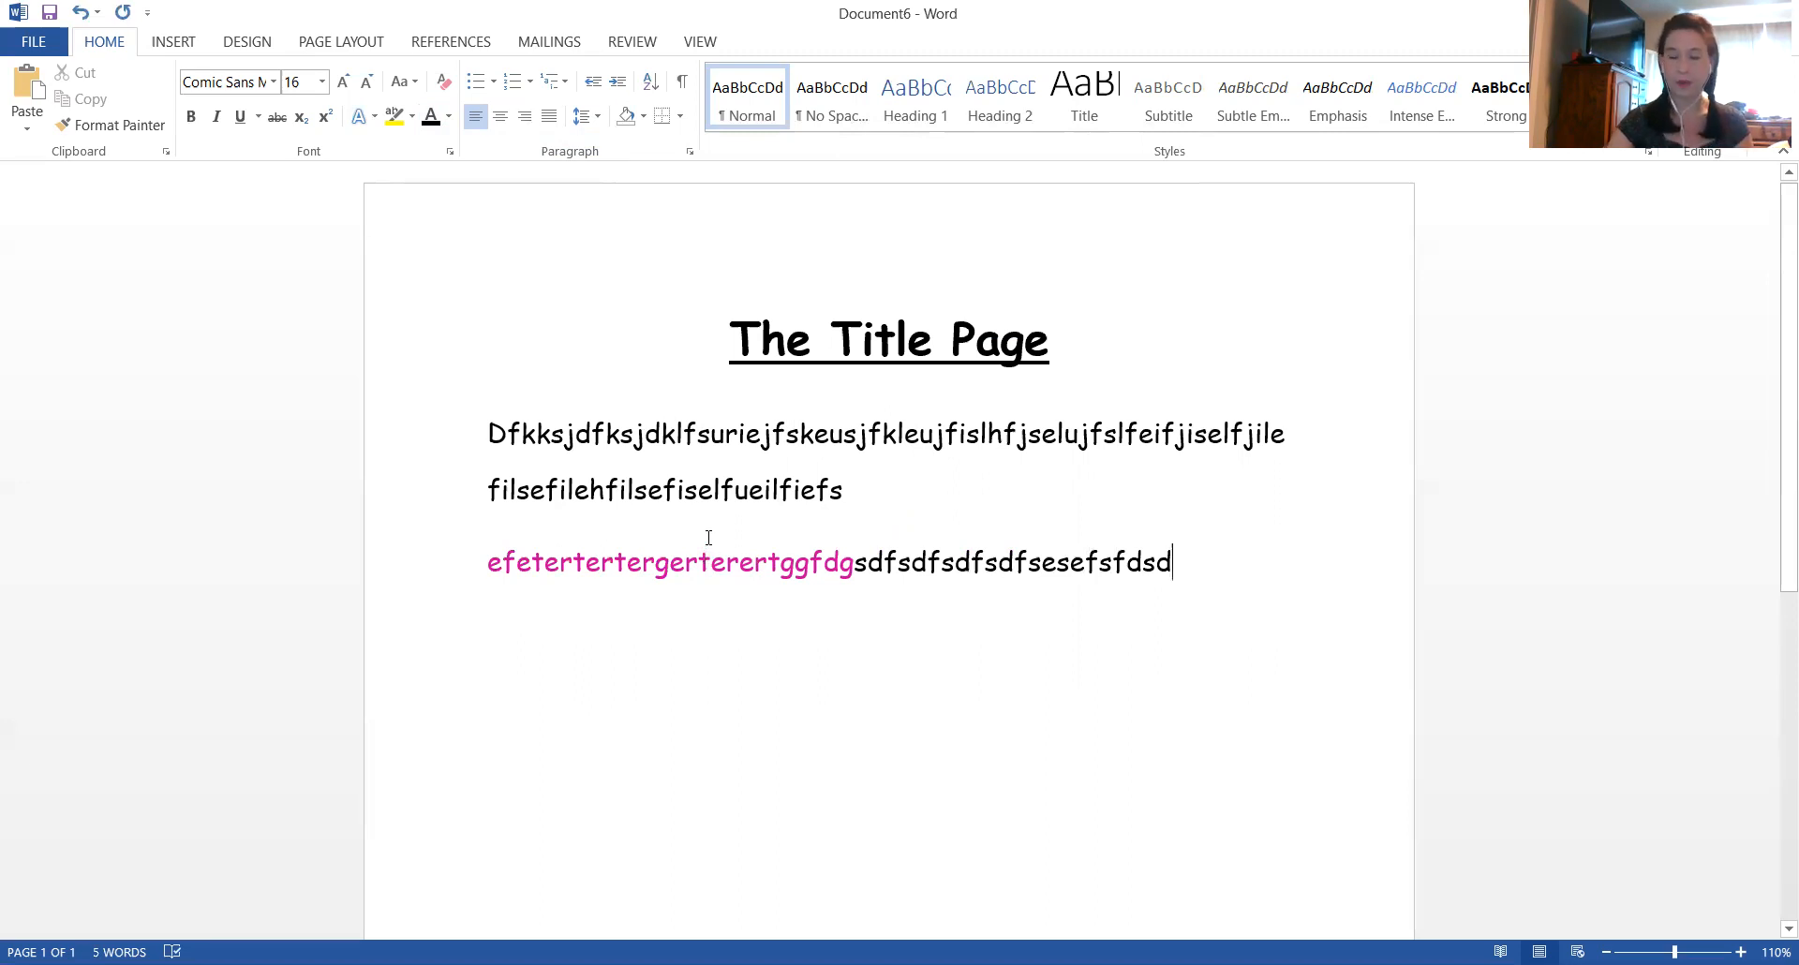
# Leave blank lines below the body text and insert the first turtle picture from an online image search for "turtle"
pyautogui.press('Return')
pyautogui.press('Return')
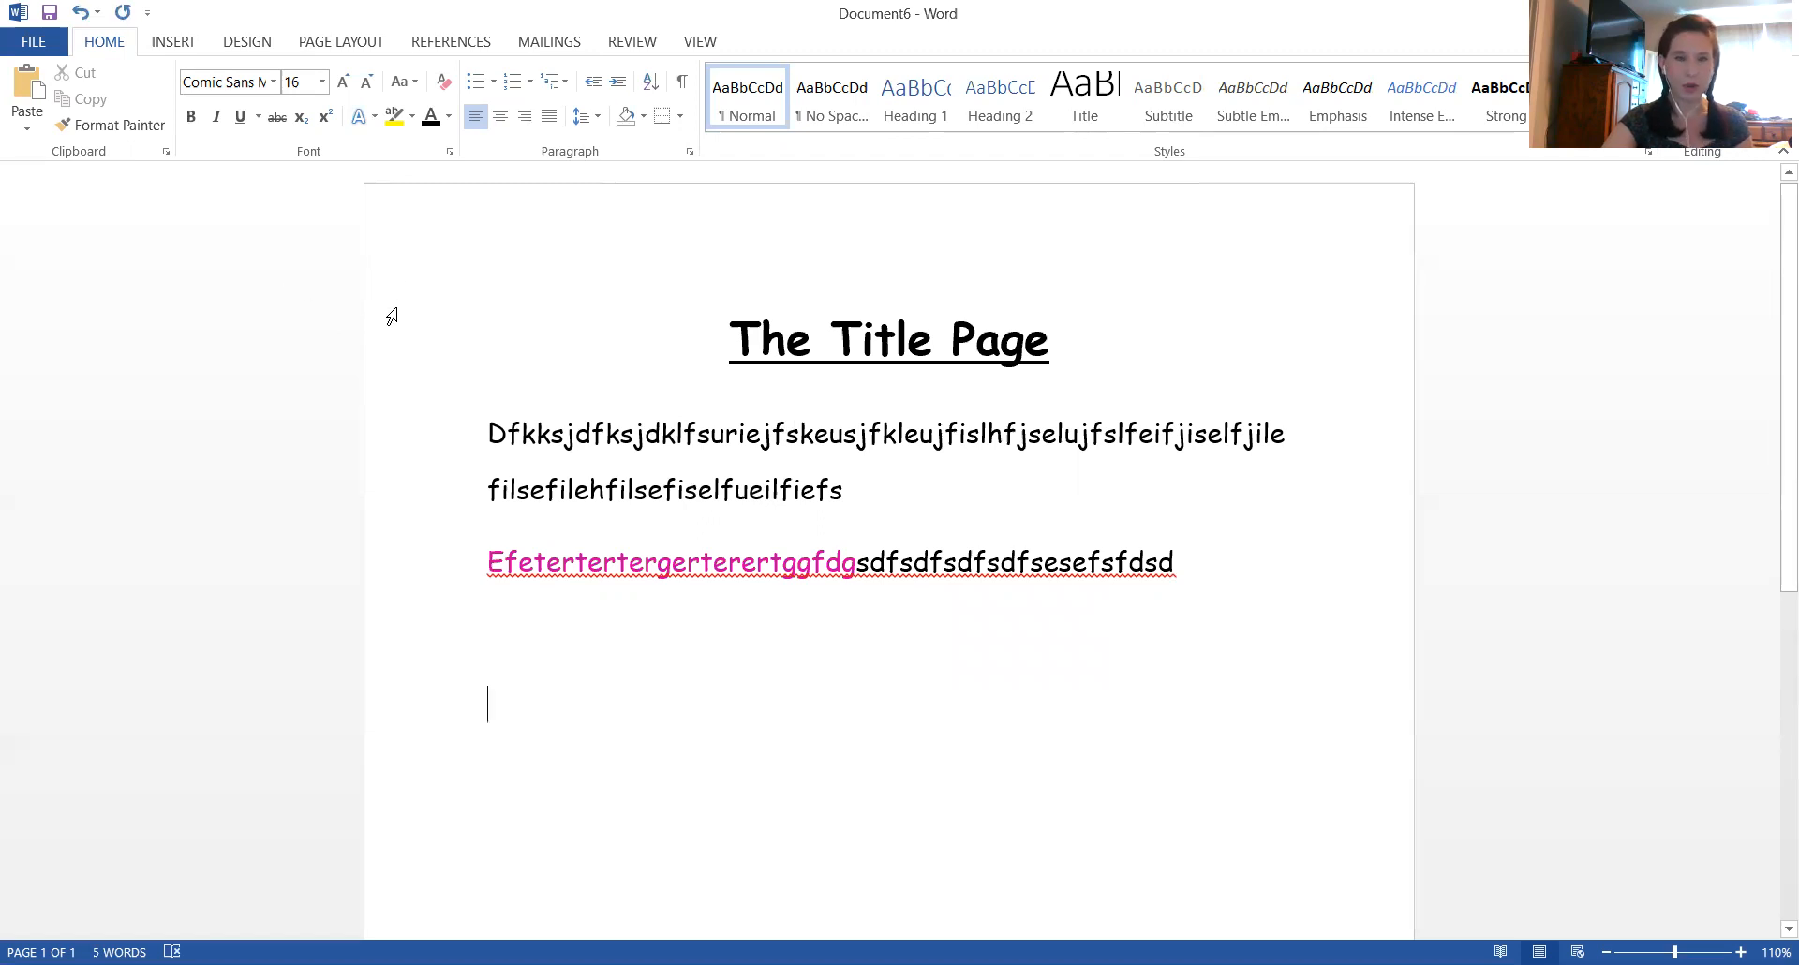
pyautogui.click(172, 42)
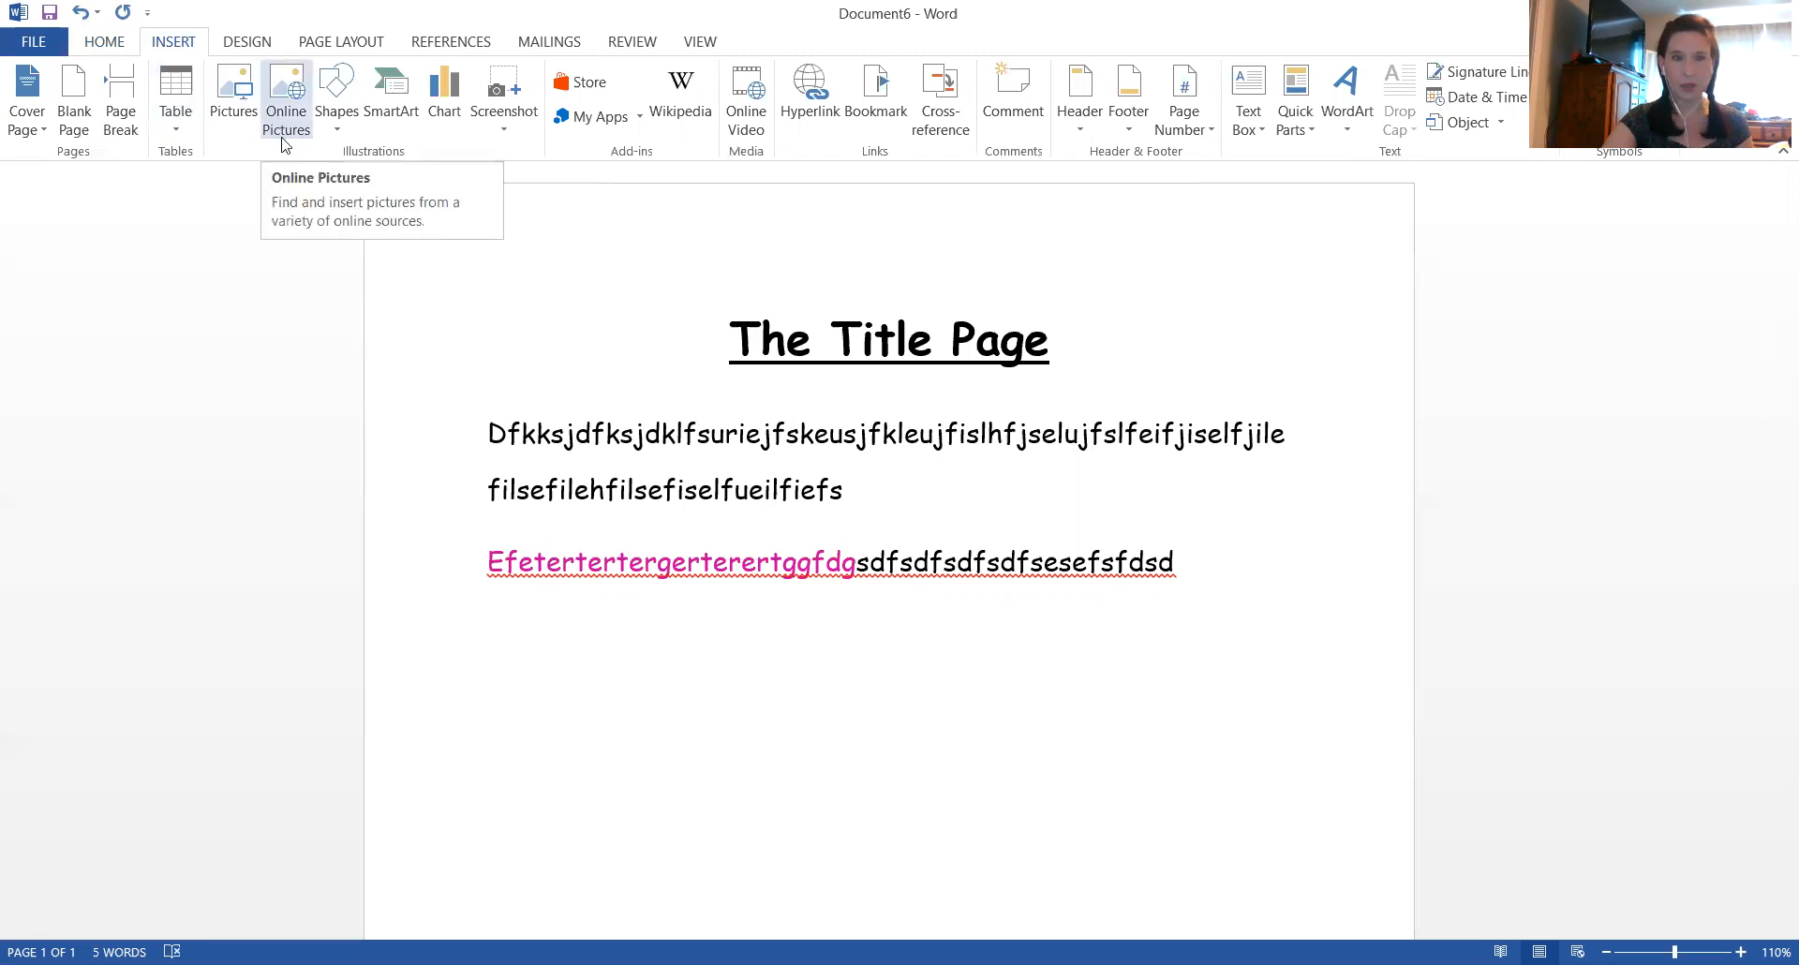
pyautogui.click(284, 80)
pyautogui.click(1050, 362)
pyautogui.write('turtle')
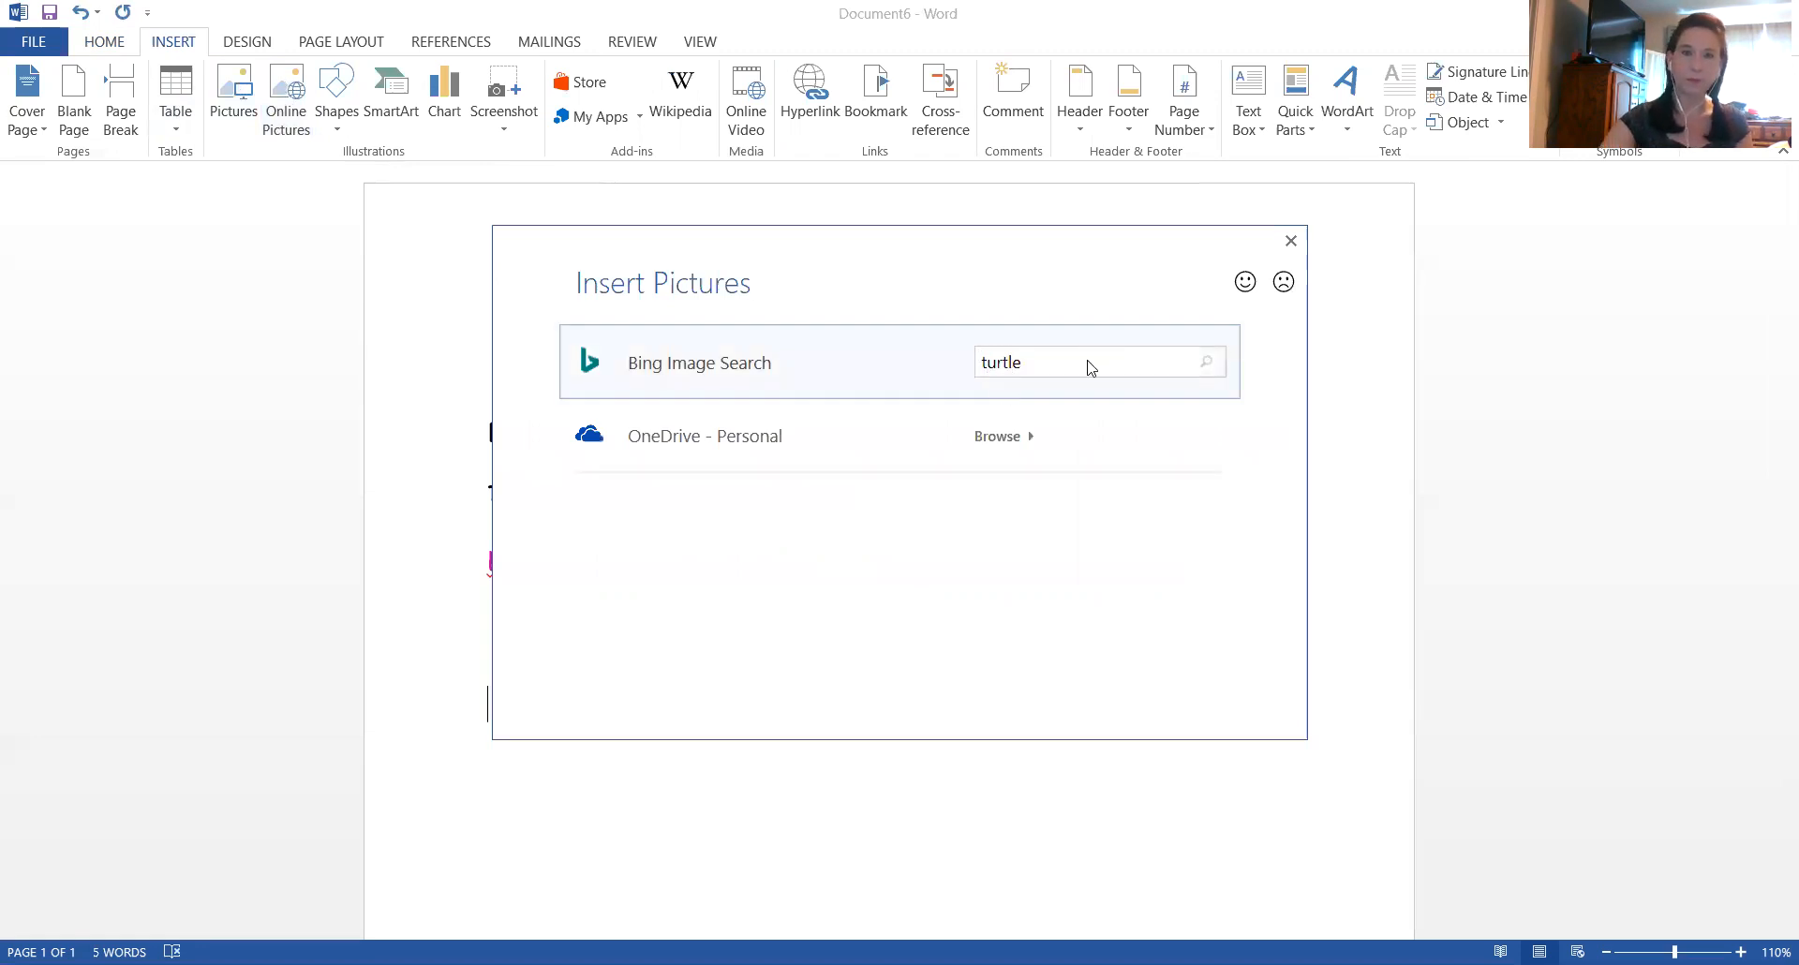
pyautogui.press('Return')
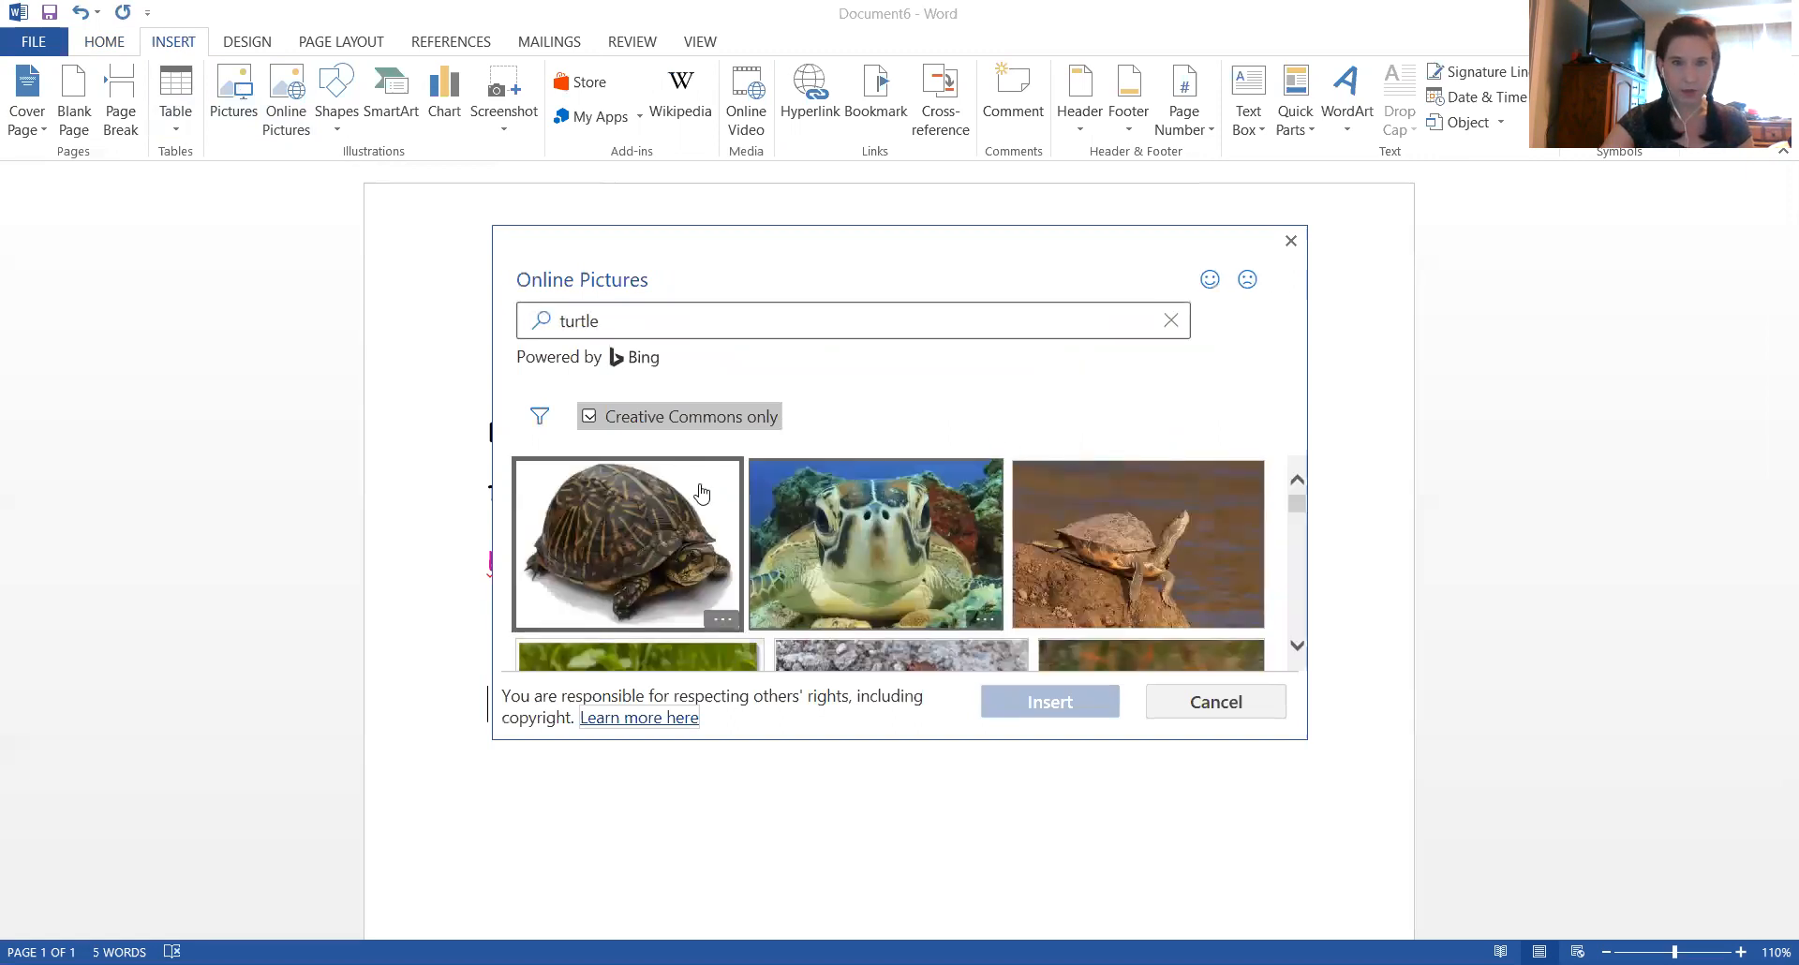
pyautogui.scroll(-1, 726, 527)
pyautogui.scroll(1, 712, 539)
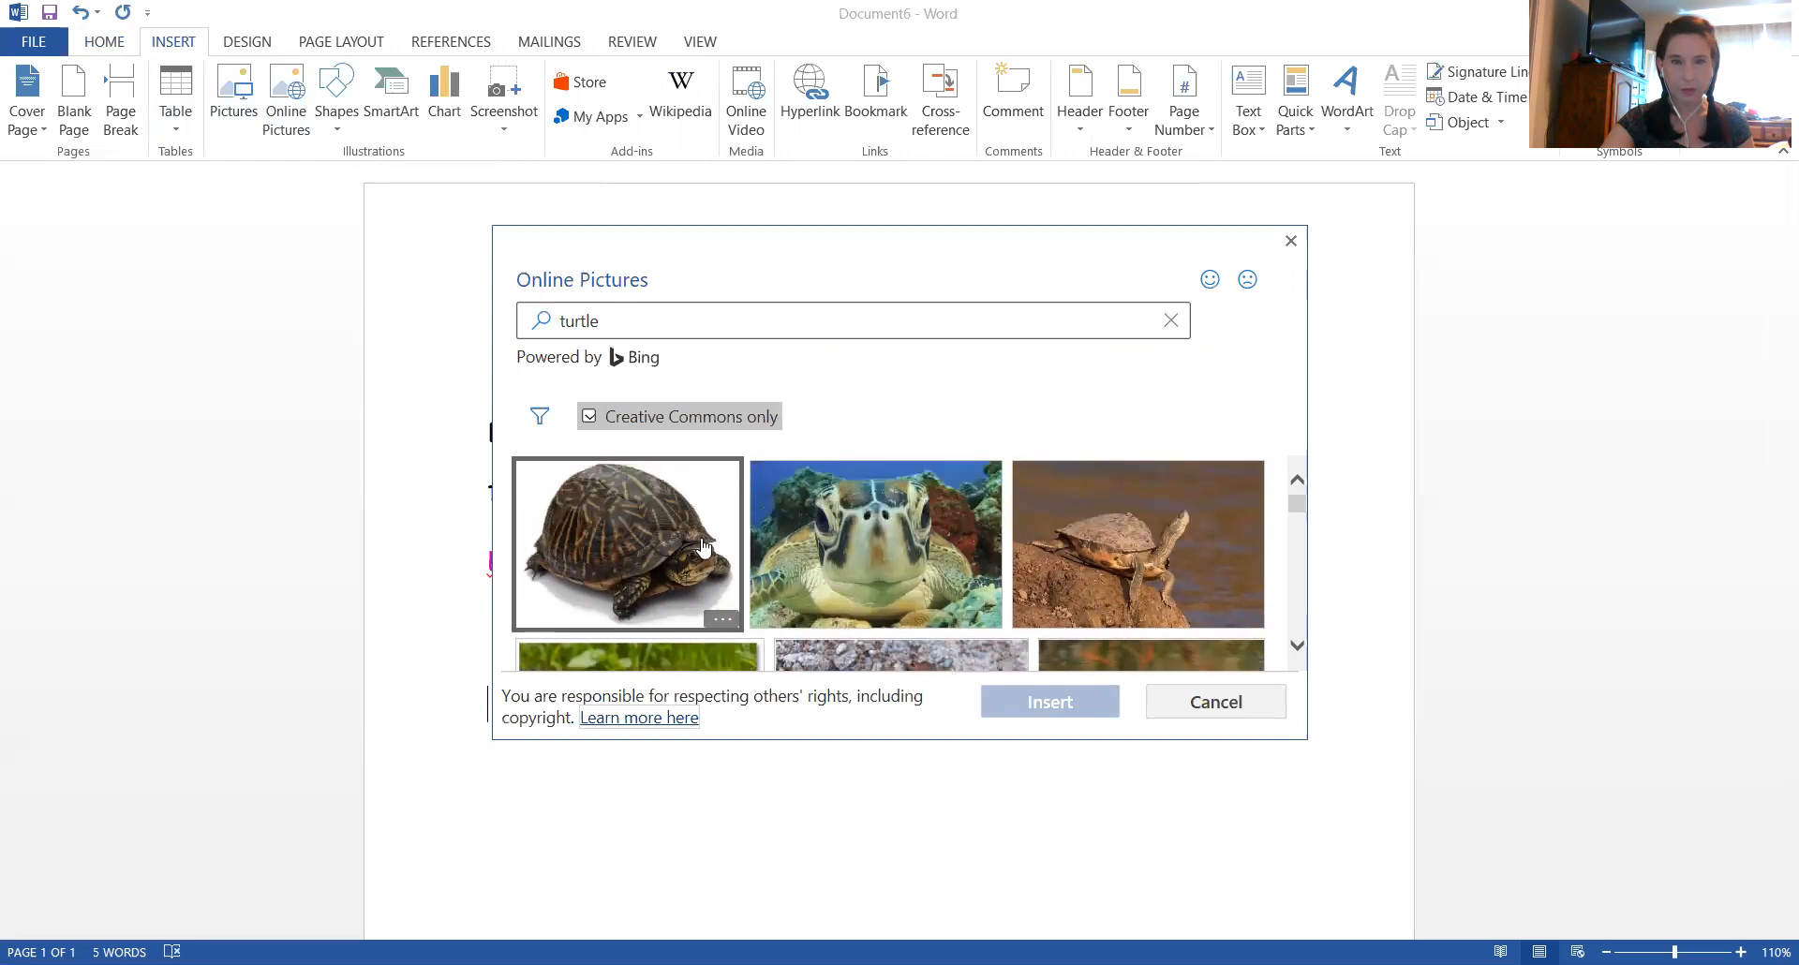
pyautogui.click(658, 542)
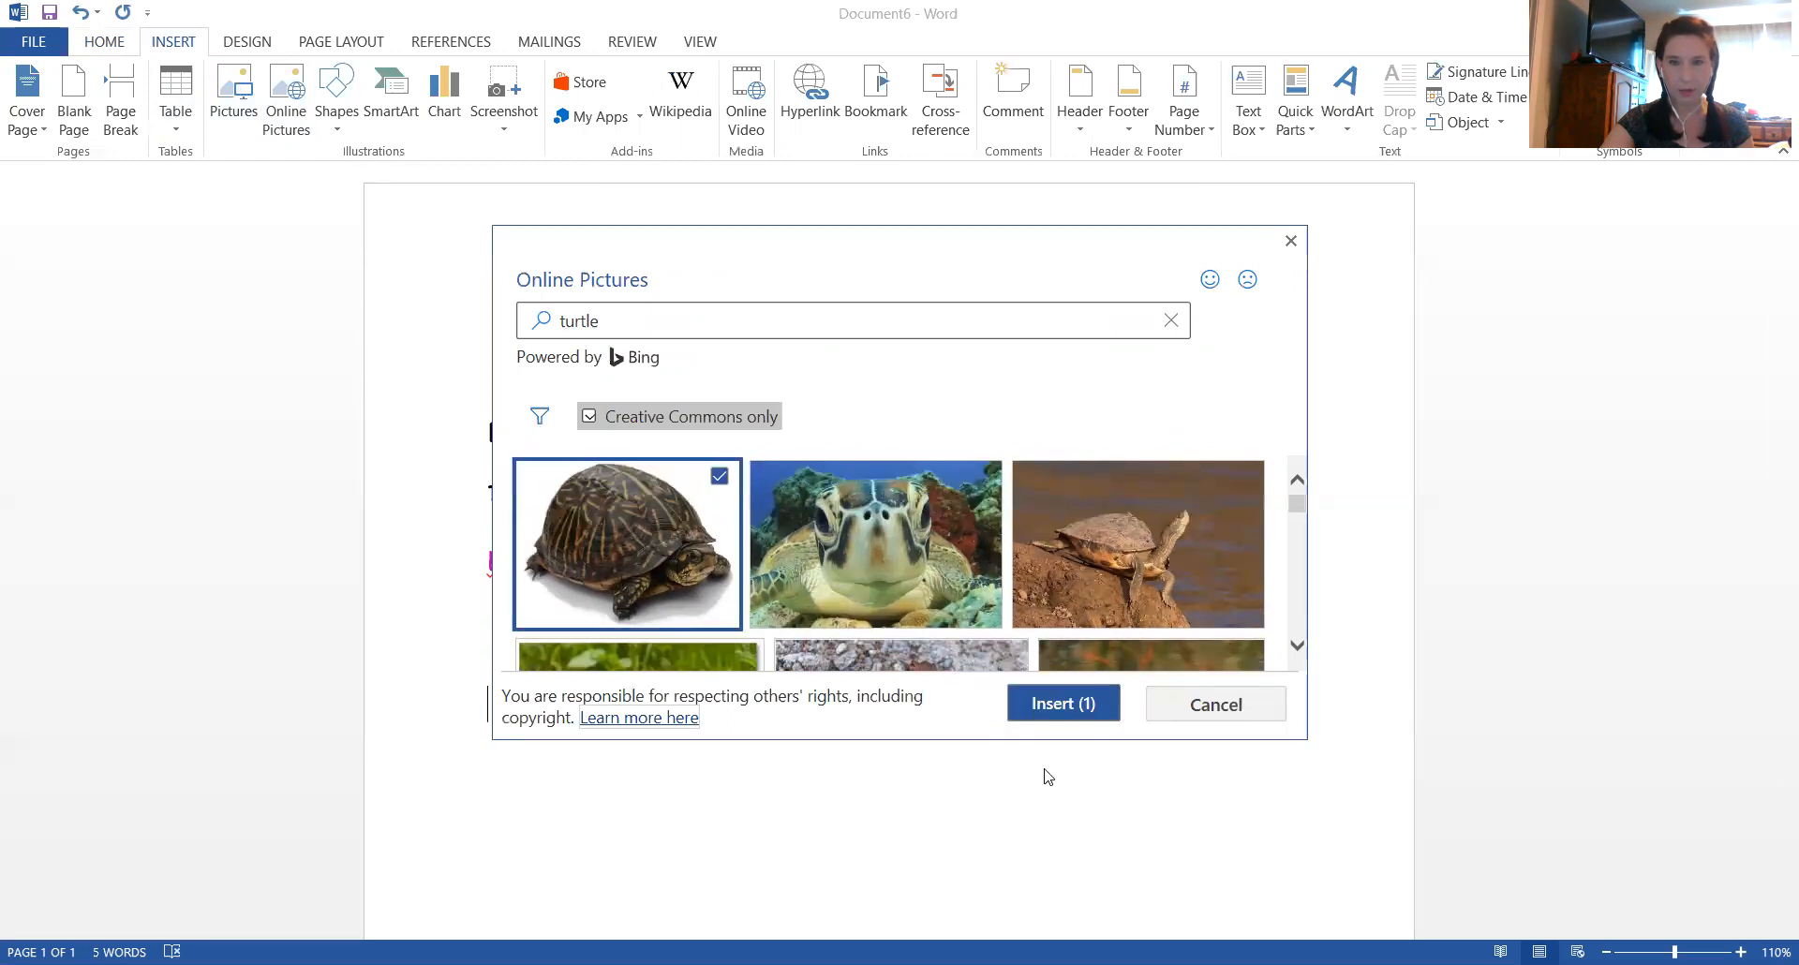
pyautogui.click(1044, 720)
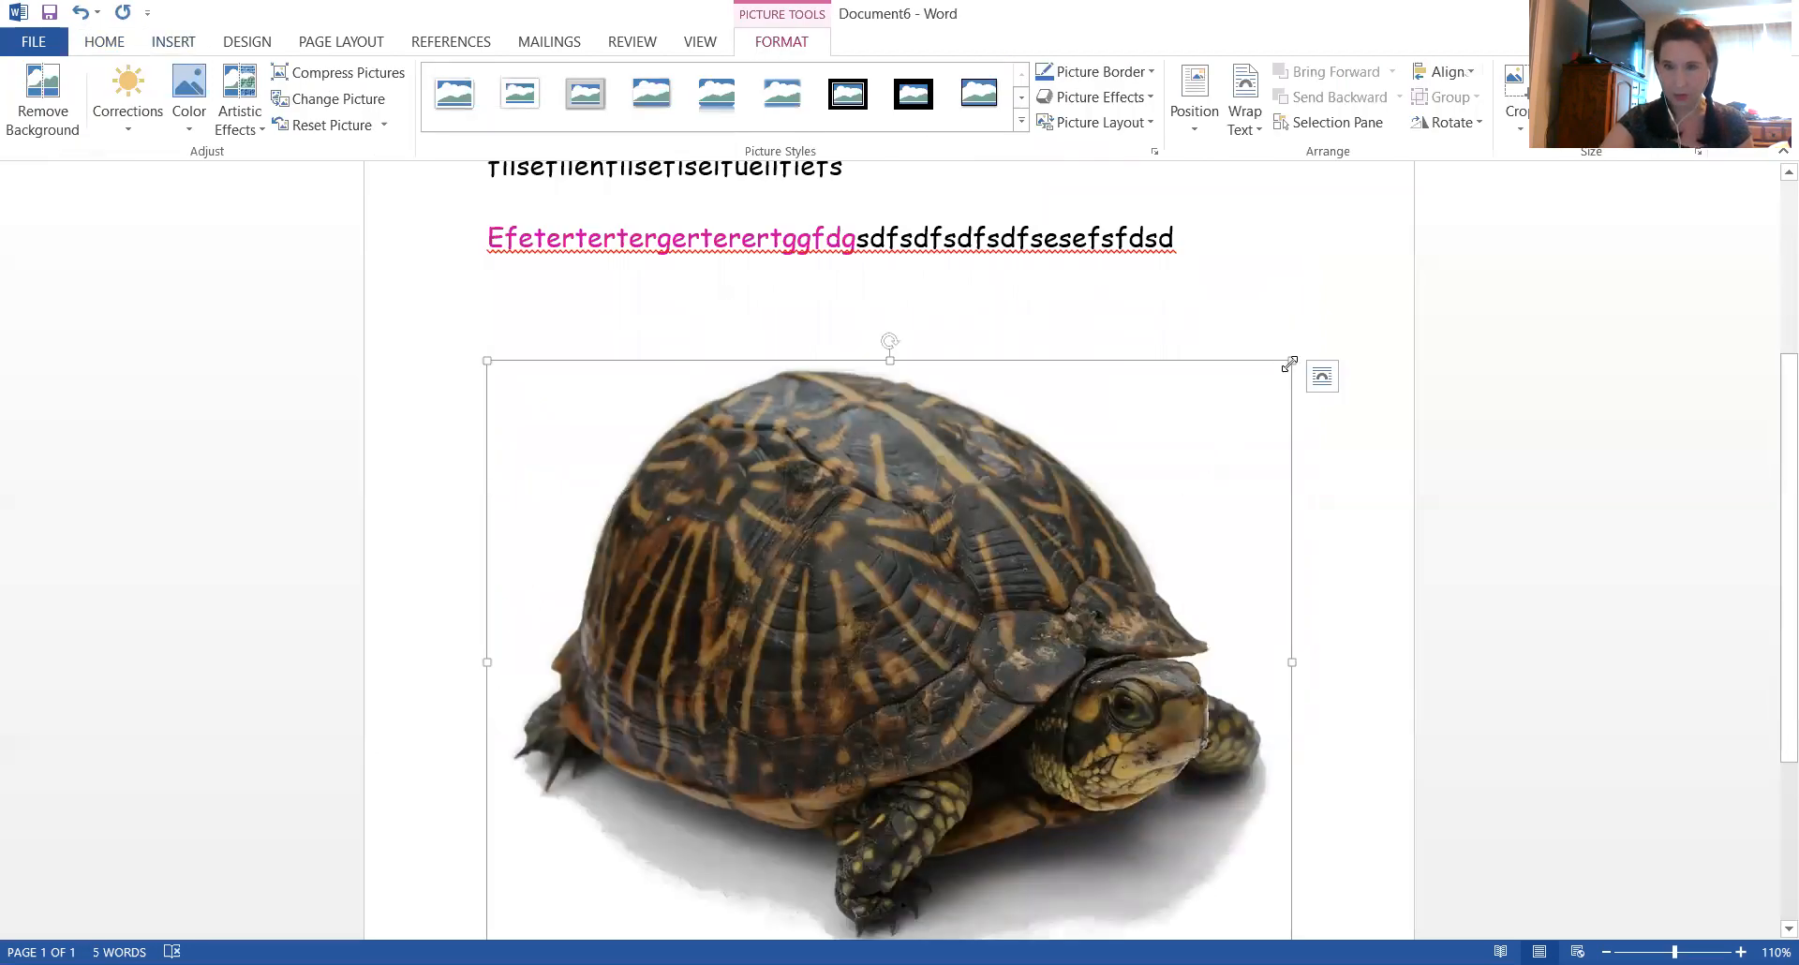
# Shrink the turtle picture to about a third of its width, mirrored horizontally, and set its text wrapping to In Front of Text
pyautogui.moveTo(1291, 364); pyautogui.dragTo(350, 749)
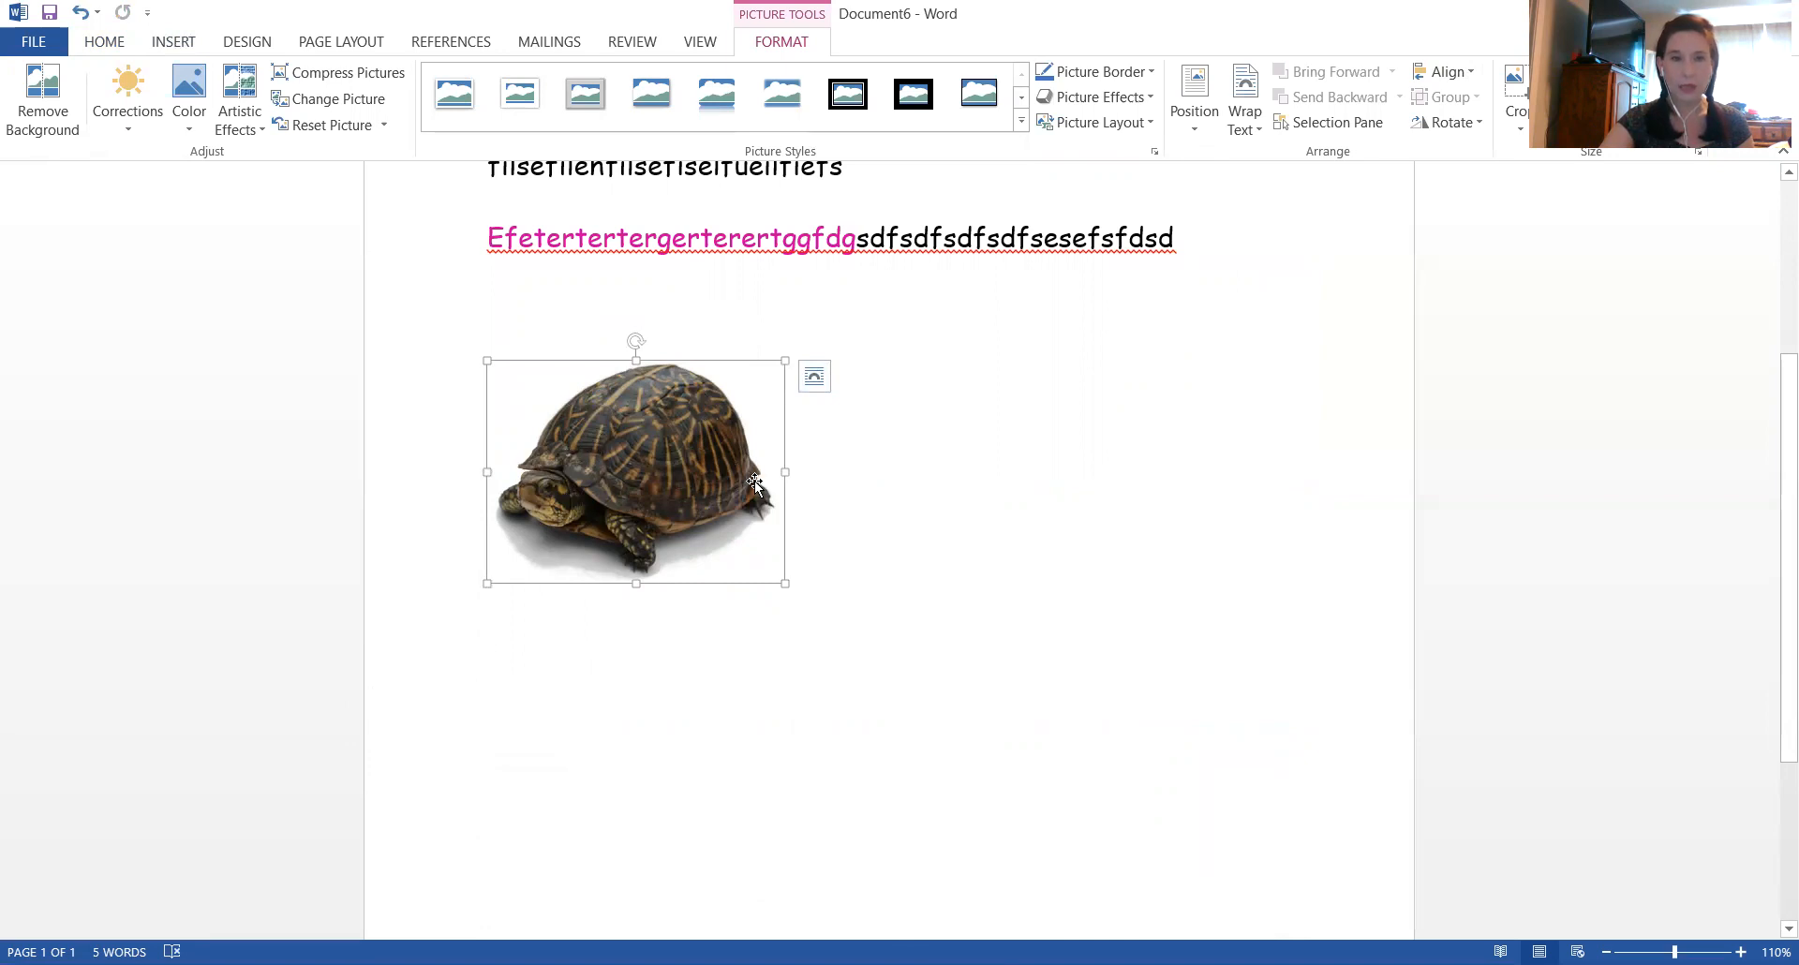
pyautogui.rightClick(615, 440)
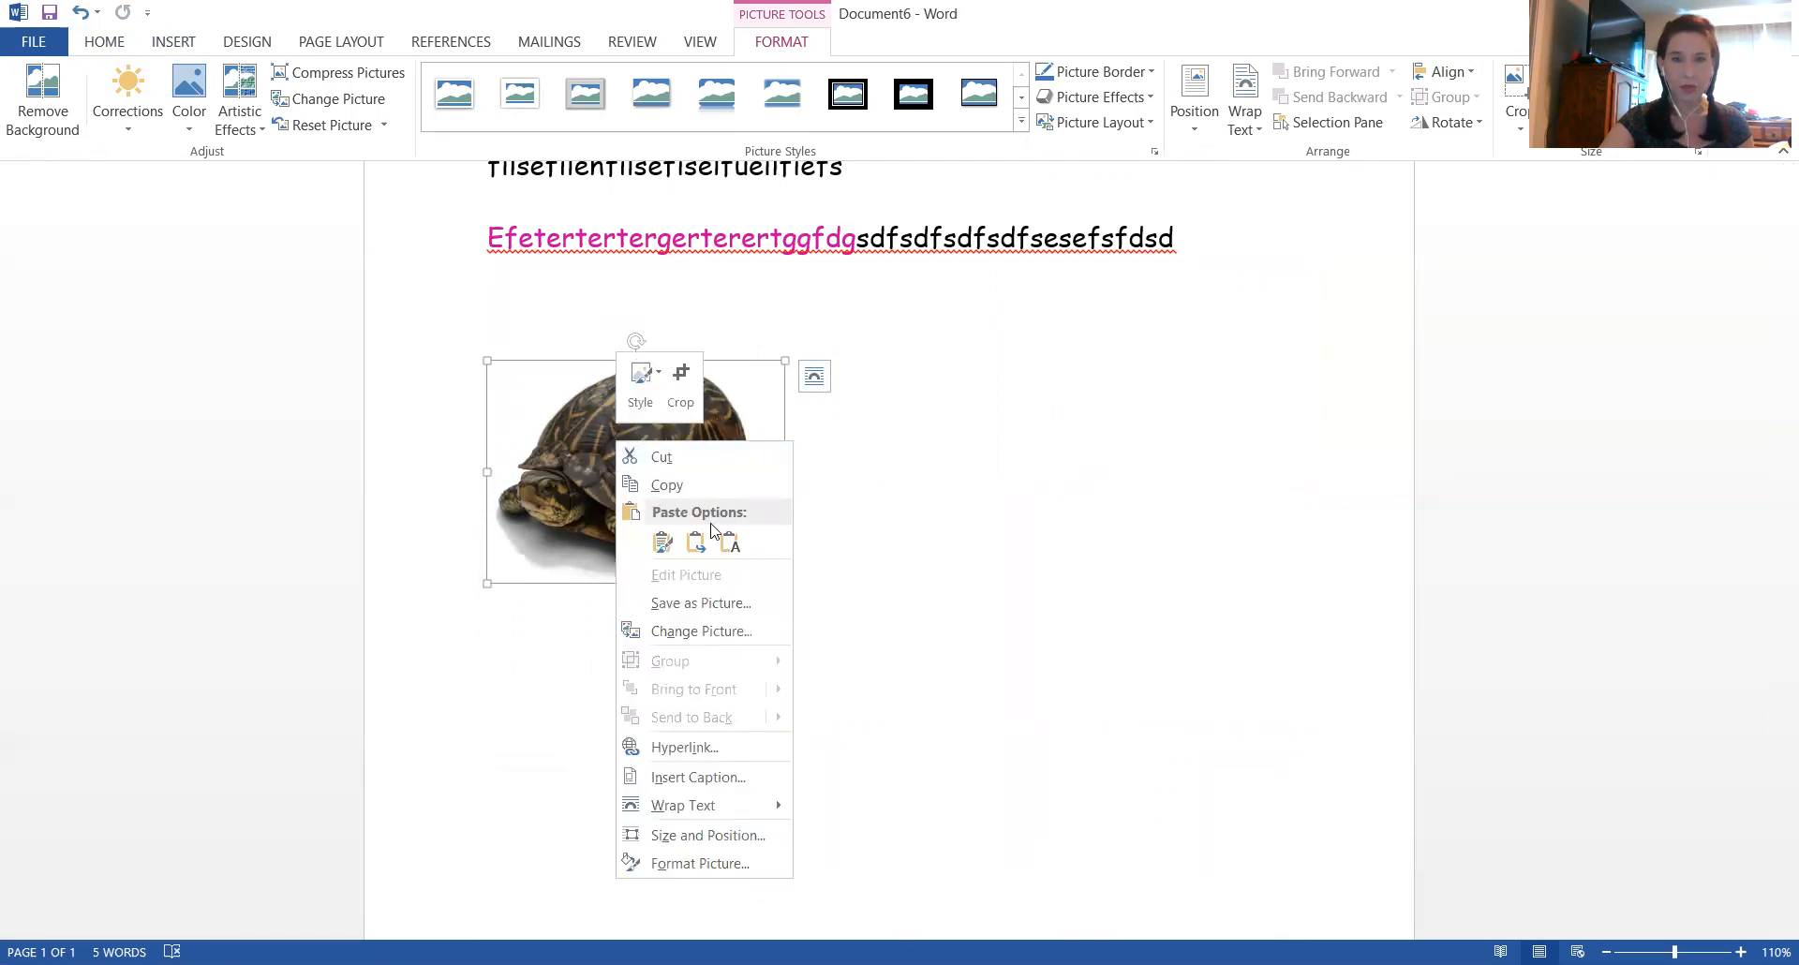
pyautogui.moveTo(685, 810)
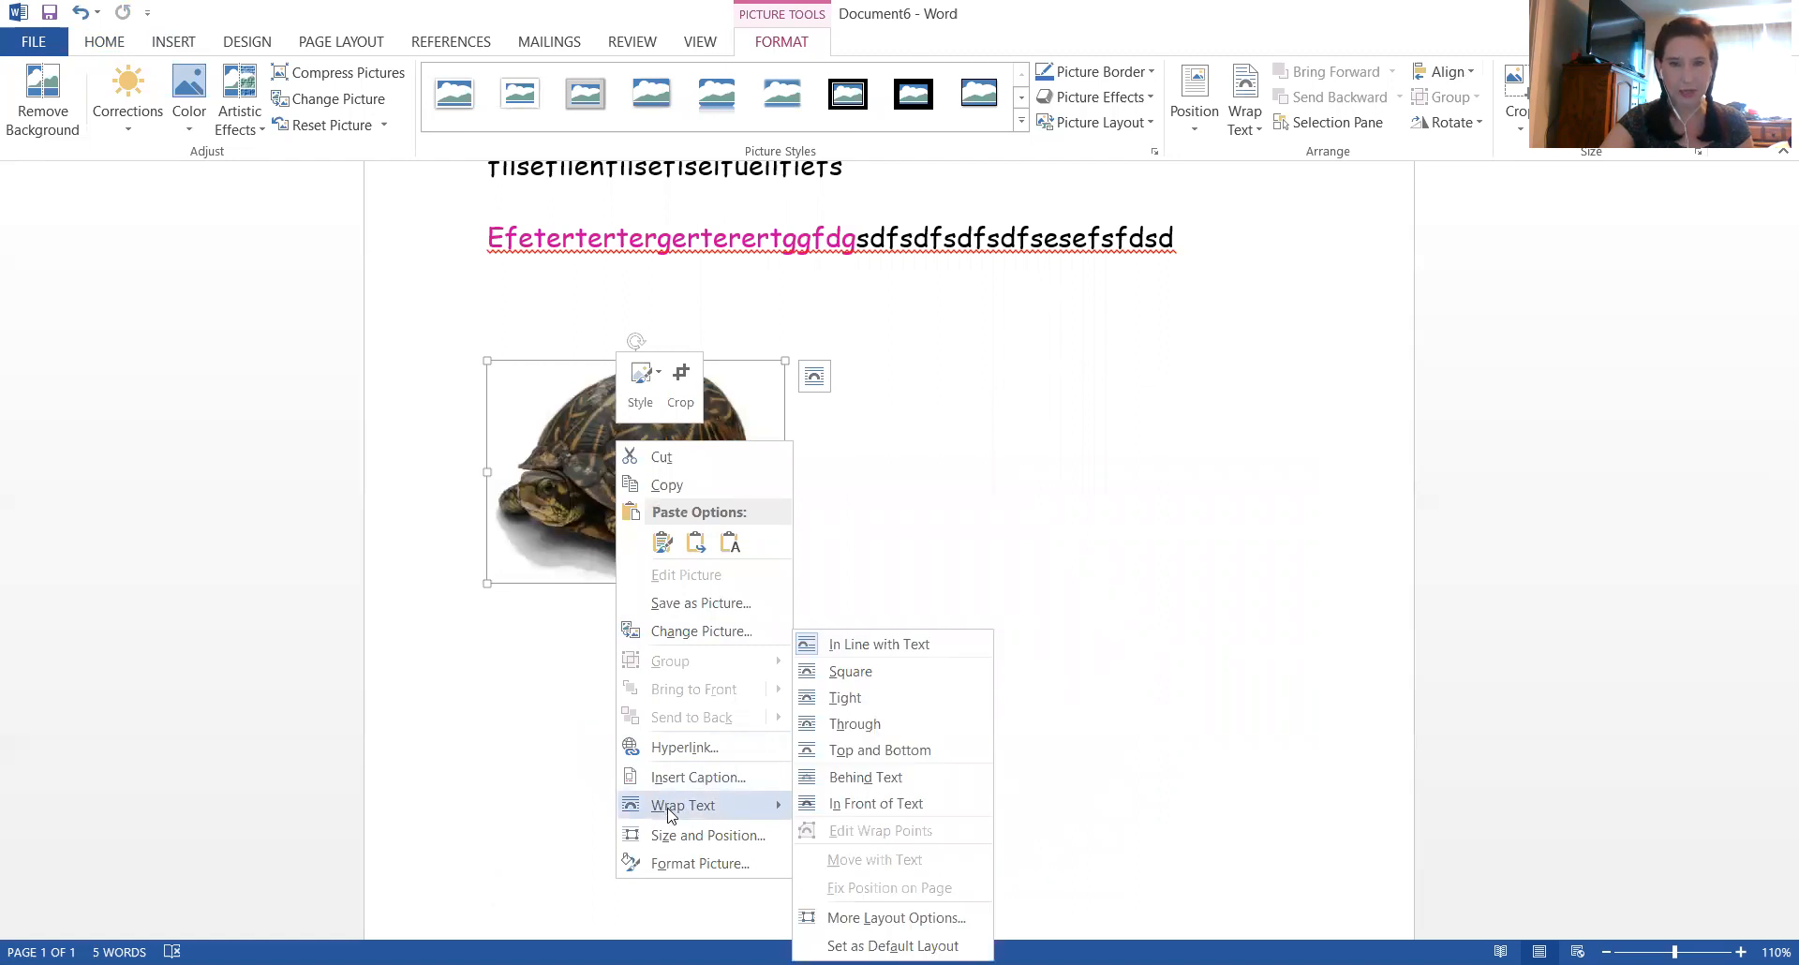
pyautogui.click(870, 806)
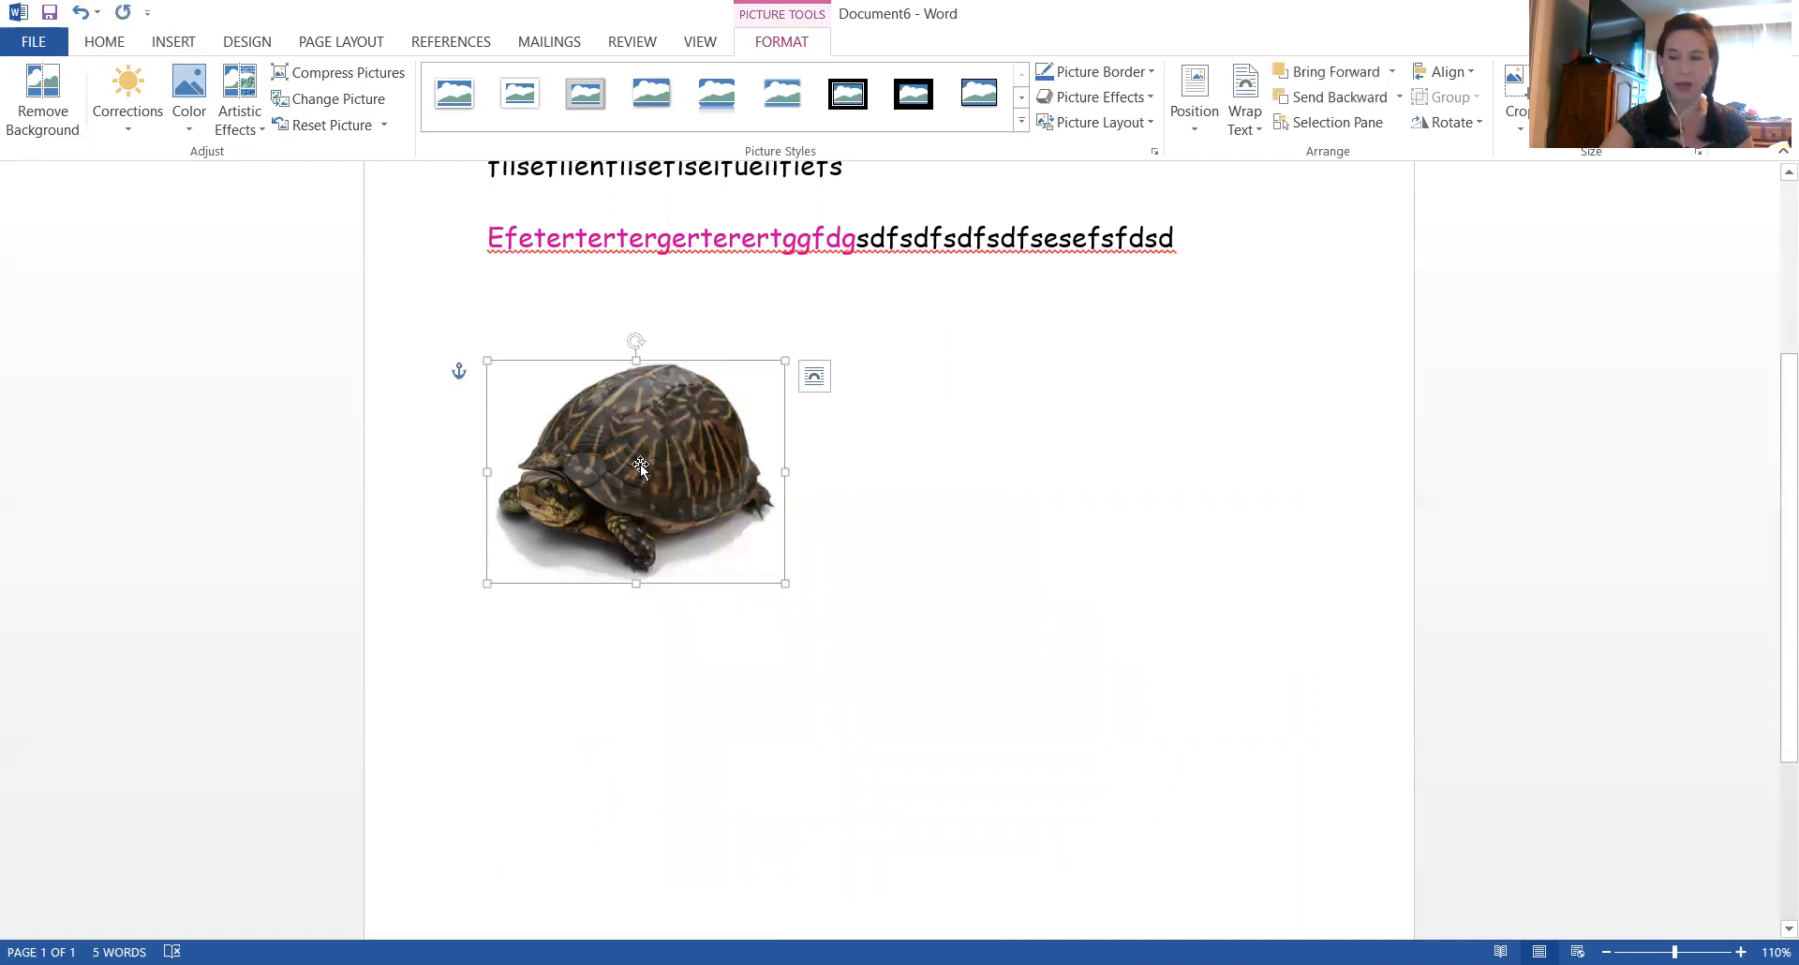
# Move the turtle picture to the horizontal middle of the page, just below the magenta and black line, and deselect it
pyautogui.moveTo(639, 464); pyautogui.dragTo(889, 493)
pyautogui.moveTo(824, 666); pyautogui.dragTo(879, 488)
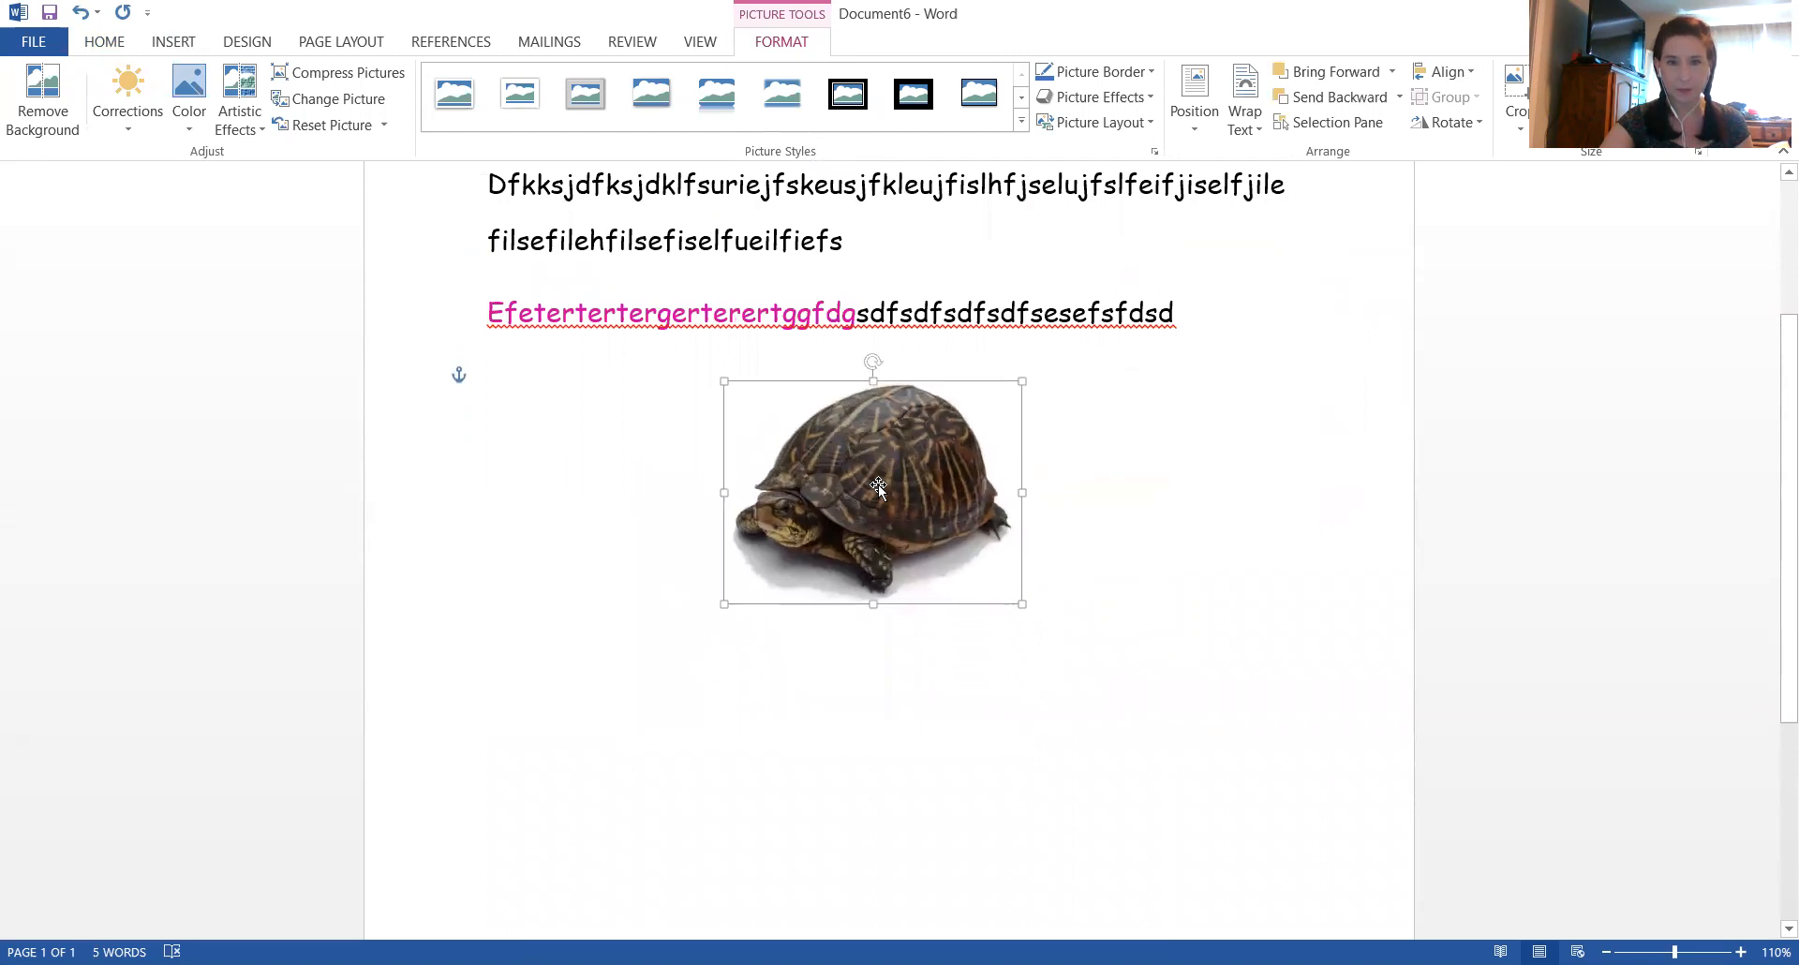
pyautogui.click(917, 736)
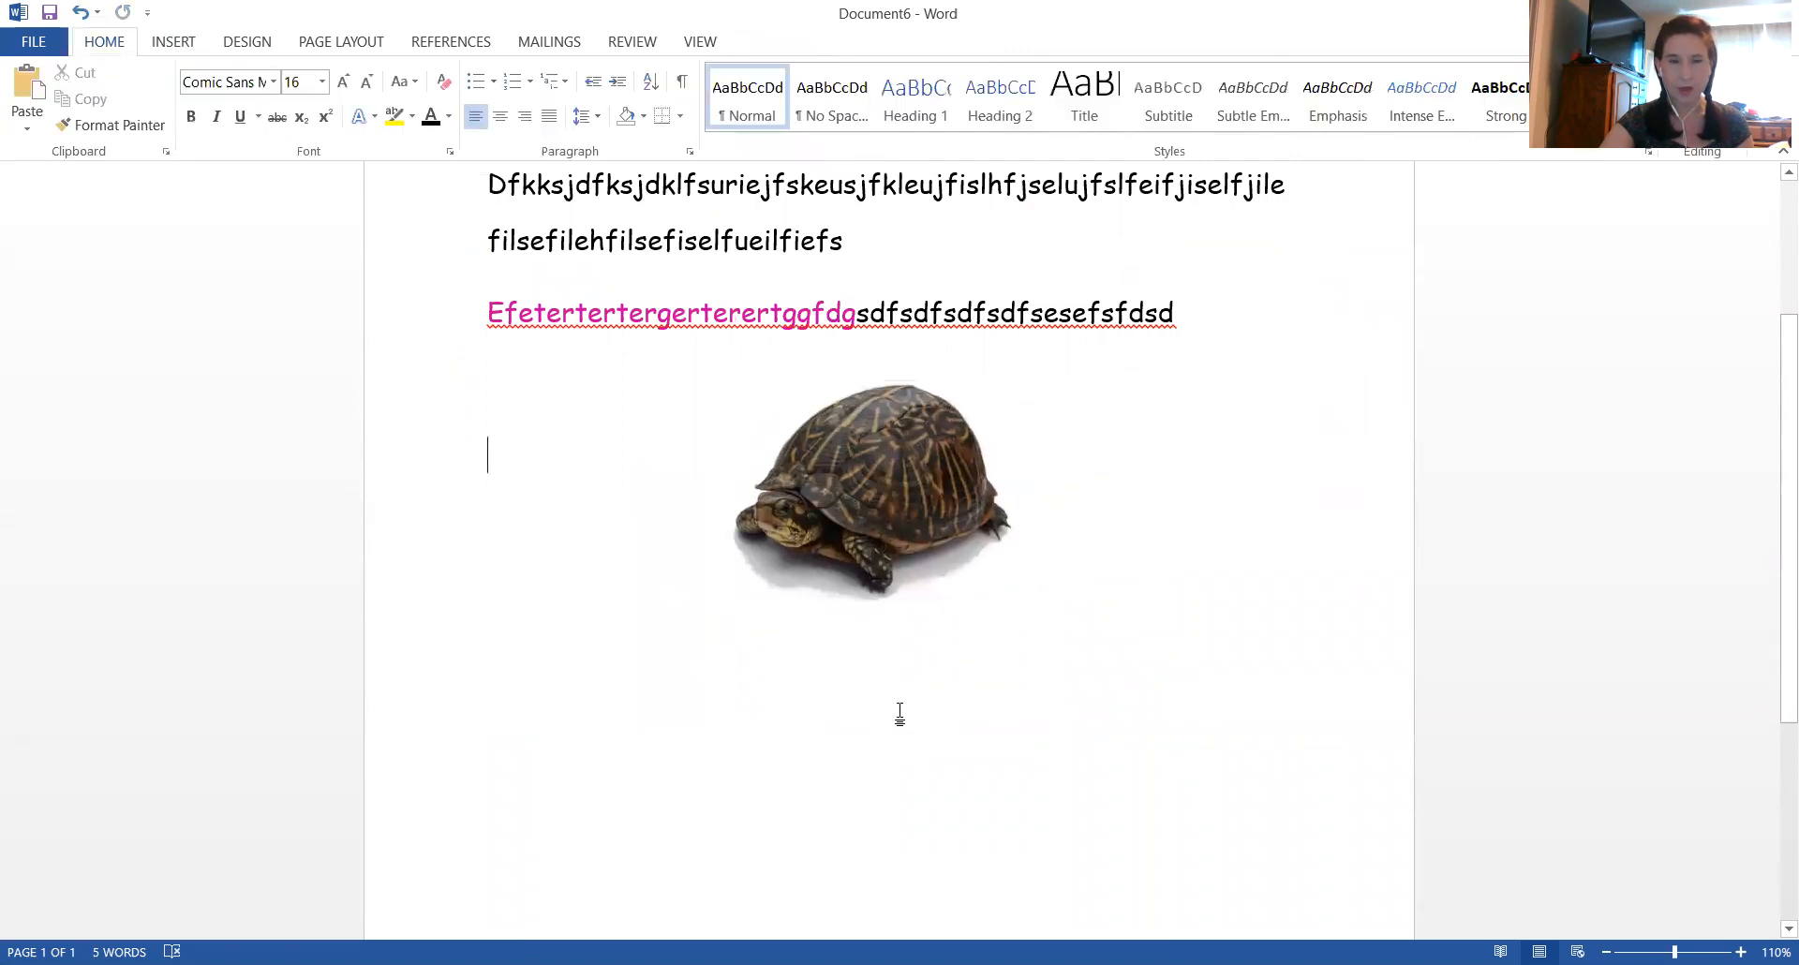
# Search online pictures for "cat" and insert the picture of the orange cat lying down at the end of the last text line
pyautogui.scroll(3, 670, 502)
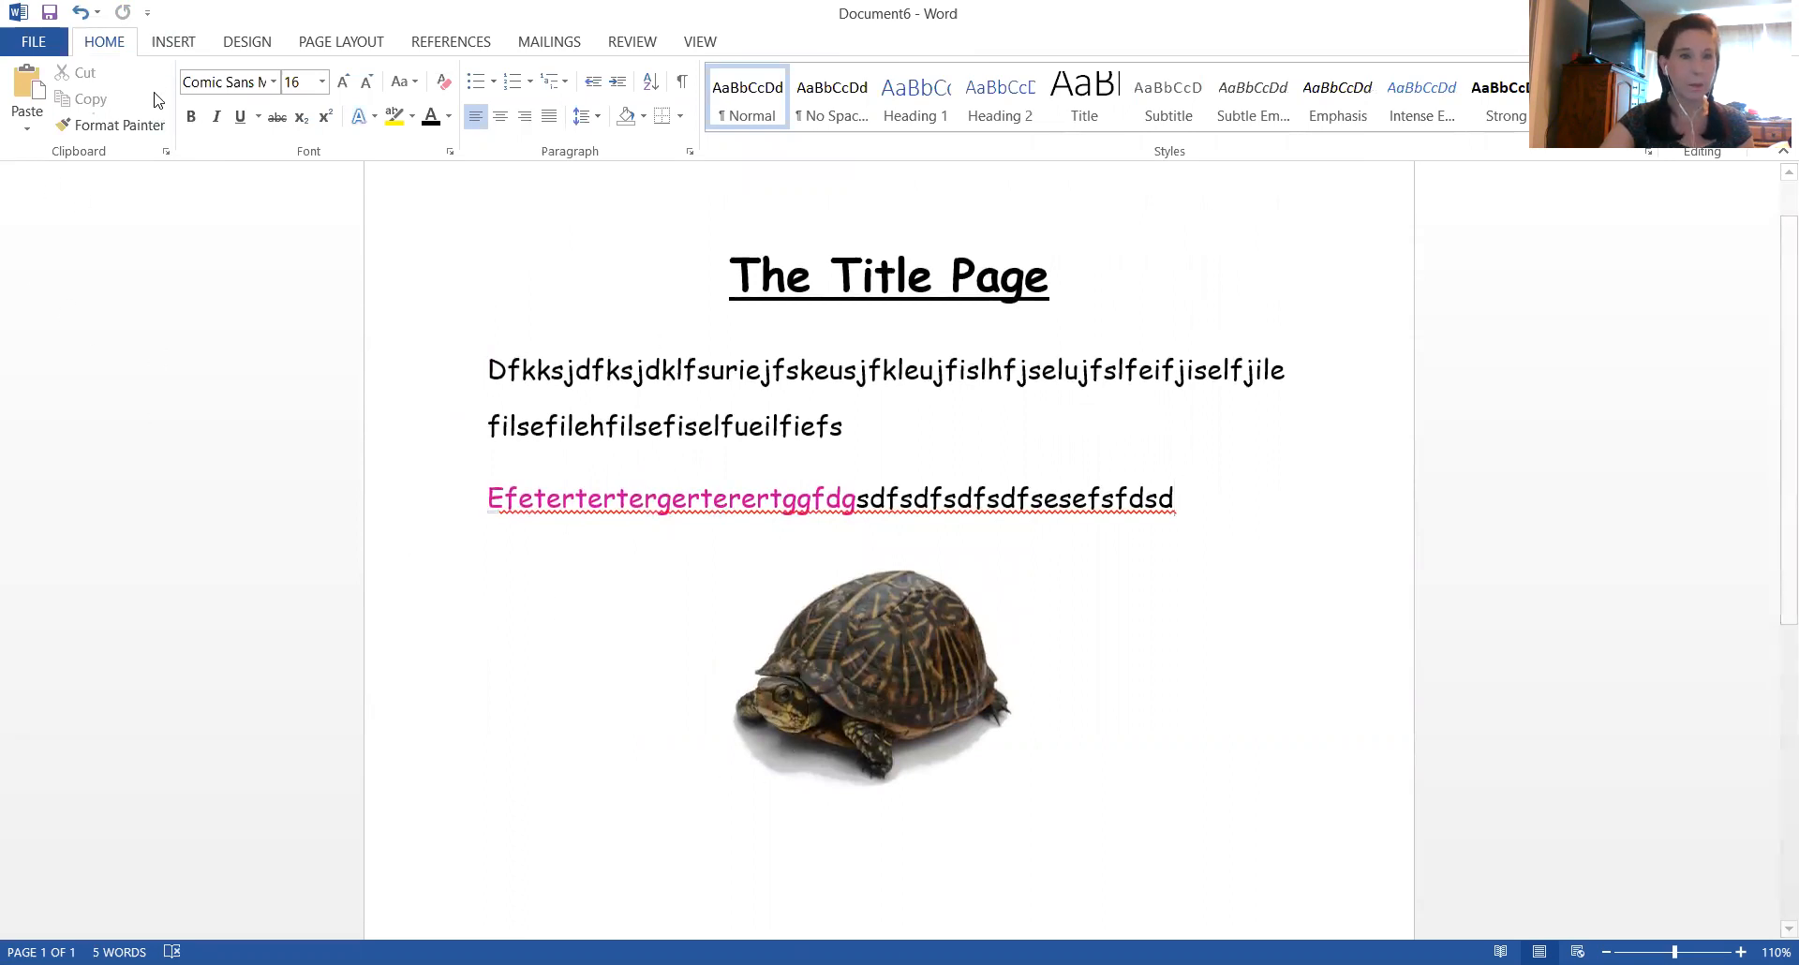
pyautogui.click(174, 43)
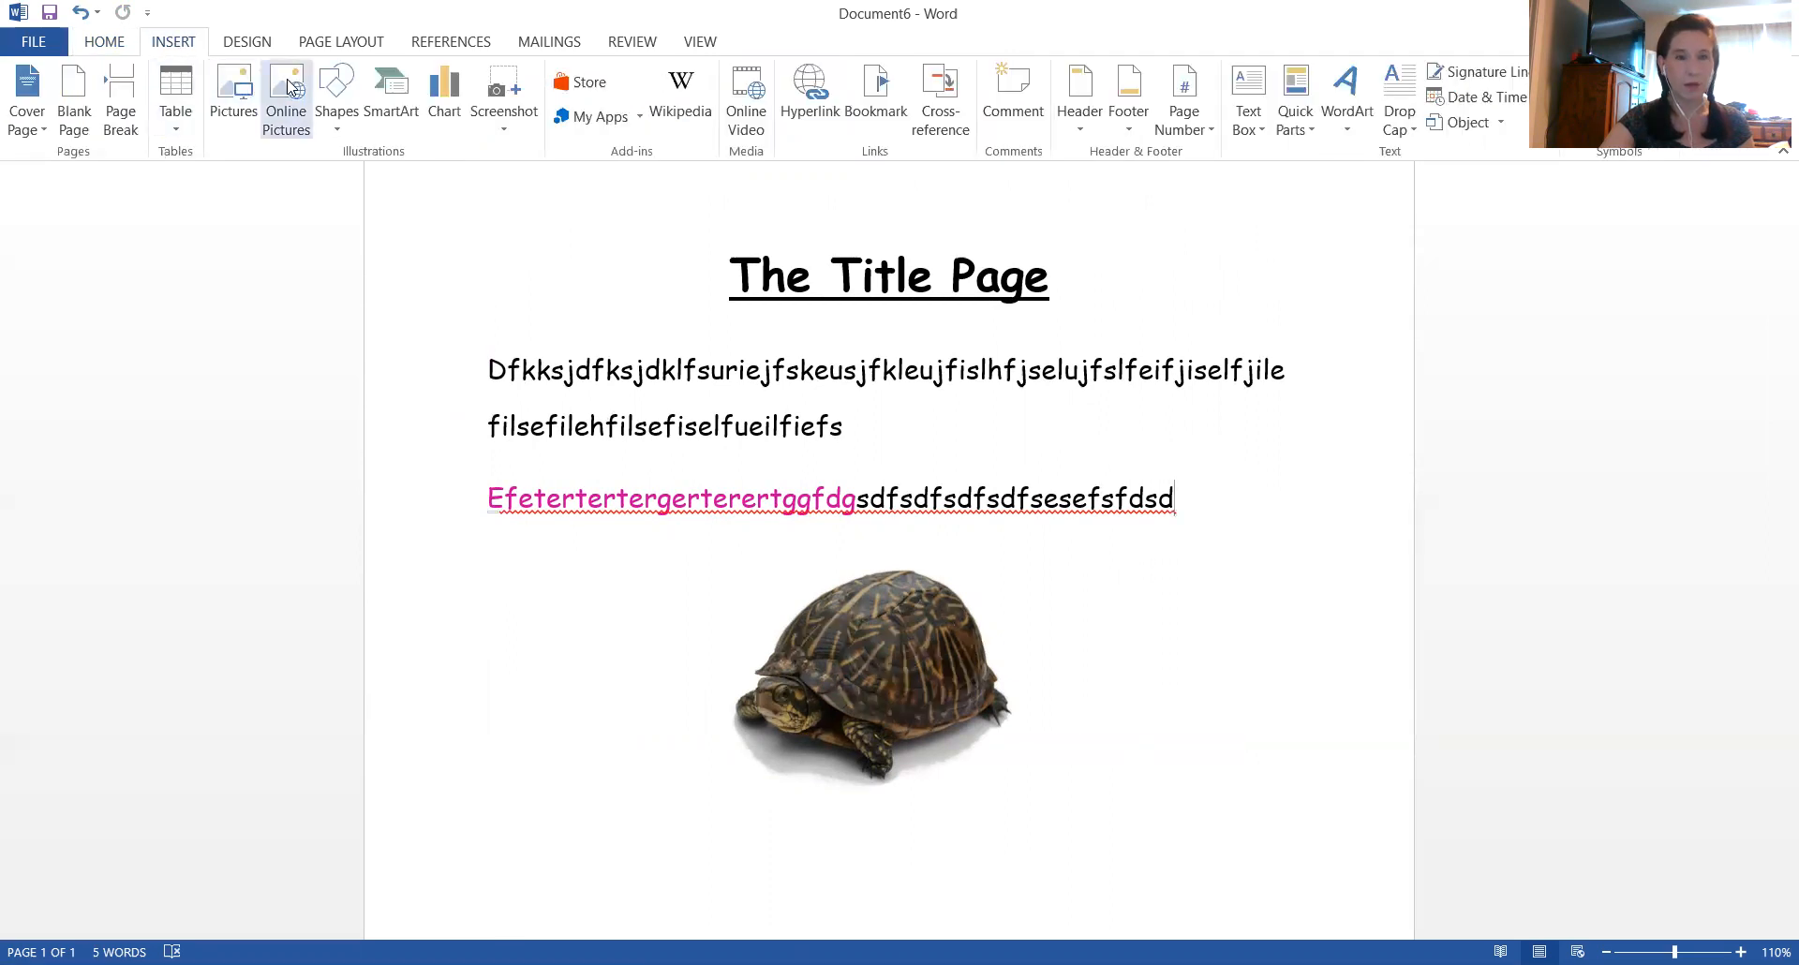
pyautogui.click(287, 87)
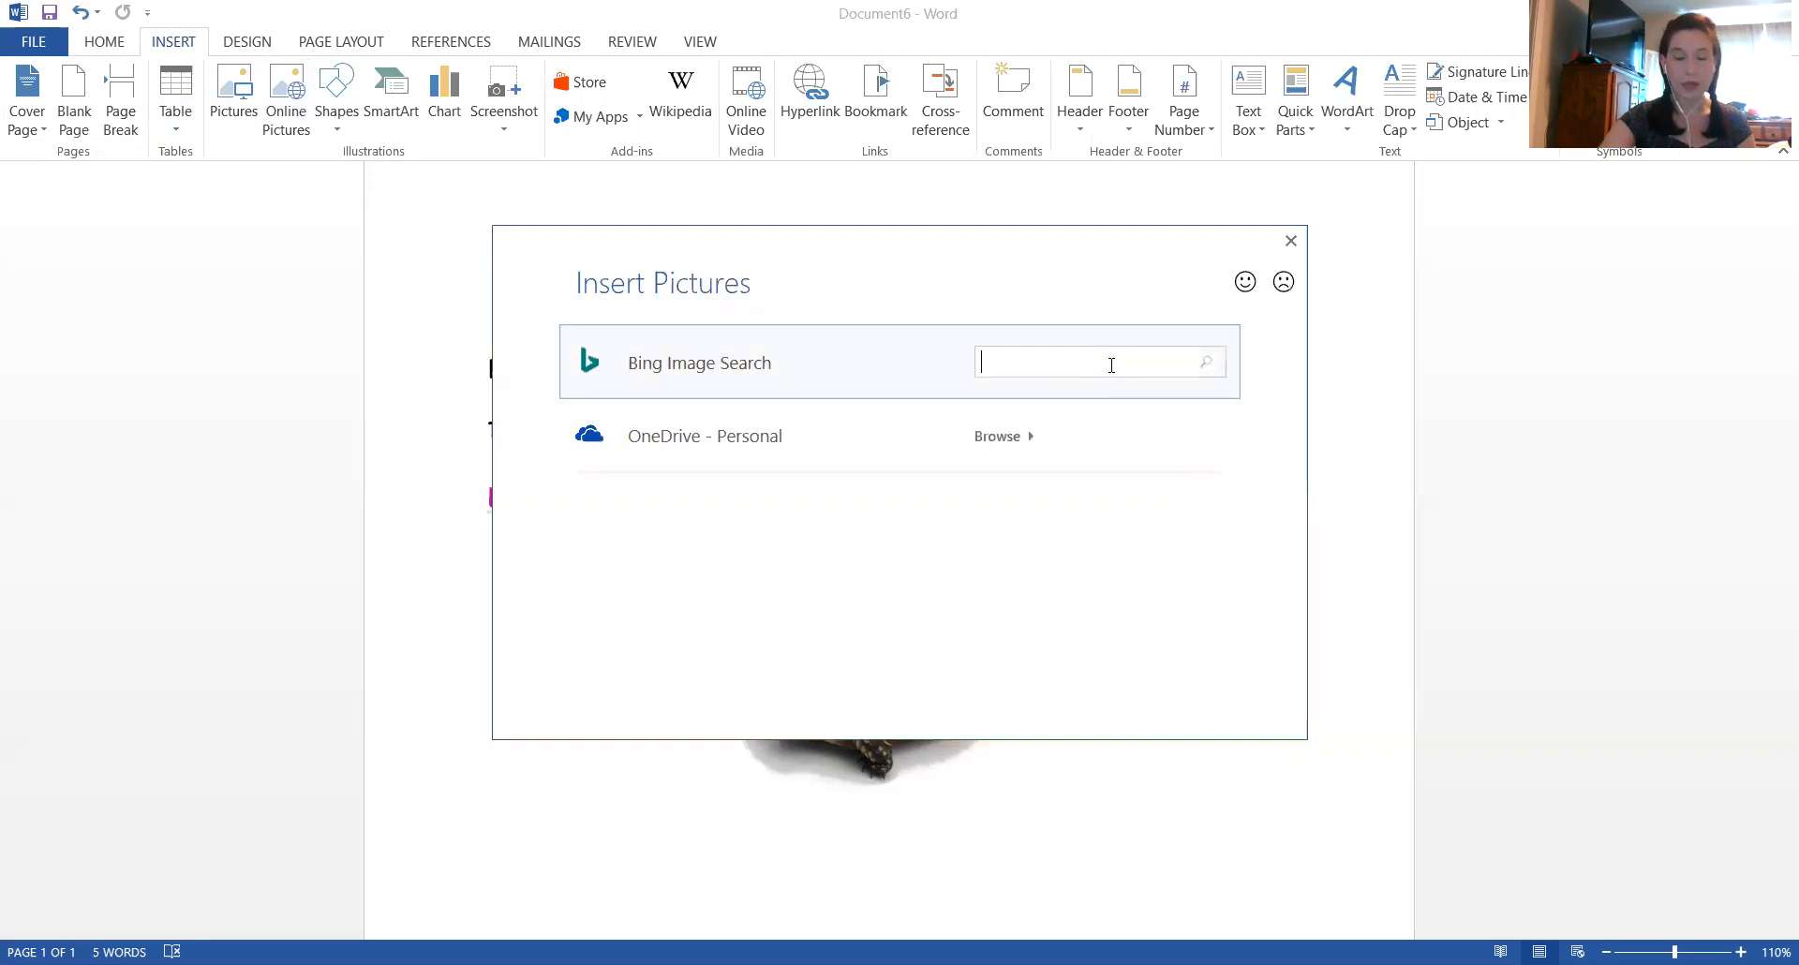
pyautogui.write('cat')
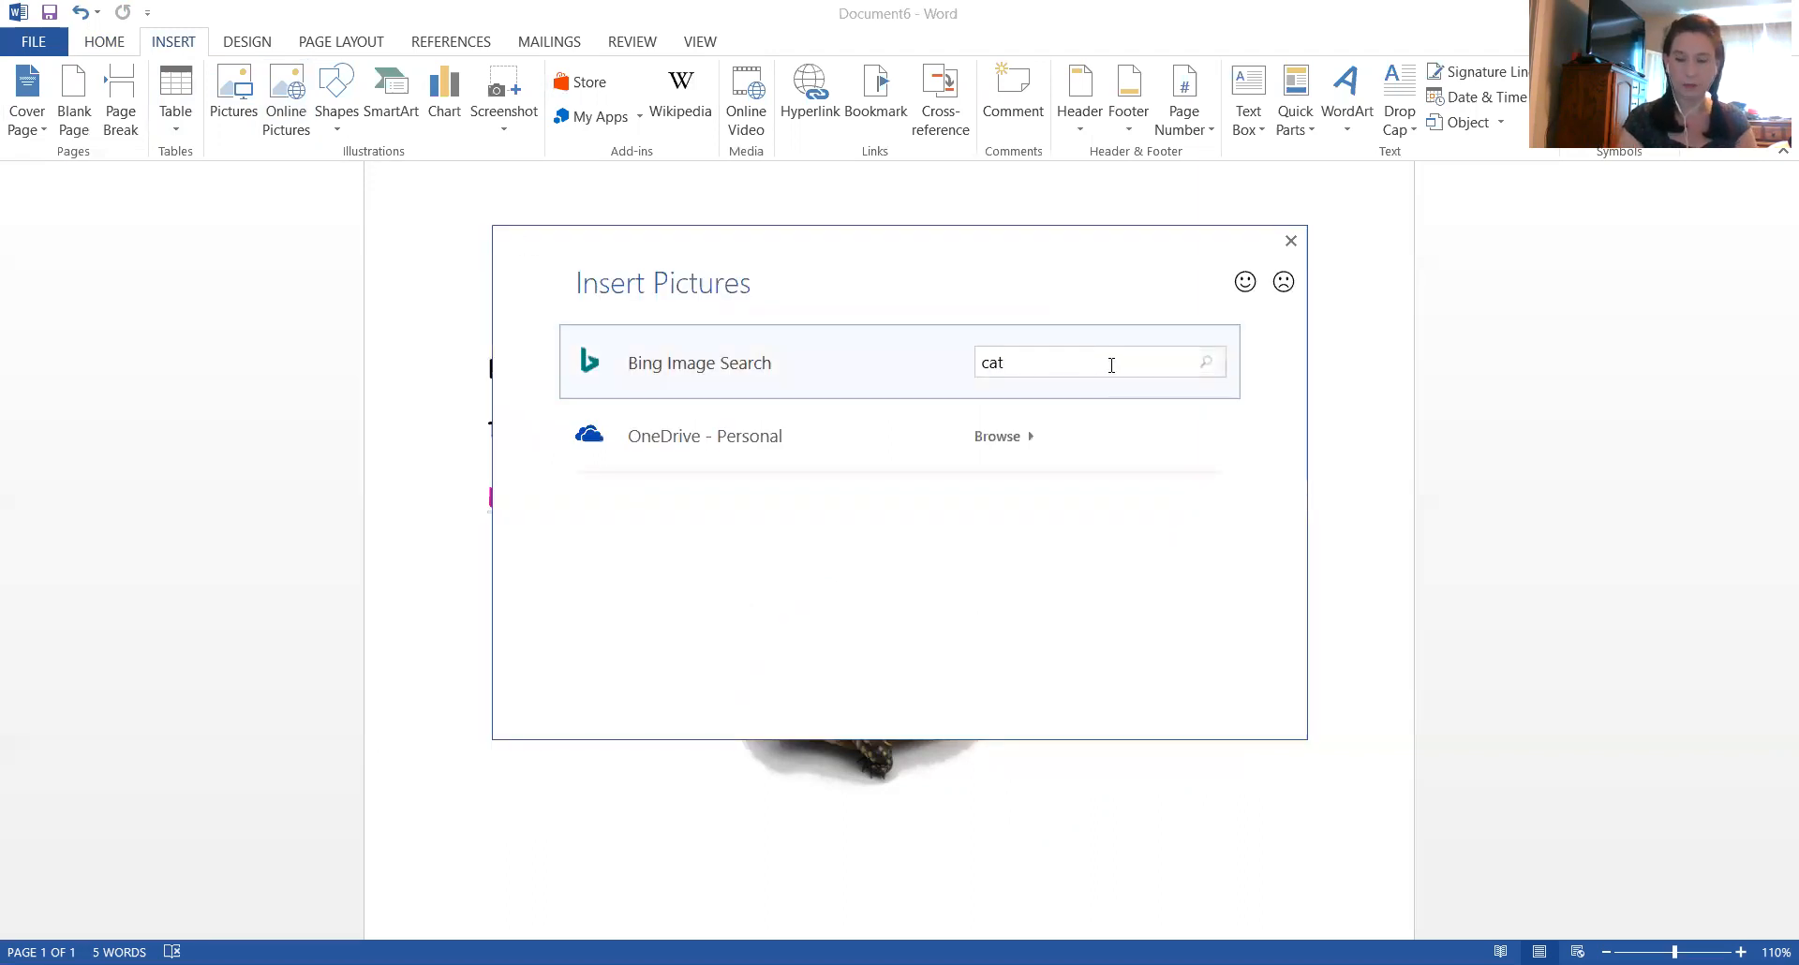
pyautogui.press('Return')
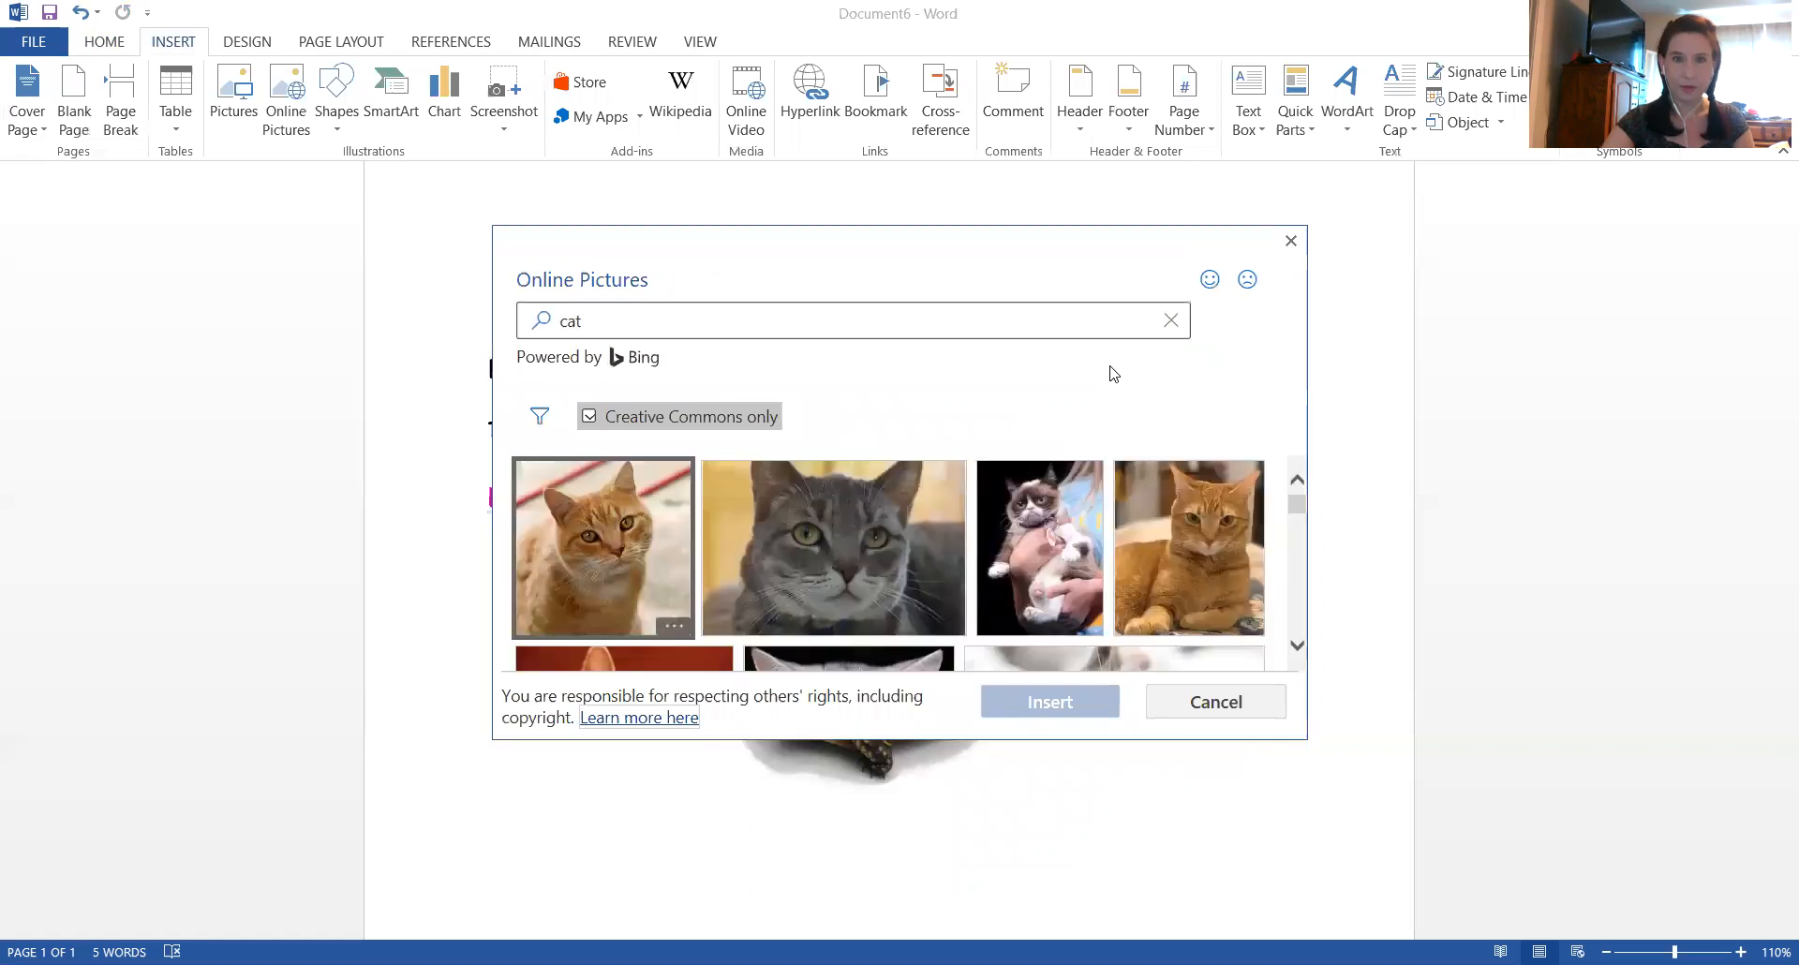
pyautogui.click(1171, 554)
pyautogui.click(1054, 714)
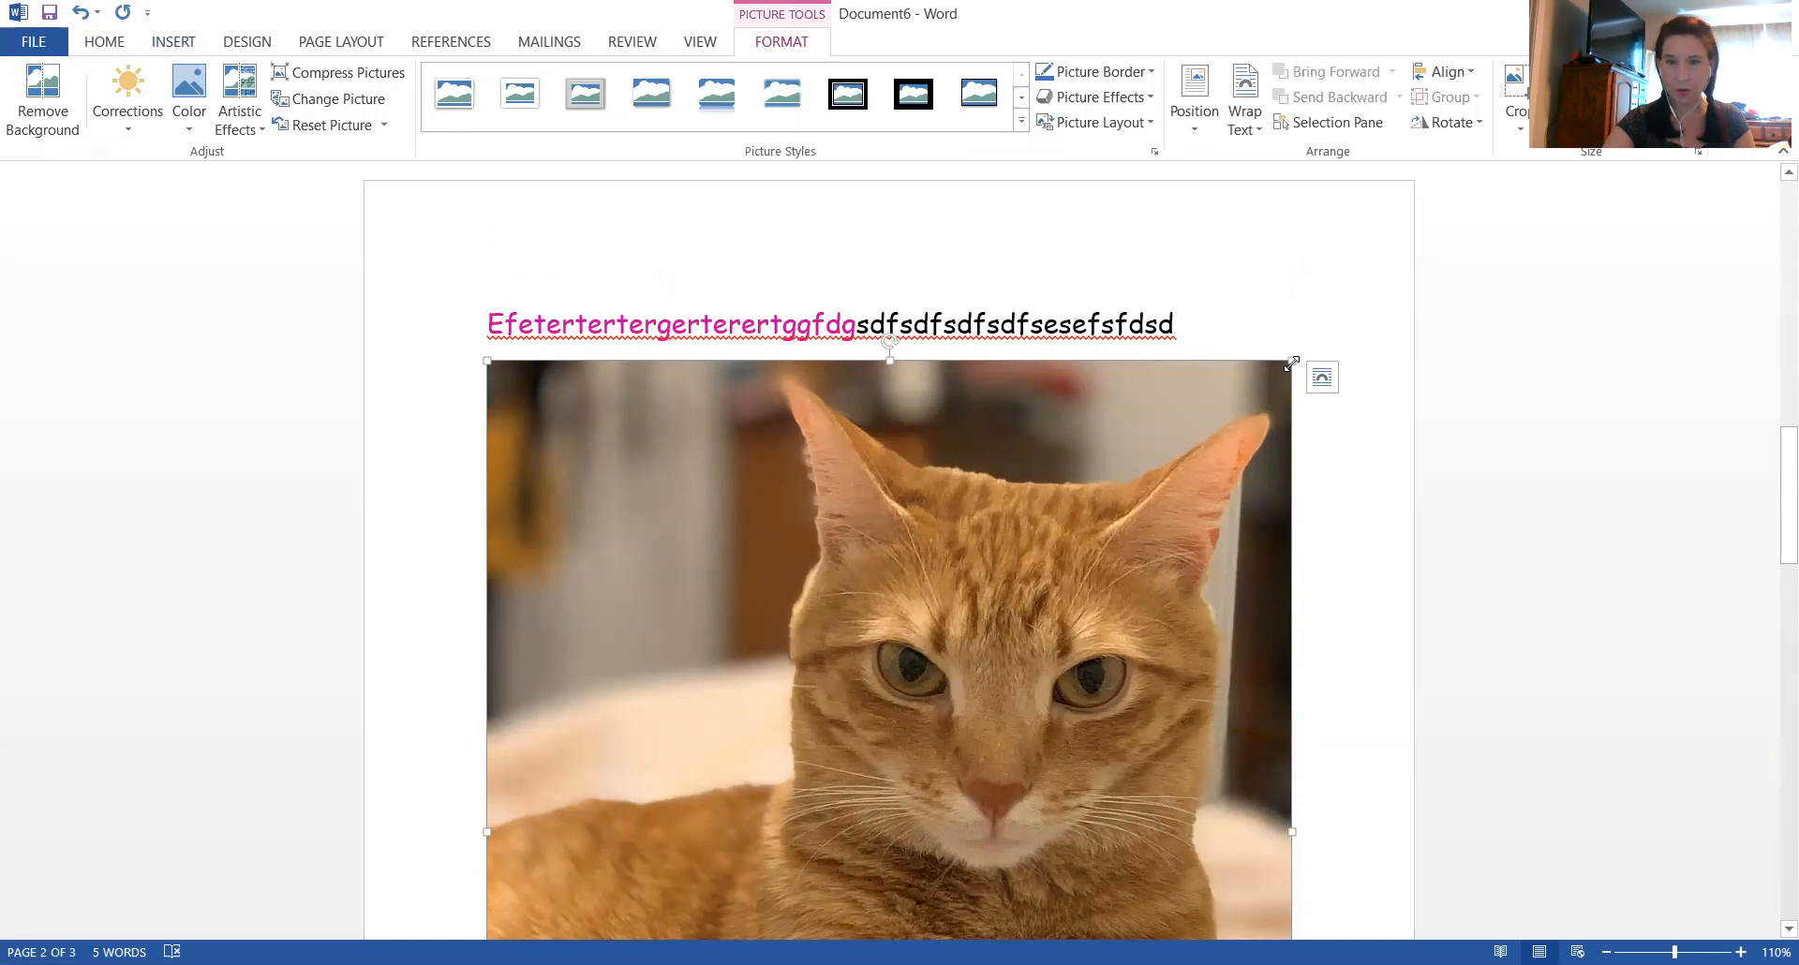
# Shrink the cat picture to about a quarter of its width and change its text wrapping so it can be positioned freely
pyautogui.moveTo(1292, 362); pyautogui.dragTo(1135, 483)
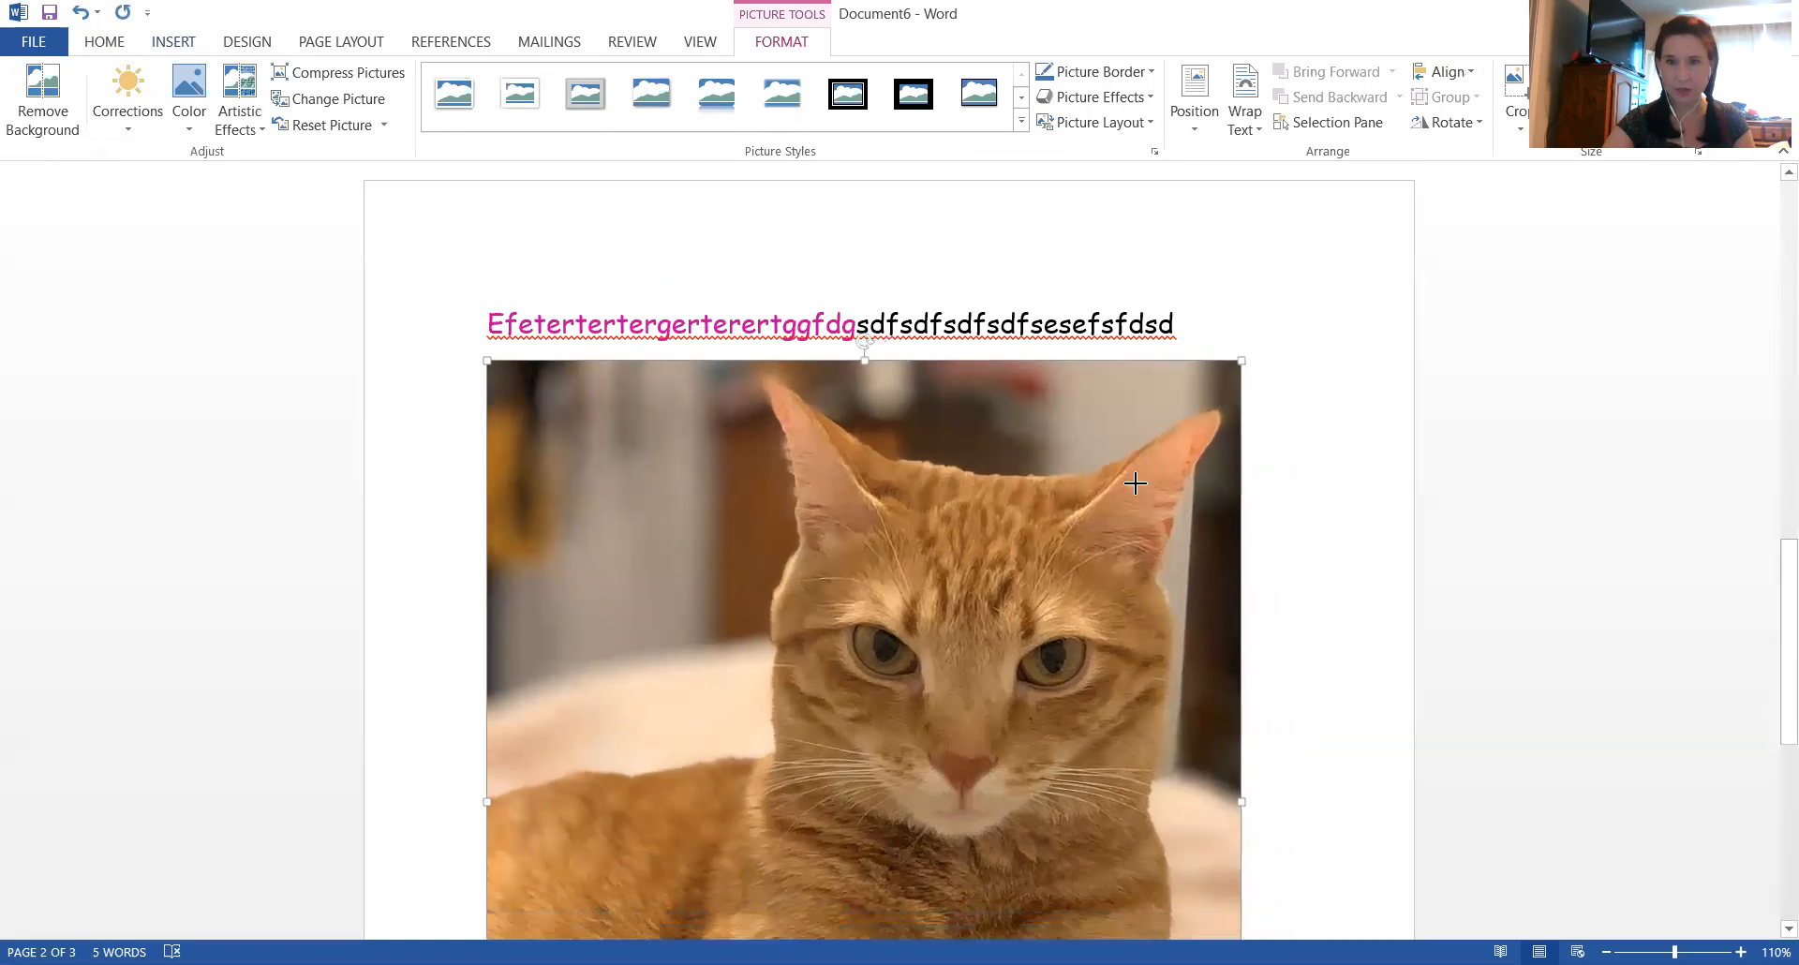
pyautogui.moveTo(571, 872); pyautogui.dragTo(491, 878)
pyautogui.scroll(4, 750, 703)
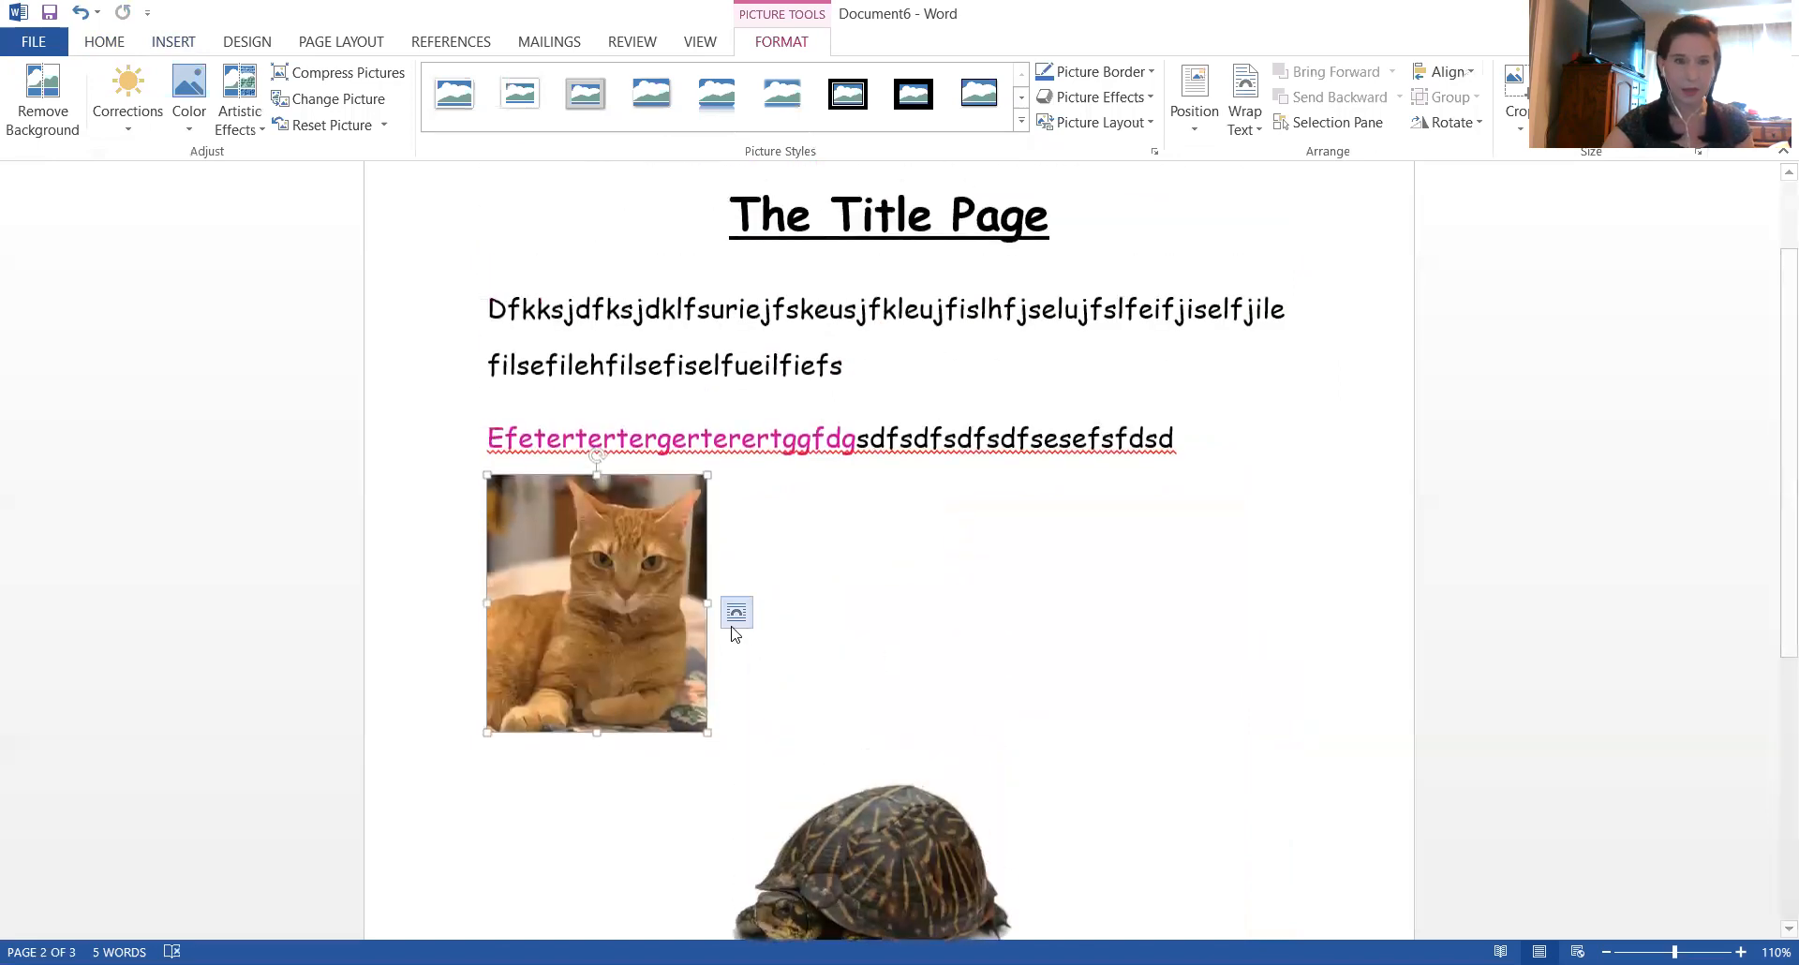
pyautogui.rightClick(592, 580)
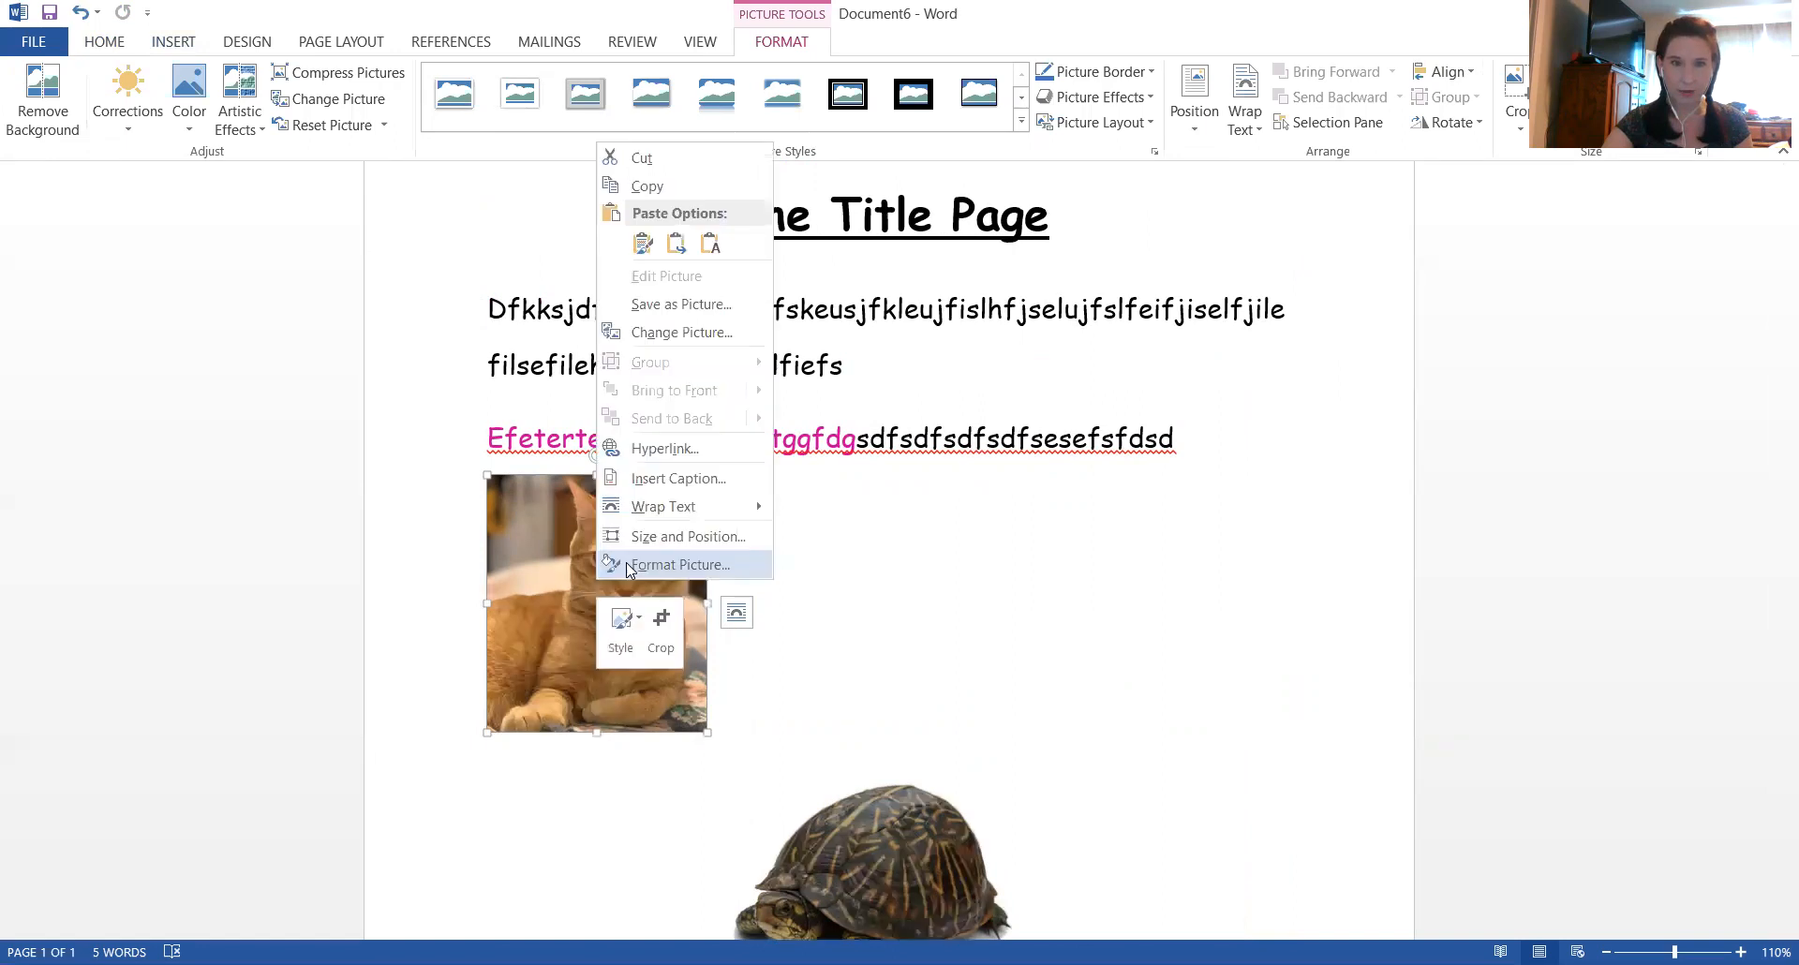
pyautogui.moveTo(654, 512)
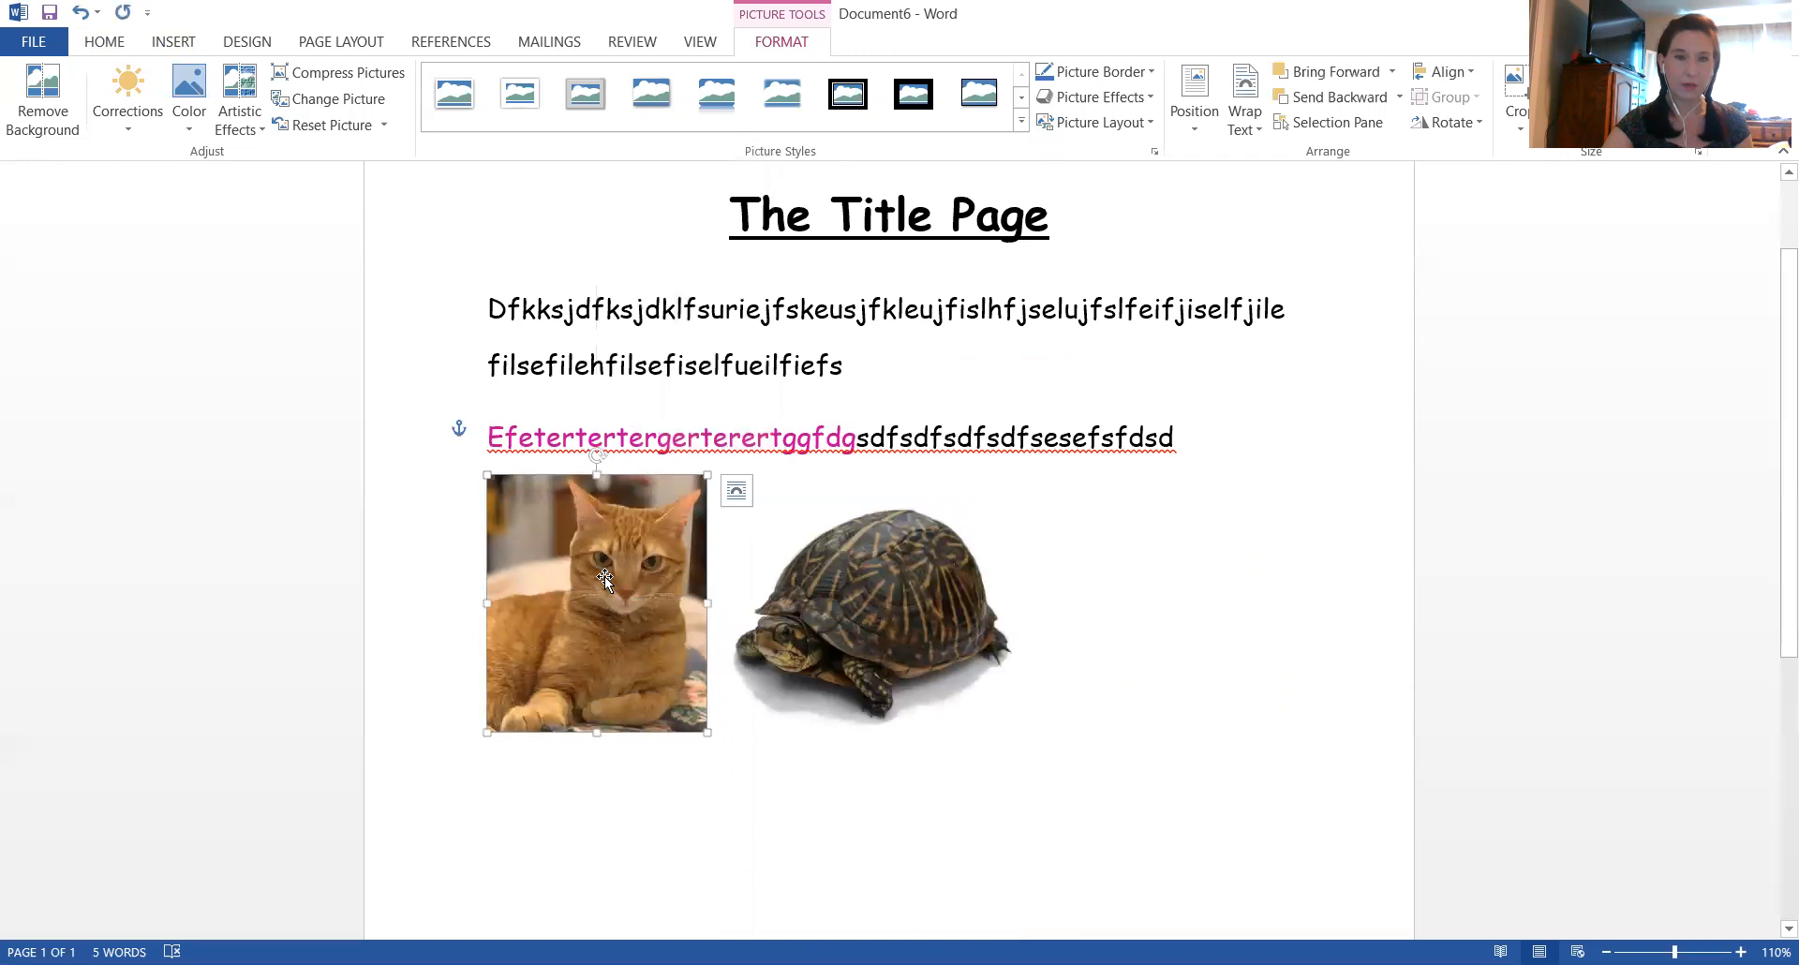
# Place the cat picture directly to the left of the turtle picture, below the text, and deselect it
pyautogui.moveTo(605, 578); pyautogui.dragTo(1273, 595)
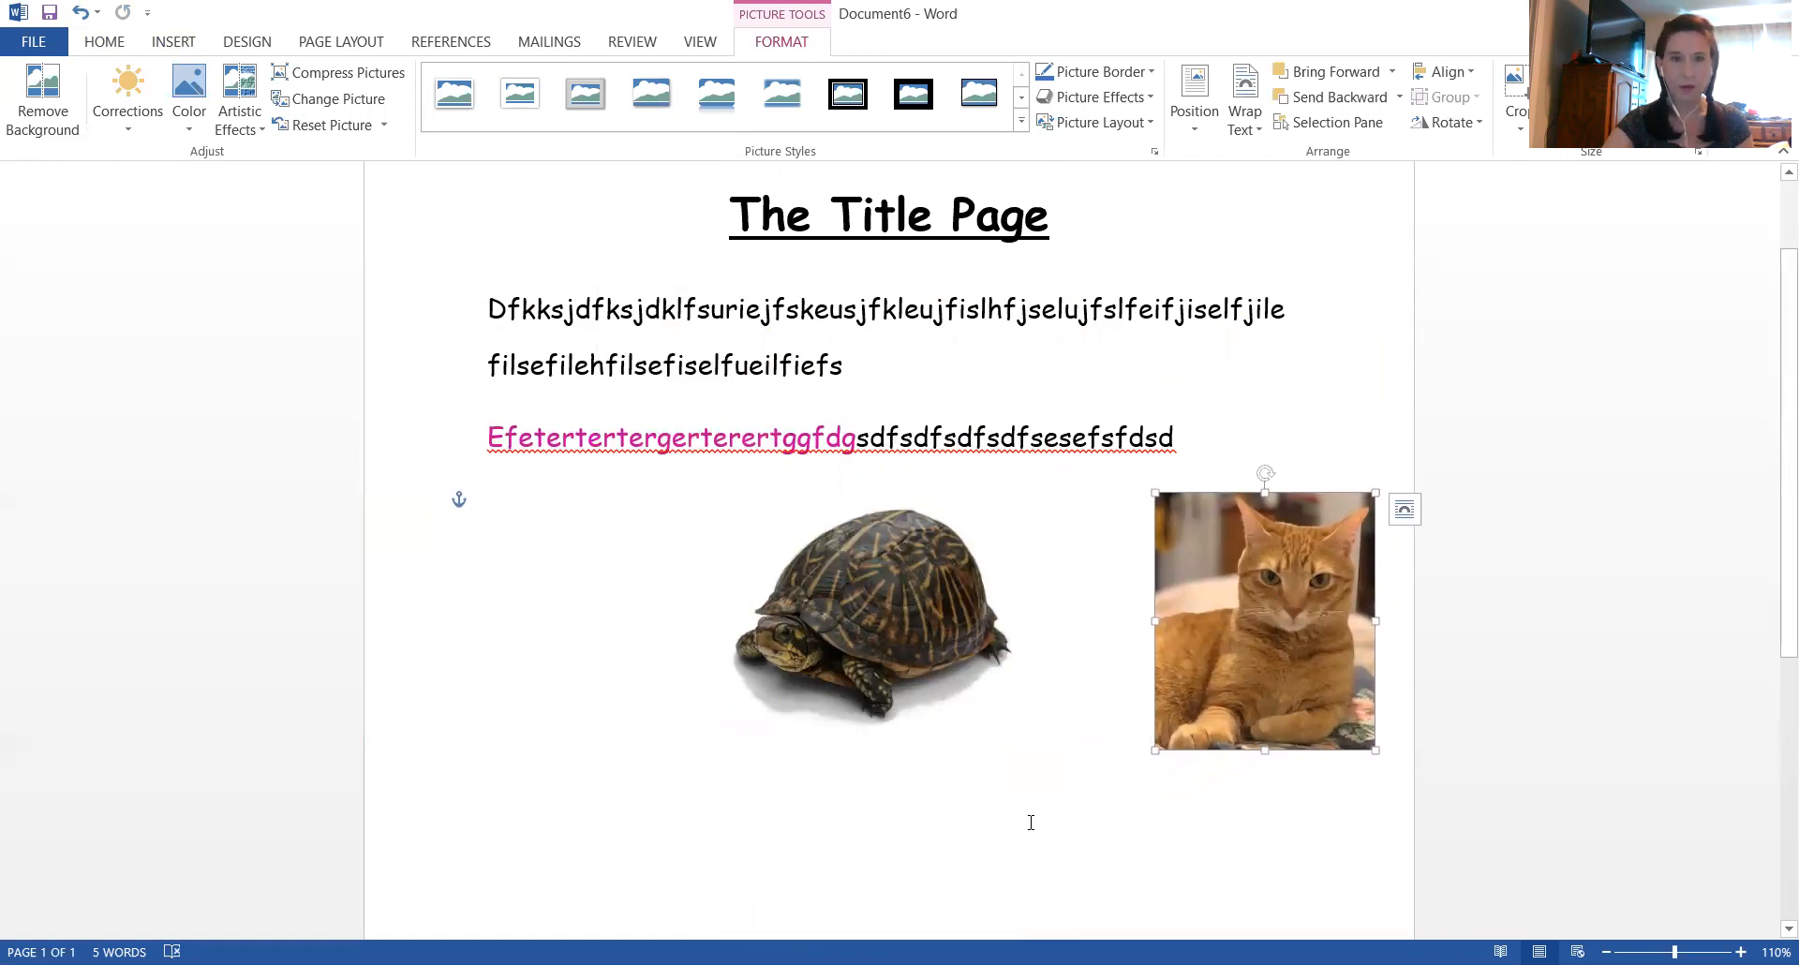
pyautogui.moveTo(1251, 621); pyautogui.dragTo(1133, 663)
pyautogui.scroll(2, 918, 675)
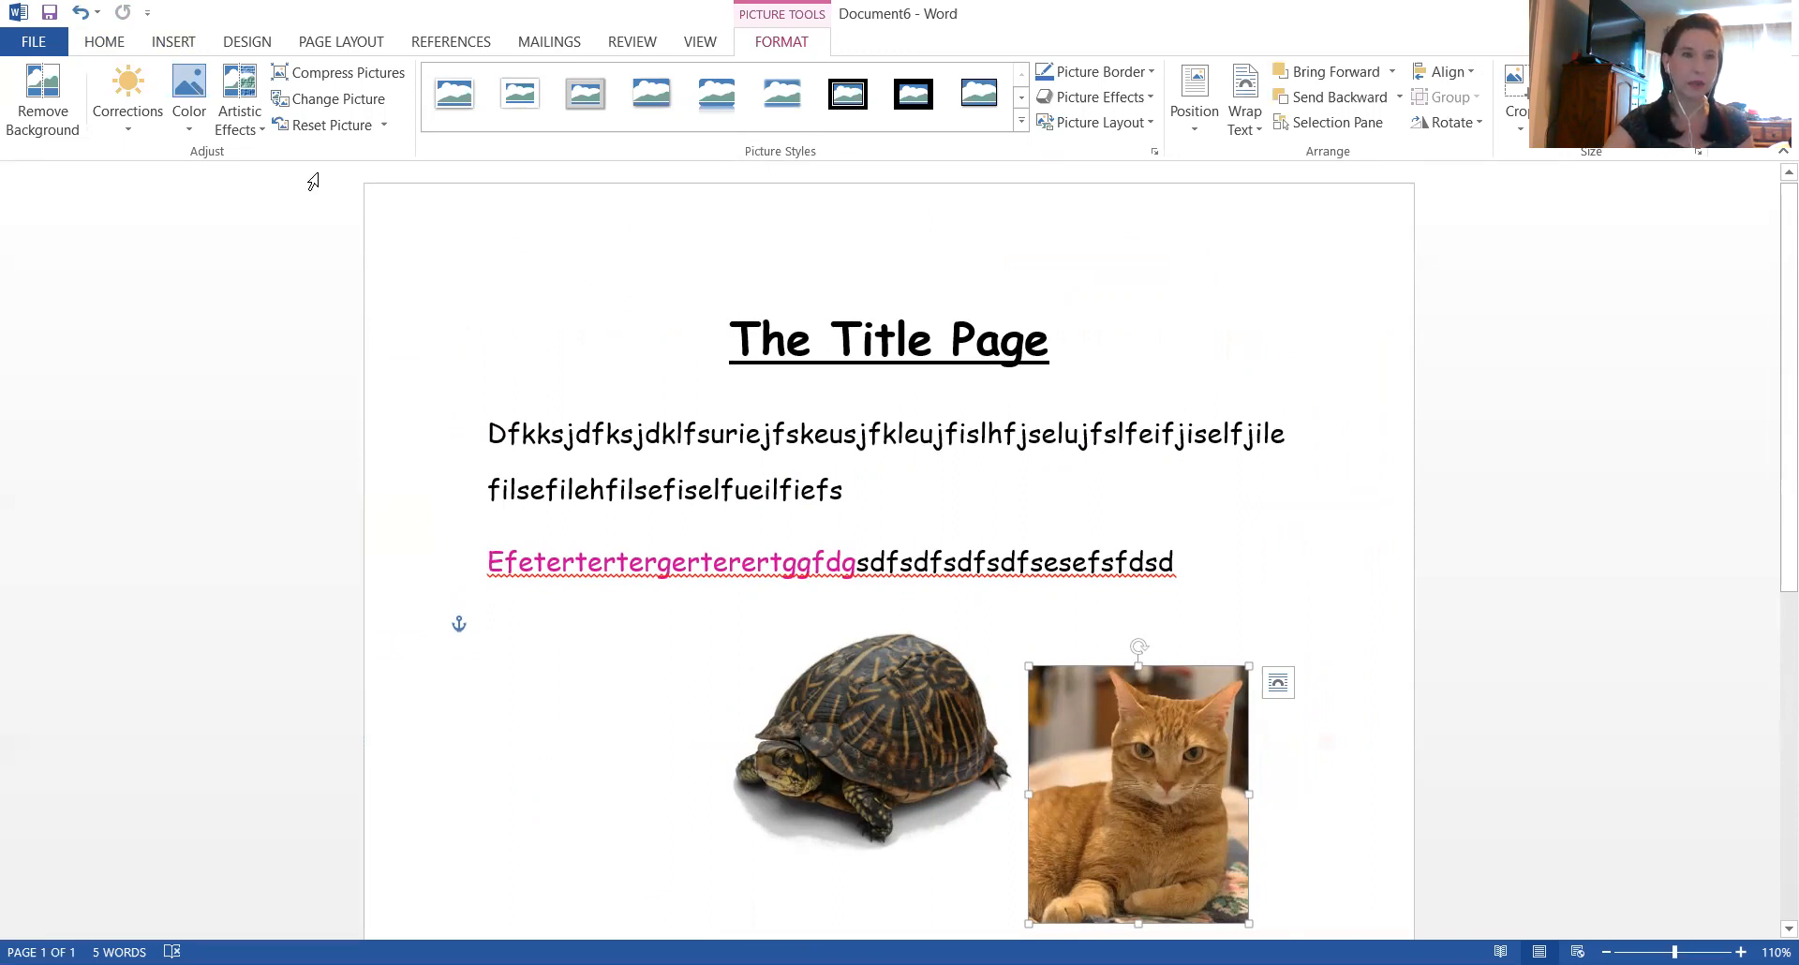
pyautogui.click(243, 45)
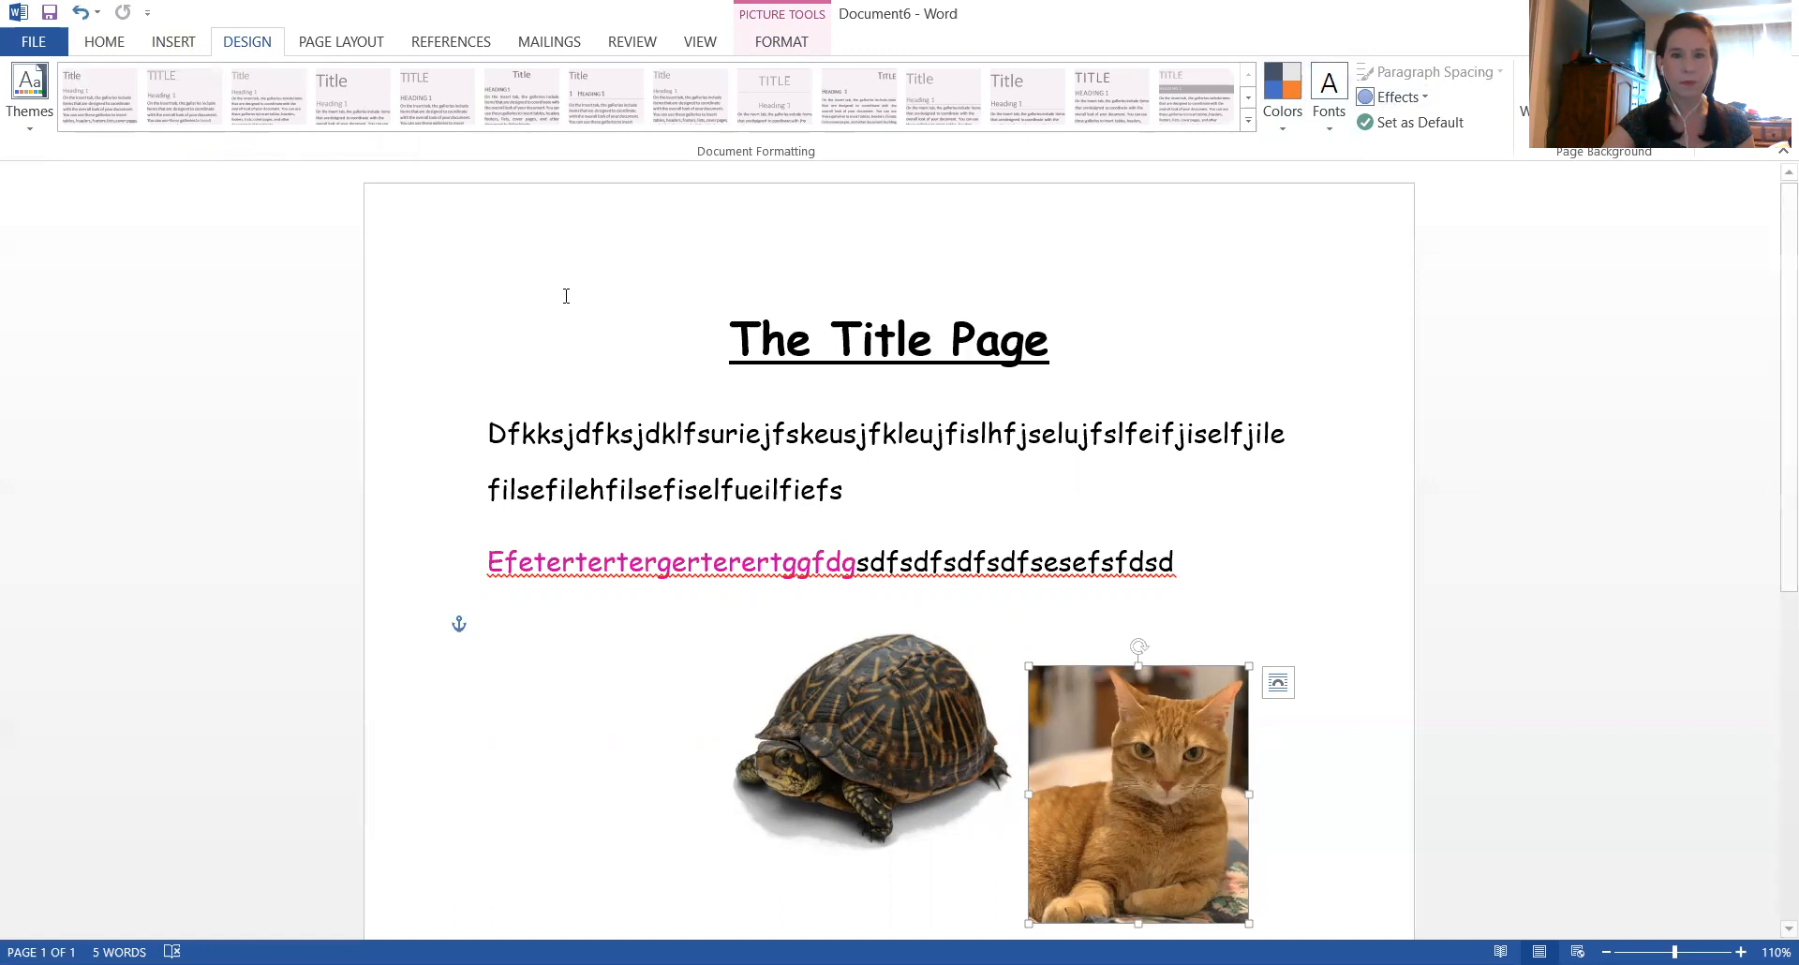
pyautogui.moveTo(1130, 743); pyautogui.dragTo(735, 749)
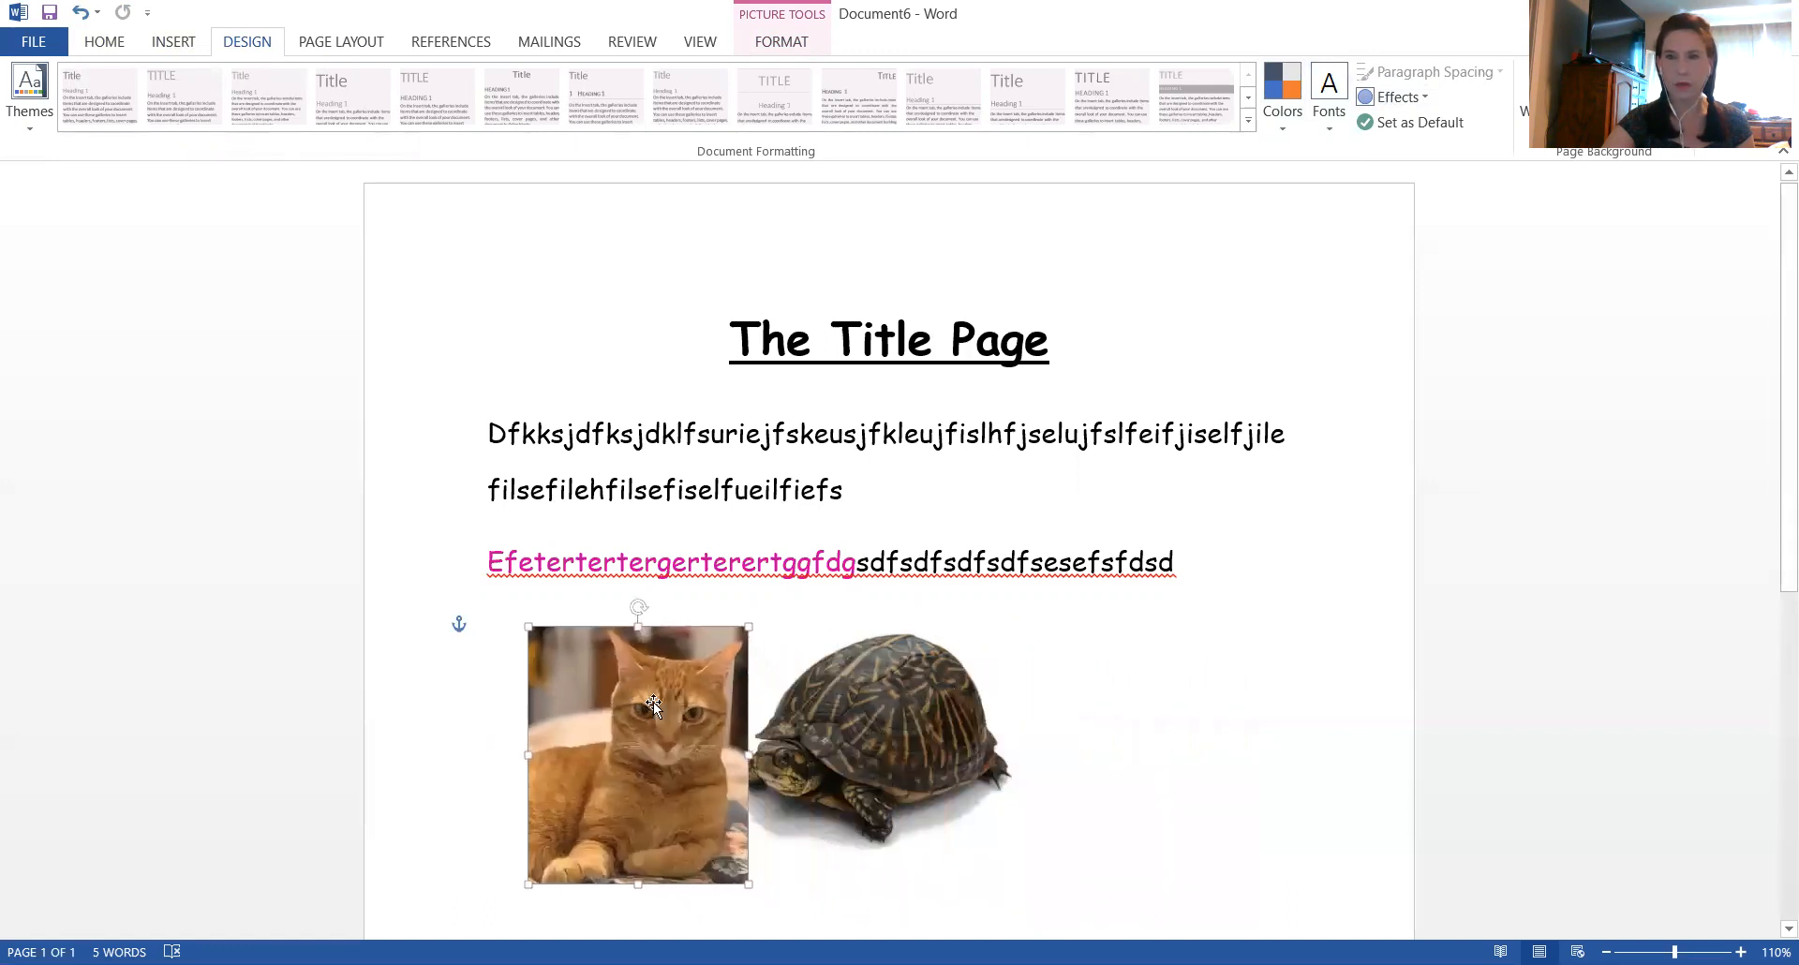
pyautogui.click(1278, 704)
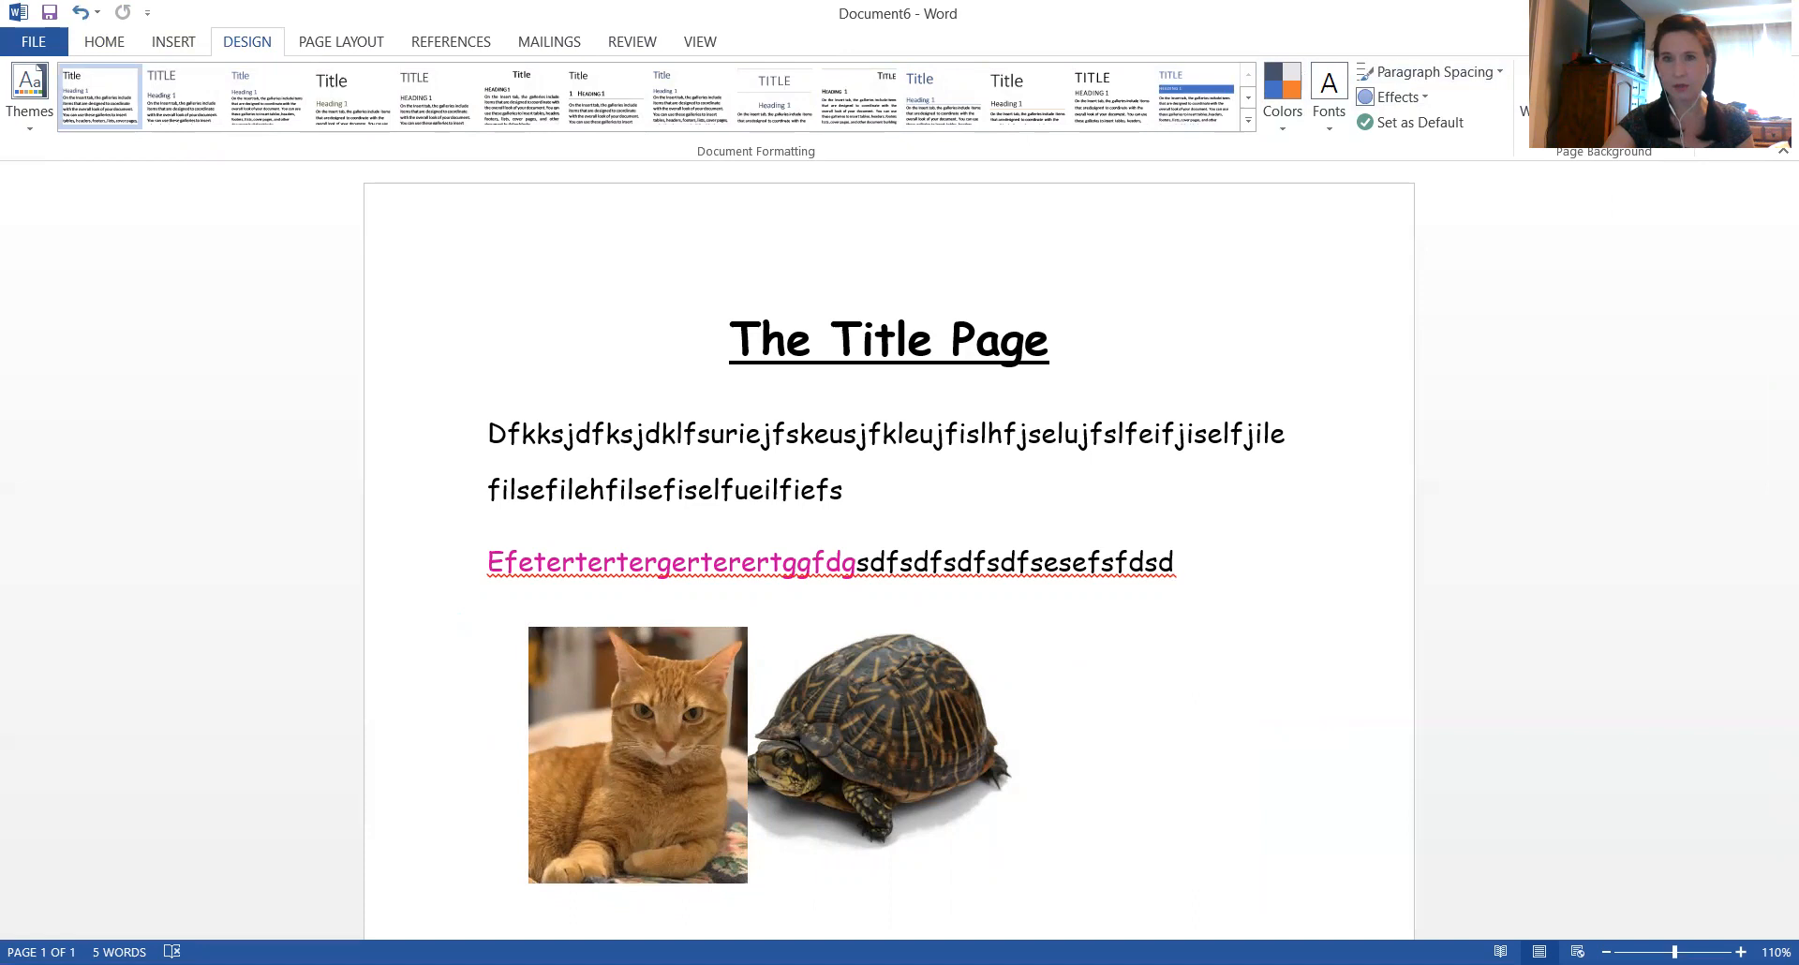
# Add a Box page border with a solid 2 ¼ pt line in automatic color to the whole document
pyautogui.click(1666, 98)
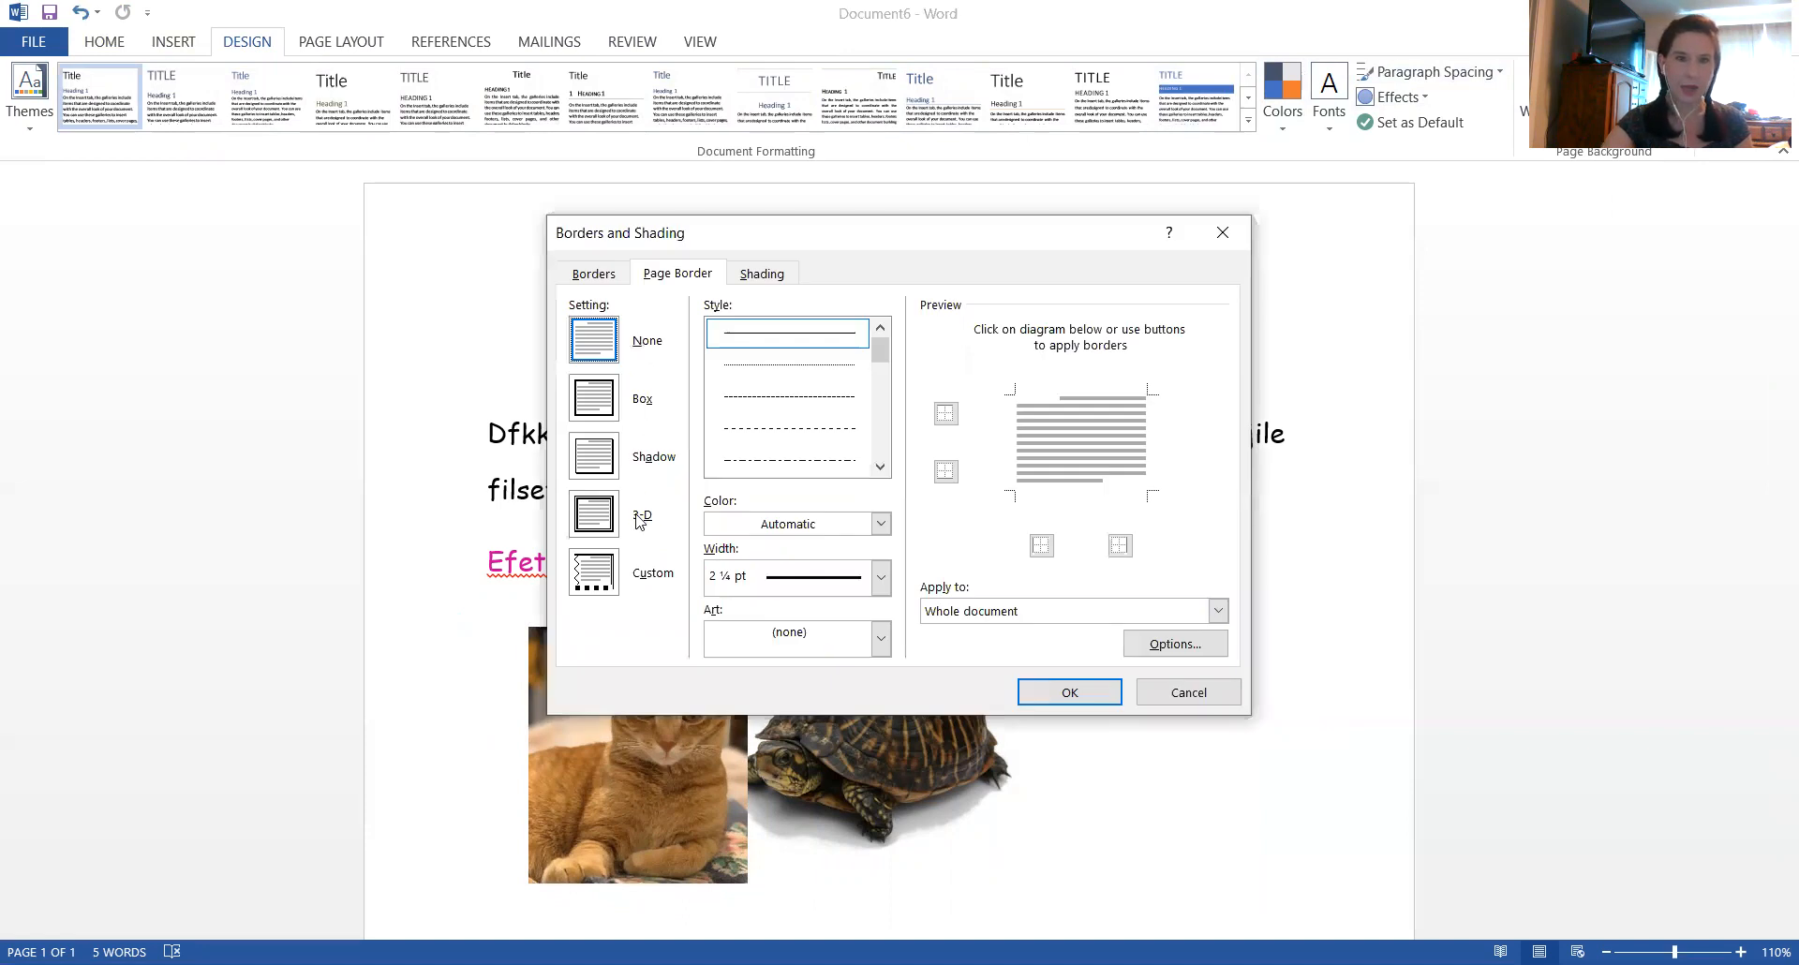
pyautogui.click(605, 403)
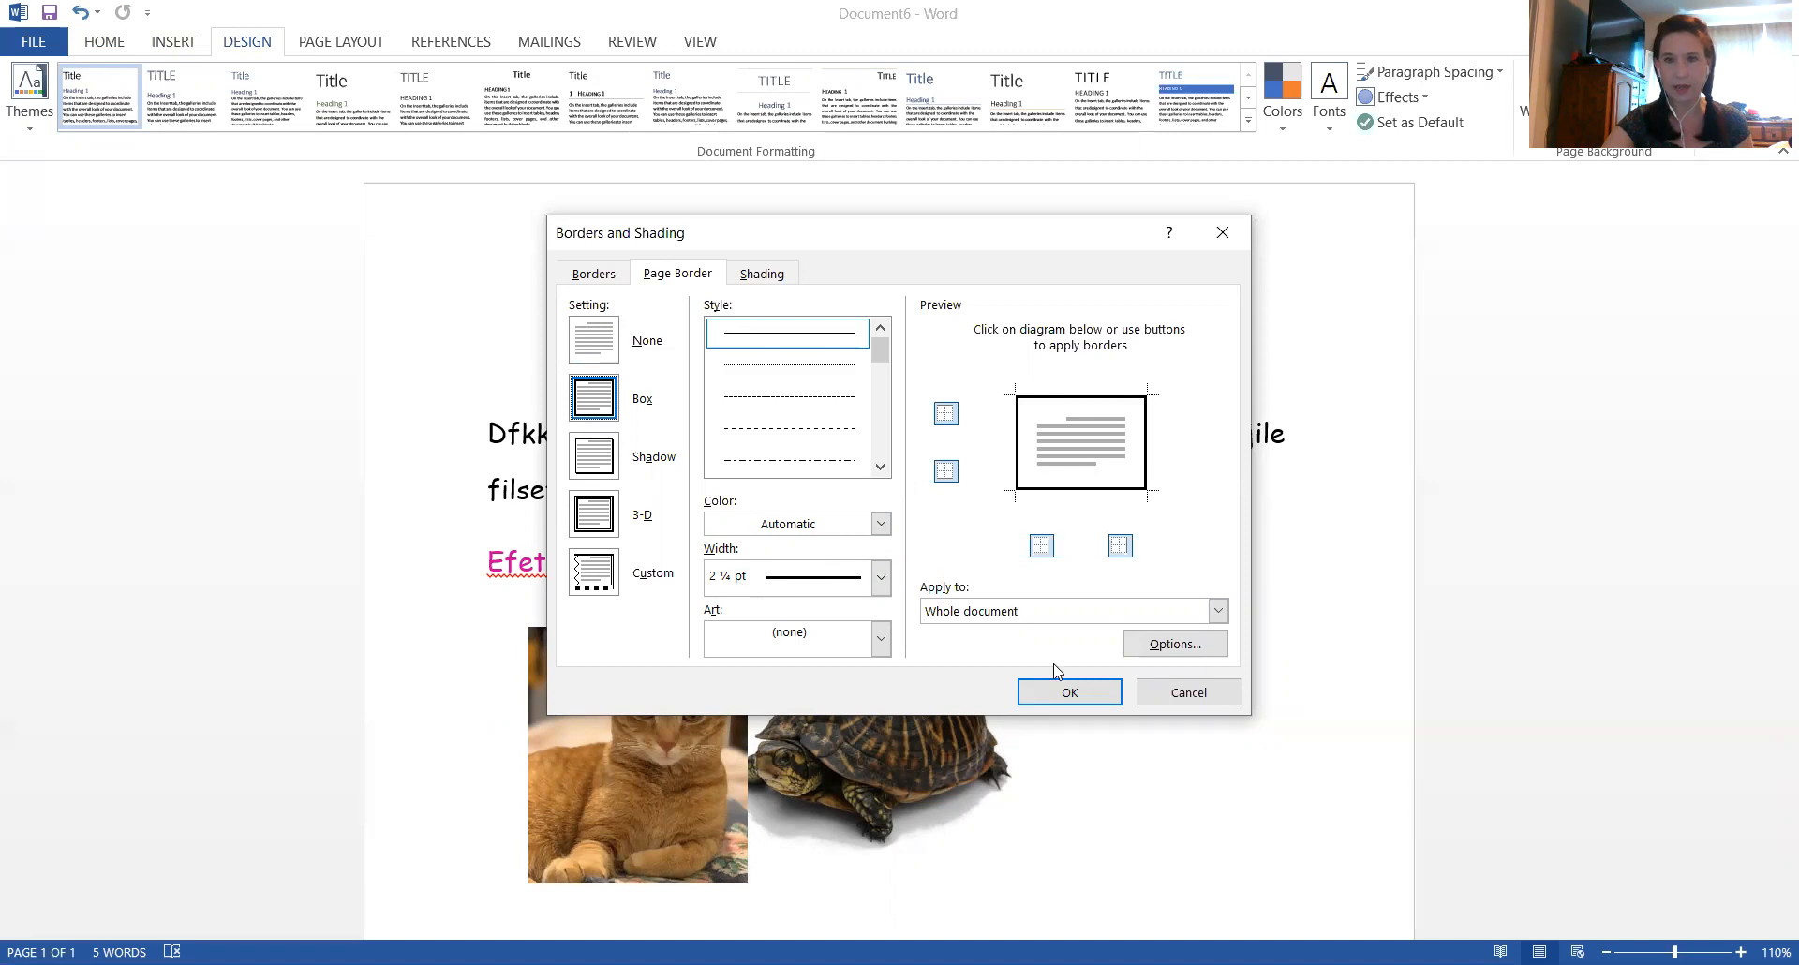
pyautogui.click(1071, 694)
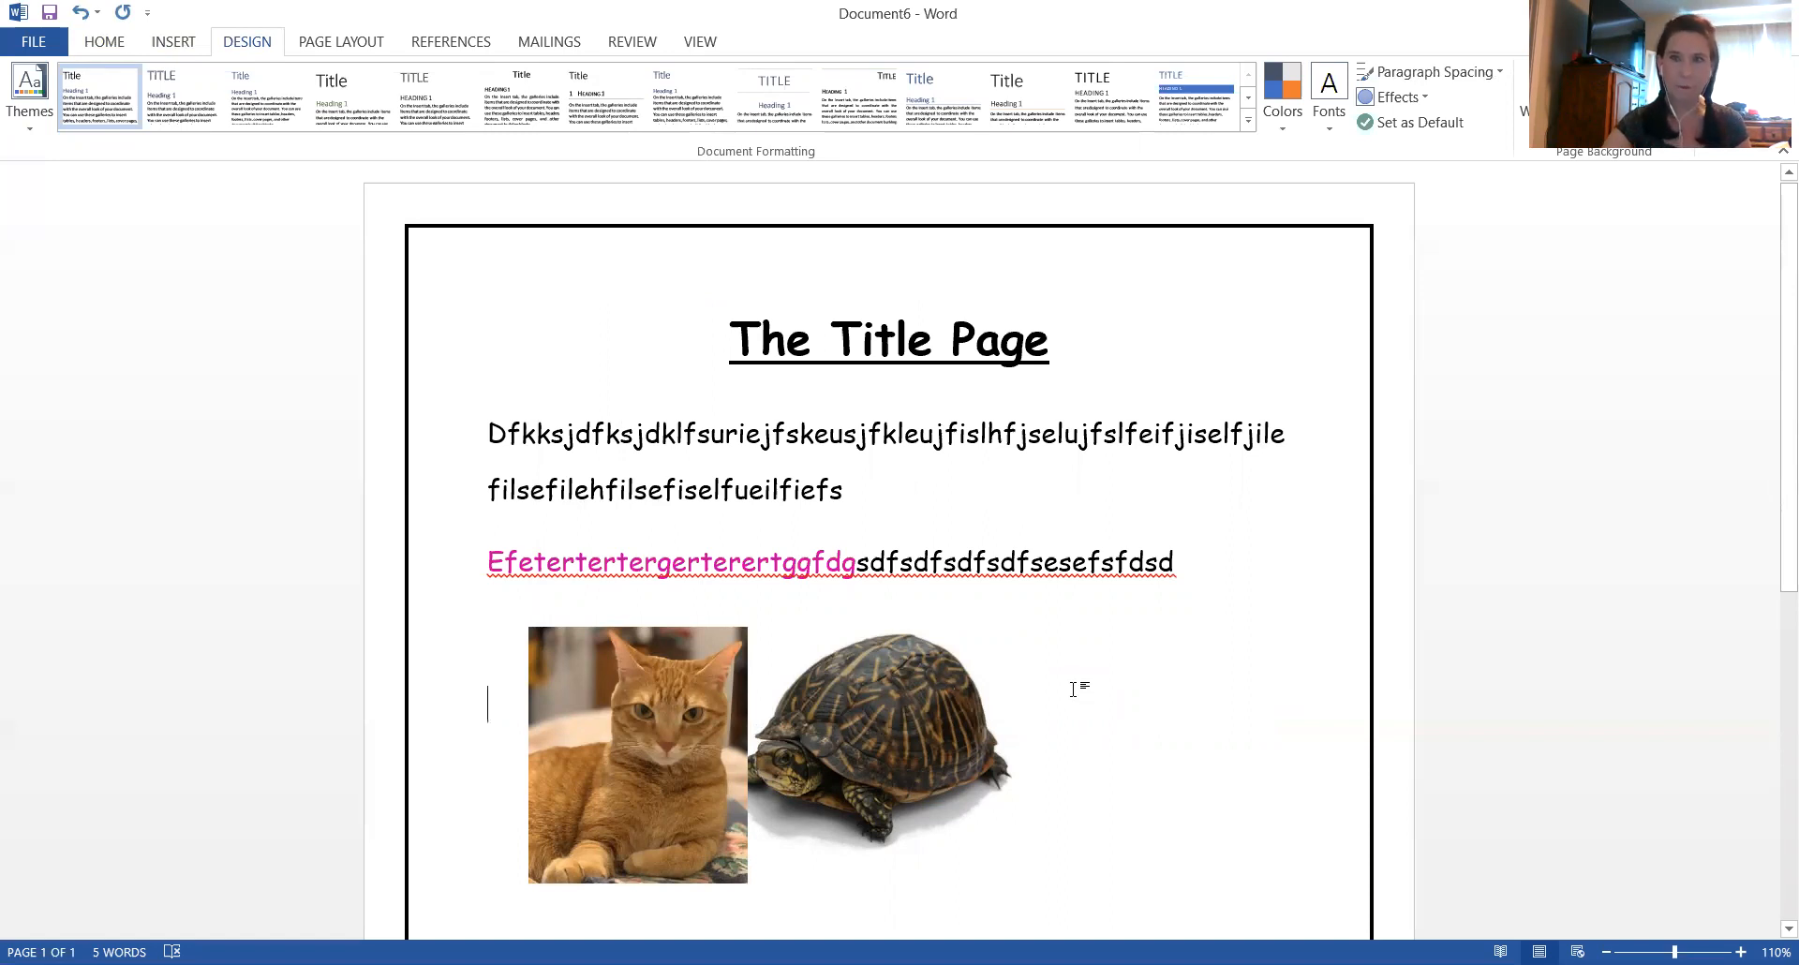
# Review the page border settings in the Borders and Shading dialog without changing them
pyautogui.click(105, 42)
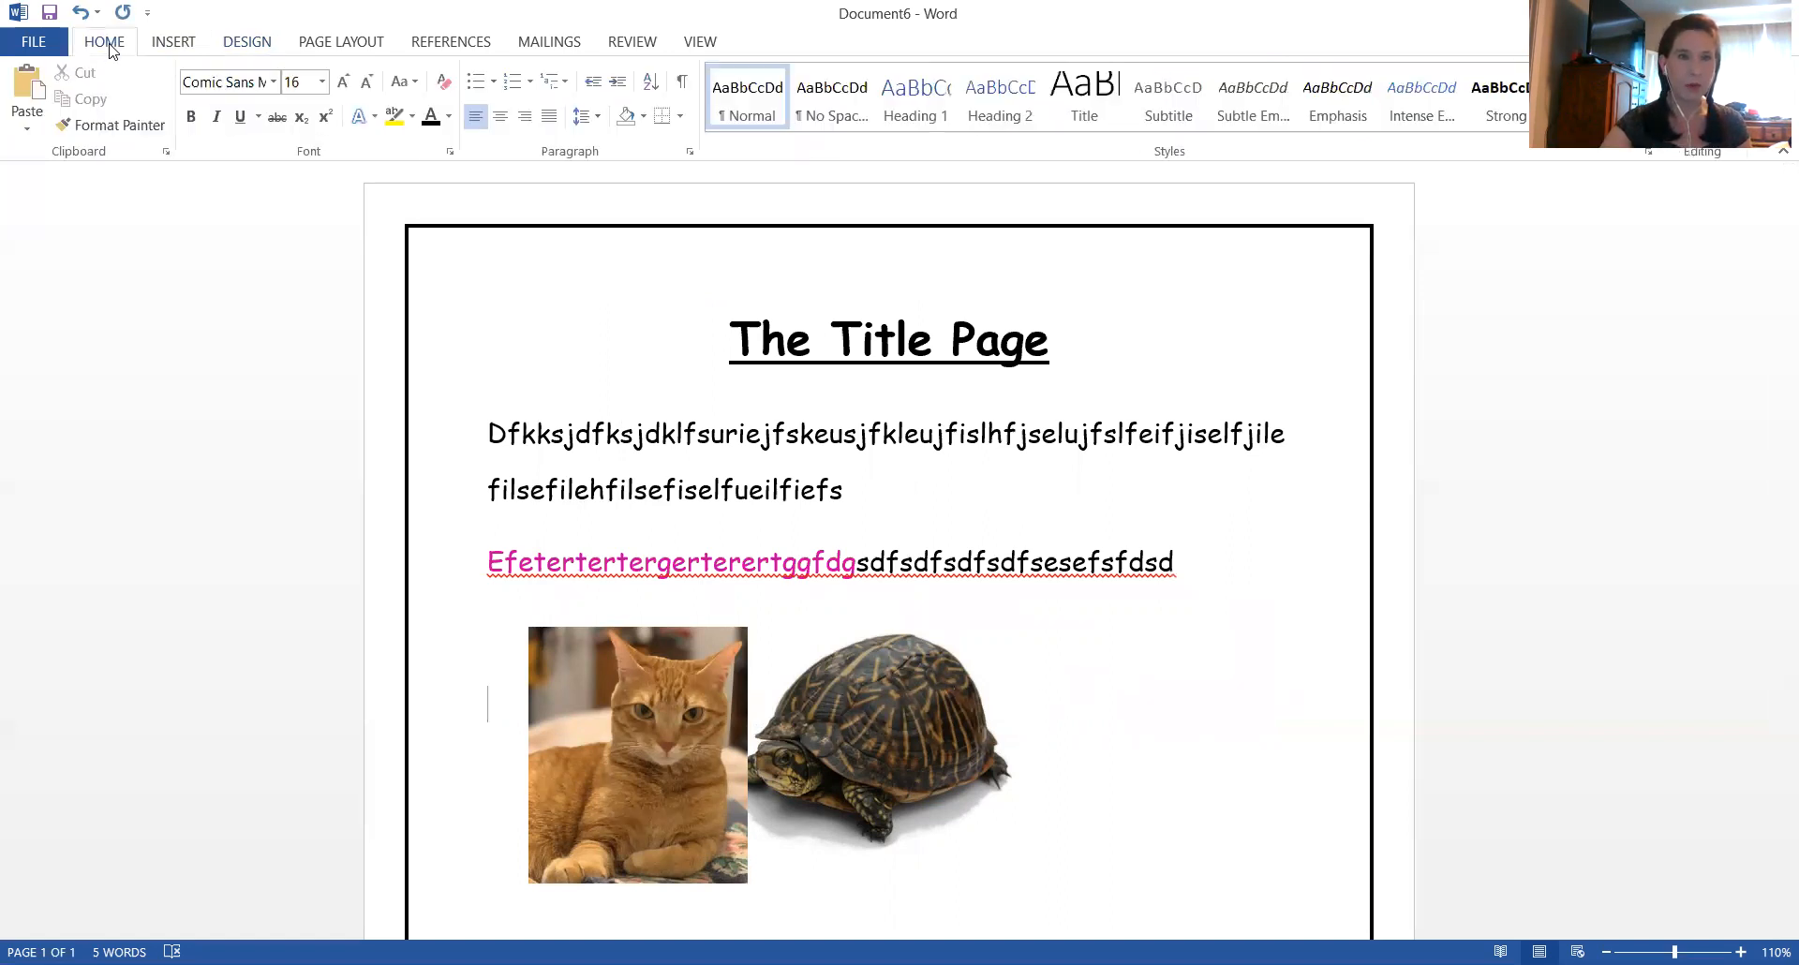
pyautogui.click(249, 44)
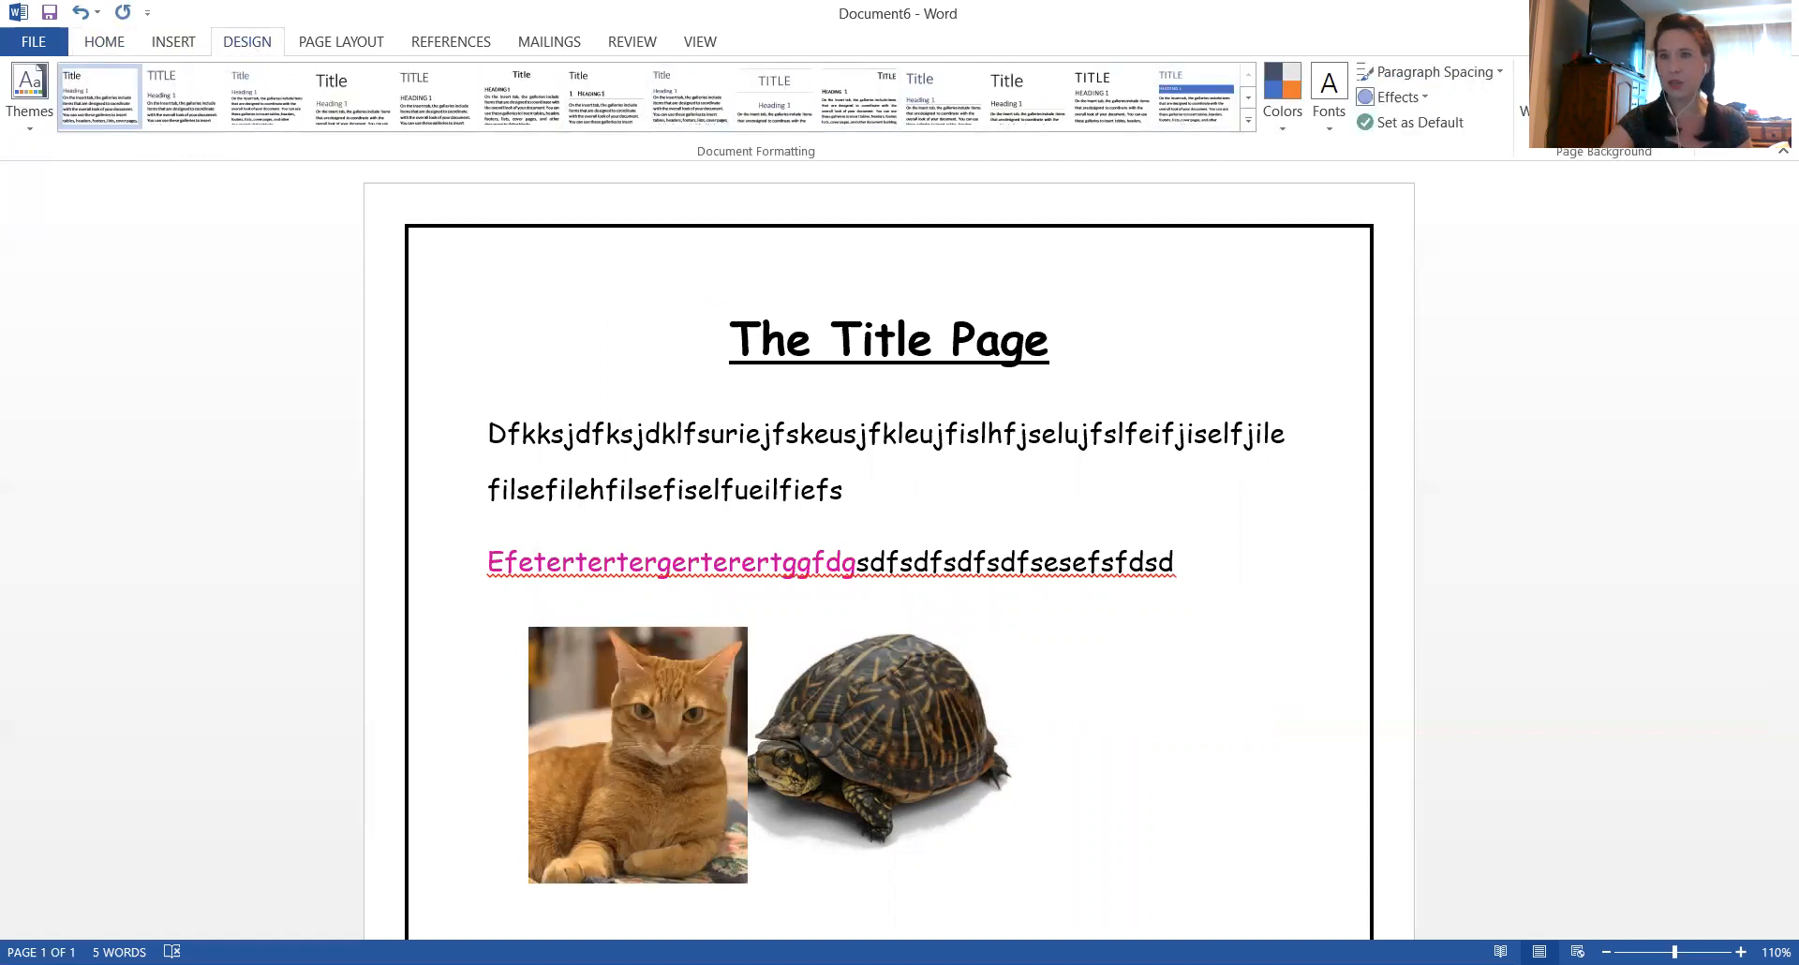
pyautogui.click(1664, 94)
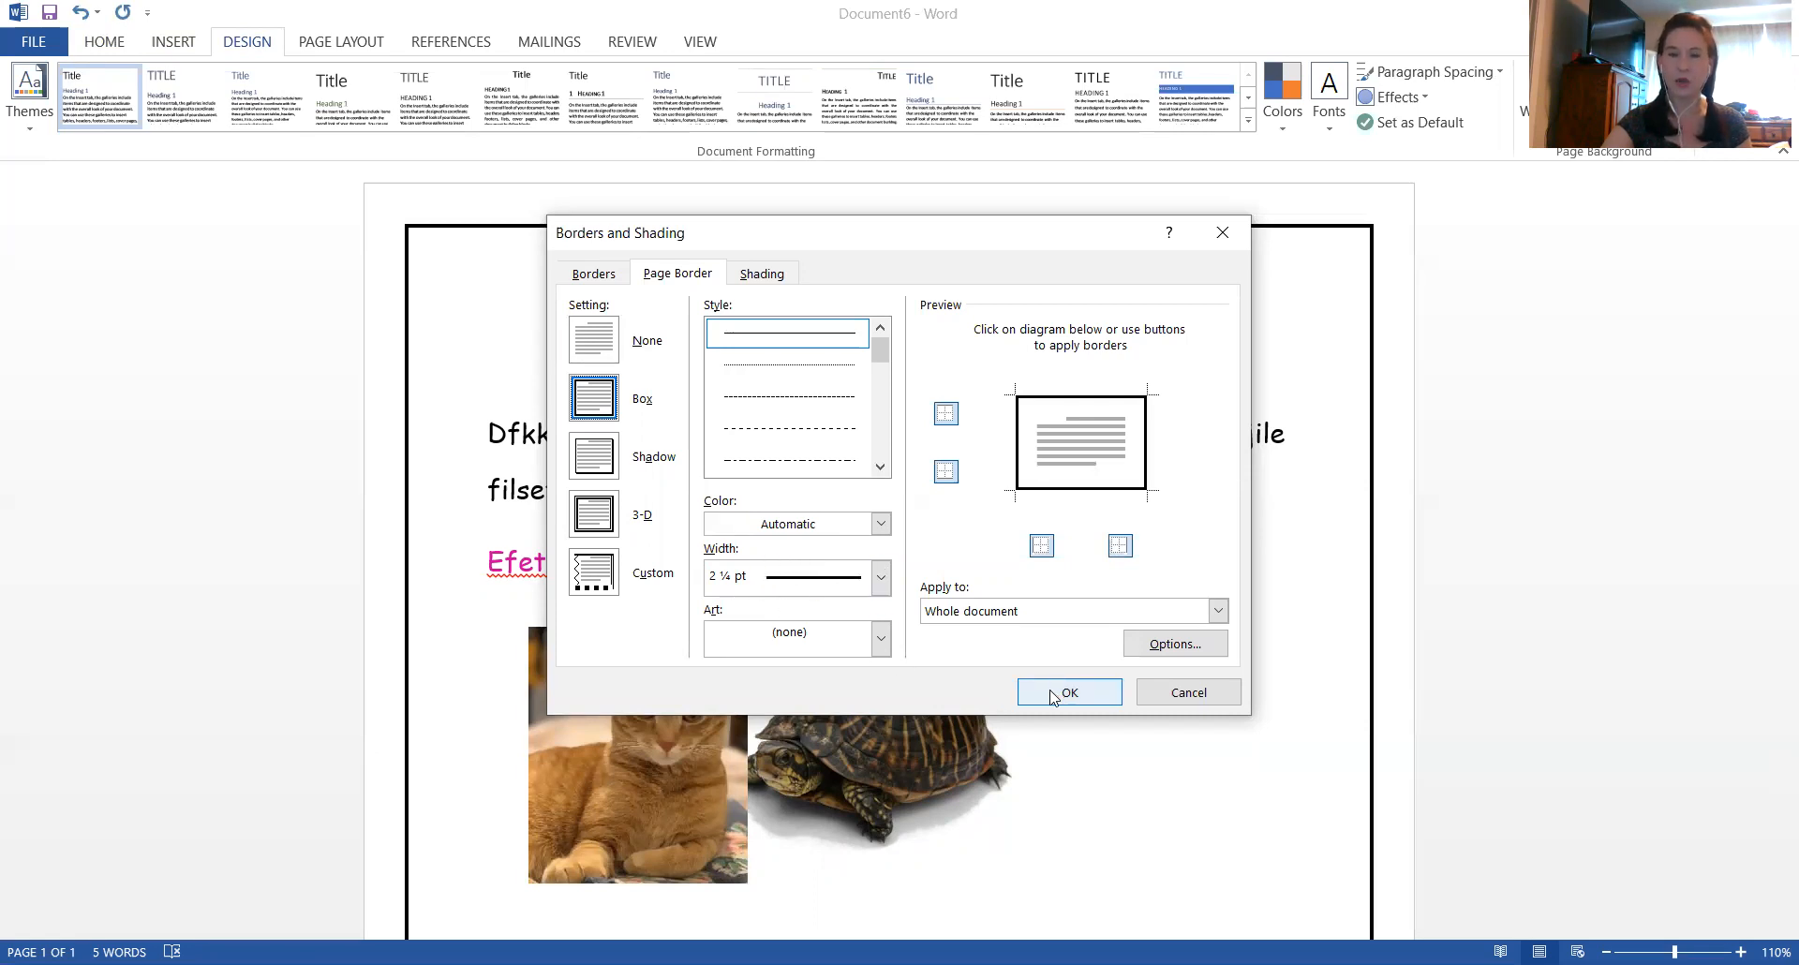
pyautogui.click(1223, 234)
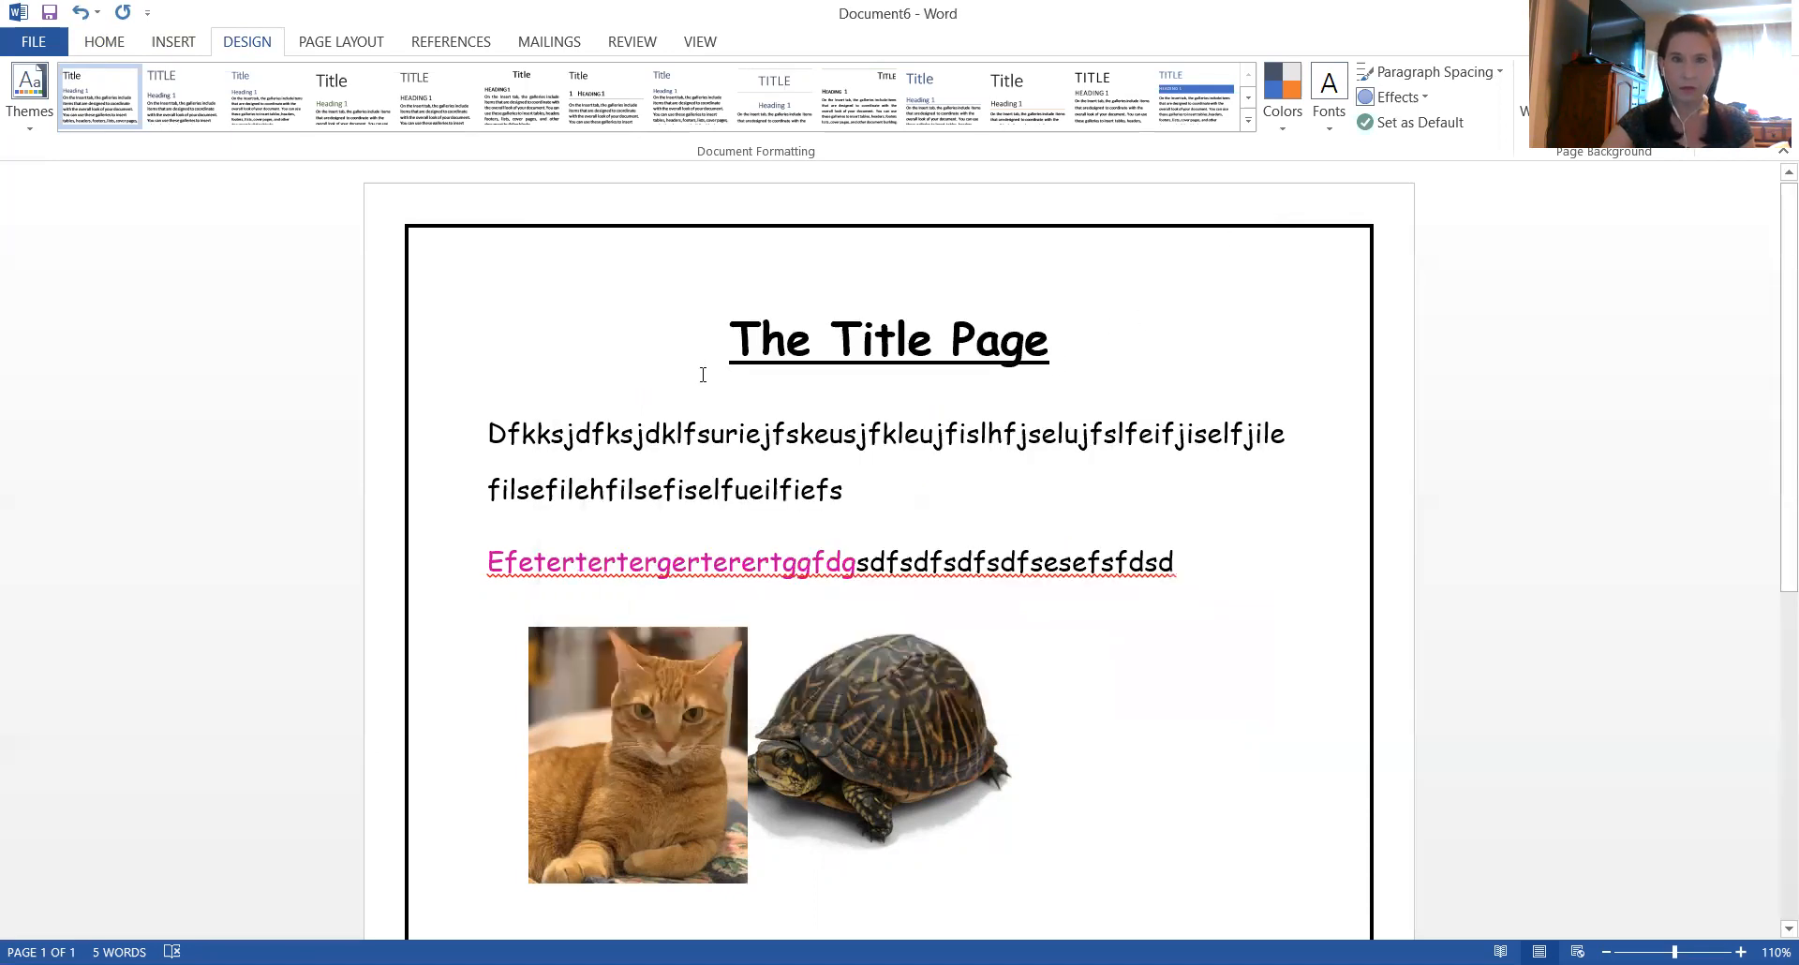
# Apply Outside Borders to the first body paragraph beginning "Dfkksjdfksjdklf" below the title, and deselect it
pyautogui.click(95, 49)
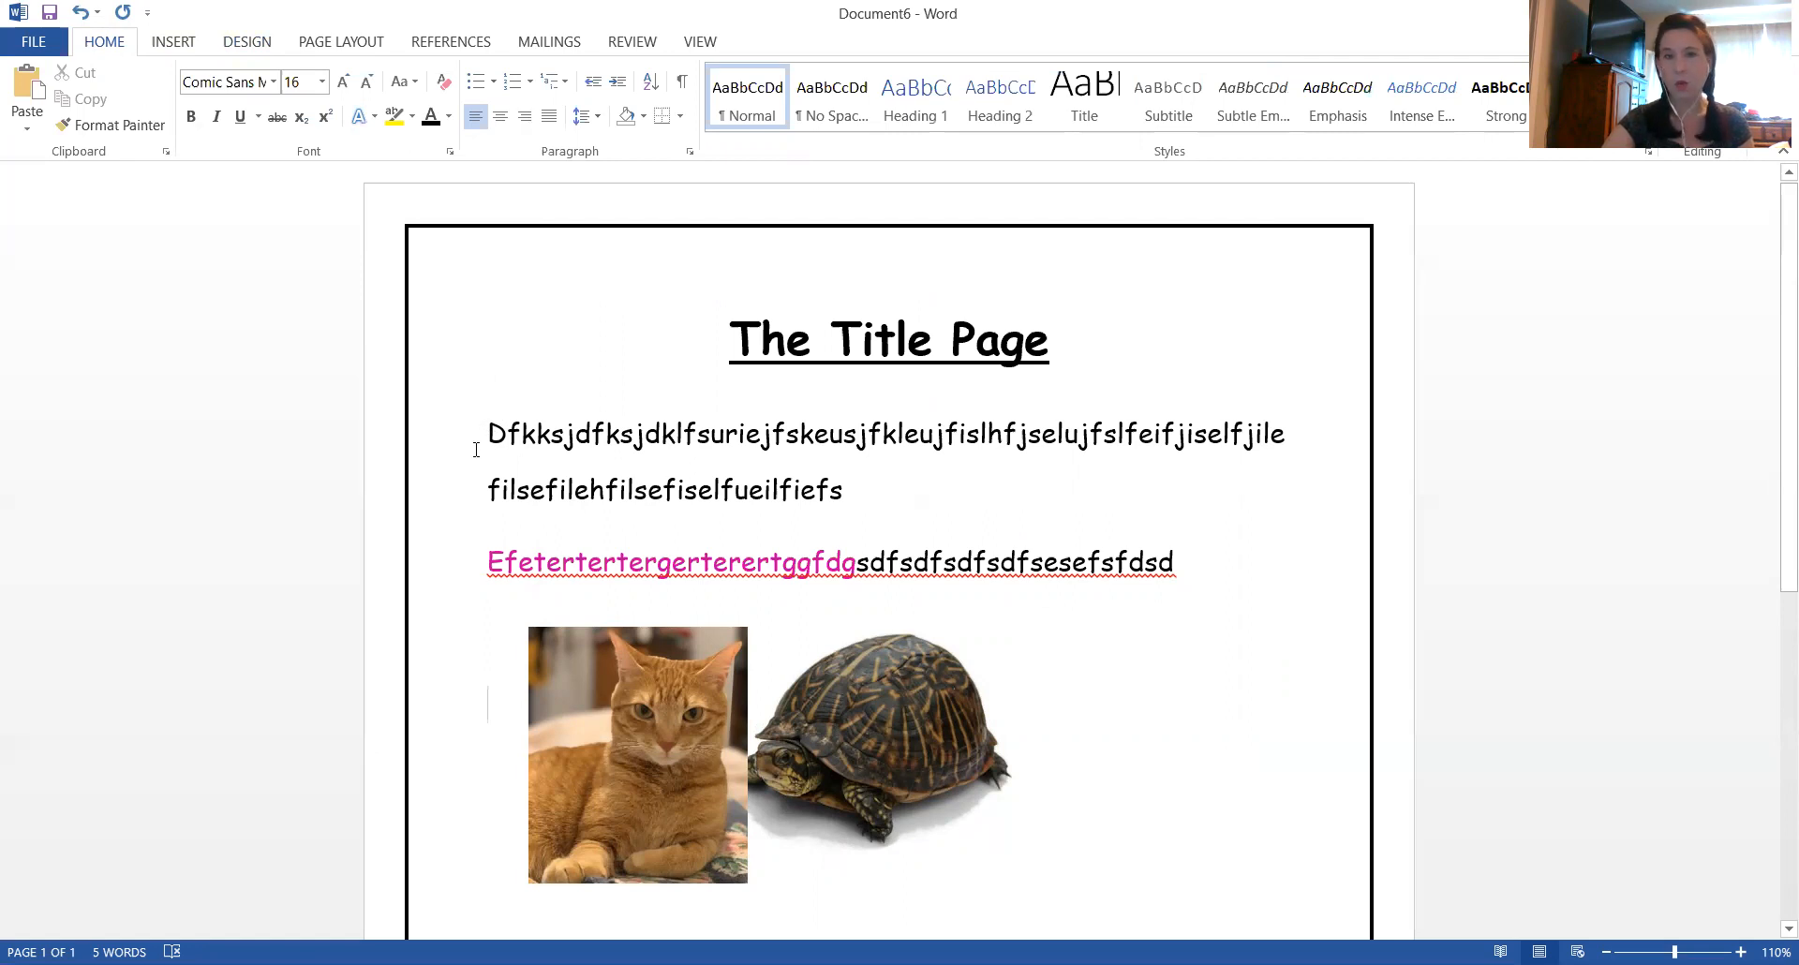
pyautogui.moveTo(489, 430); pyautogui.dragTo(891, 489)
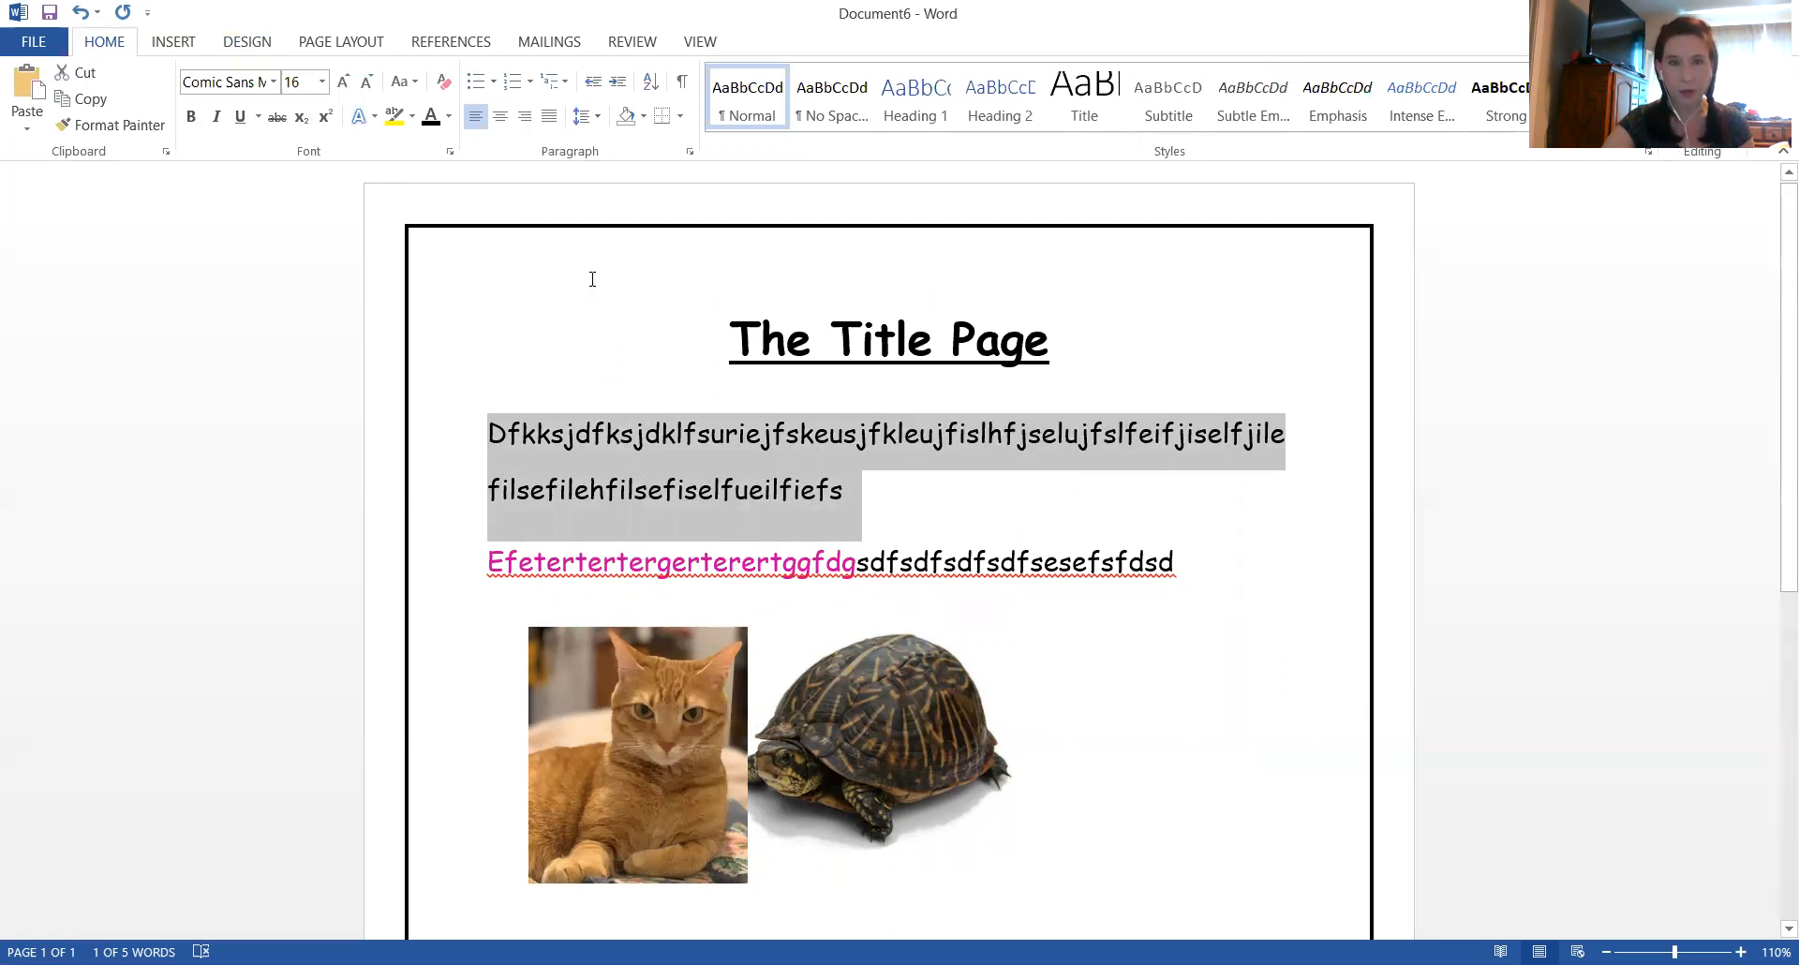
pyautogui.click(680, 117)
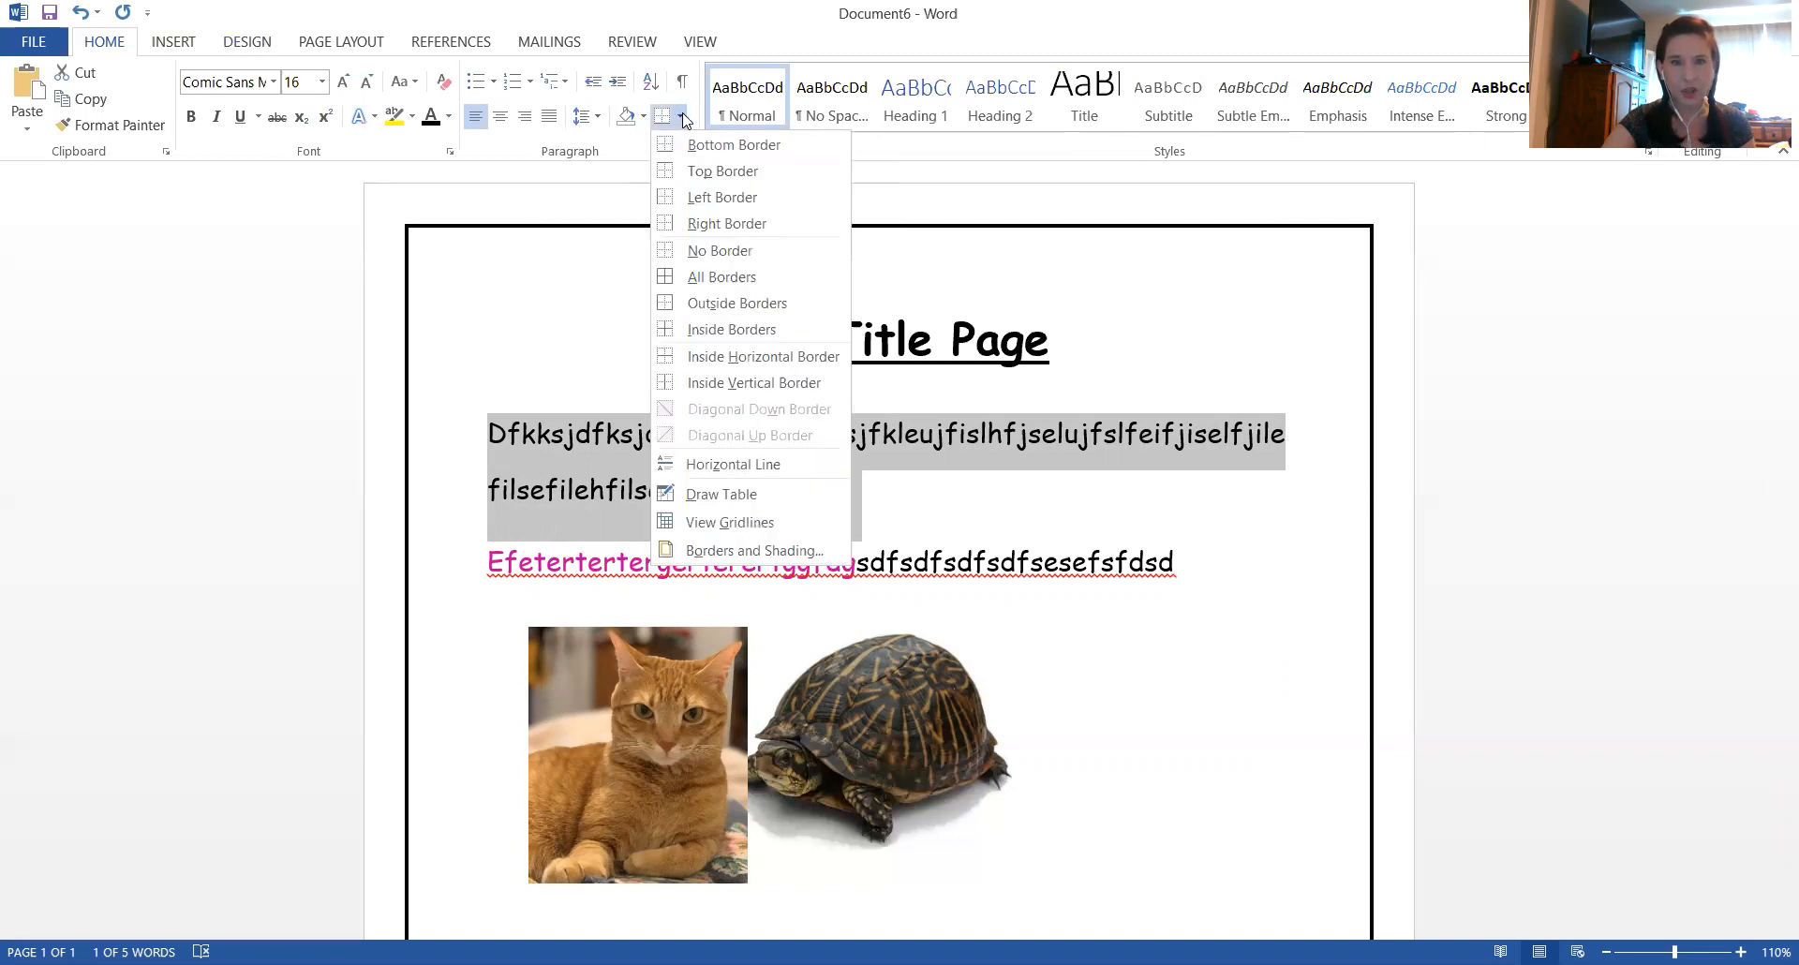
pyautogui.click(700, 305)
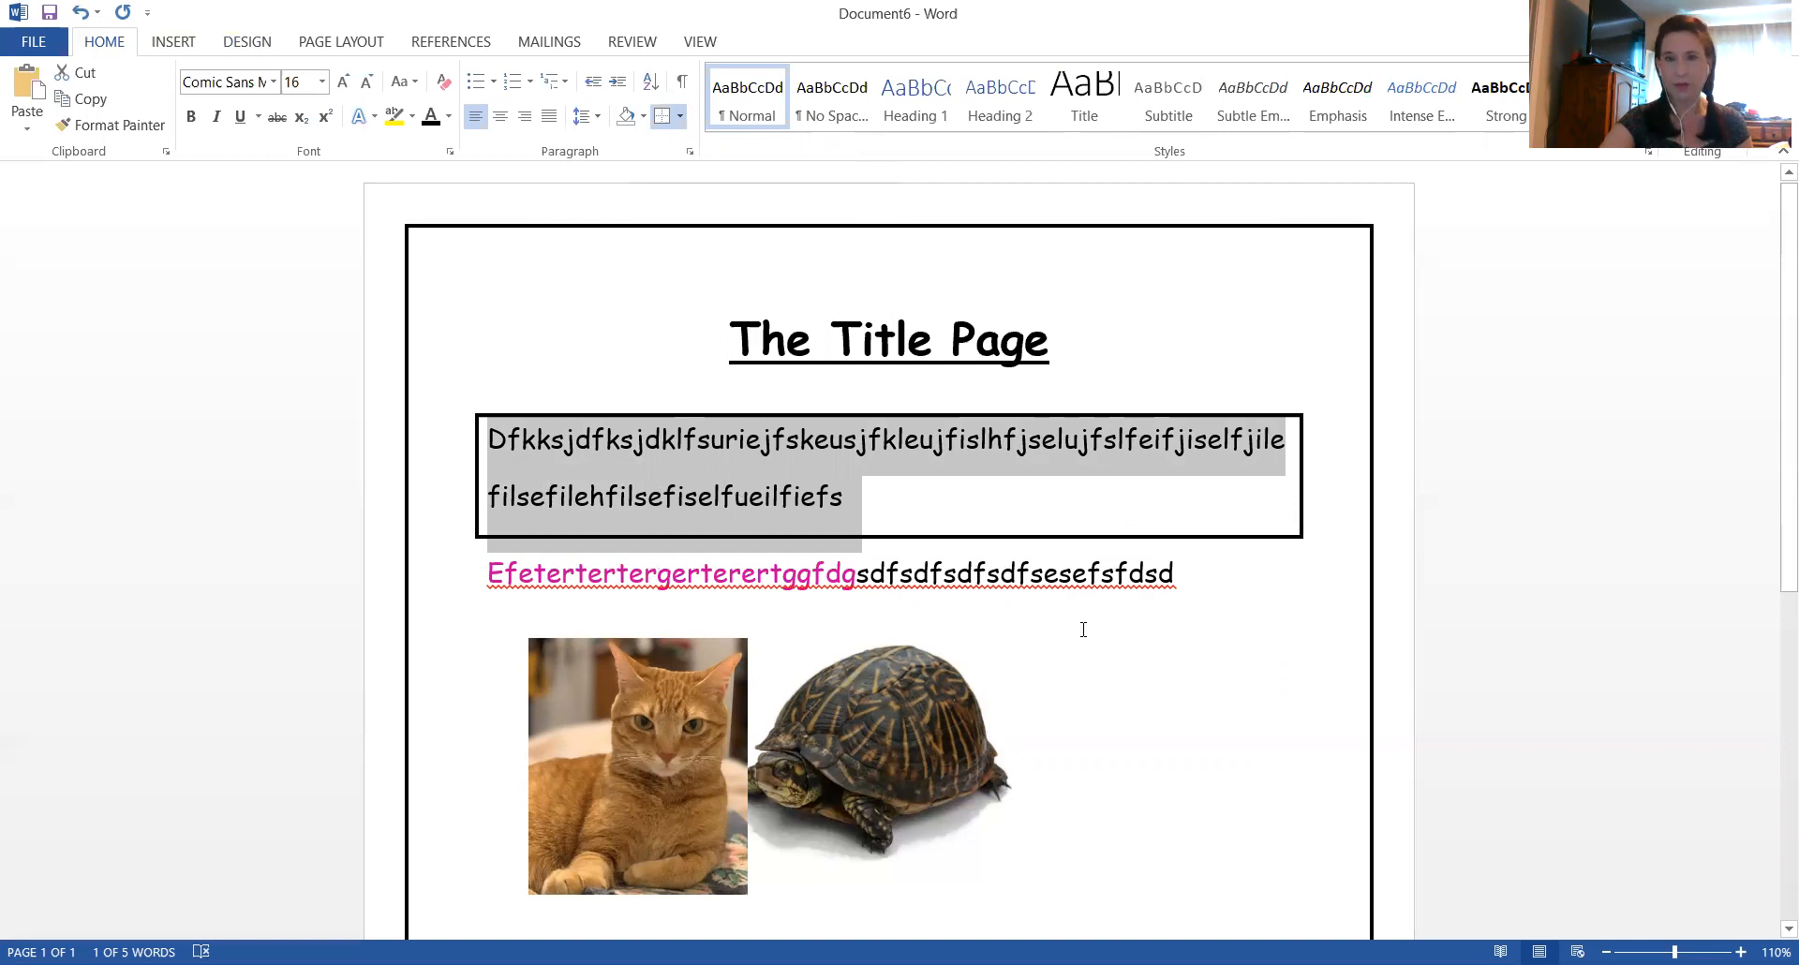
pyautogui.click(1106, 661)
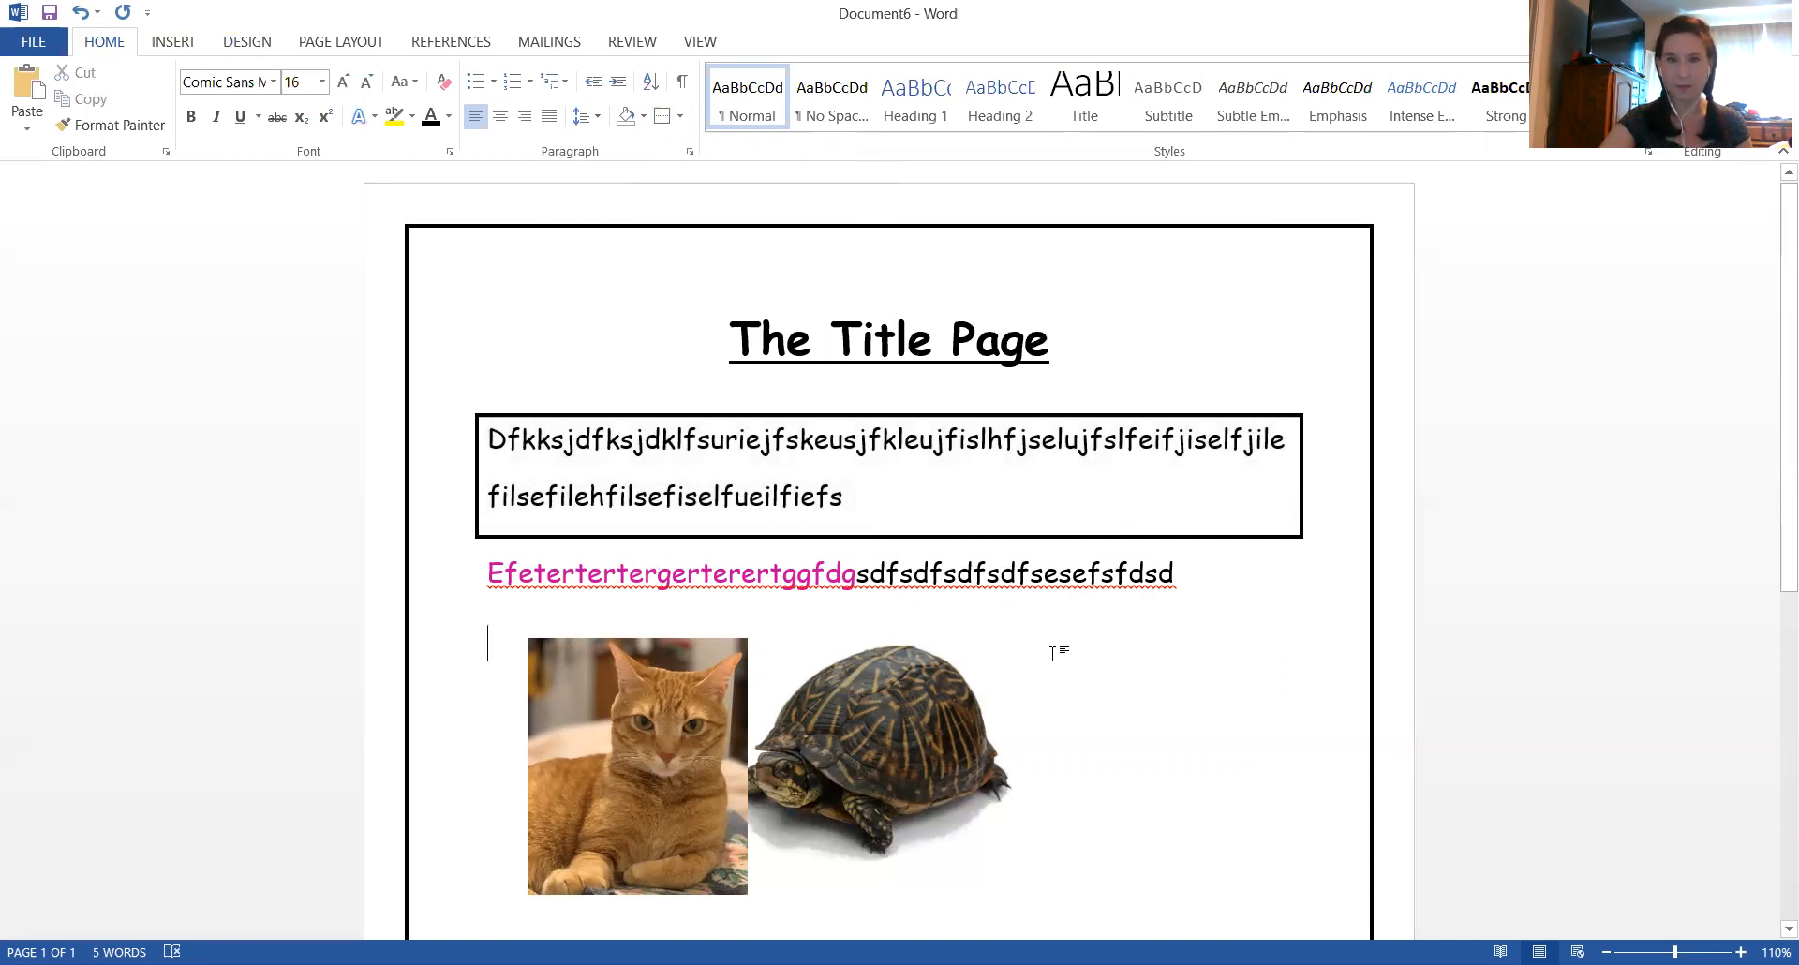
# Enter the filler text "sdf" beside the cat picture and a two-line filler paragraph beginning "sdfsdfsdf" below the pictures
pyautogui.scroll(-3, 1052, 653)
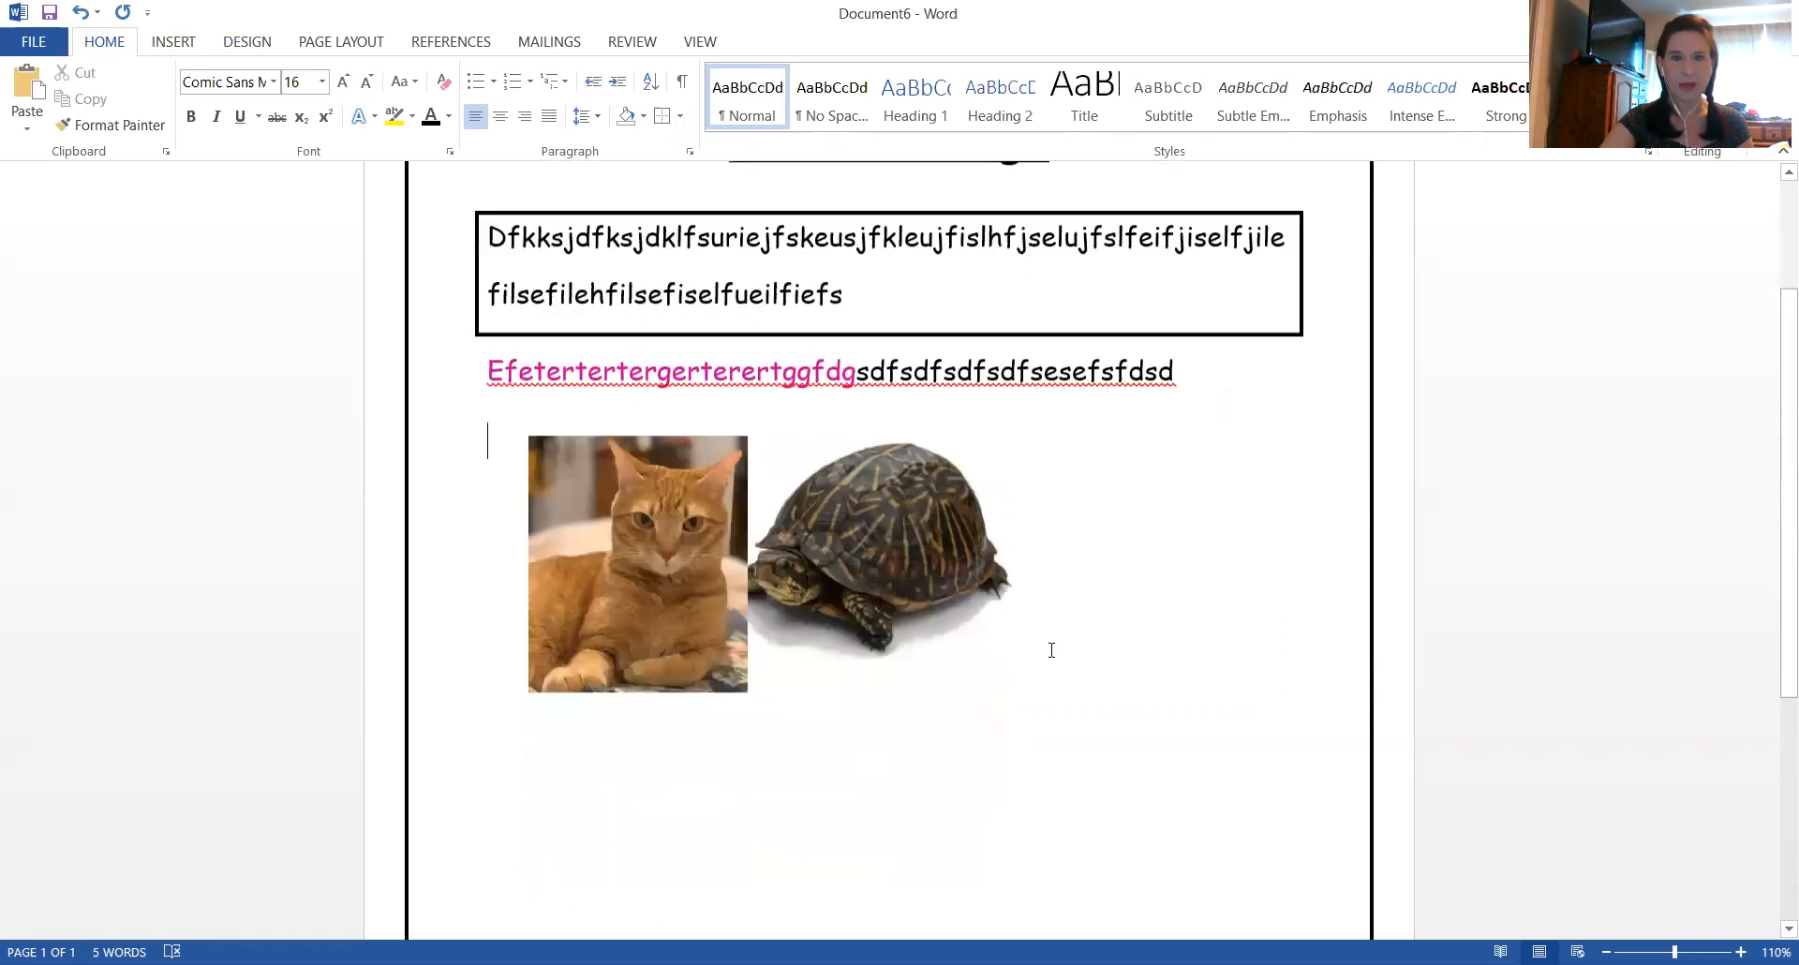
pyautogui.scroll(-2, 1051, 650)
pyautogui.doubleClick(527, 742)
pyautogui.click(529, 743)
pyautogui.write('sdf')
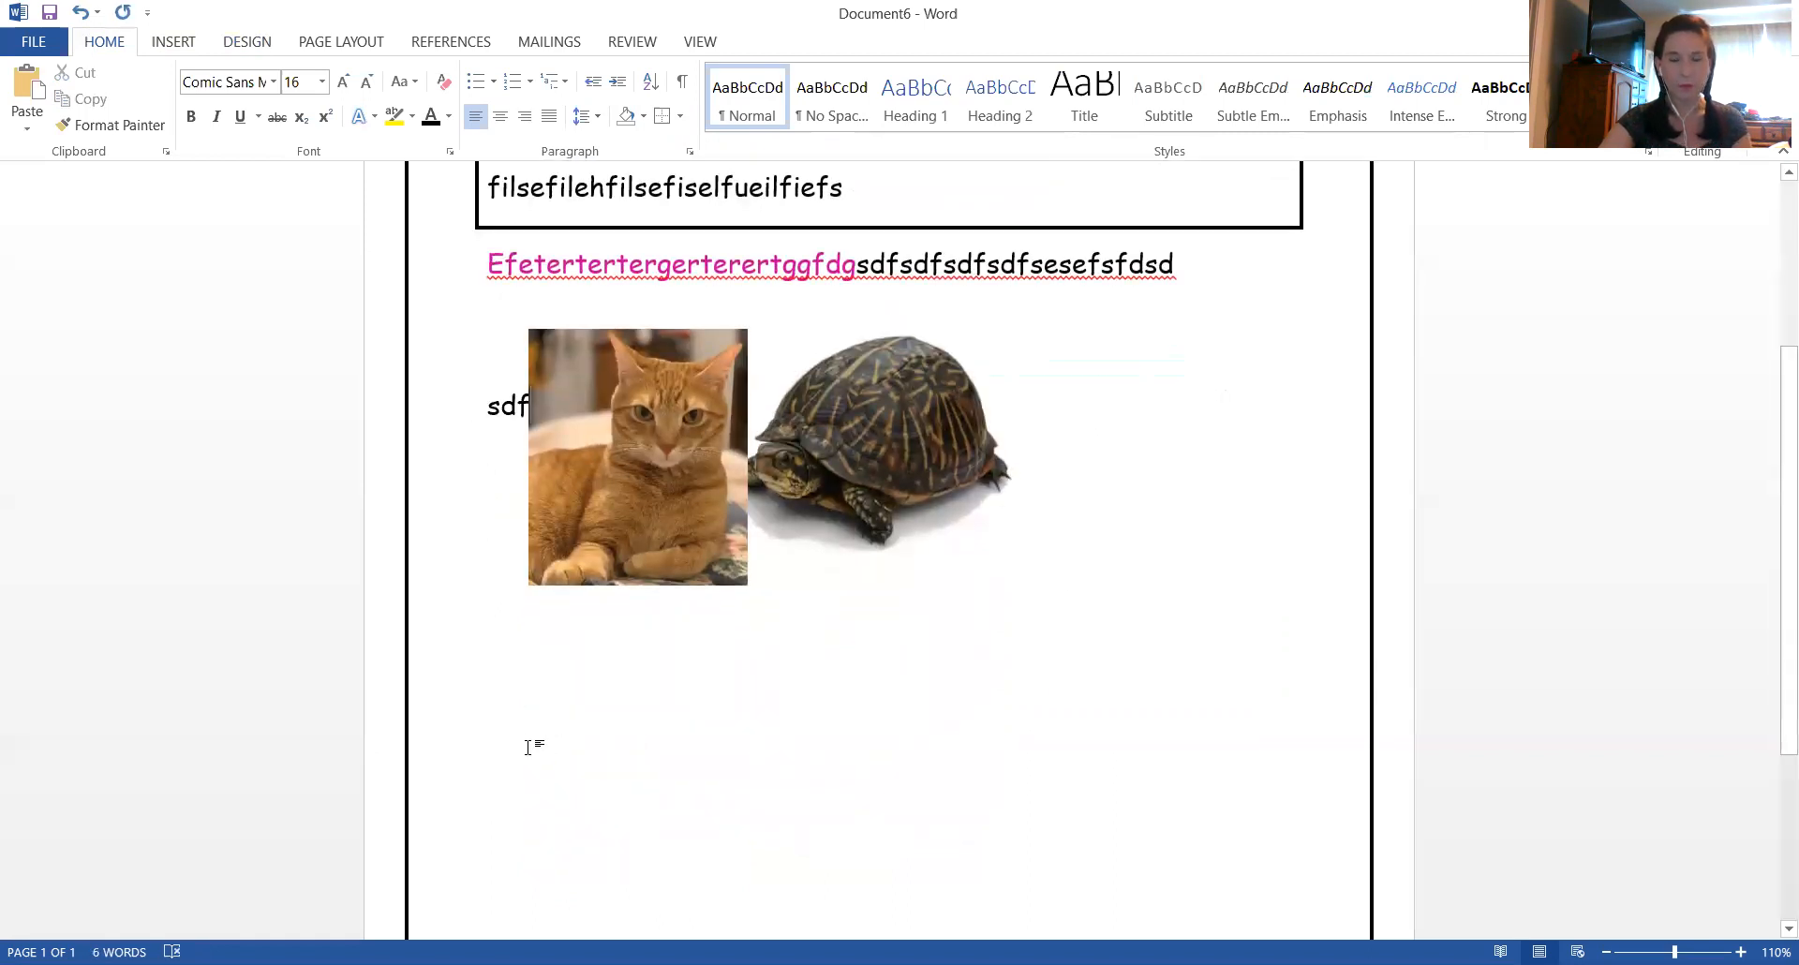
pyautogui.click(528, 744)
pyautogui.write('sdfsdfsdf')
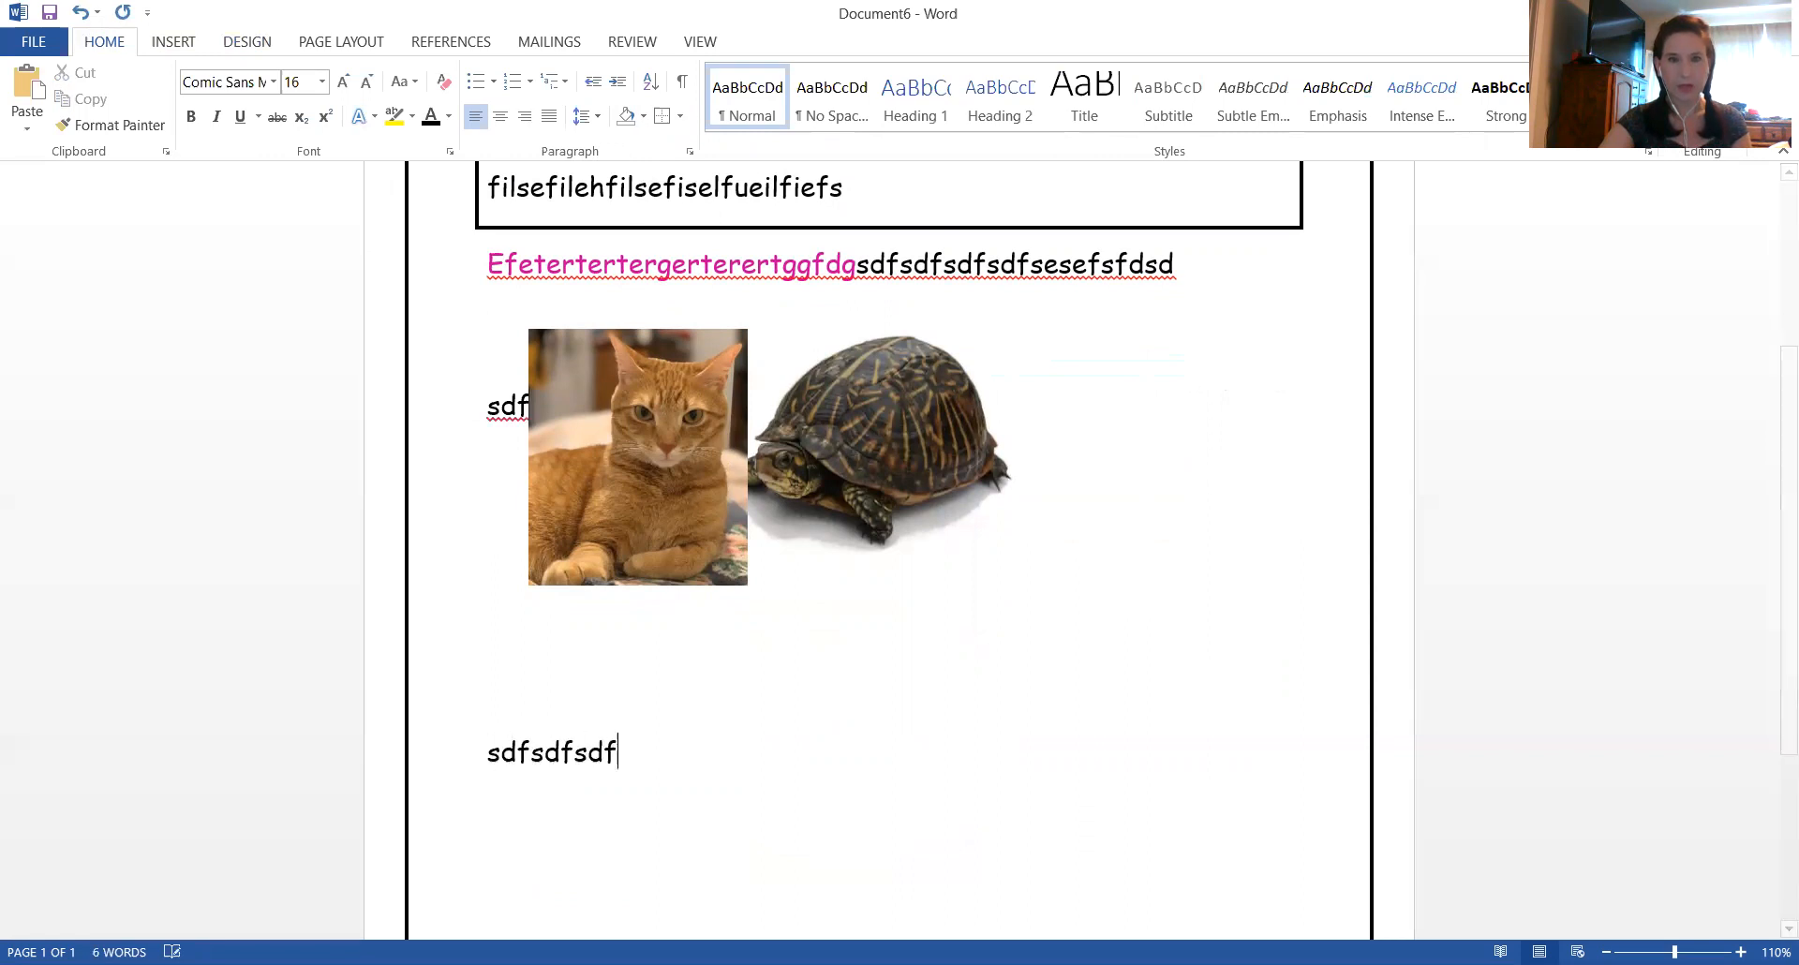
pyautogui.write('sdfsdfsdfsdfregrehrtgsegt')
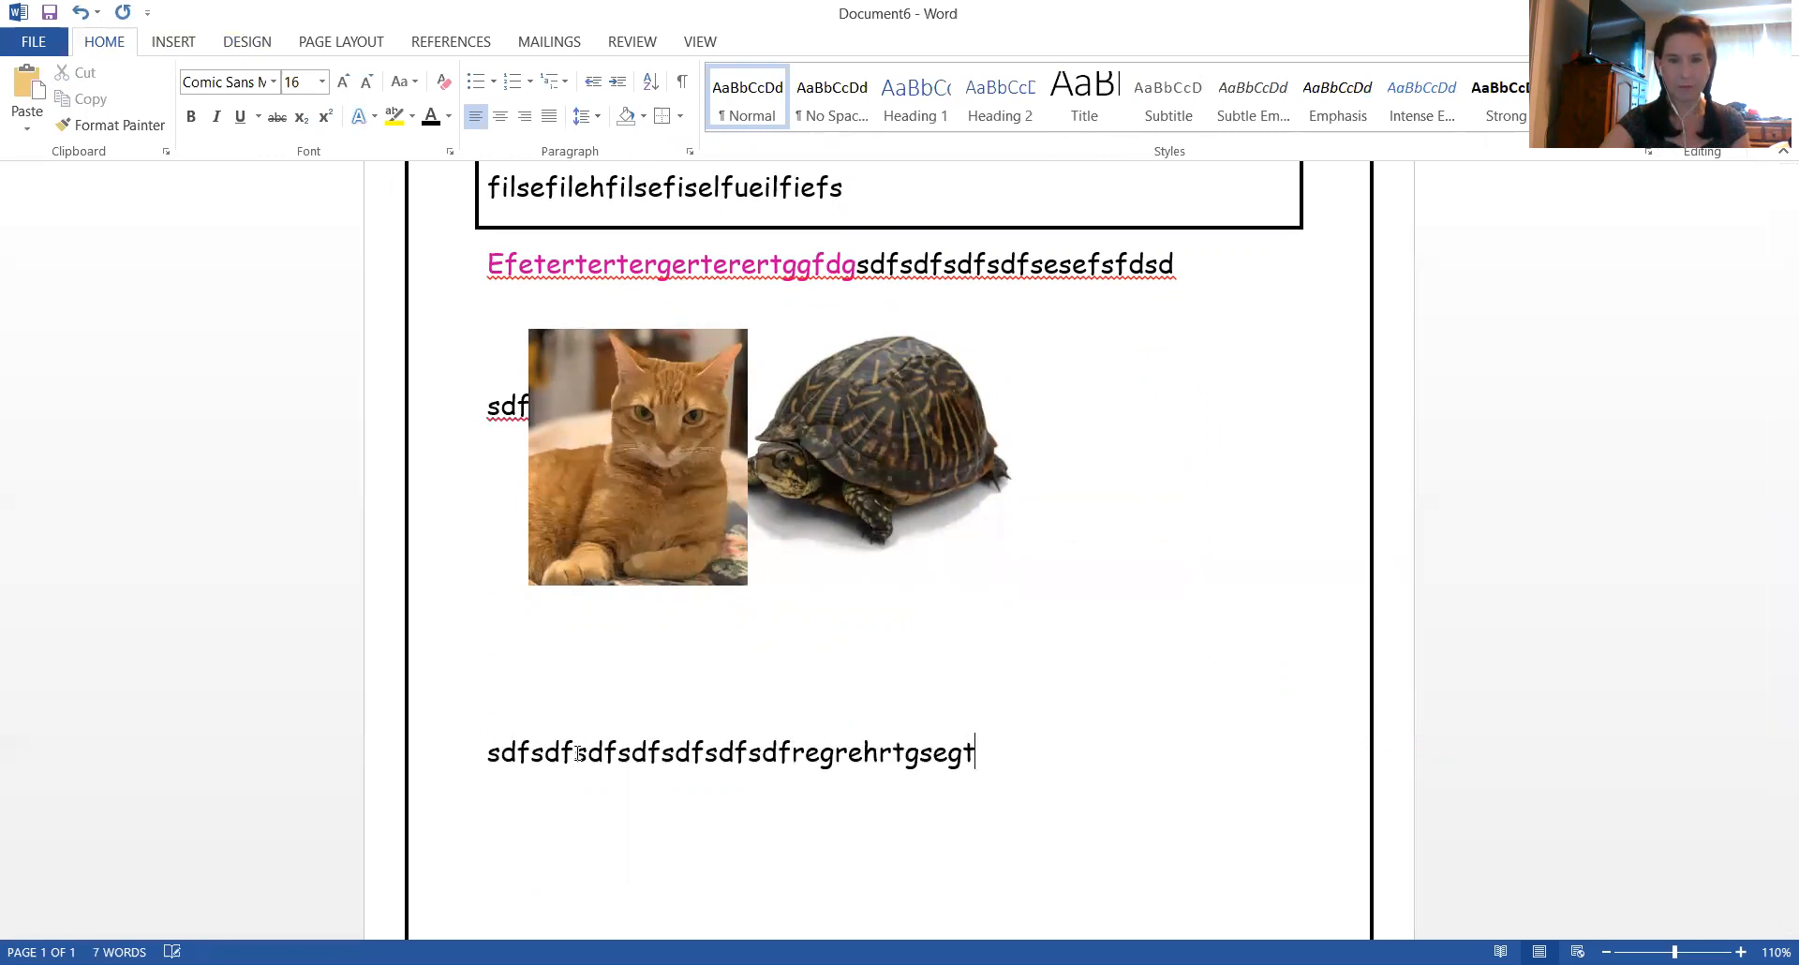
pyautogui.write('serfserftseghrfhyfrgtgdrfr')
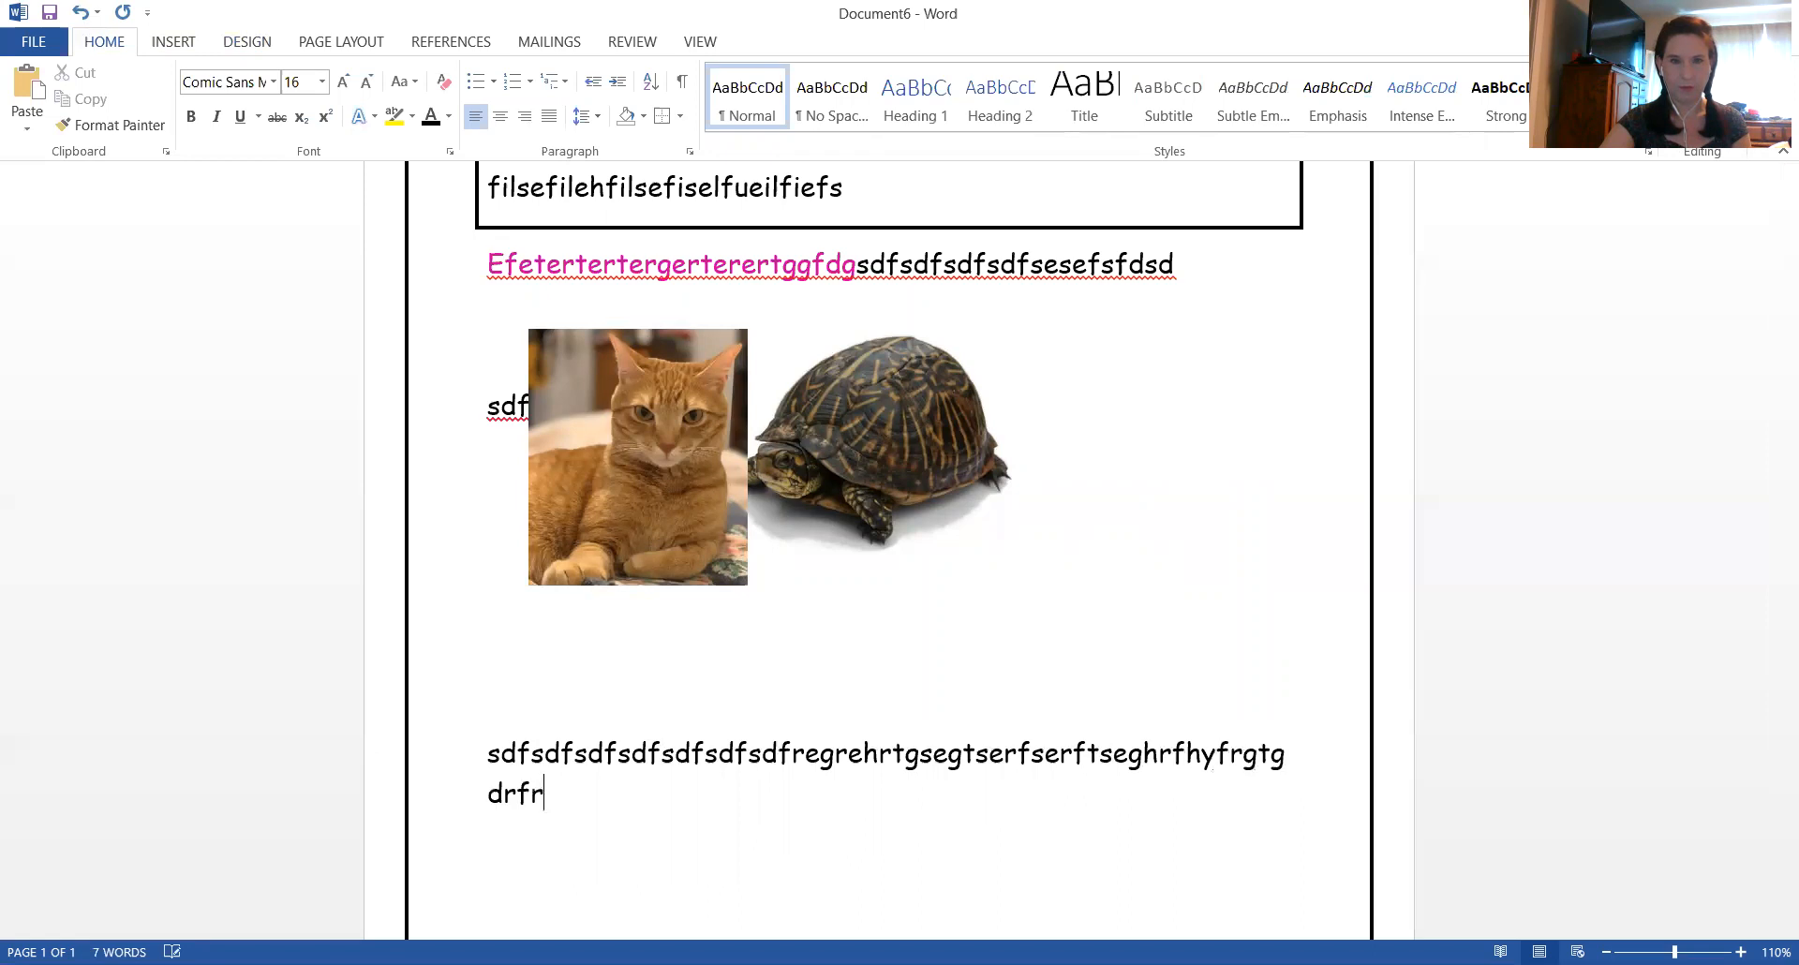
pyautogui.write('hgfthytrfhftrhytfrhyfthr')
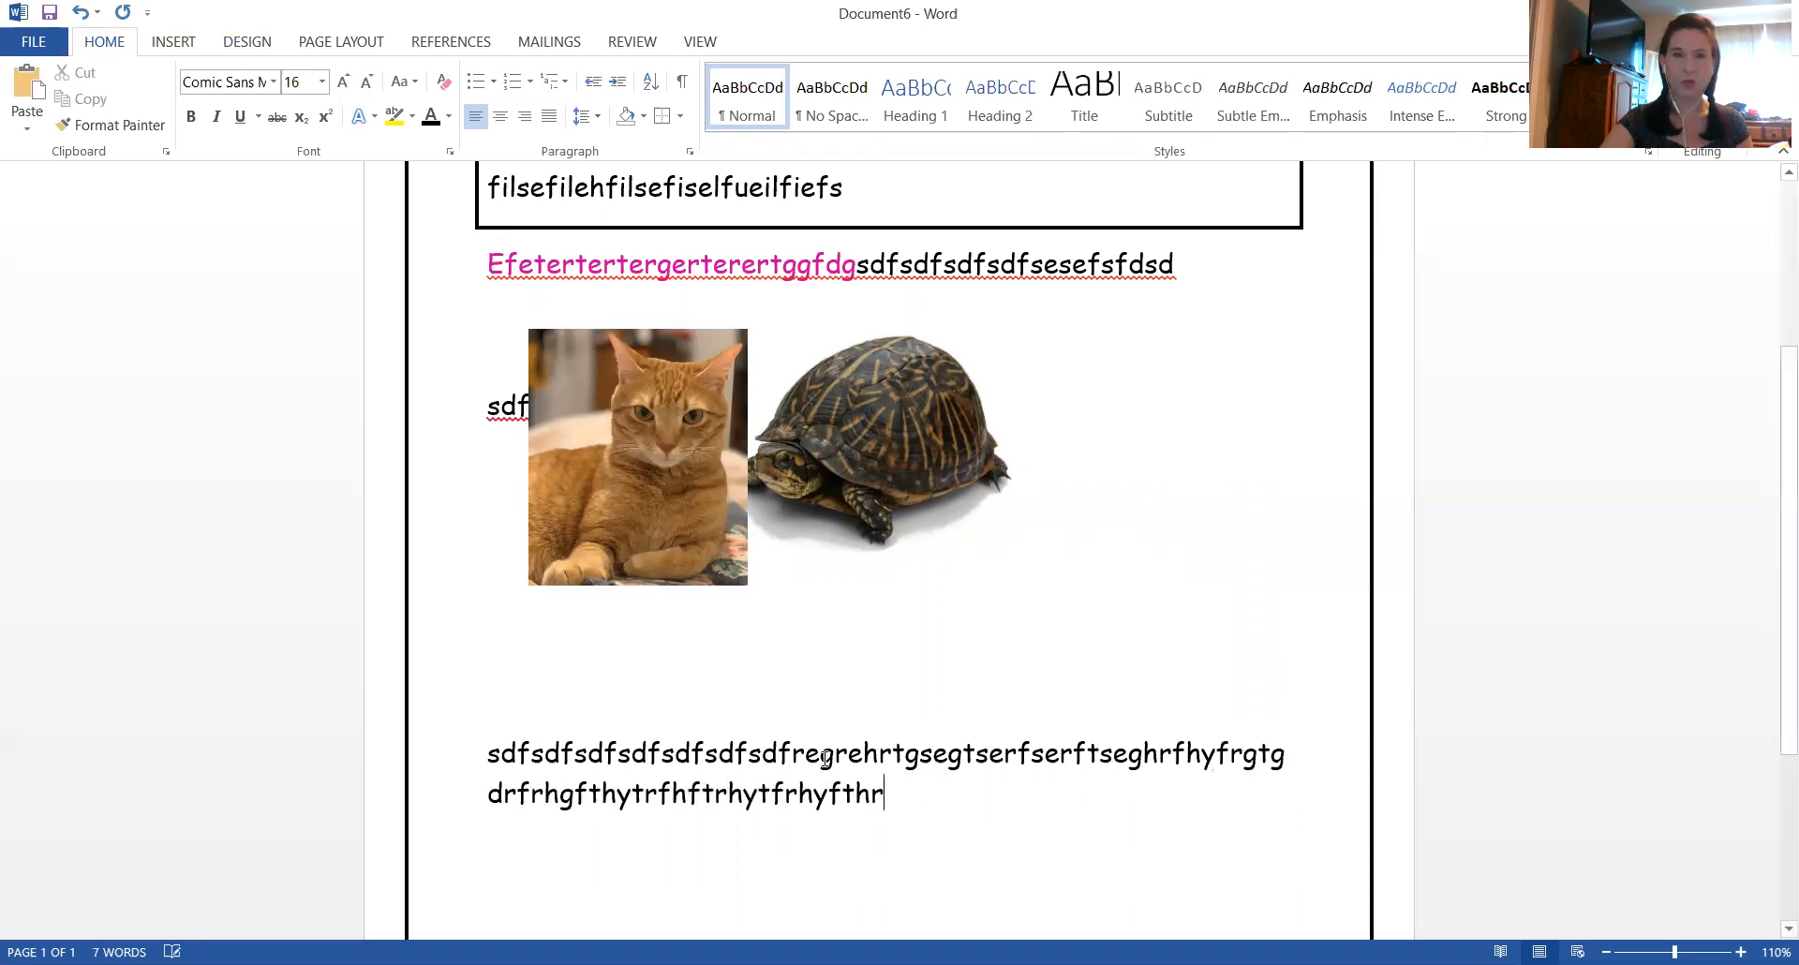
# Apply Outside Borders to the two-line filler paragraph below the pictures and deselect it
pyautogui.scroll(-2, 812, 762)
pyautogui.scroll(-1, 811, 762)
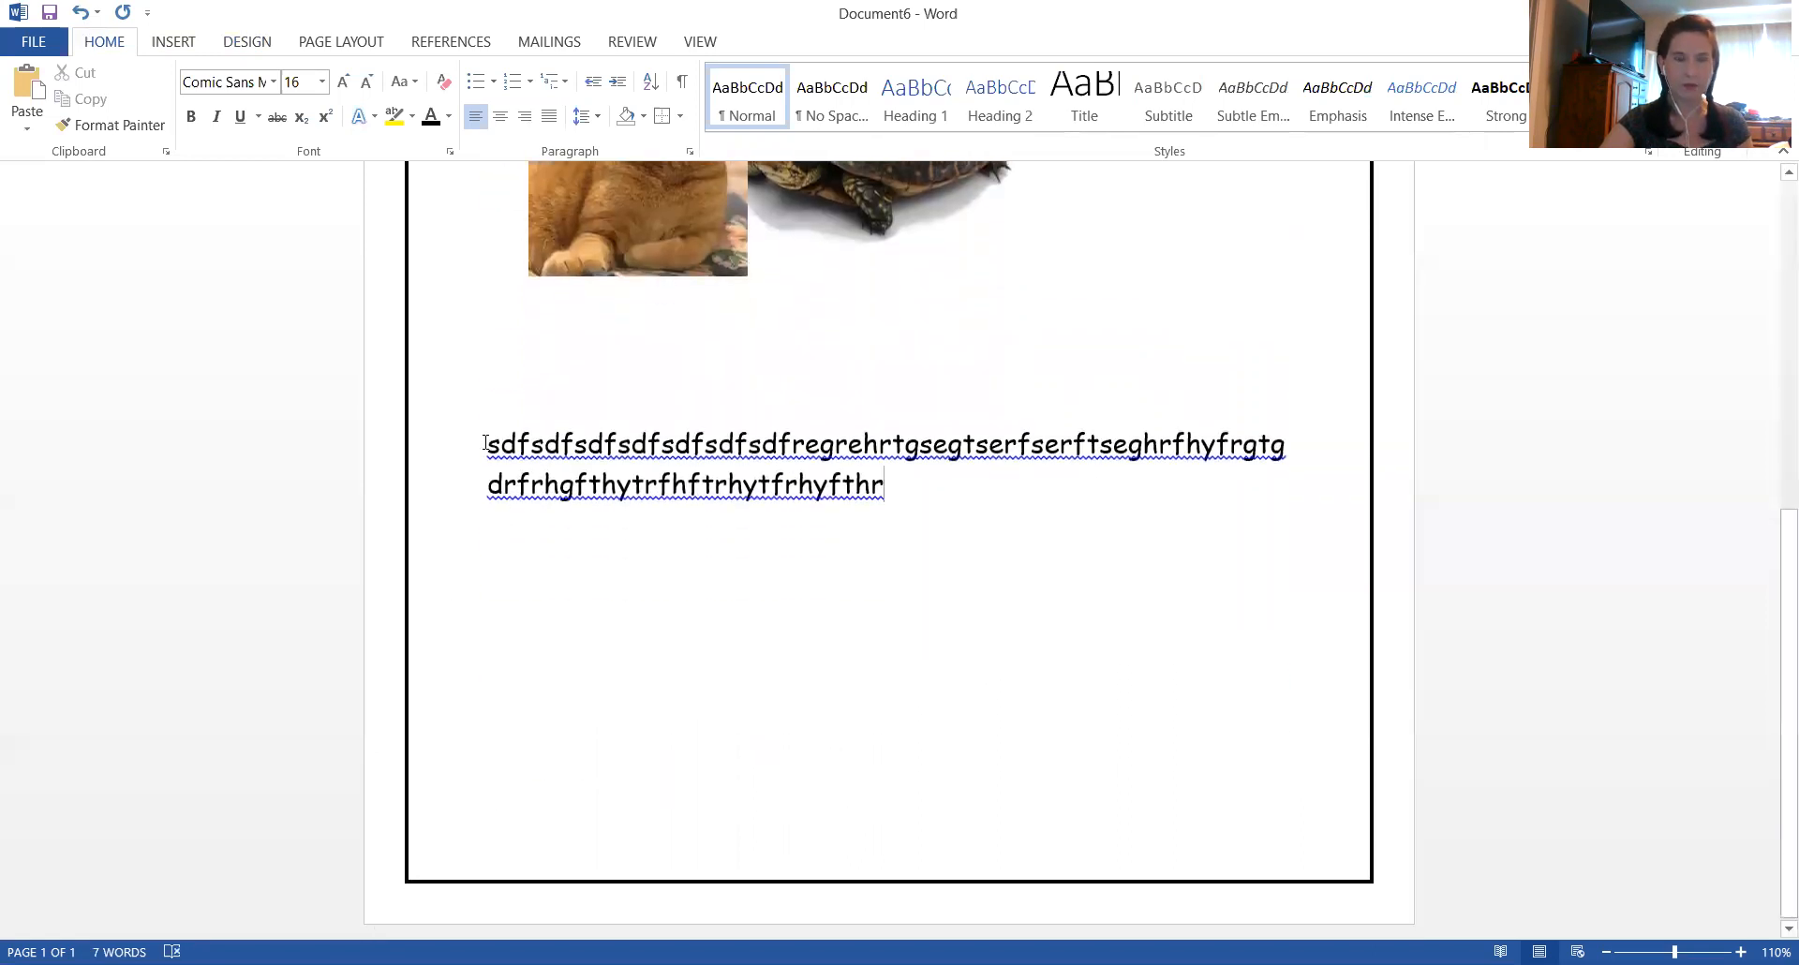
pyautogui.moveTo(487, 443); pyautogui.dragTo(954, 479)
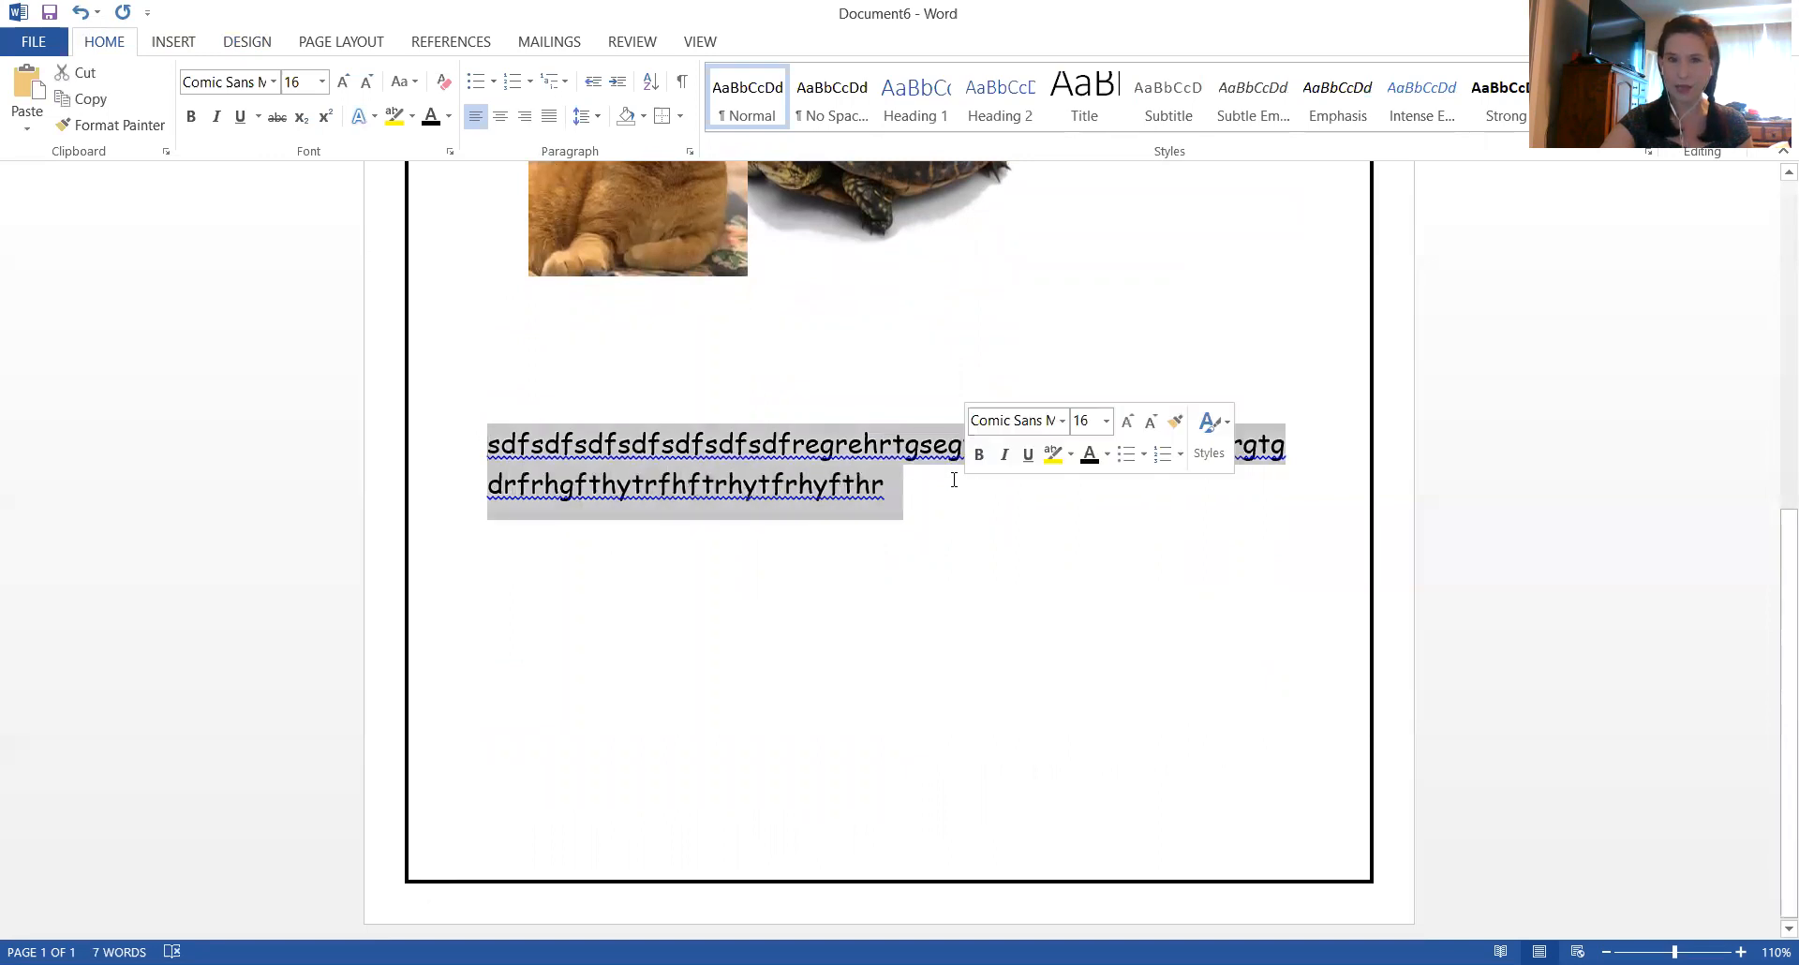
pyautogui.click(681, 116)
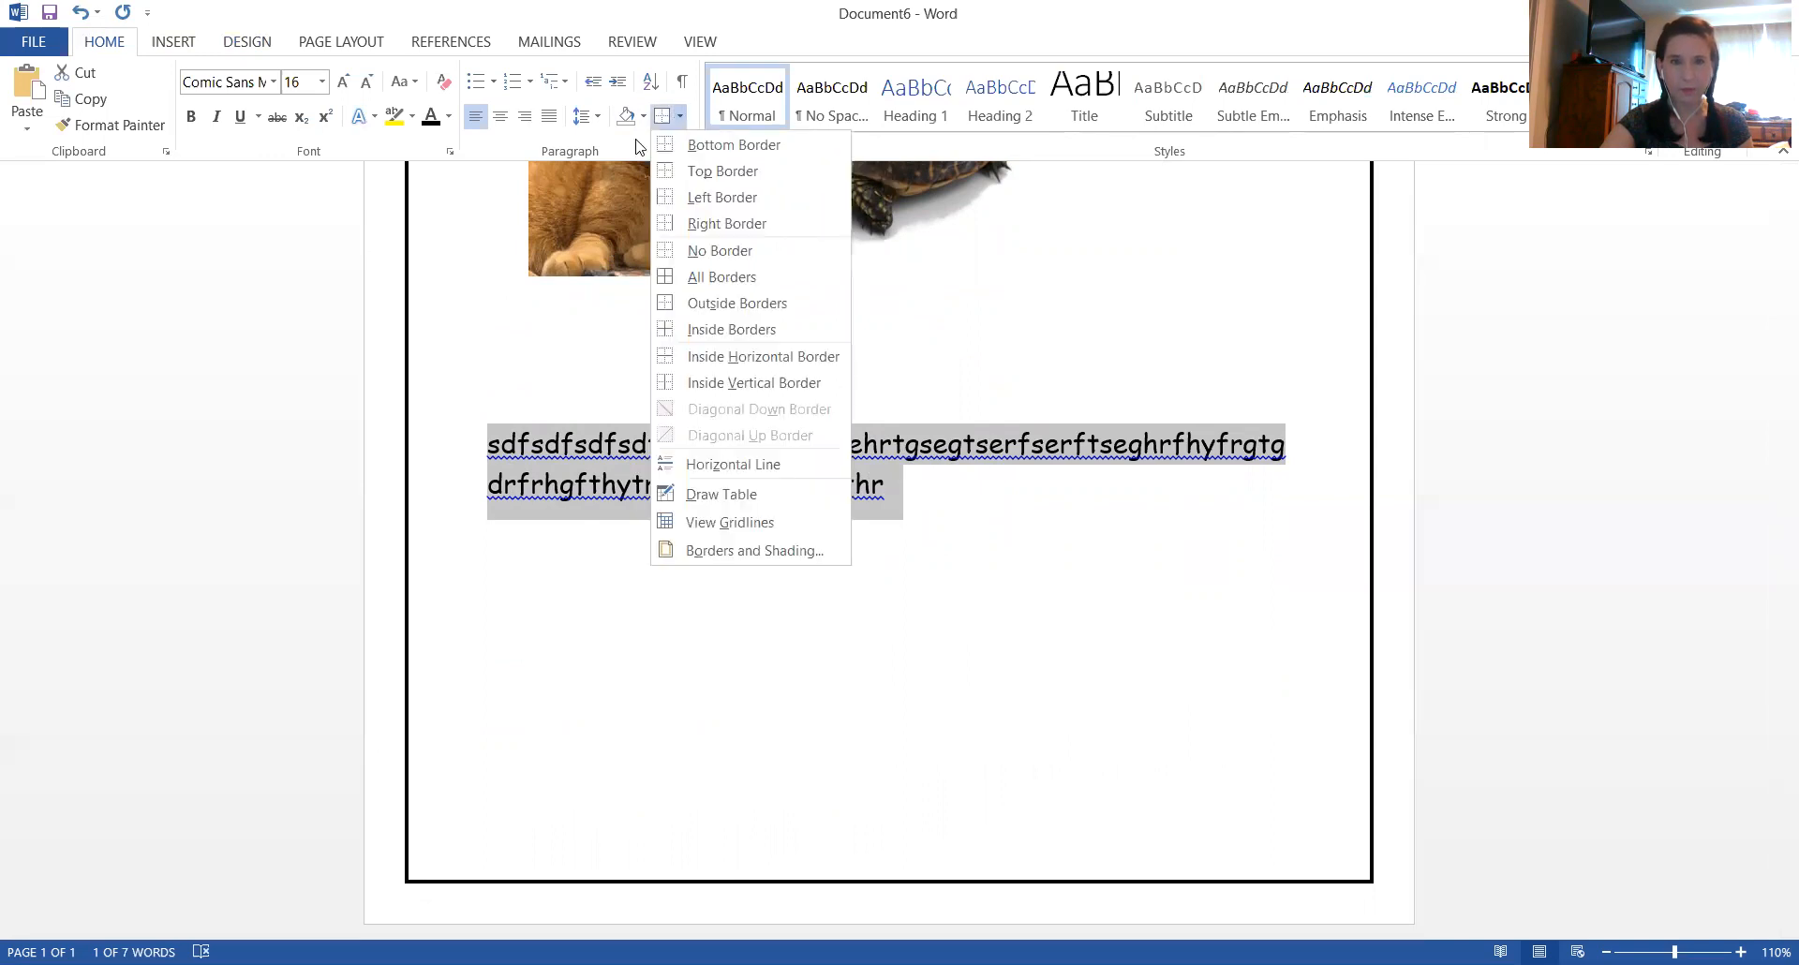
pyautogui.click(712, 312)
pyautogui.click(796, 671)
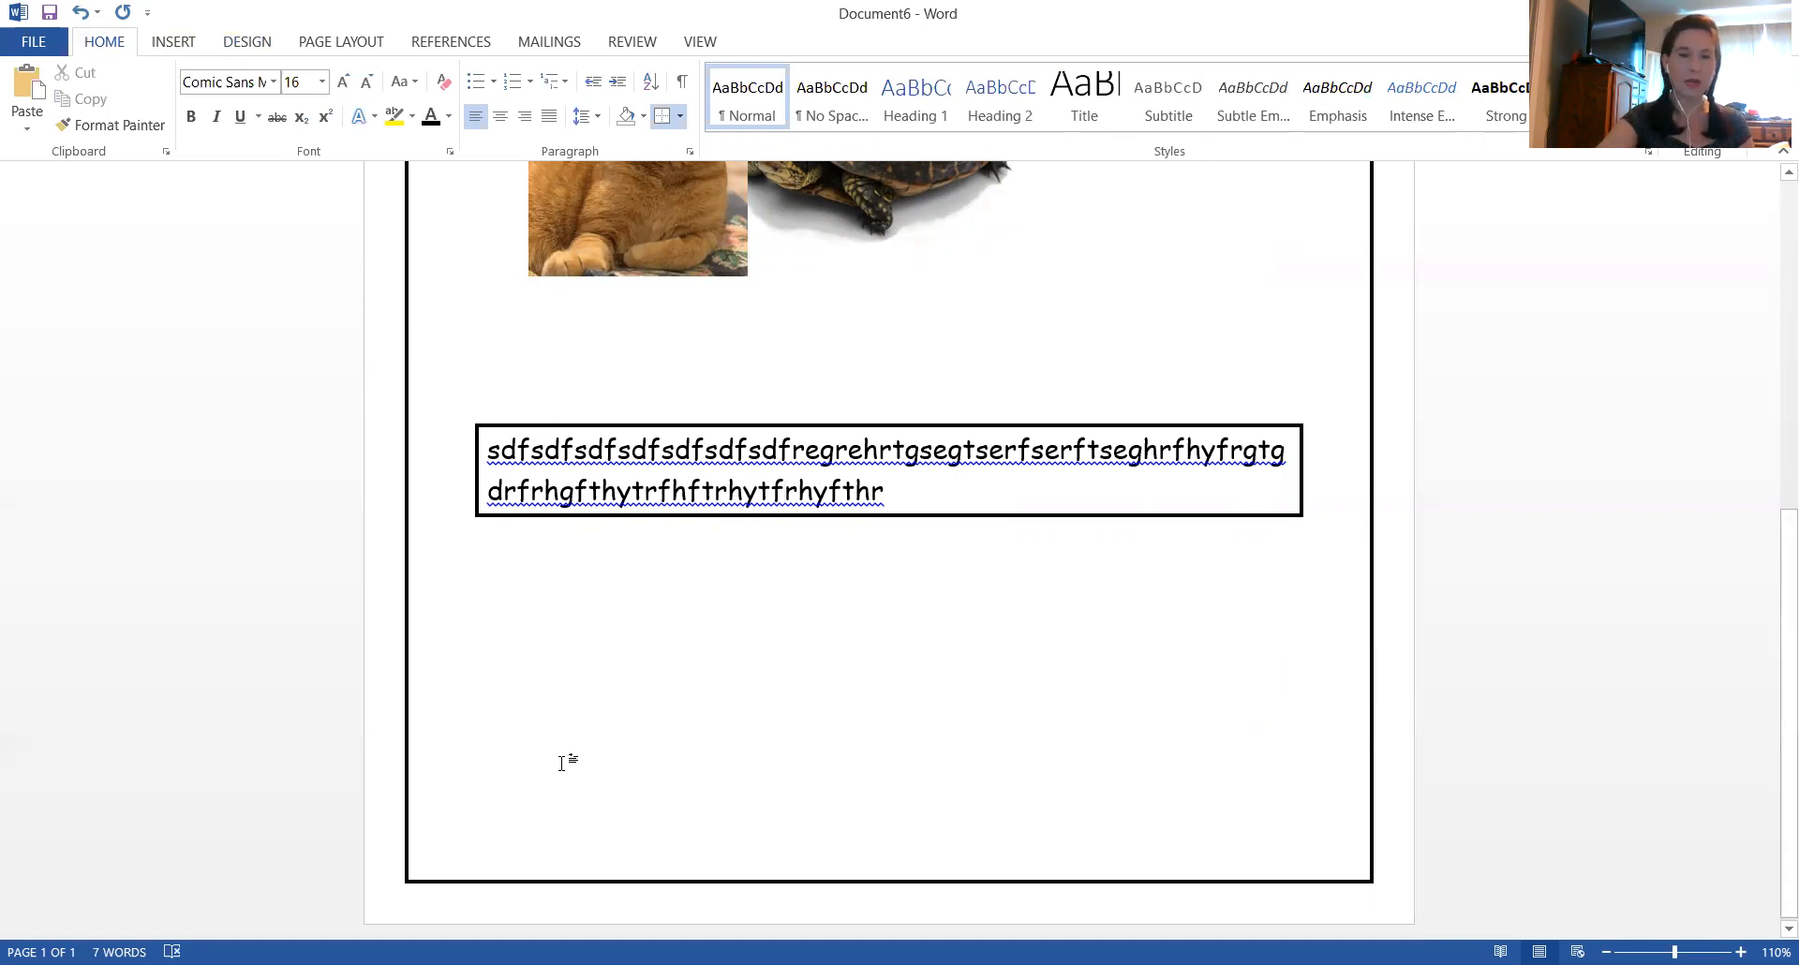
# Add a filler line beginning "ghjfff" near the end of the first page and trim it to one full line
pyautogui.scroll(-1, 569, 798)
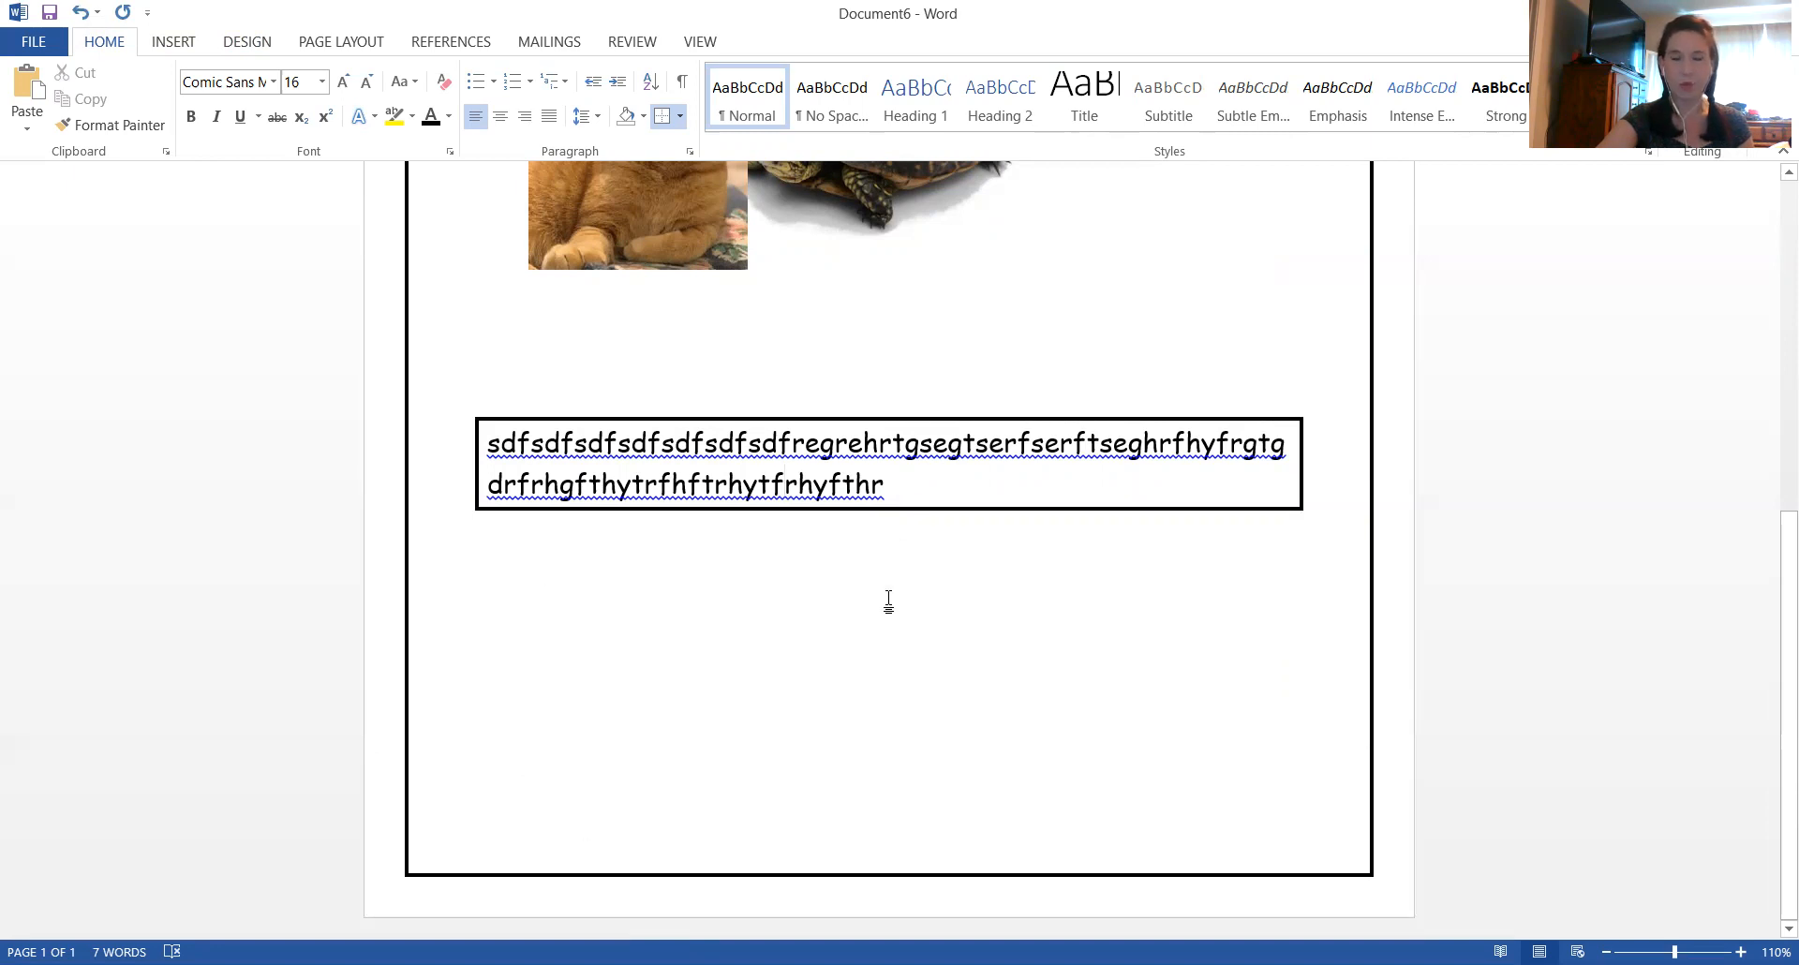
pyautogui.doubleClick(554, 728)
pyautogui.hotkey('ctrl', 'z')
pyautogui.doubleClick(562, 754)
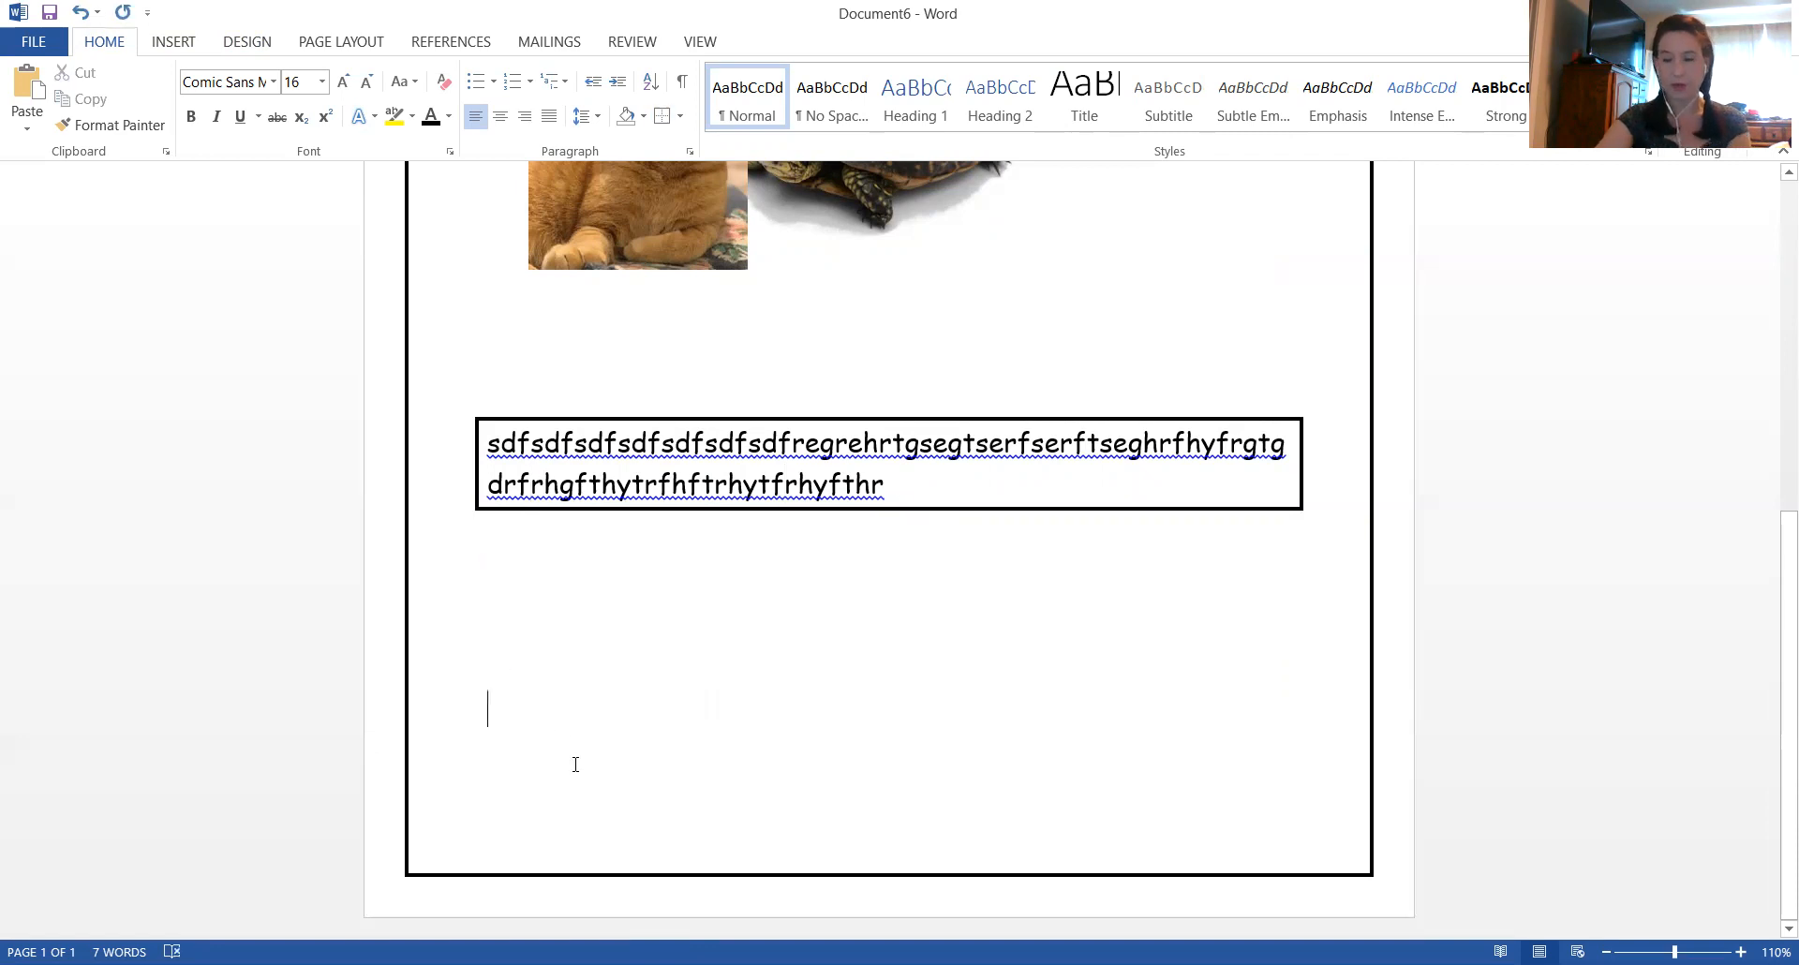
pyautogui.write('ghjffffffffffffffff')
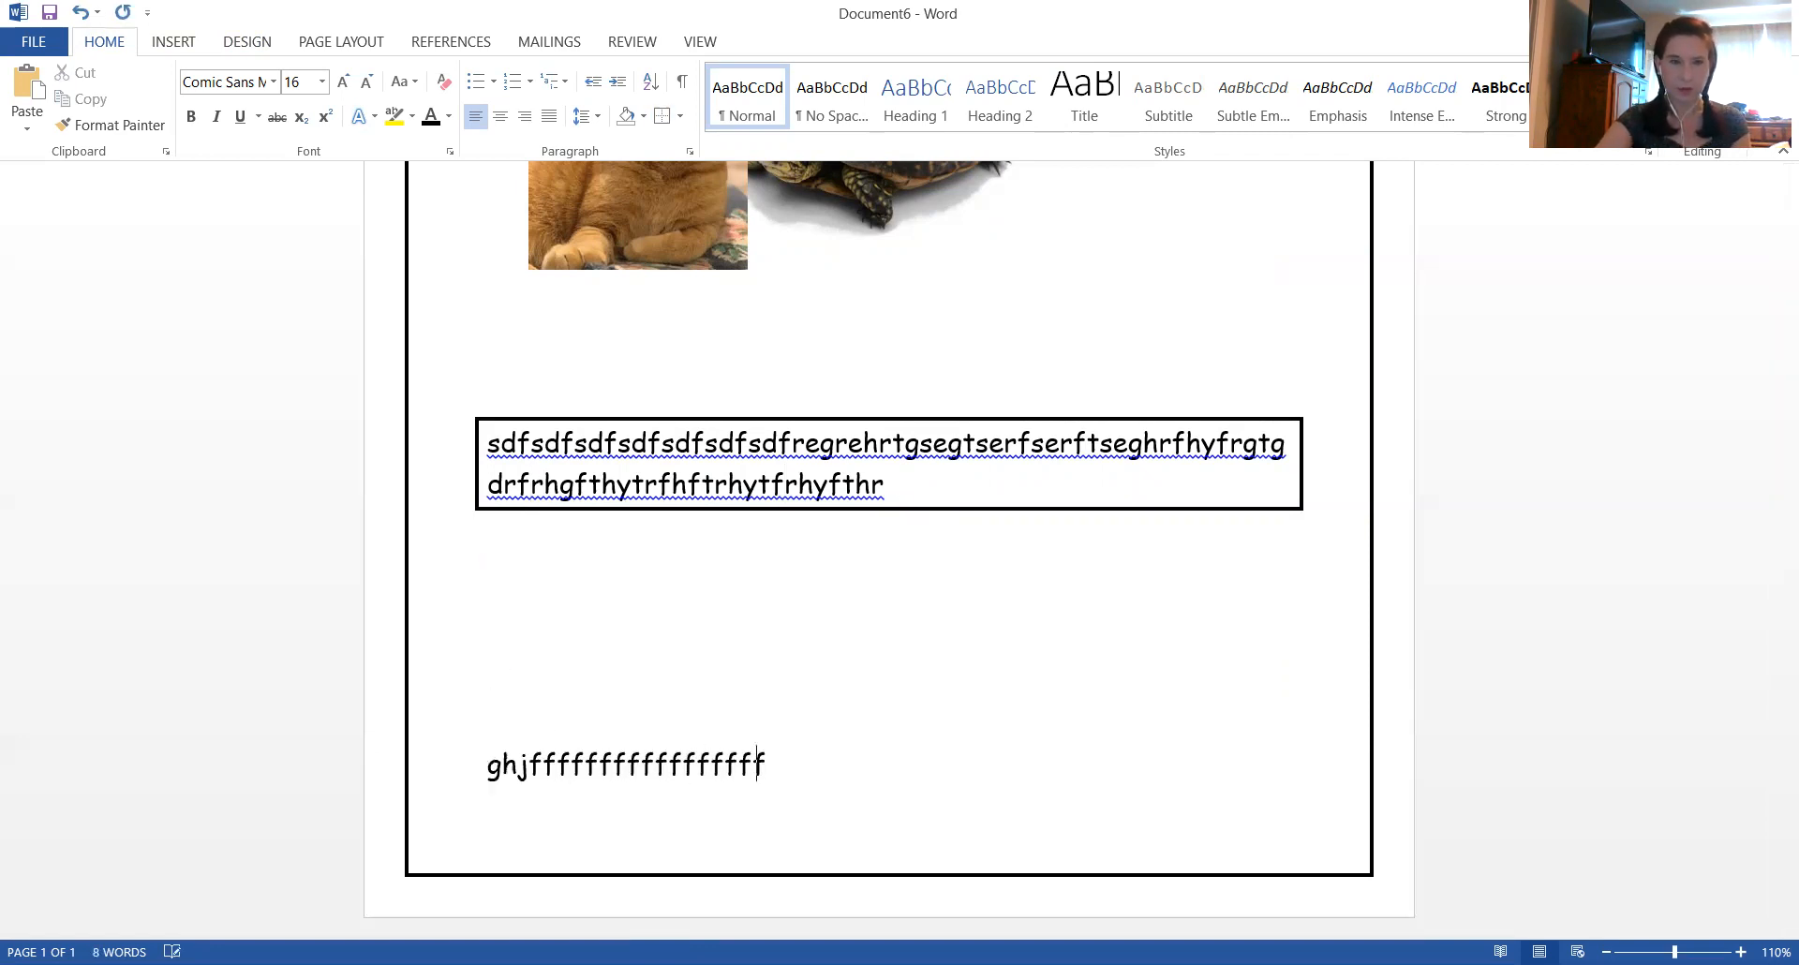
pyautogui.write('ffffffffffffffffffffffffffffffffffffffffffffffffffffffffff')
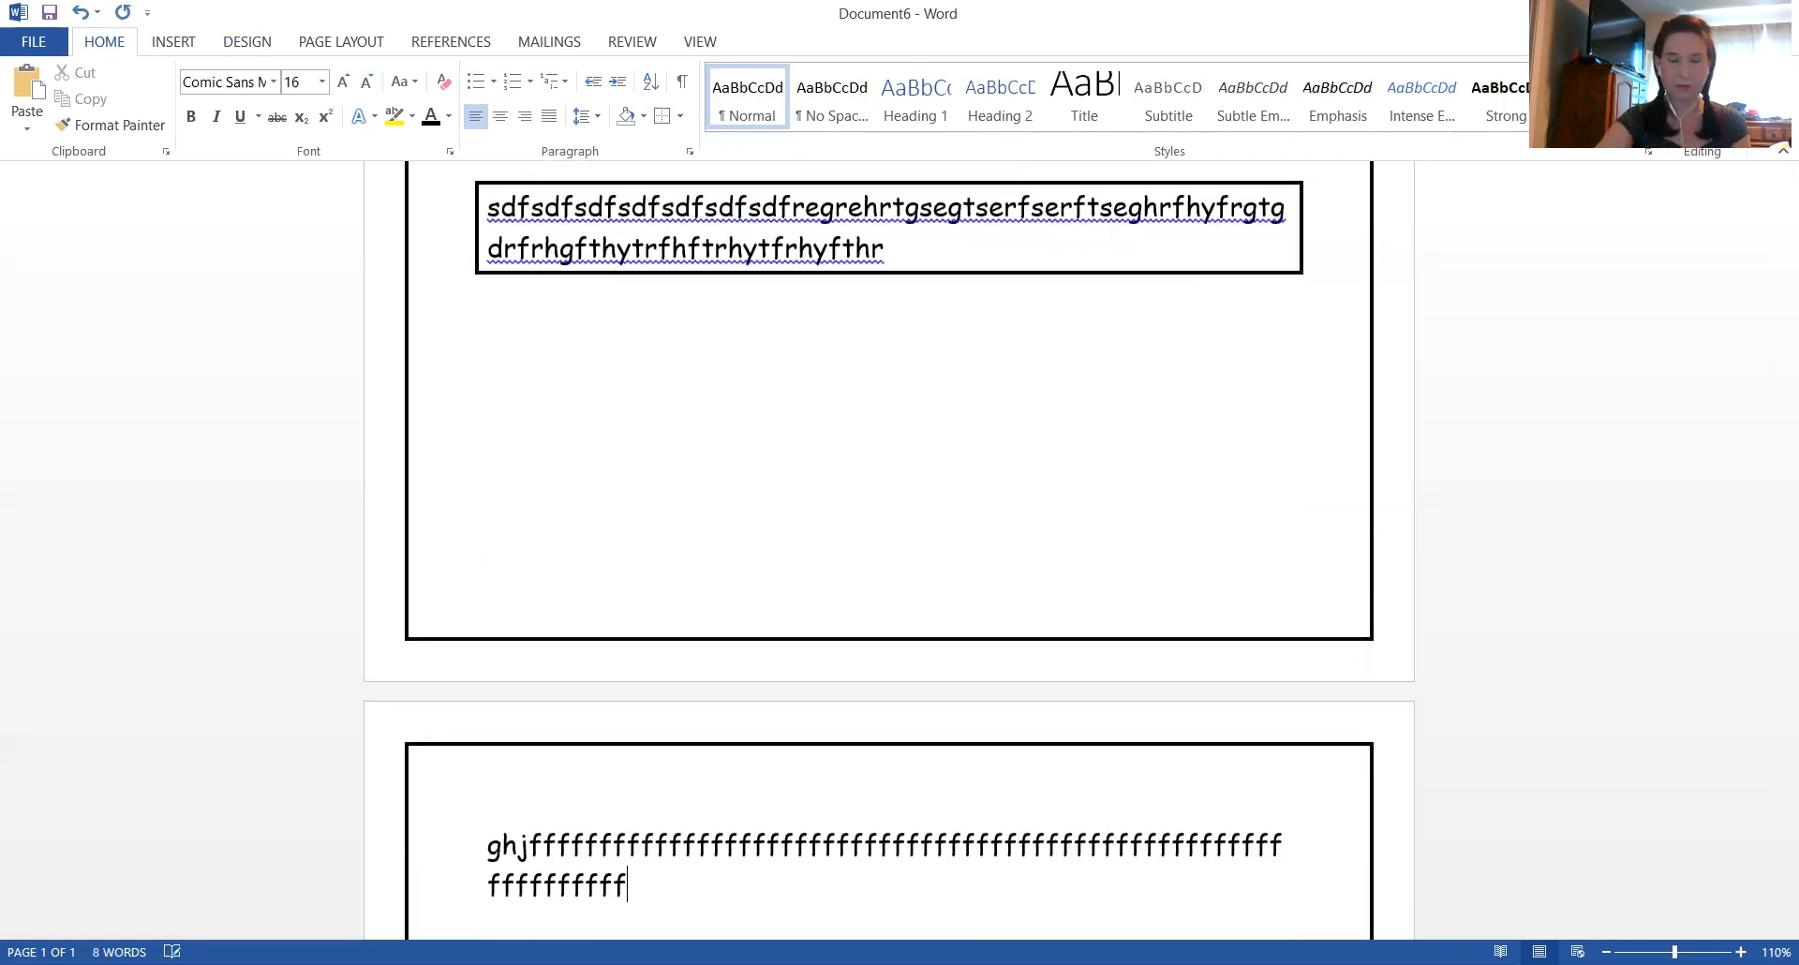
pyautogui.press('BackSpace')
pyautogui.press('BackSpace')
pyautogui.press('BackSpace')
pyautogui.press('BackSpace')
pyautogui.press('BackSpace')
pyautogui.press('BackSpace')
pyautogui.press('BackSpace')
pyautogui.press('BackSpace')
pyautogui.press('BackSpace')
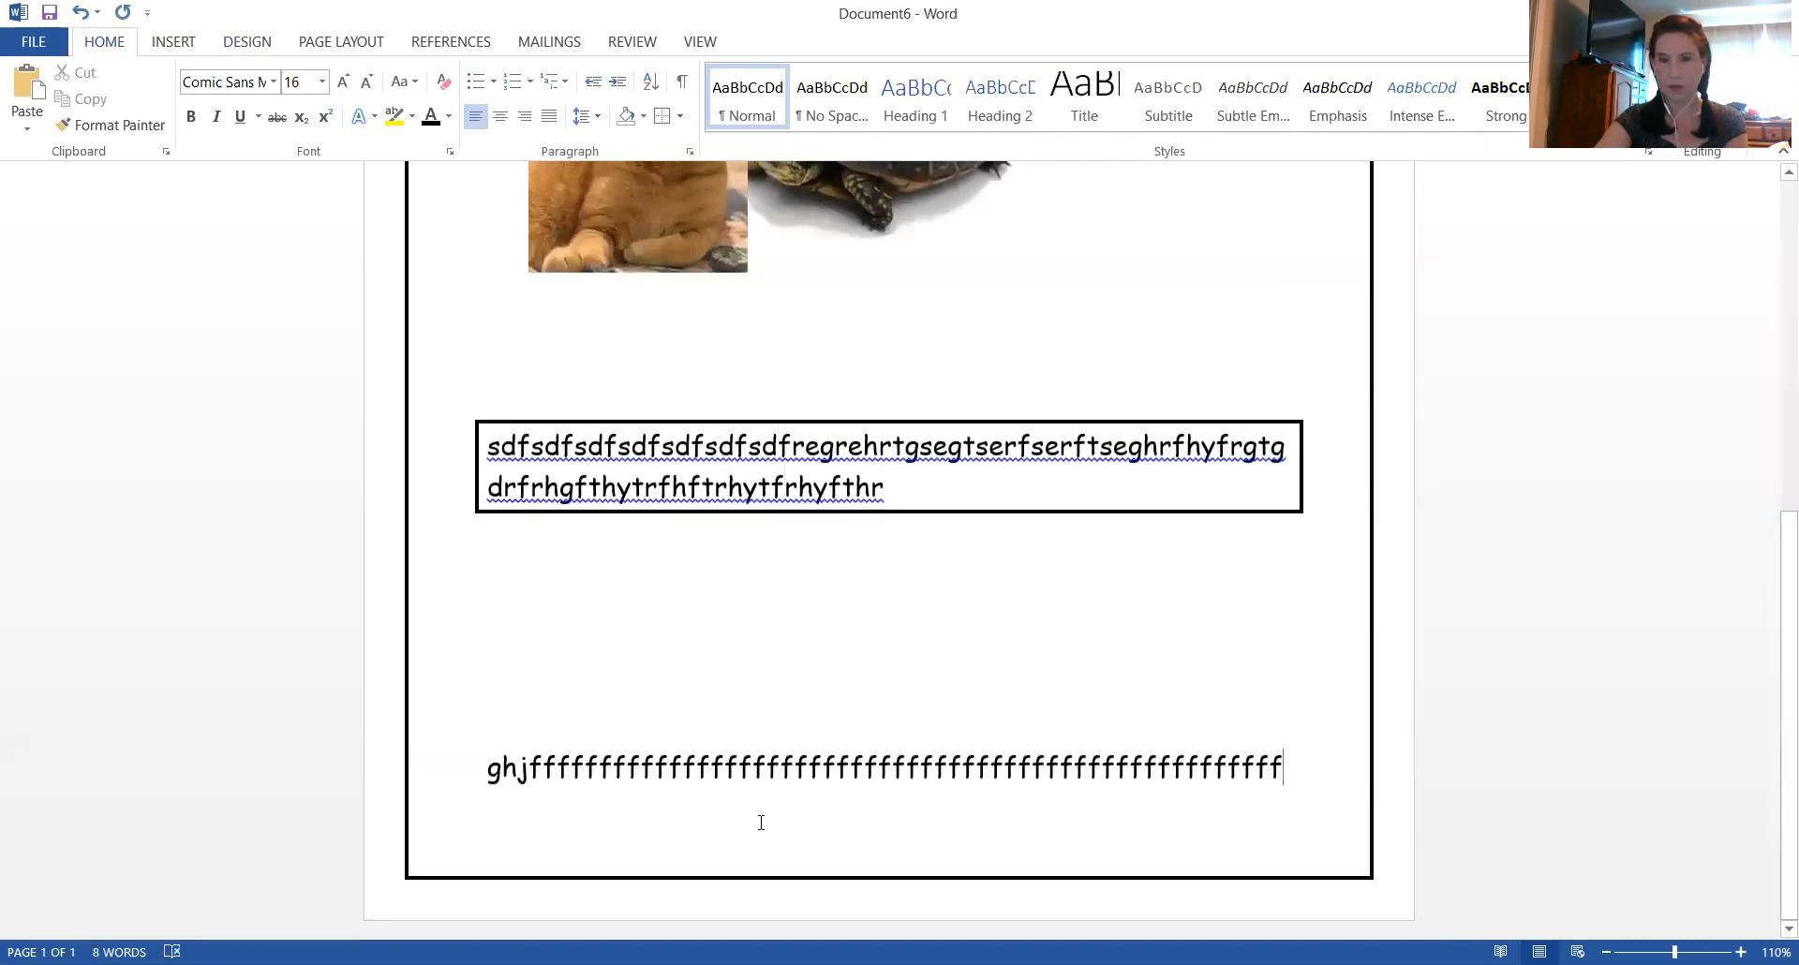
# Add a new paragraph "dsgfsdgsfgdfghdfhdfhggfhjgfjghj" after the "ghjfff" line, running onto a second page
pyautogui.hotkey('ctrl', 'Return')
pyautogui.write('dsgfsdgs')
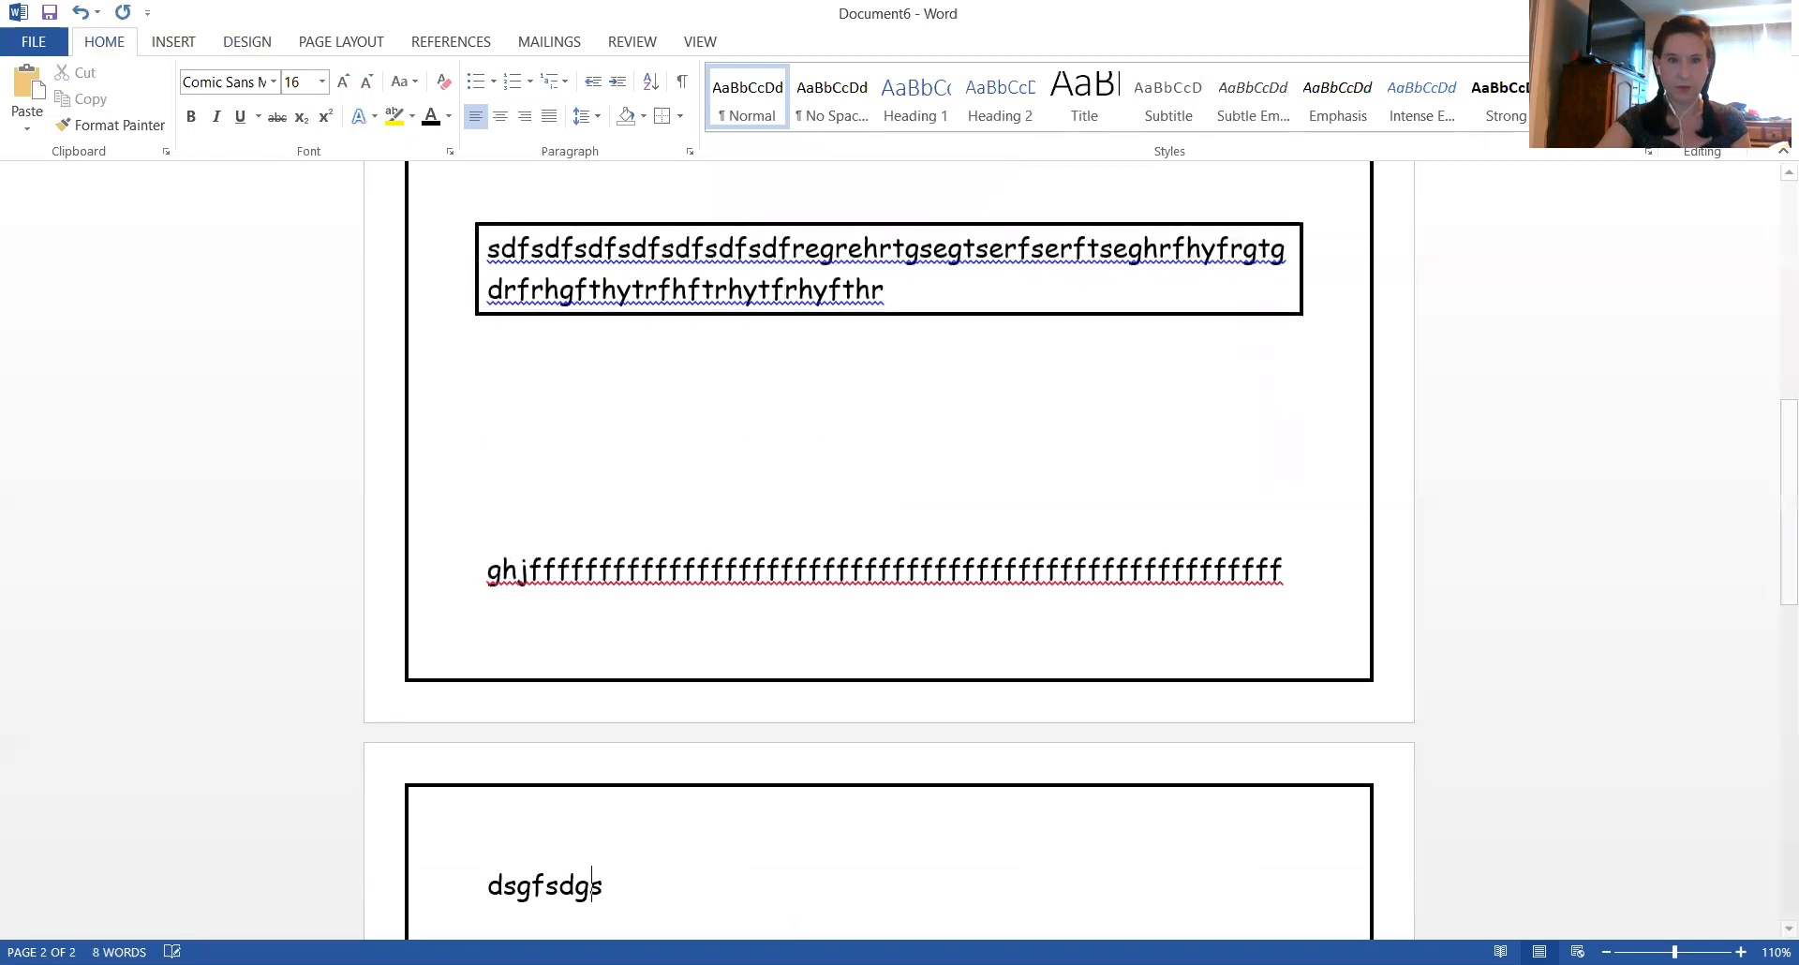
pyautogui.write('fgdfghdfhdfhggfhjgfjghj')
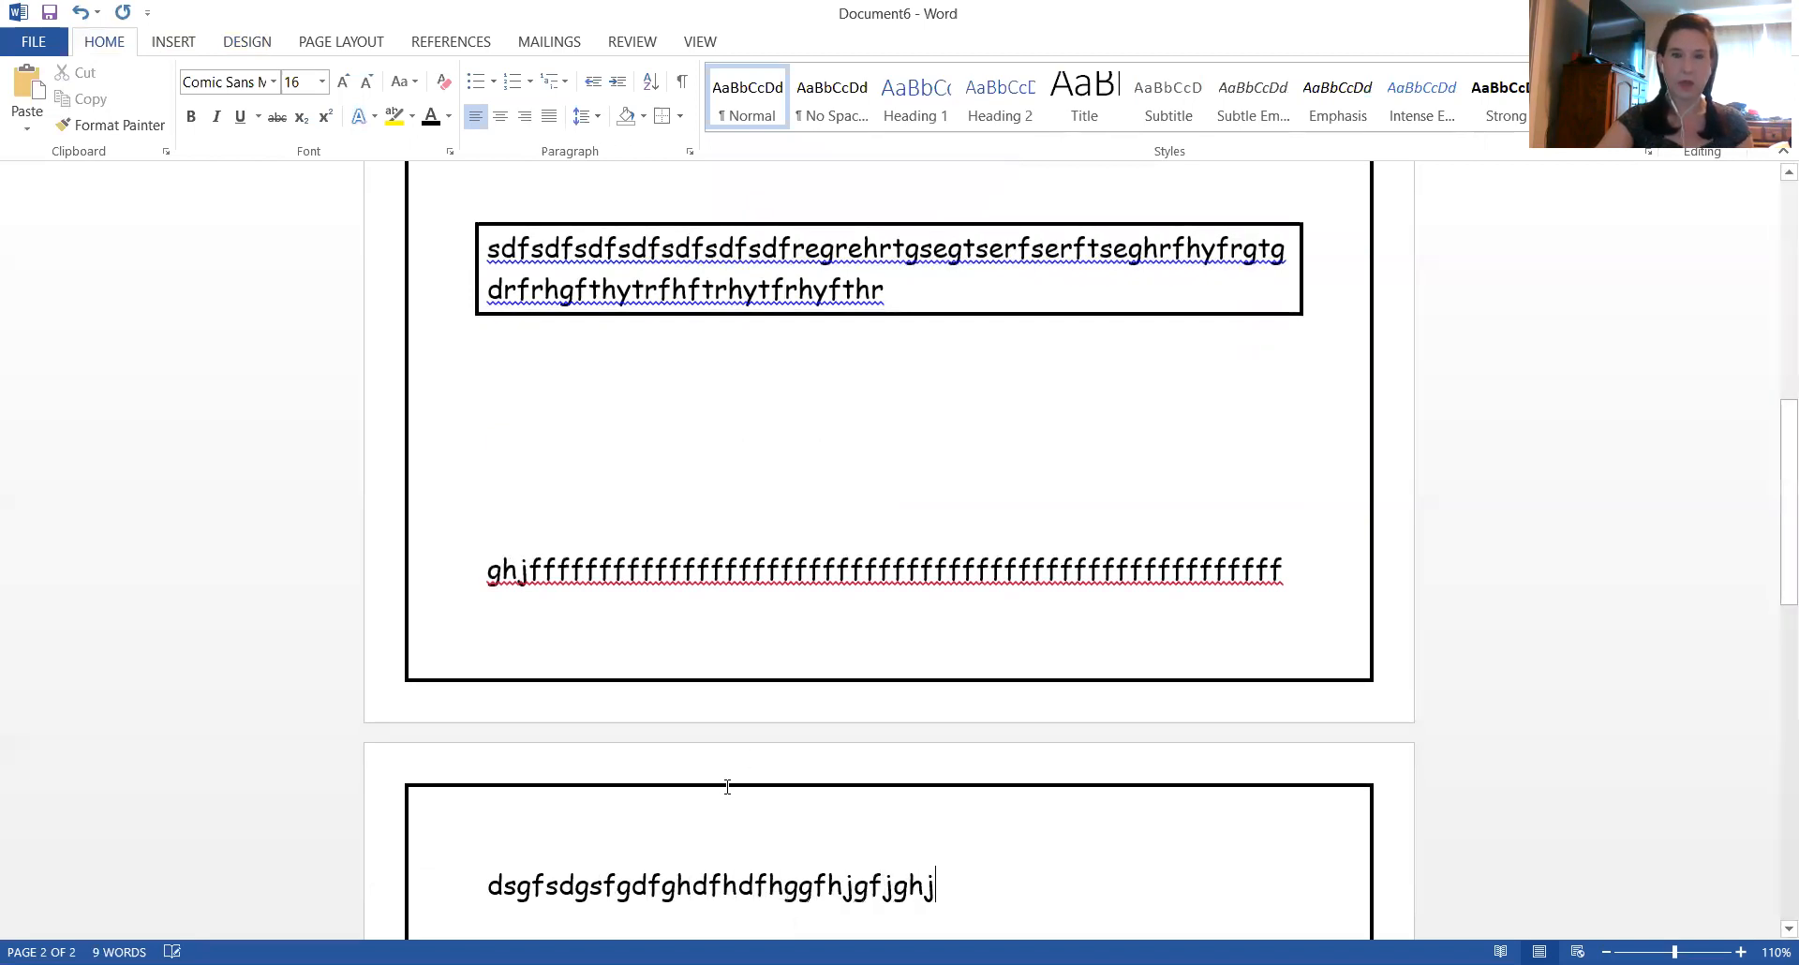
pyautogui.scroll(-4, 748, 757)
pyautogui.scroll(4, 751, 722)
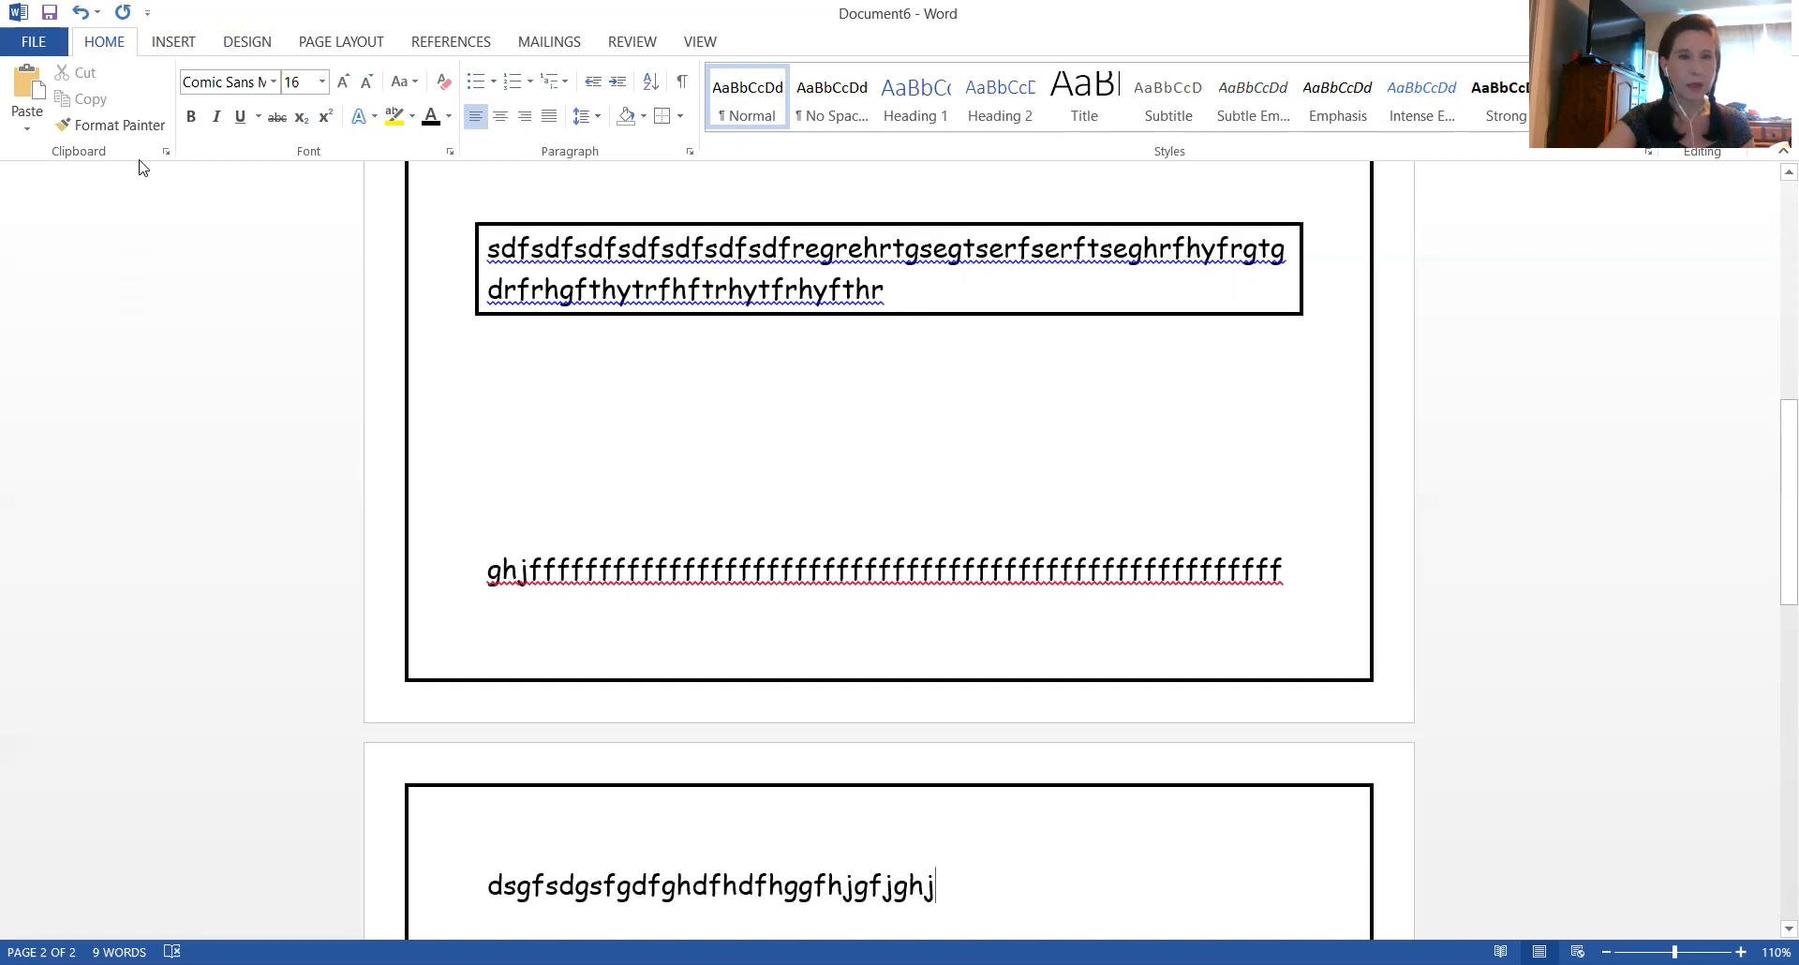
# Set custom top and bottom page margins of 0.6" for the whole document
pyautogui.click(335, 44)
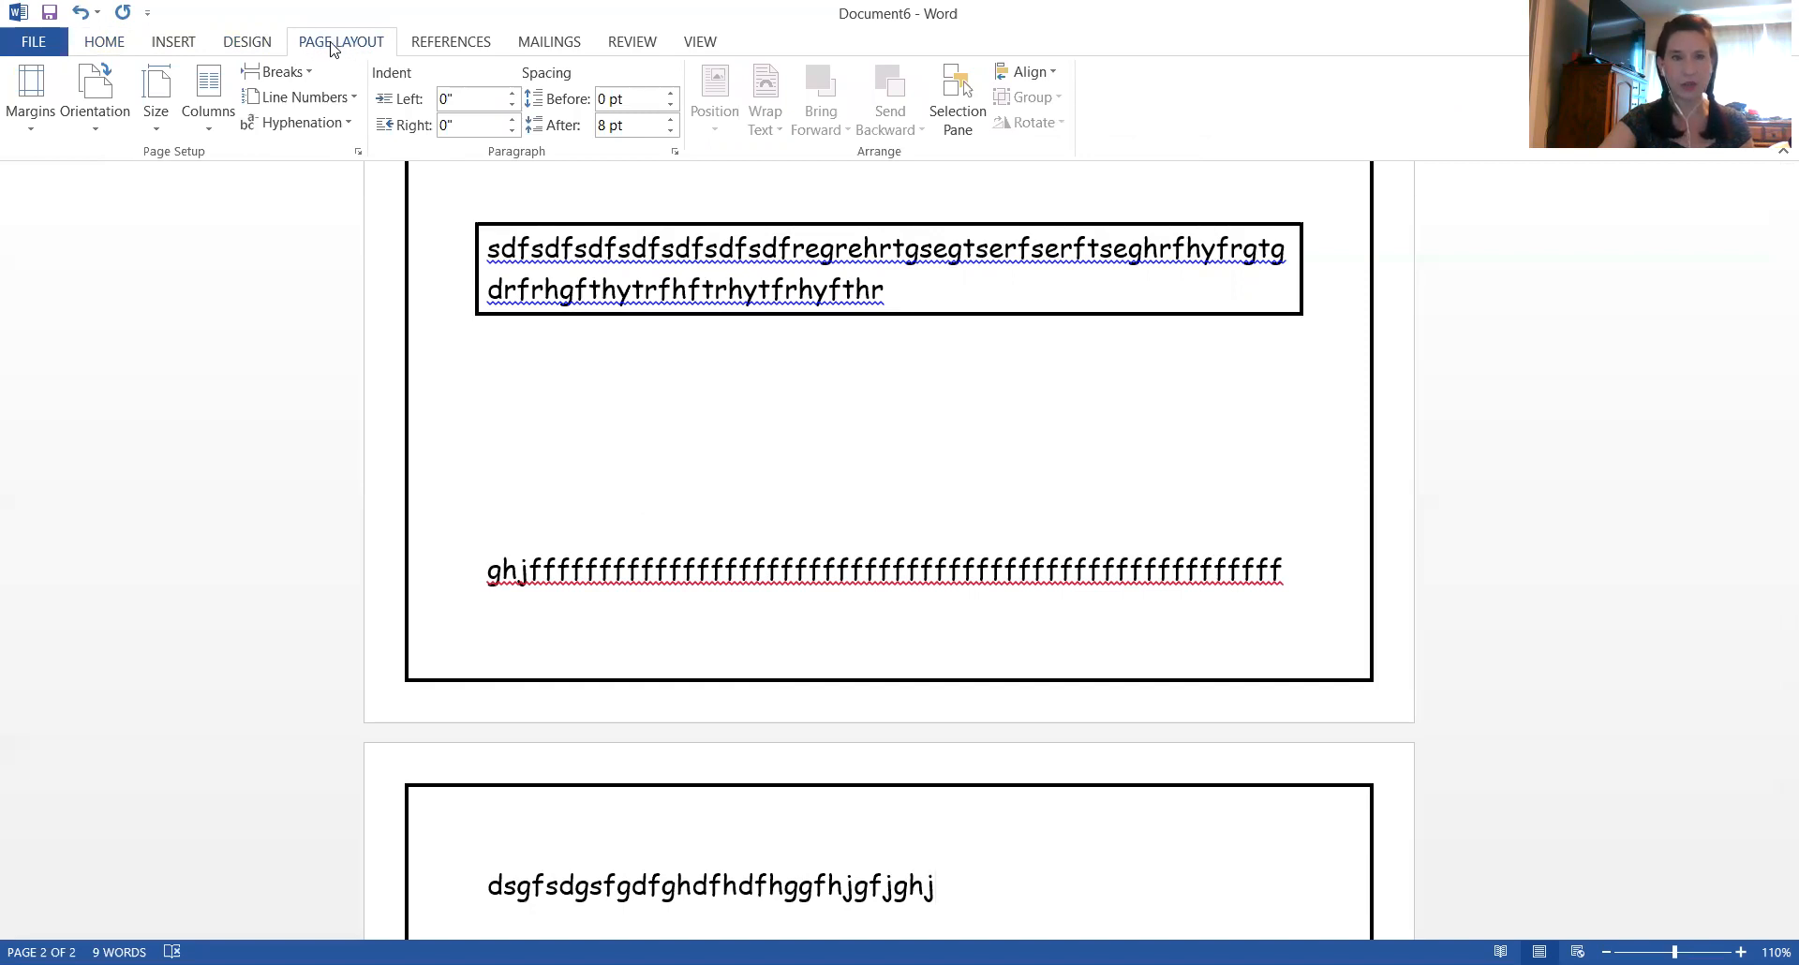
pyautogui.click(26, 126)
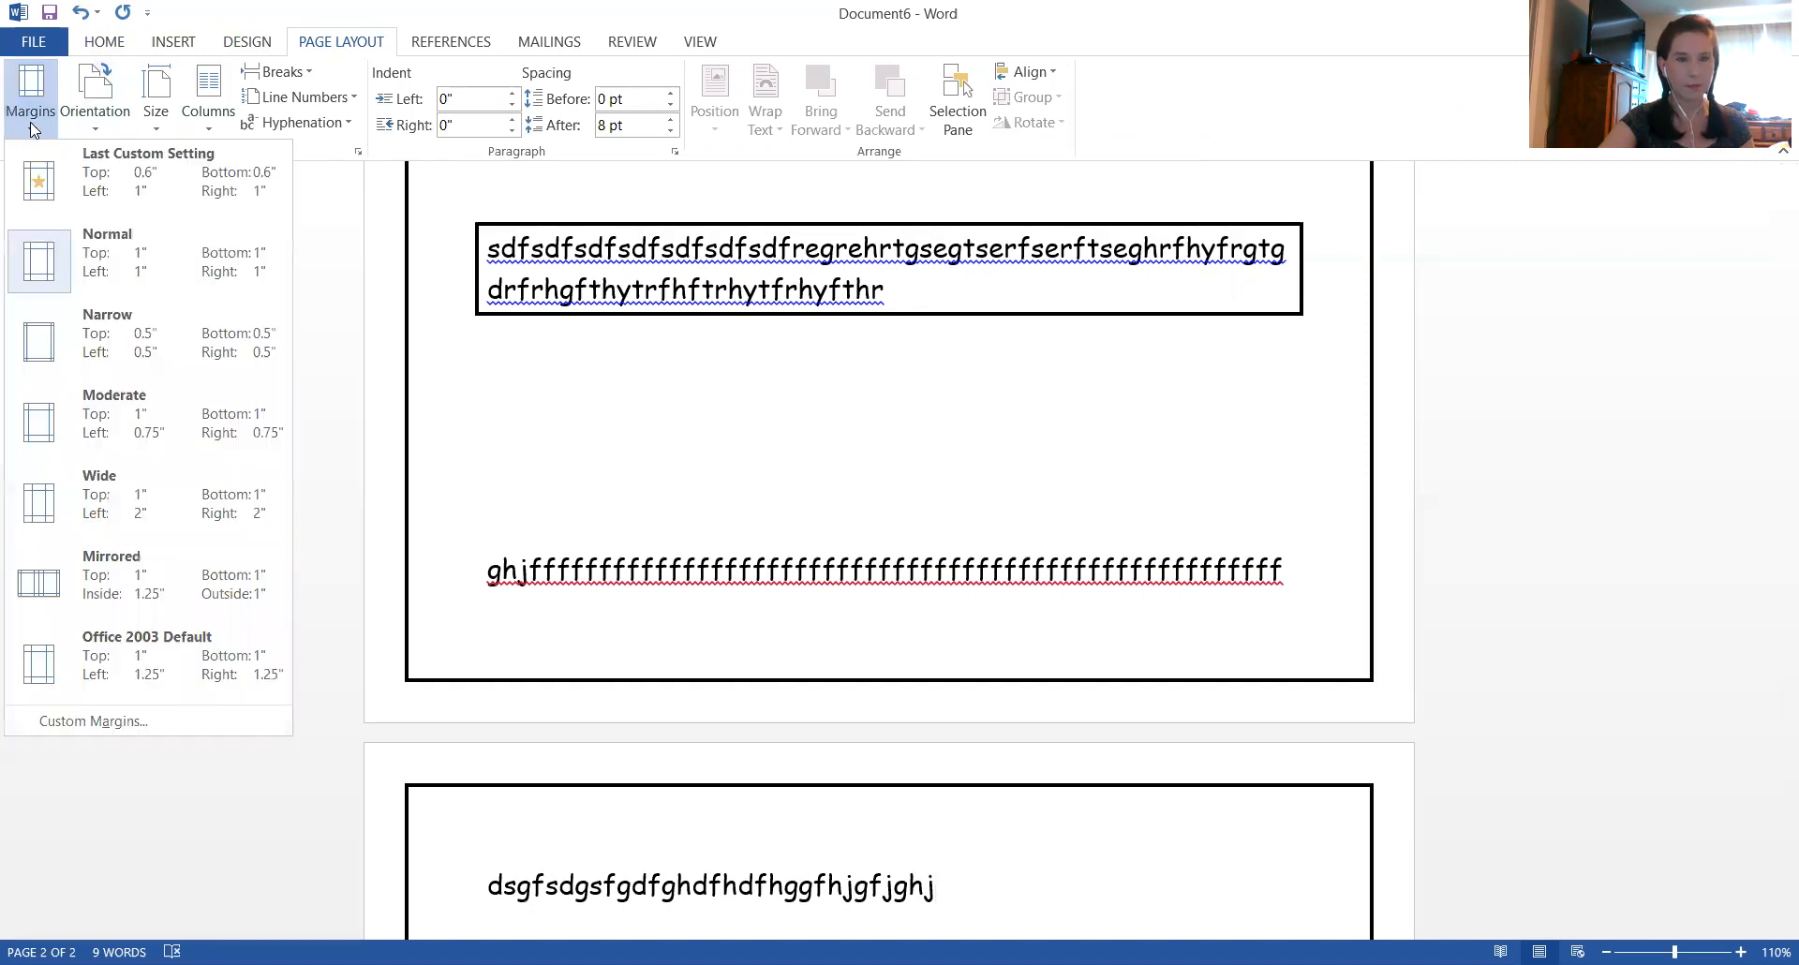
pyautogui.click(97, 720)
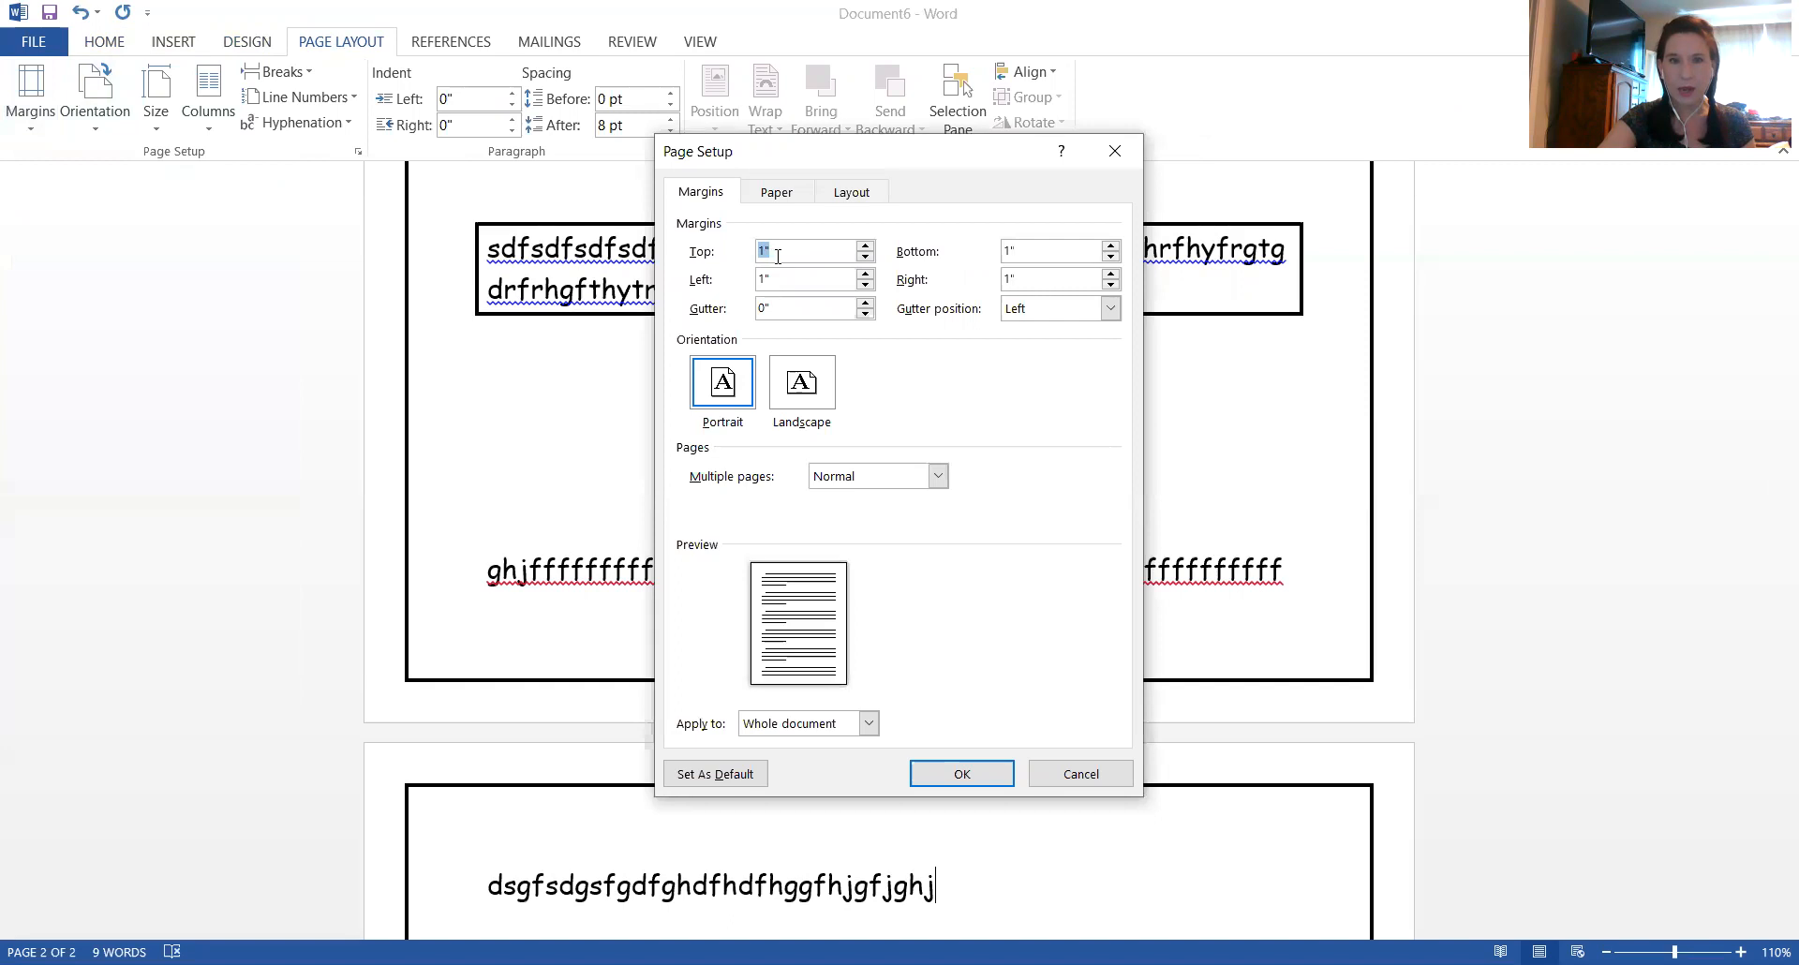
pyautogui.click(865, 257)
pyautogui.click(865, 256)
pyautogui.click(865, 256)
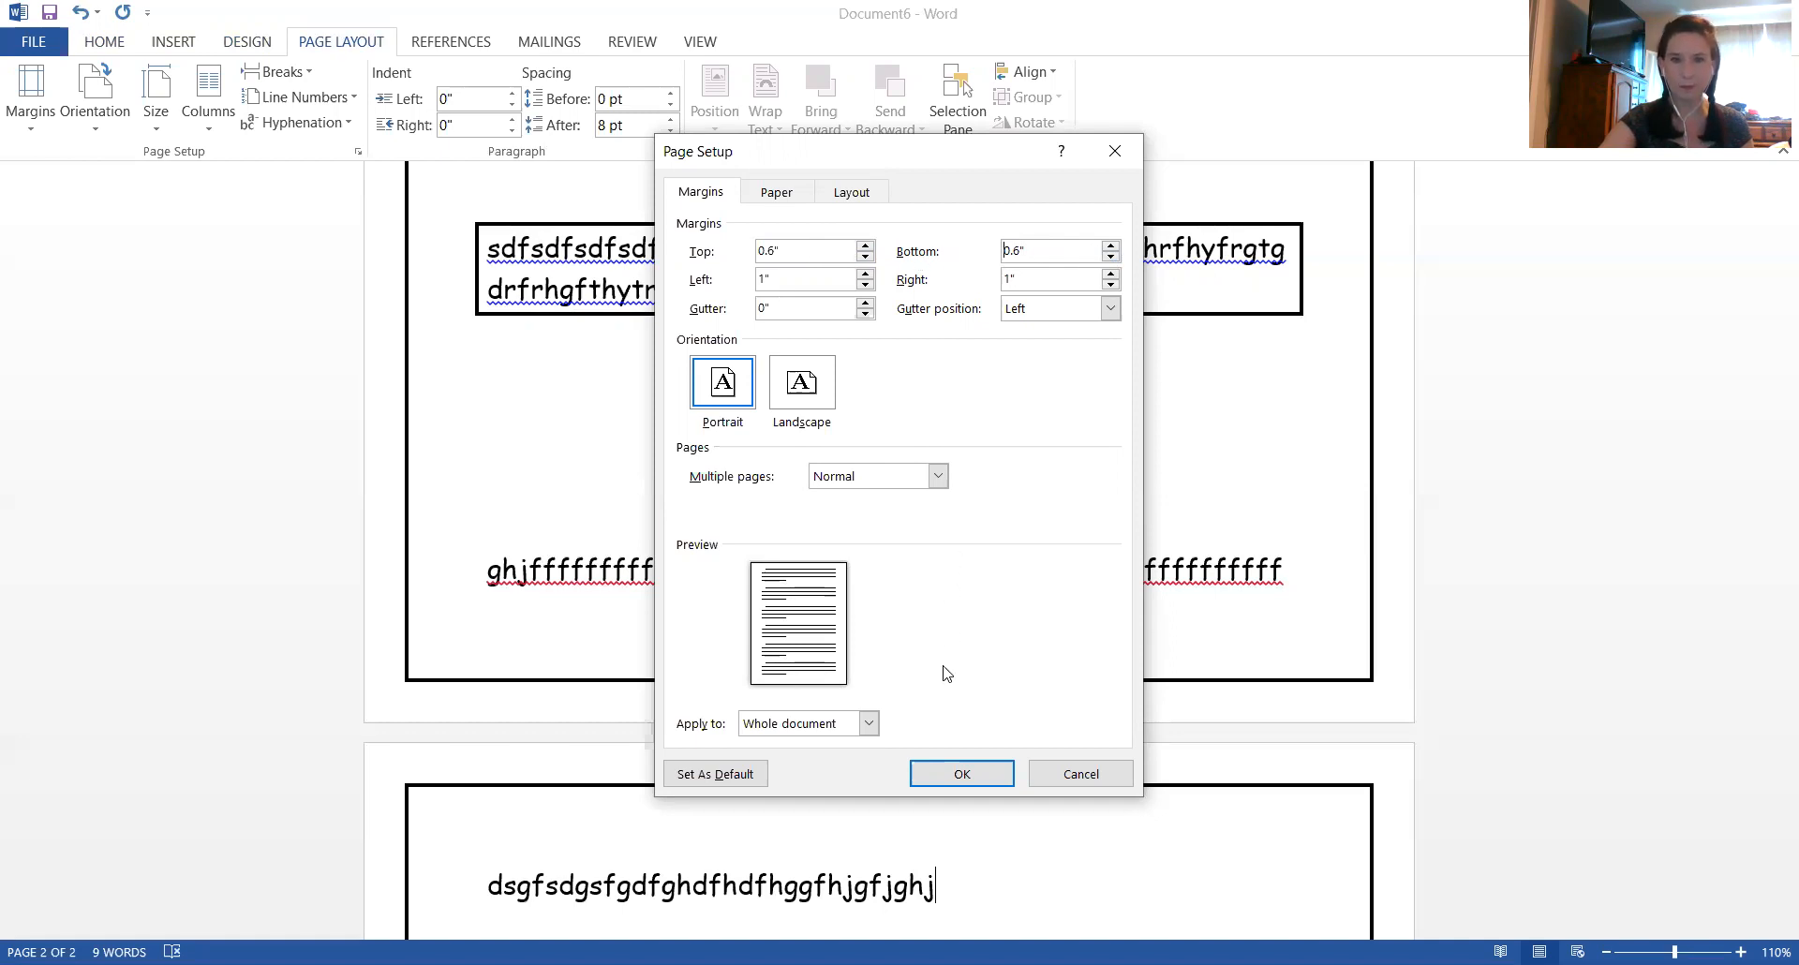
pyautogui.click(947, 773)
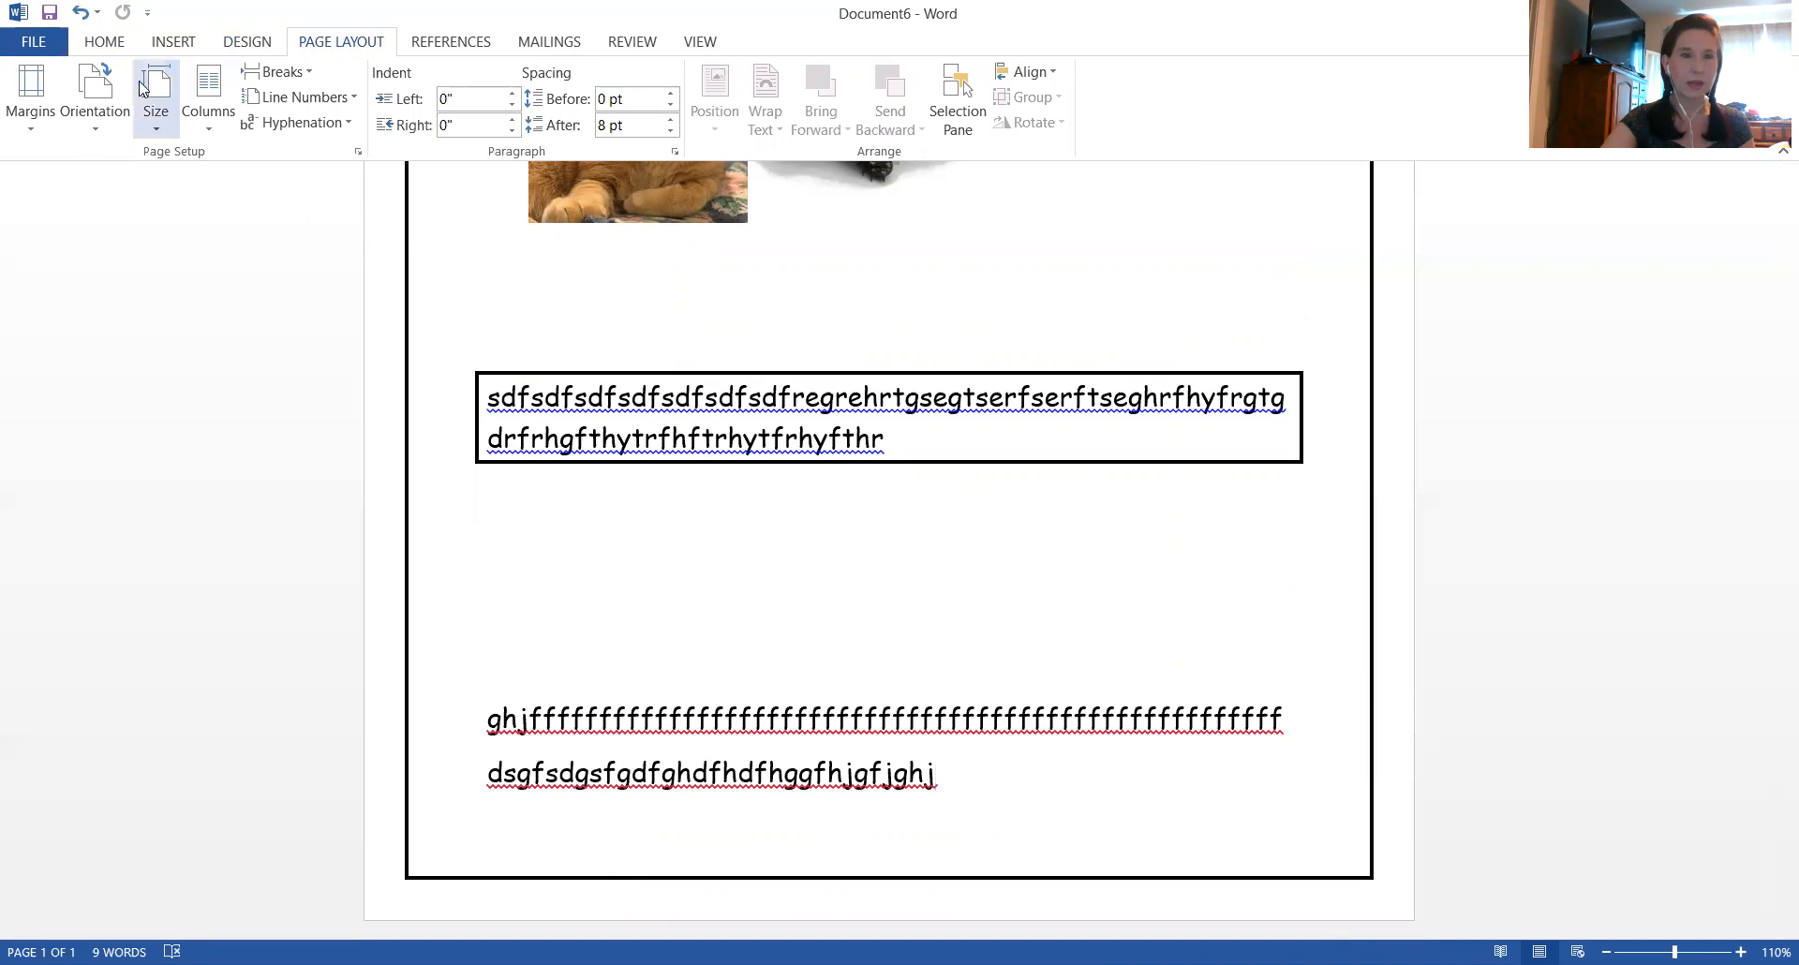
# Revisit the custom margins, lower the top margin to 0.5", return it to 0.6" and apply the settings
pyautogui.click(108, 42)
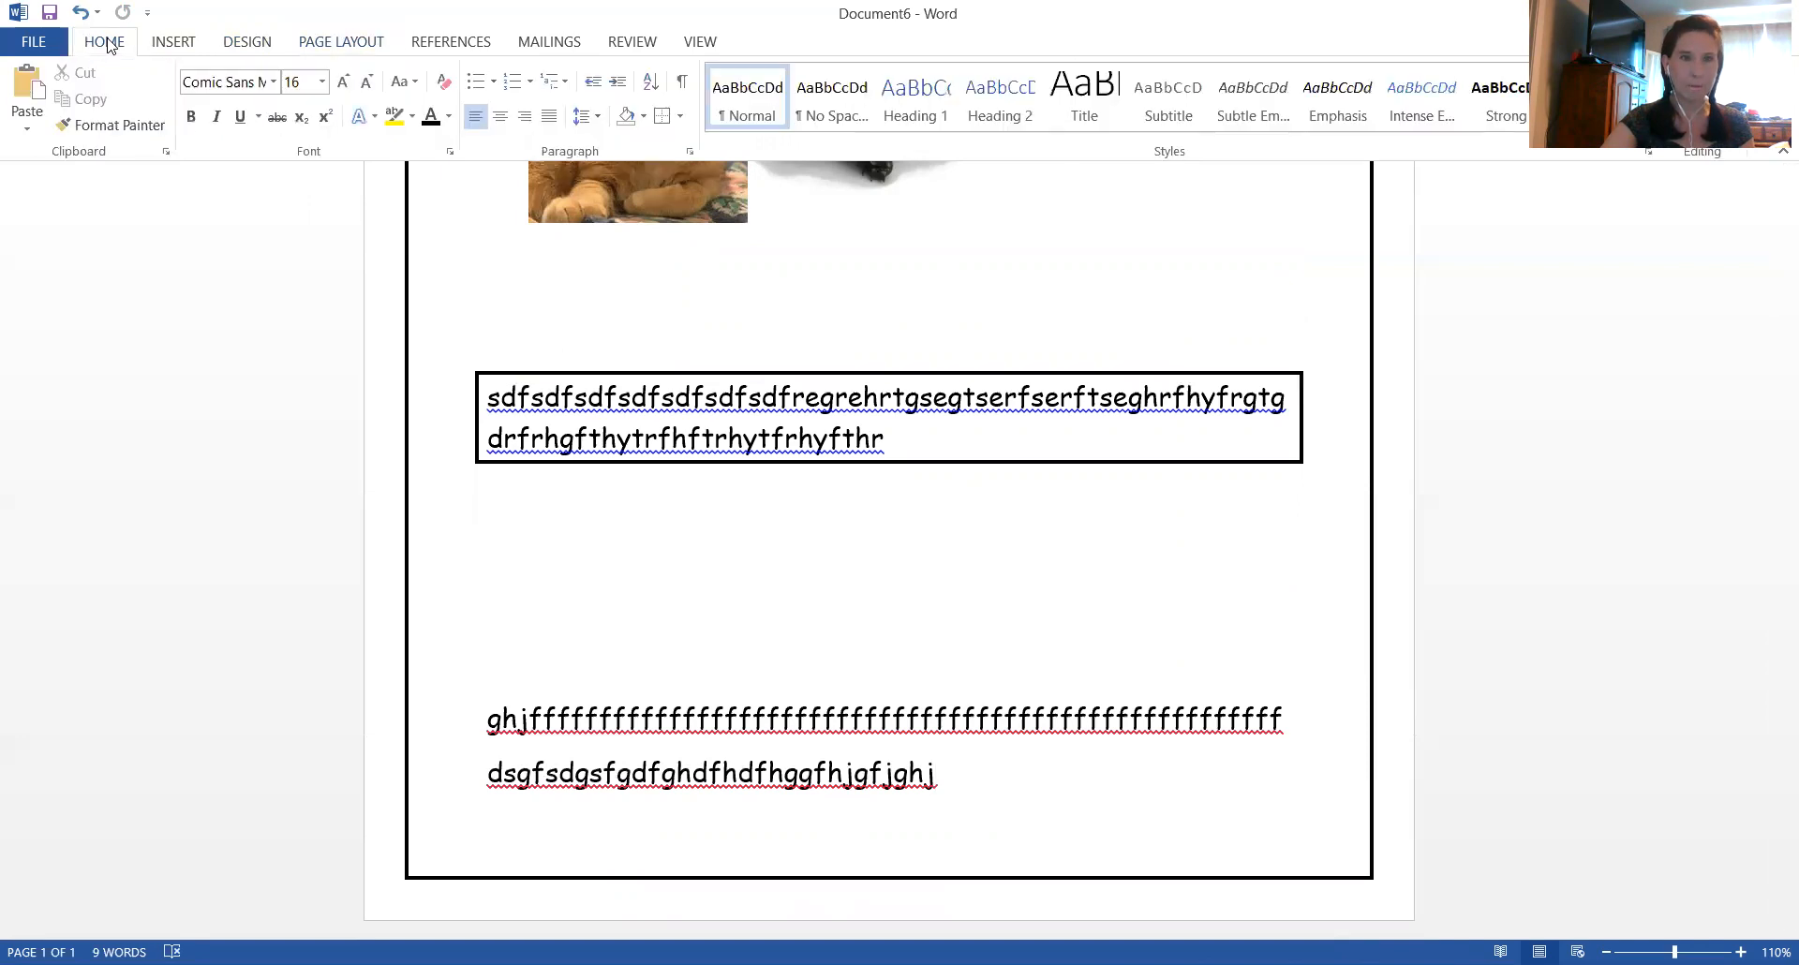
pyautogui.click(335, 48)
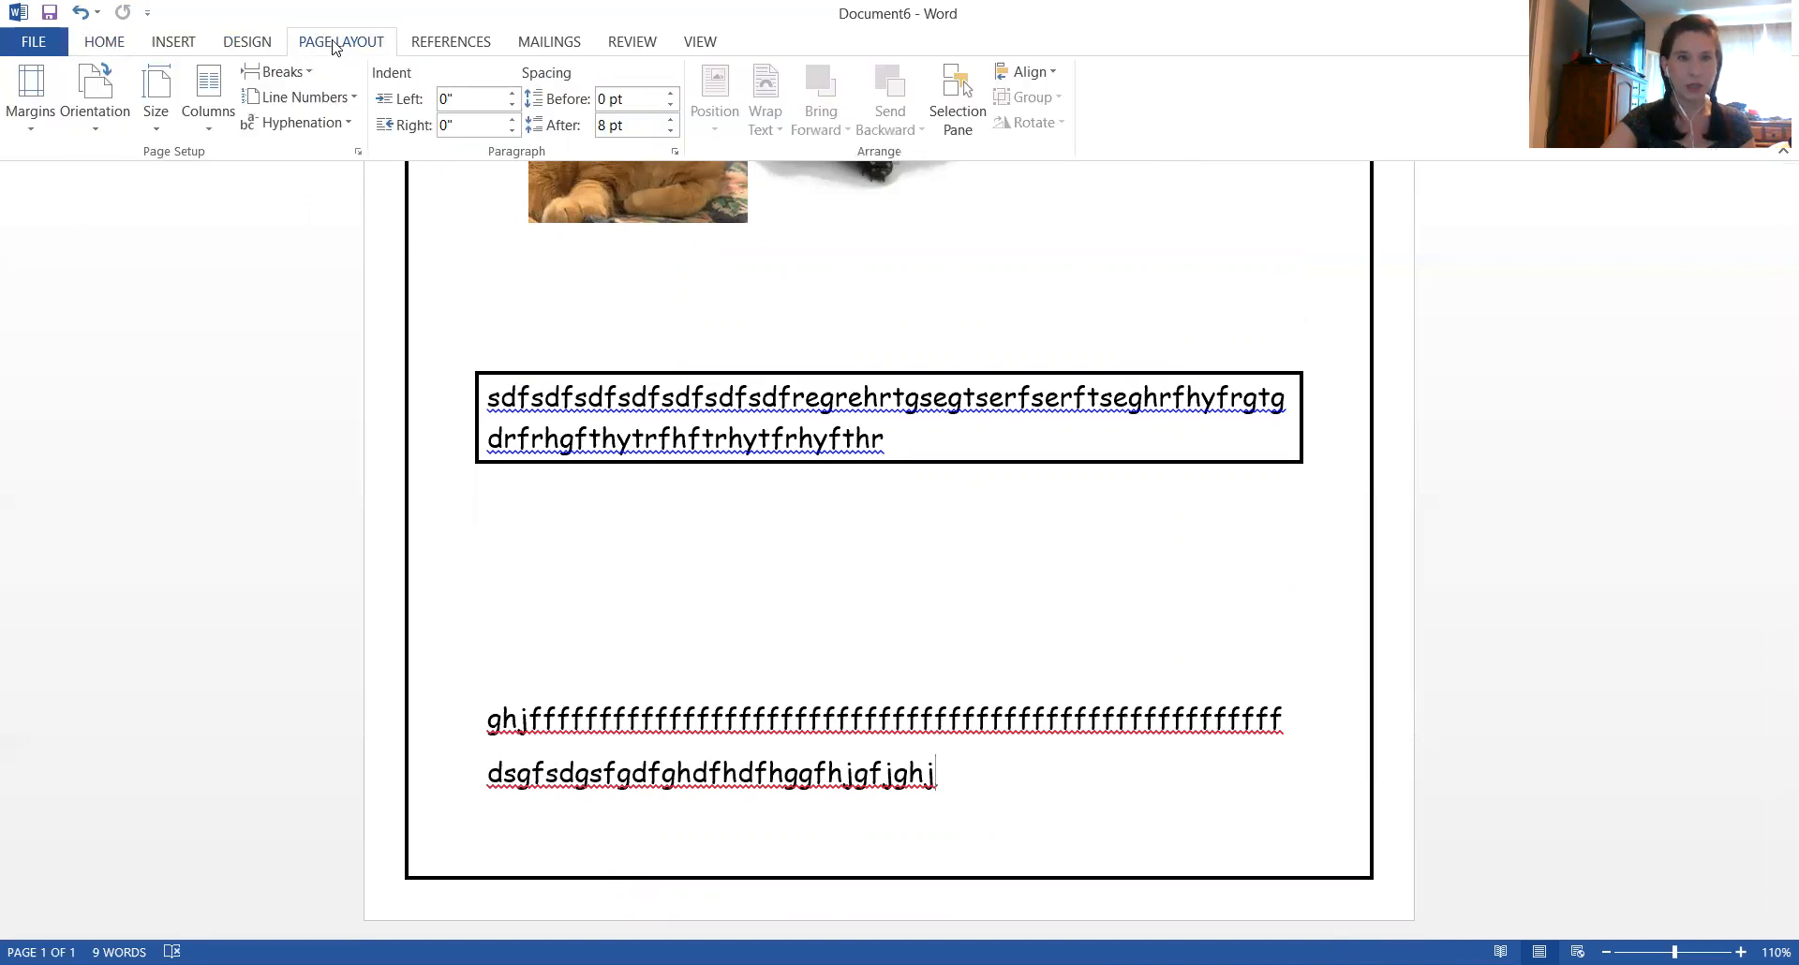
pyautogui.click(40, 98)
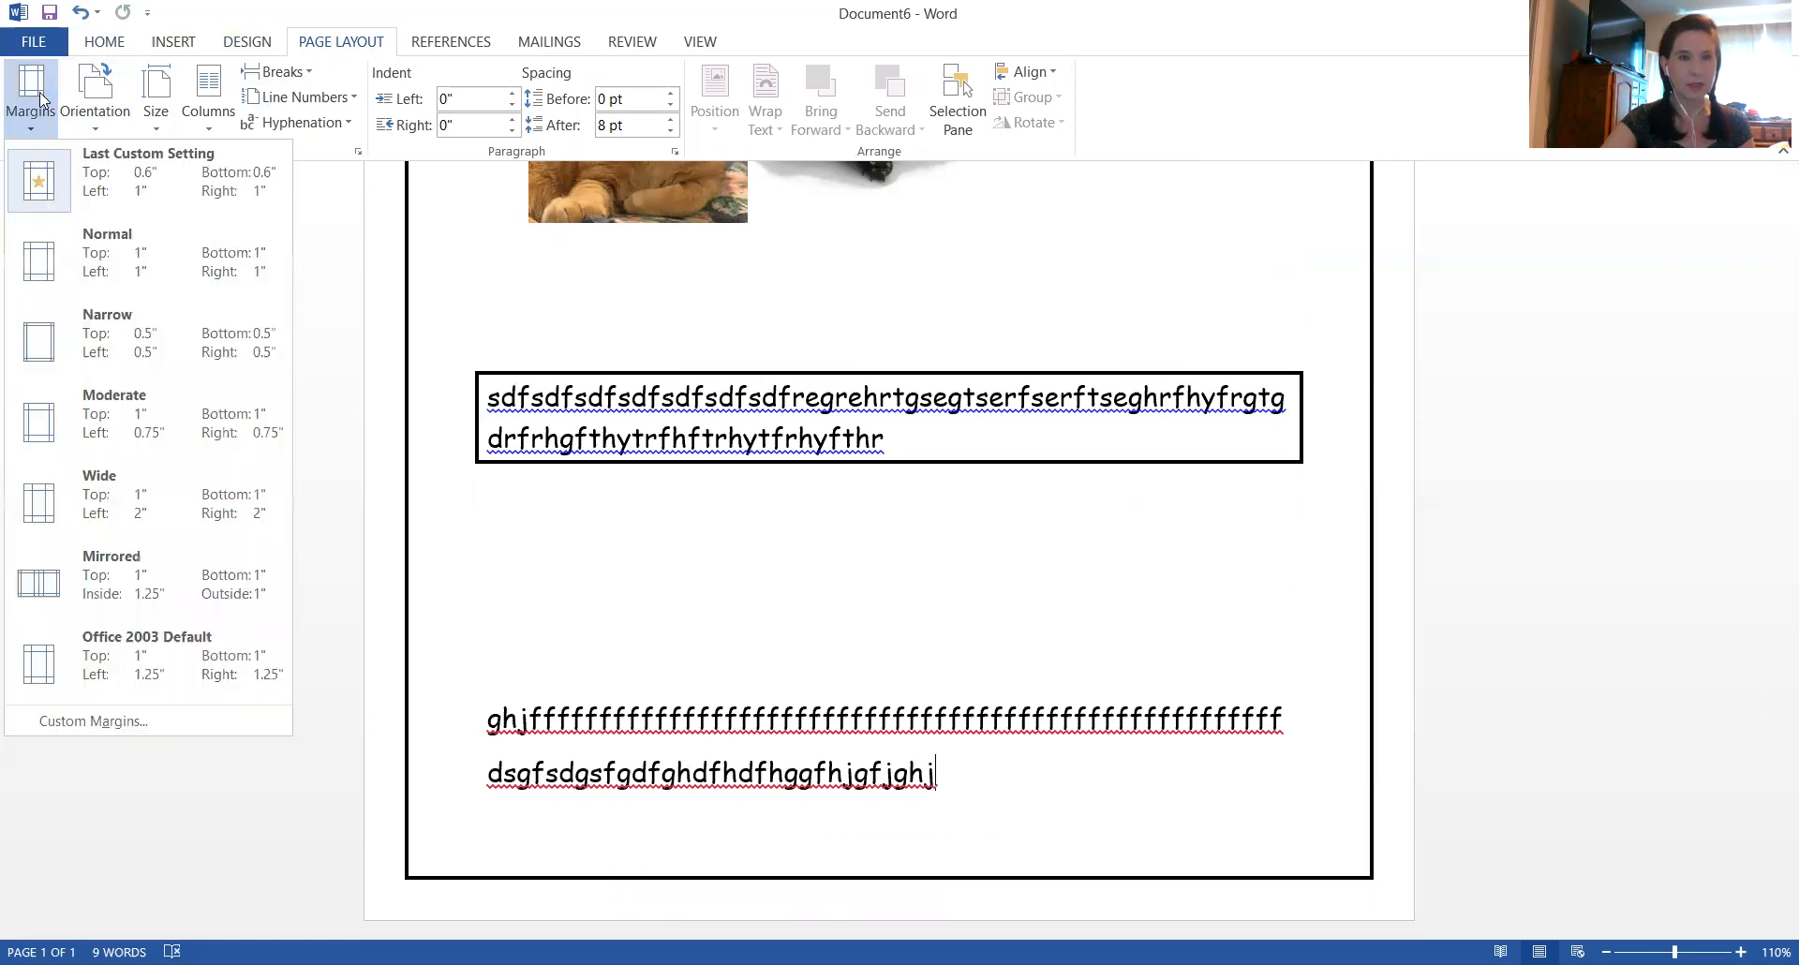
pyautogui.click(58, 722)
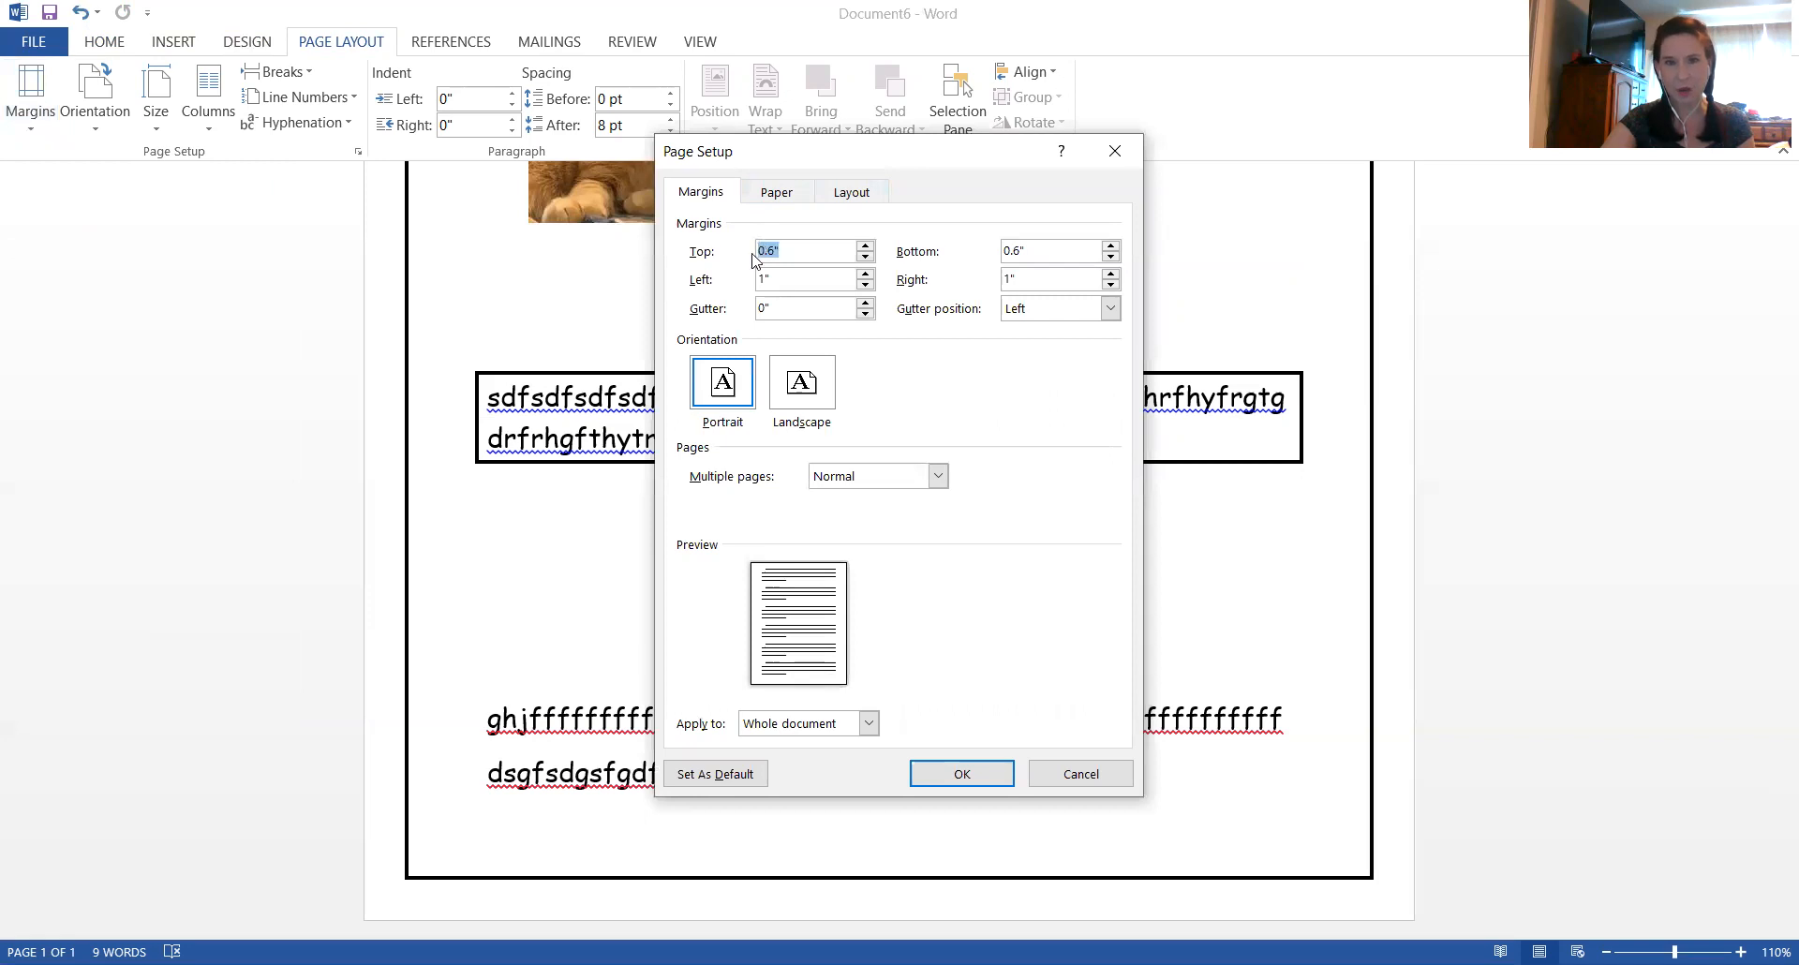
pyautogui.click(865, 256)
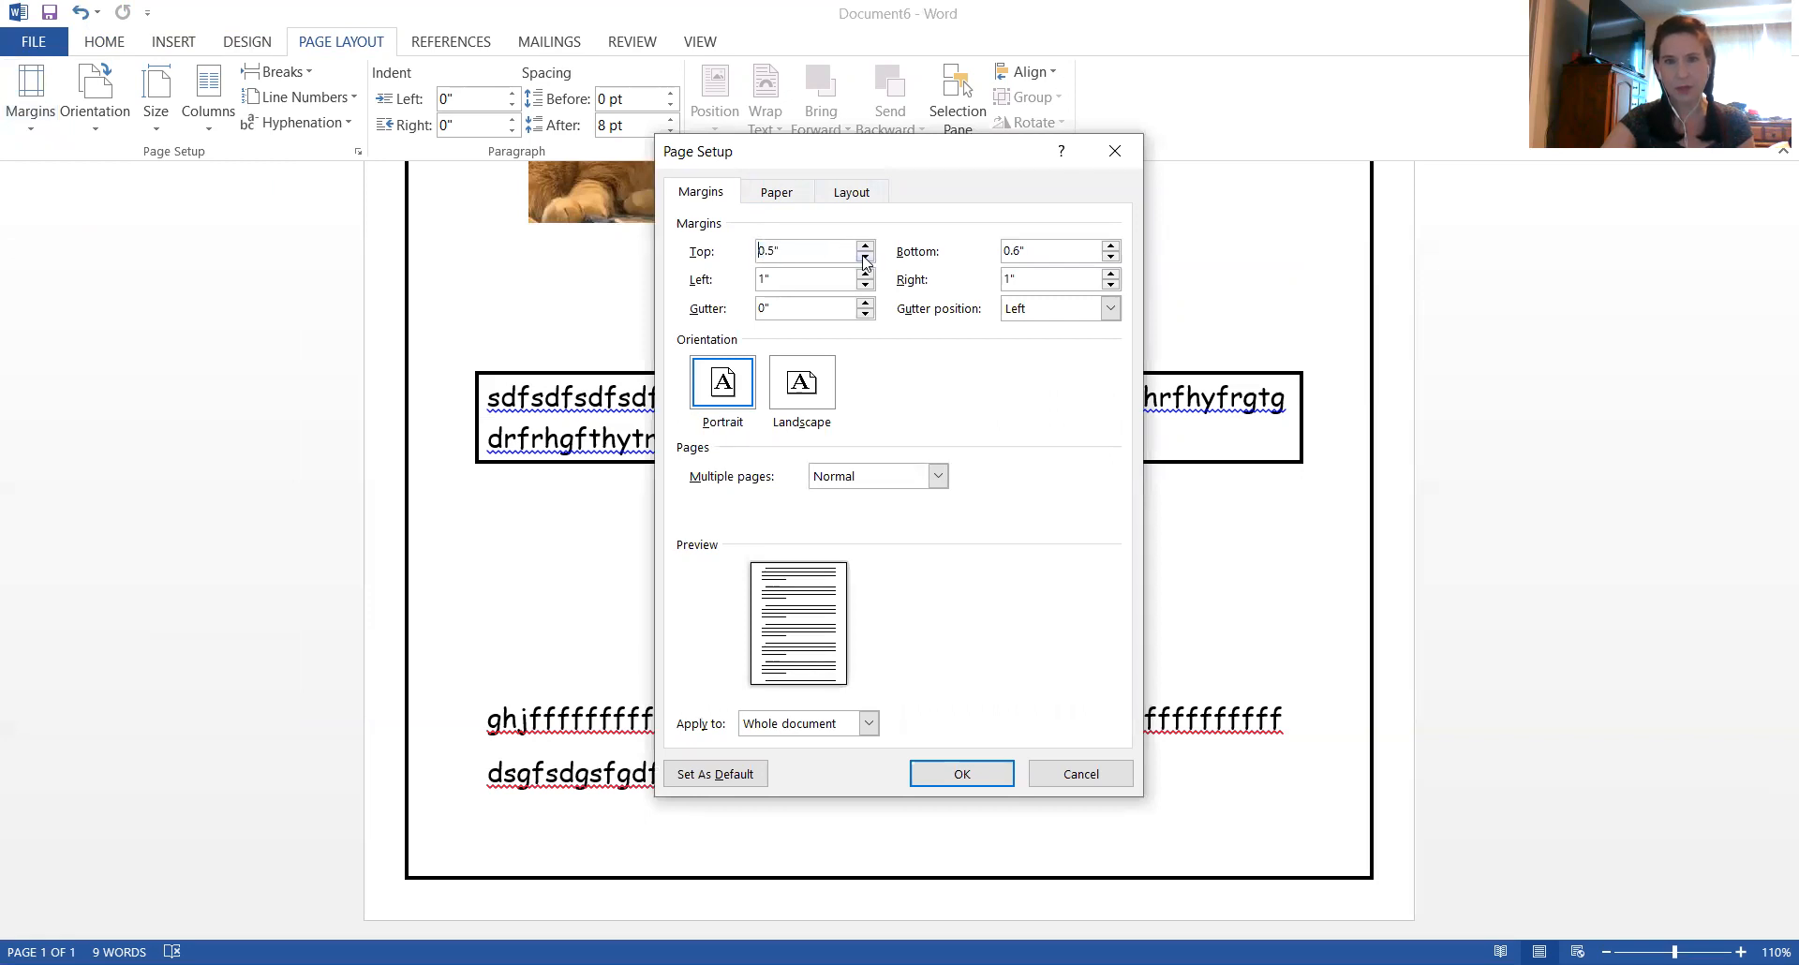
pyautogui.click(865, 246)
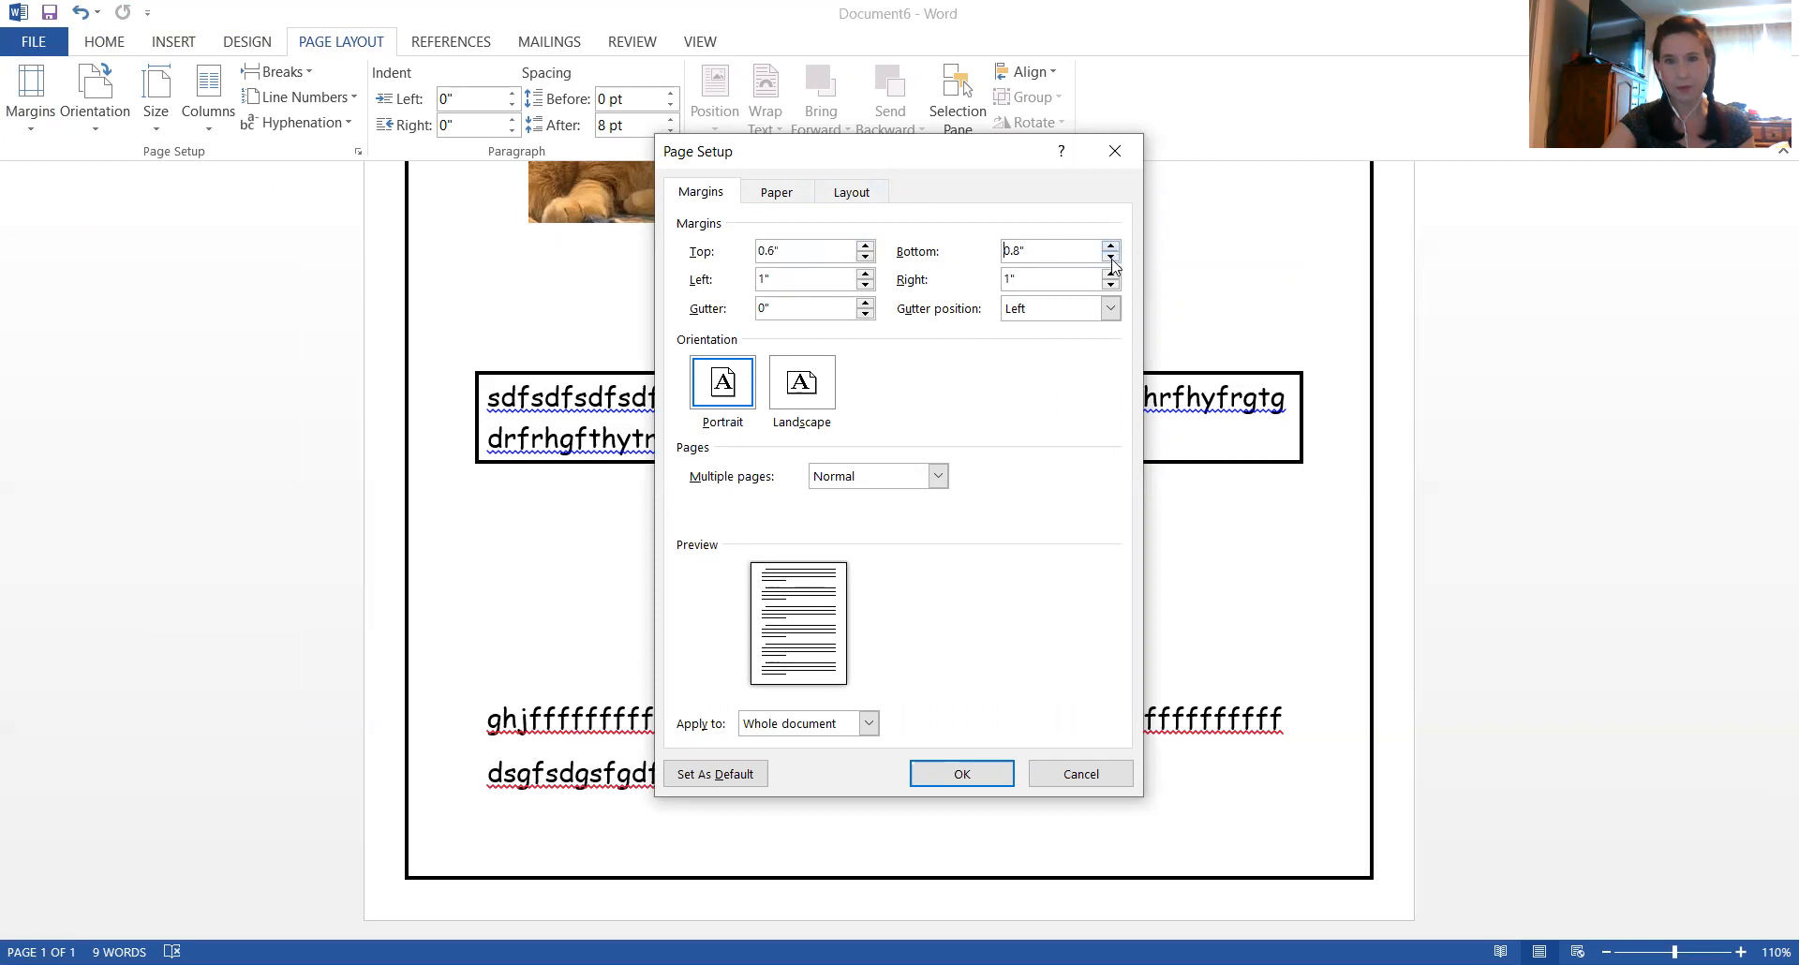
pyautogui.click(949, 776)
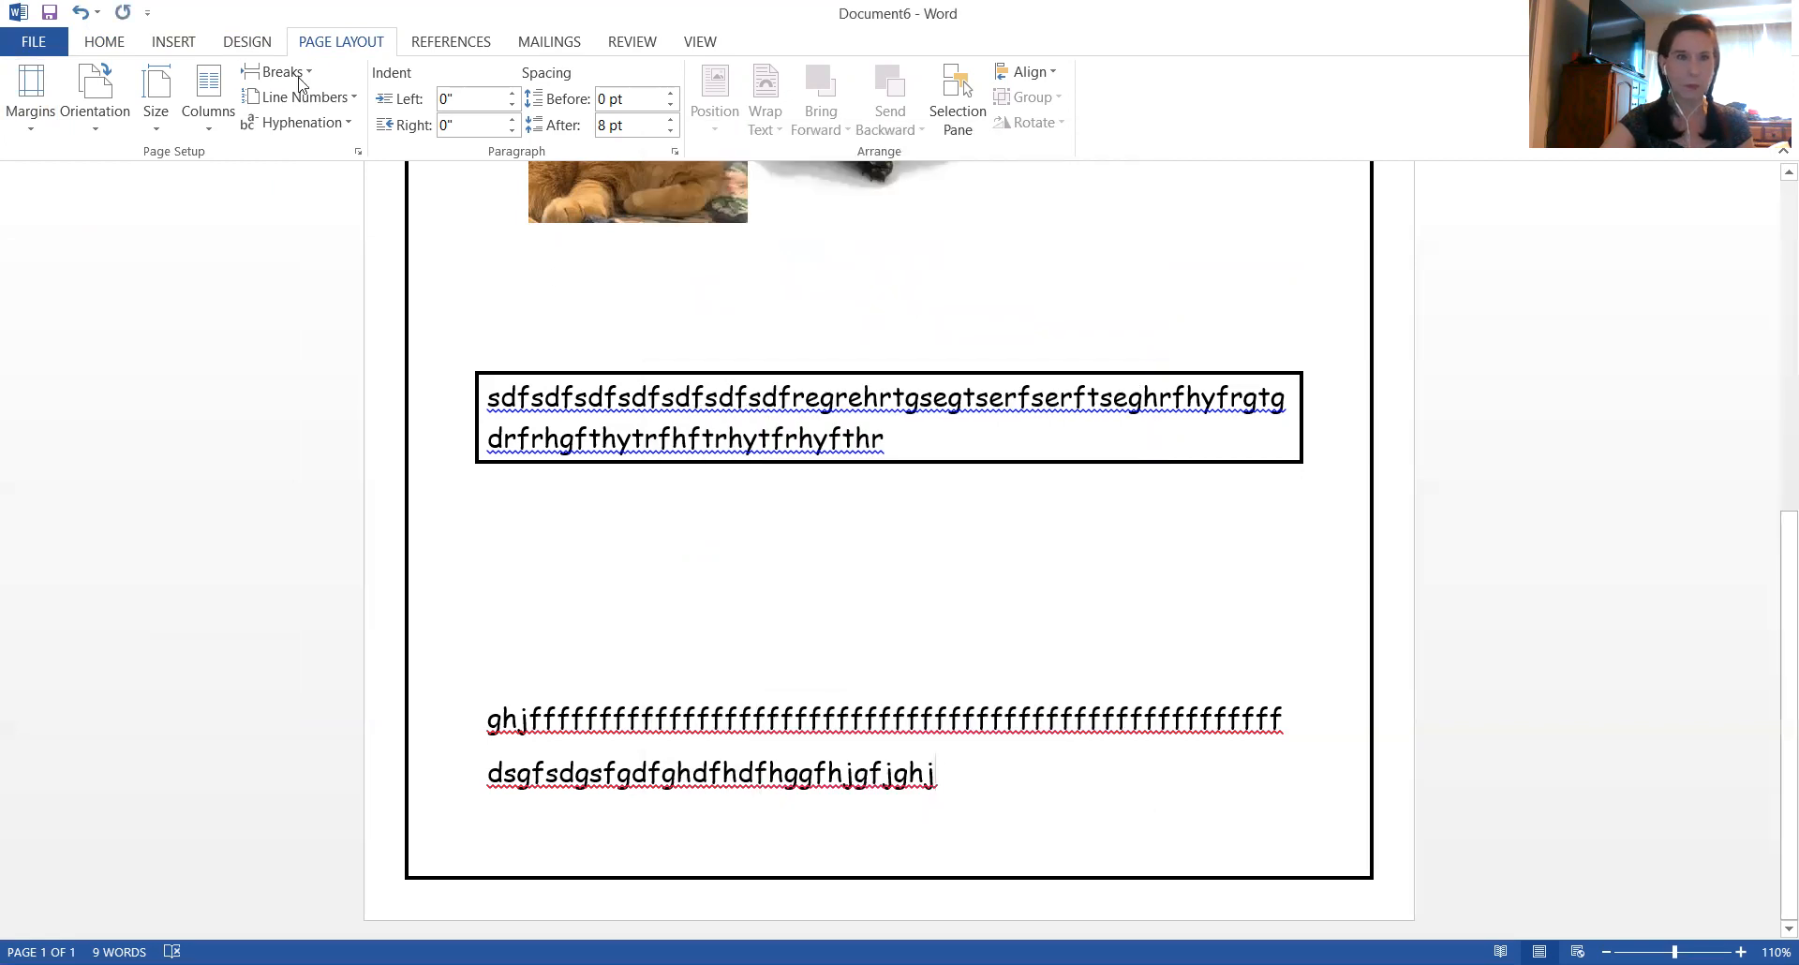
# Turn underlining on and back off at the end of the last filler line
pyautogui.click(106, 41)
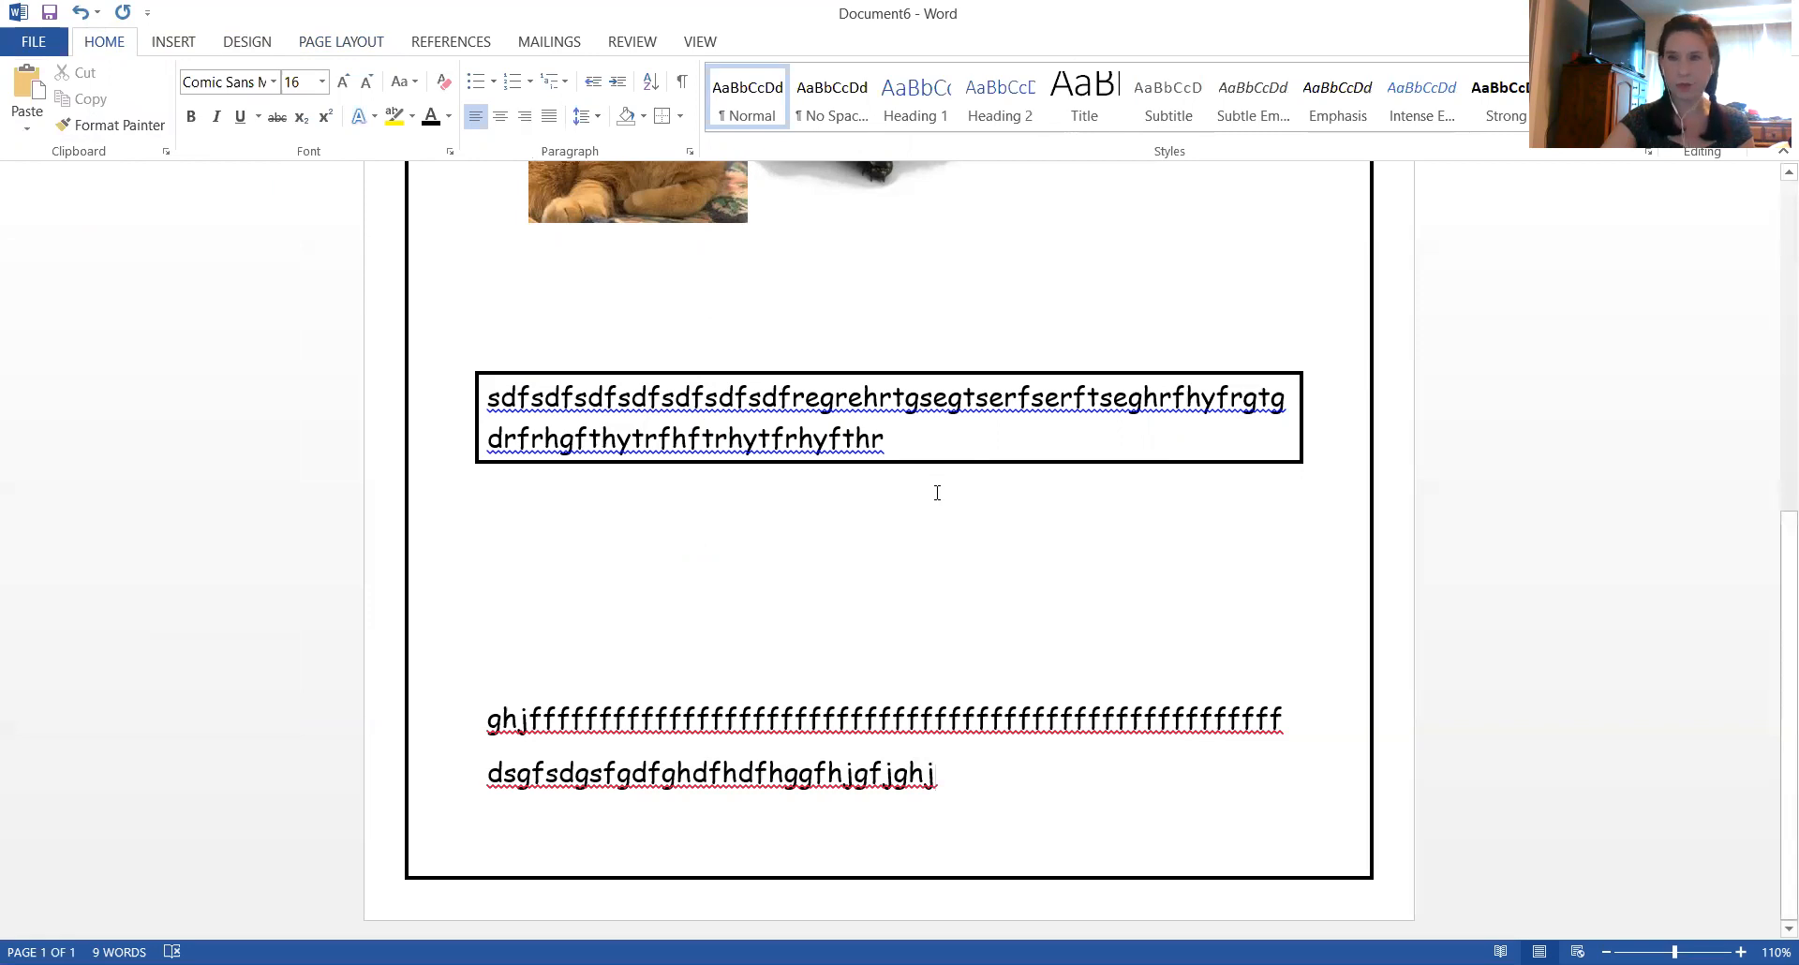
pyautogui.scroll(6, 937, 493)
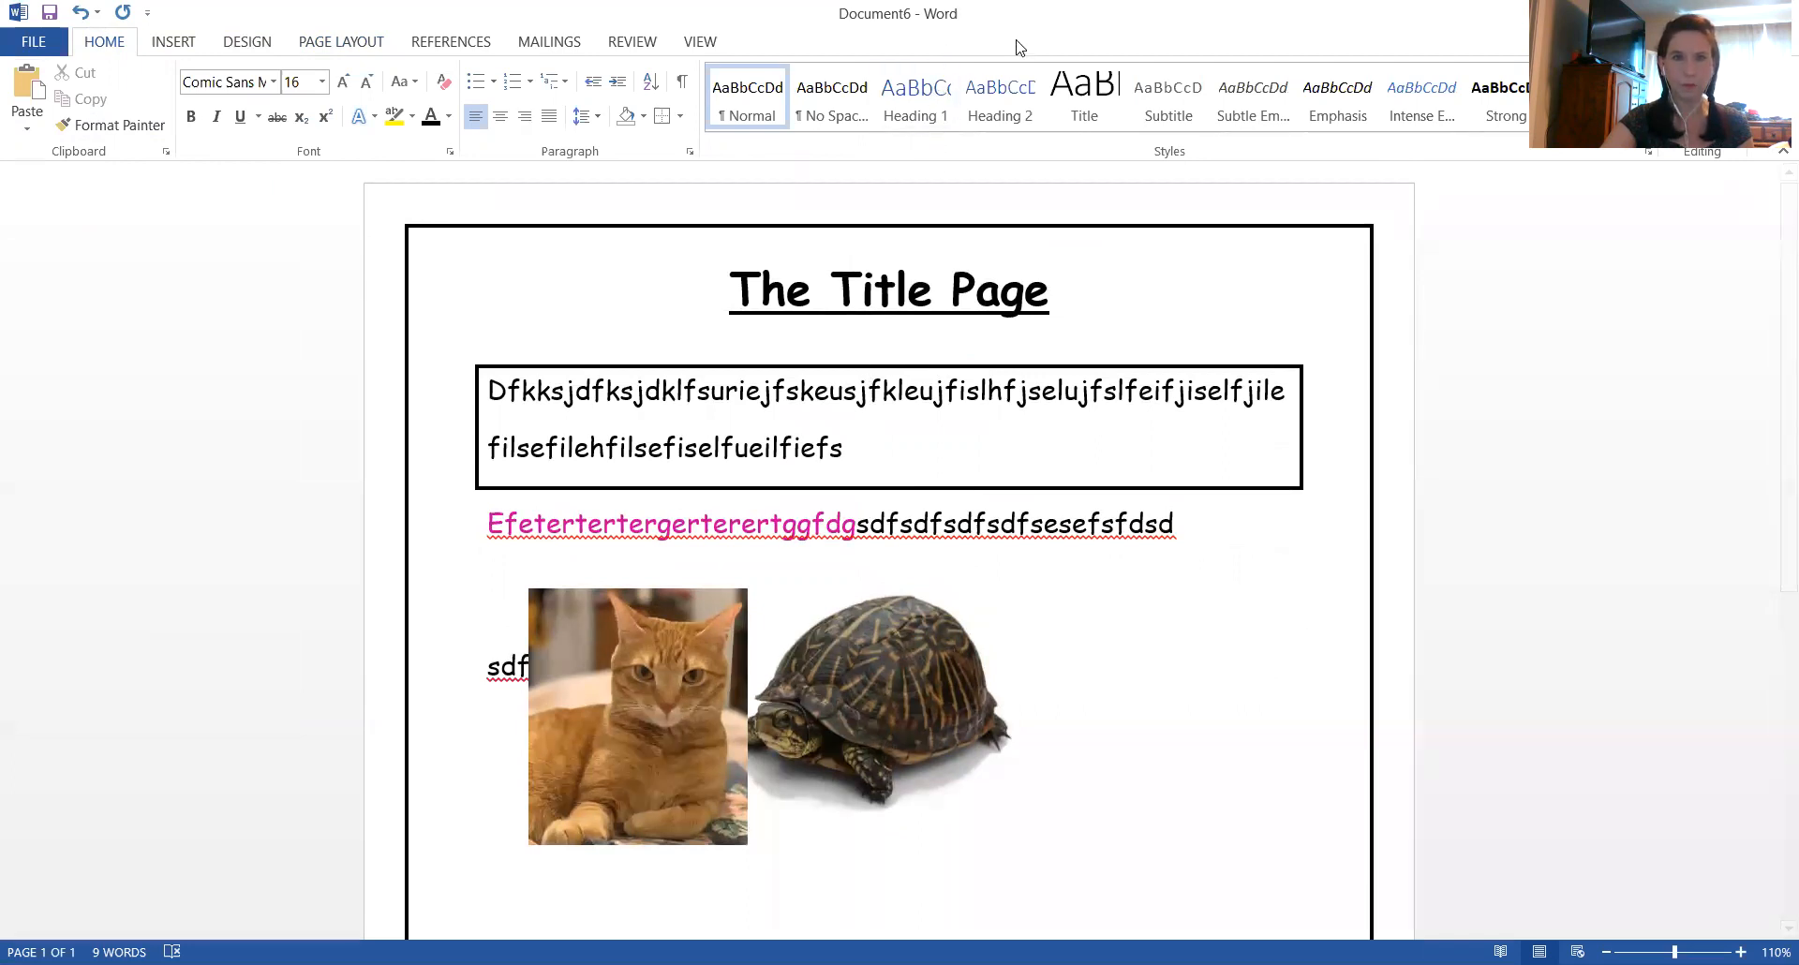
pyautogui.click(774, 237)
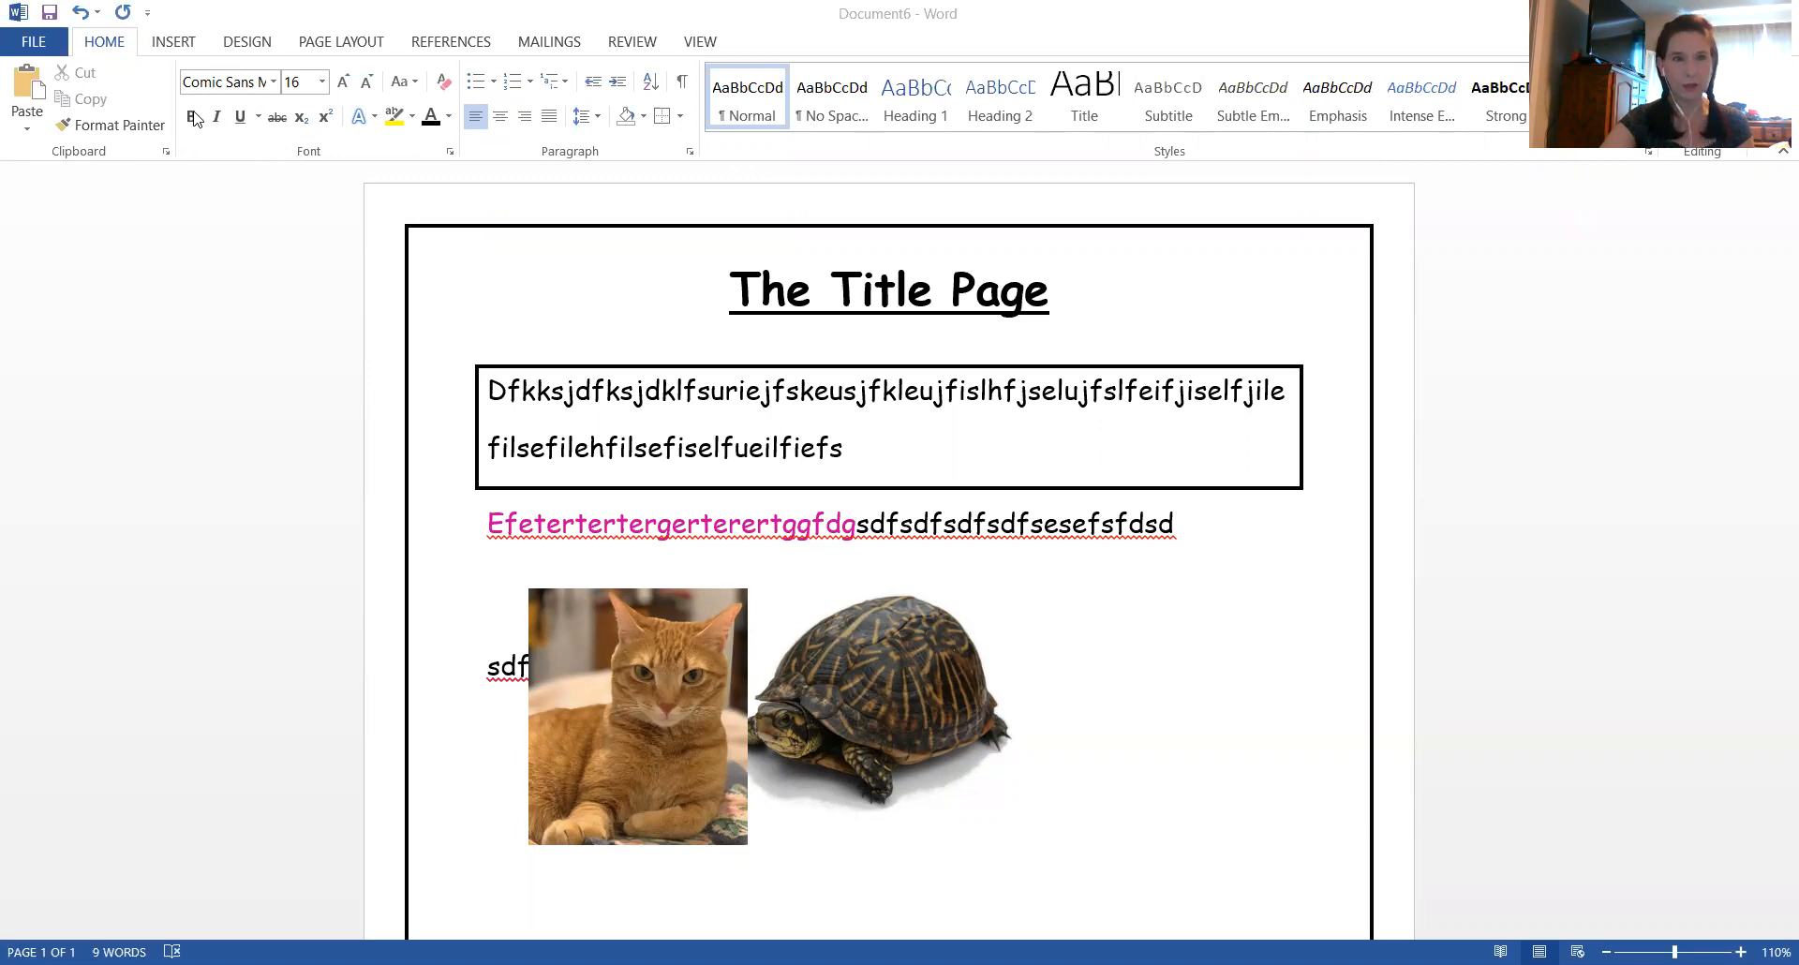
pyautogui.click(240, 116)
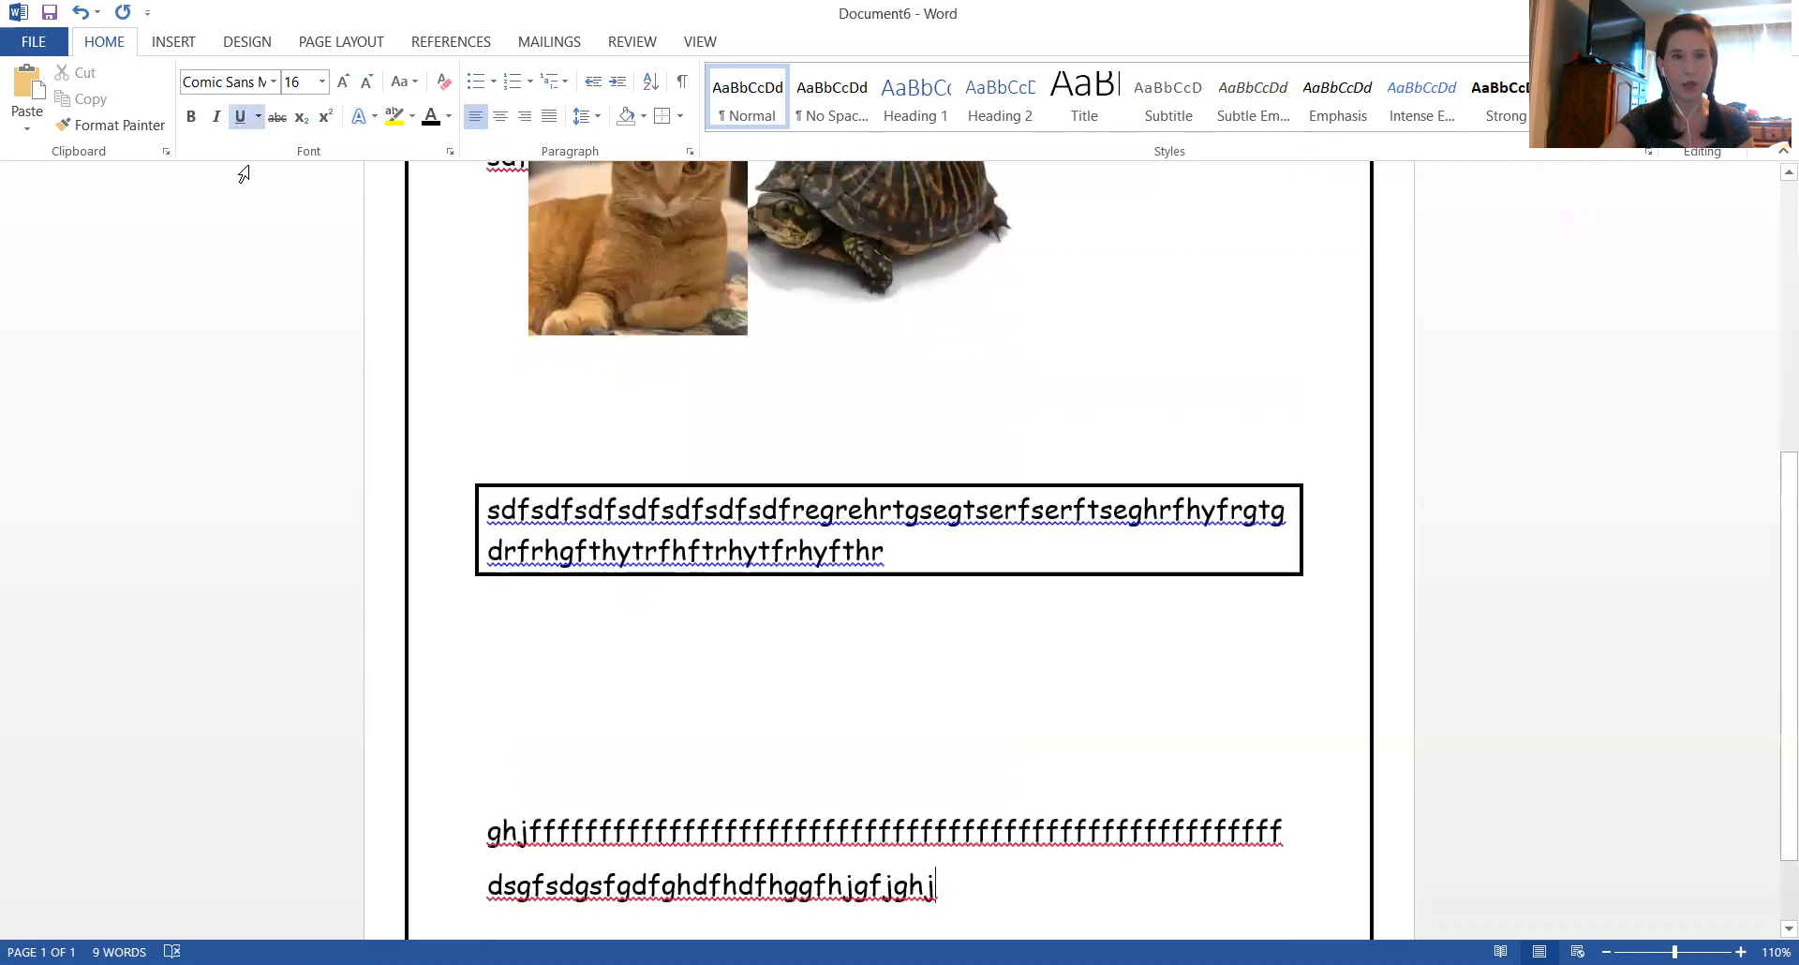
pyautogui.click(241, 120)
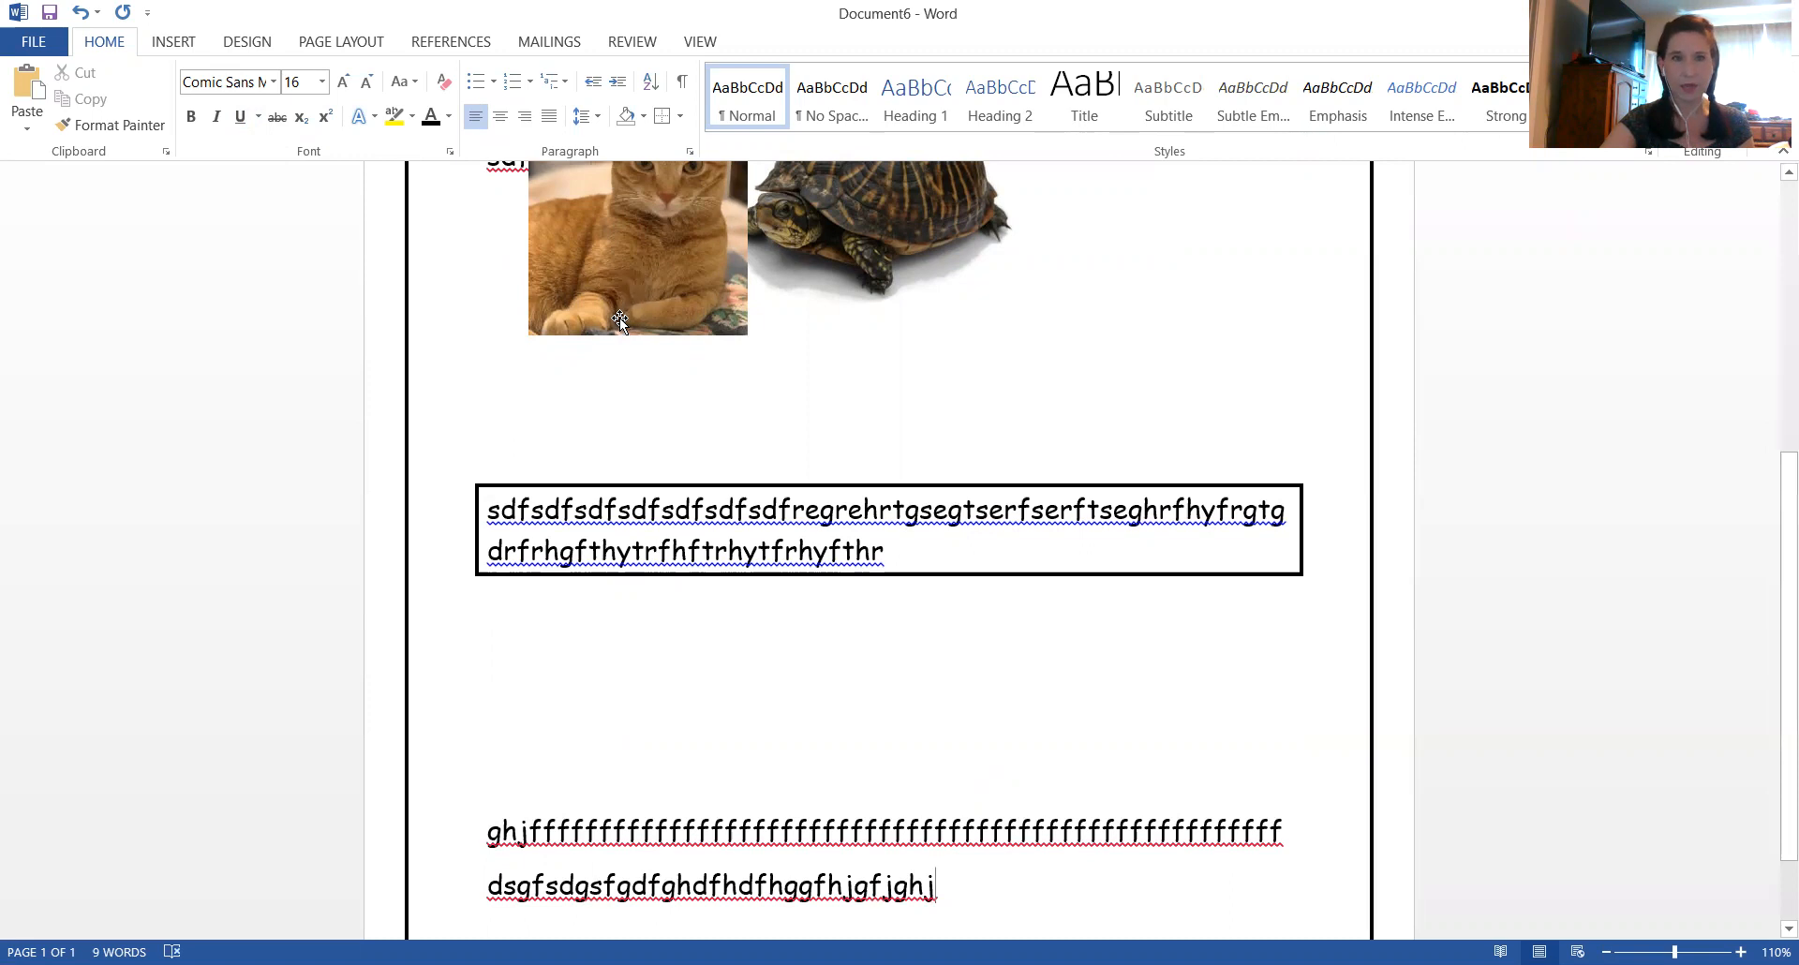
# Look through the available font colours and leave the text colour as it is
pyautogui.scroll(5, 620, 318)
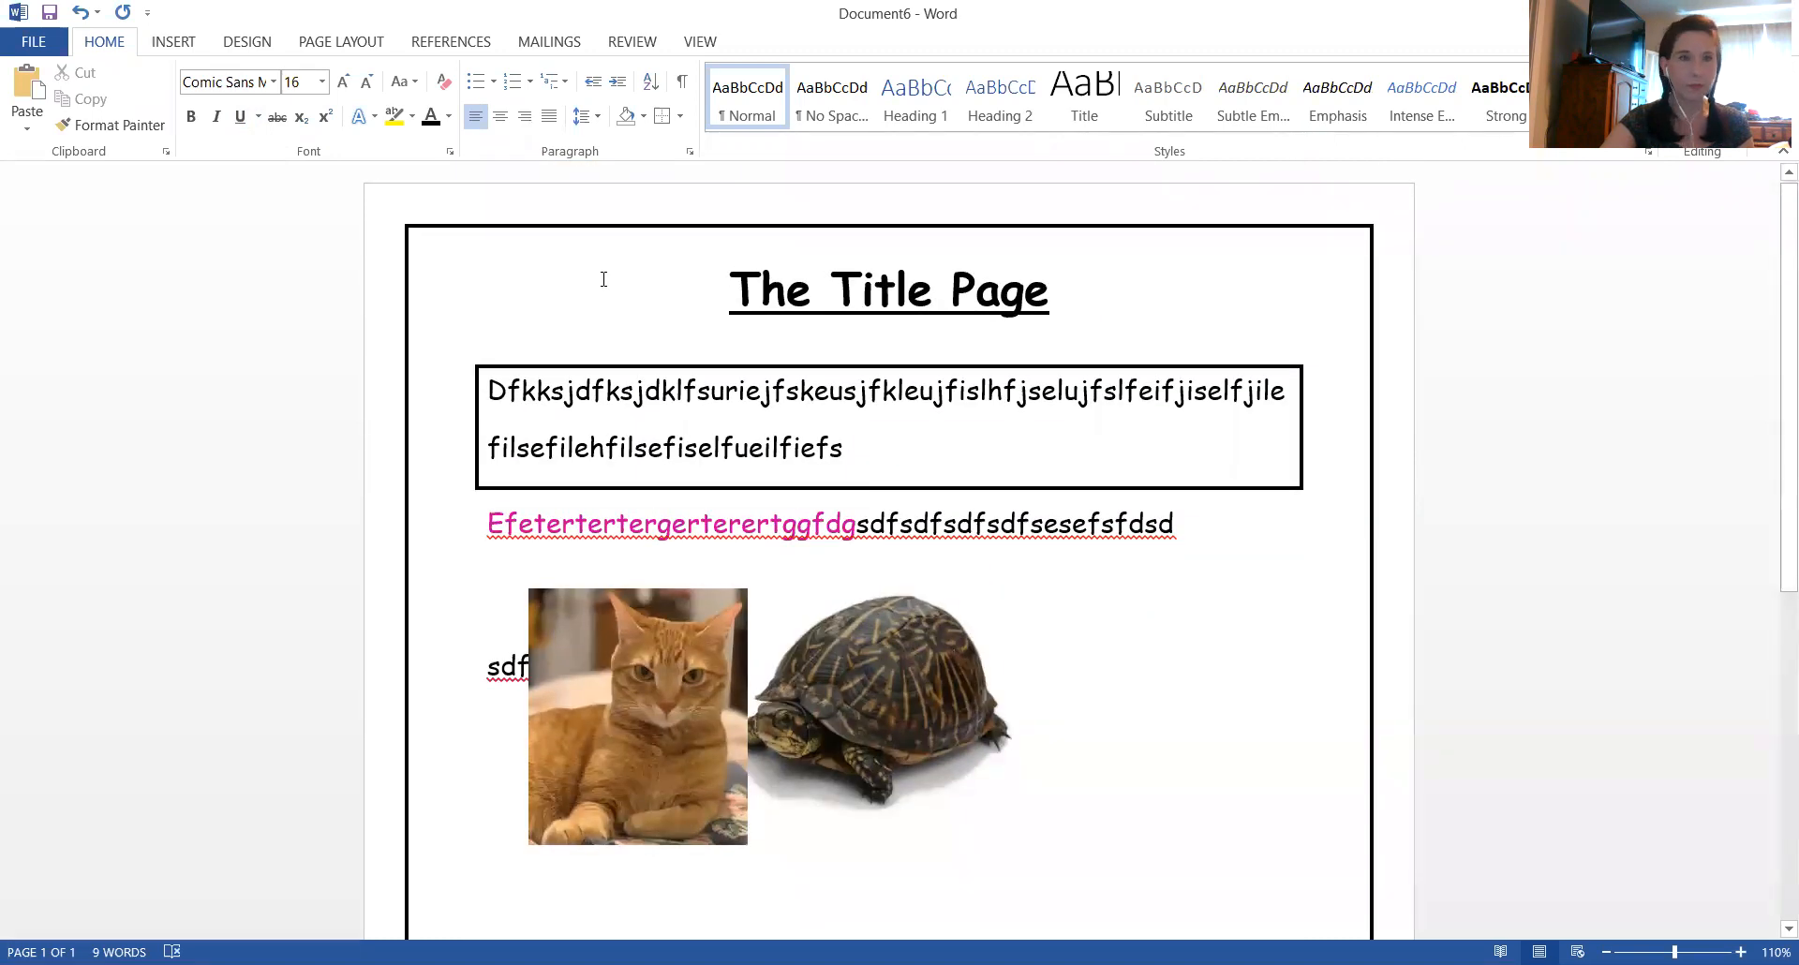
pyautogui.click(450, 117)
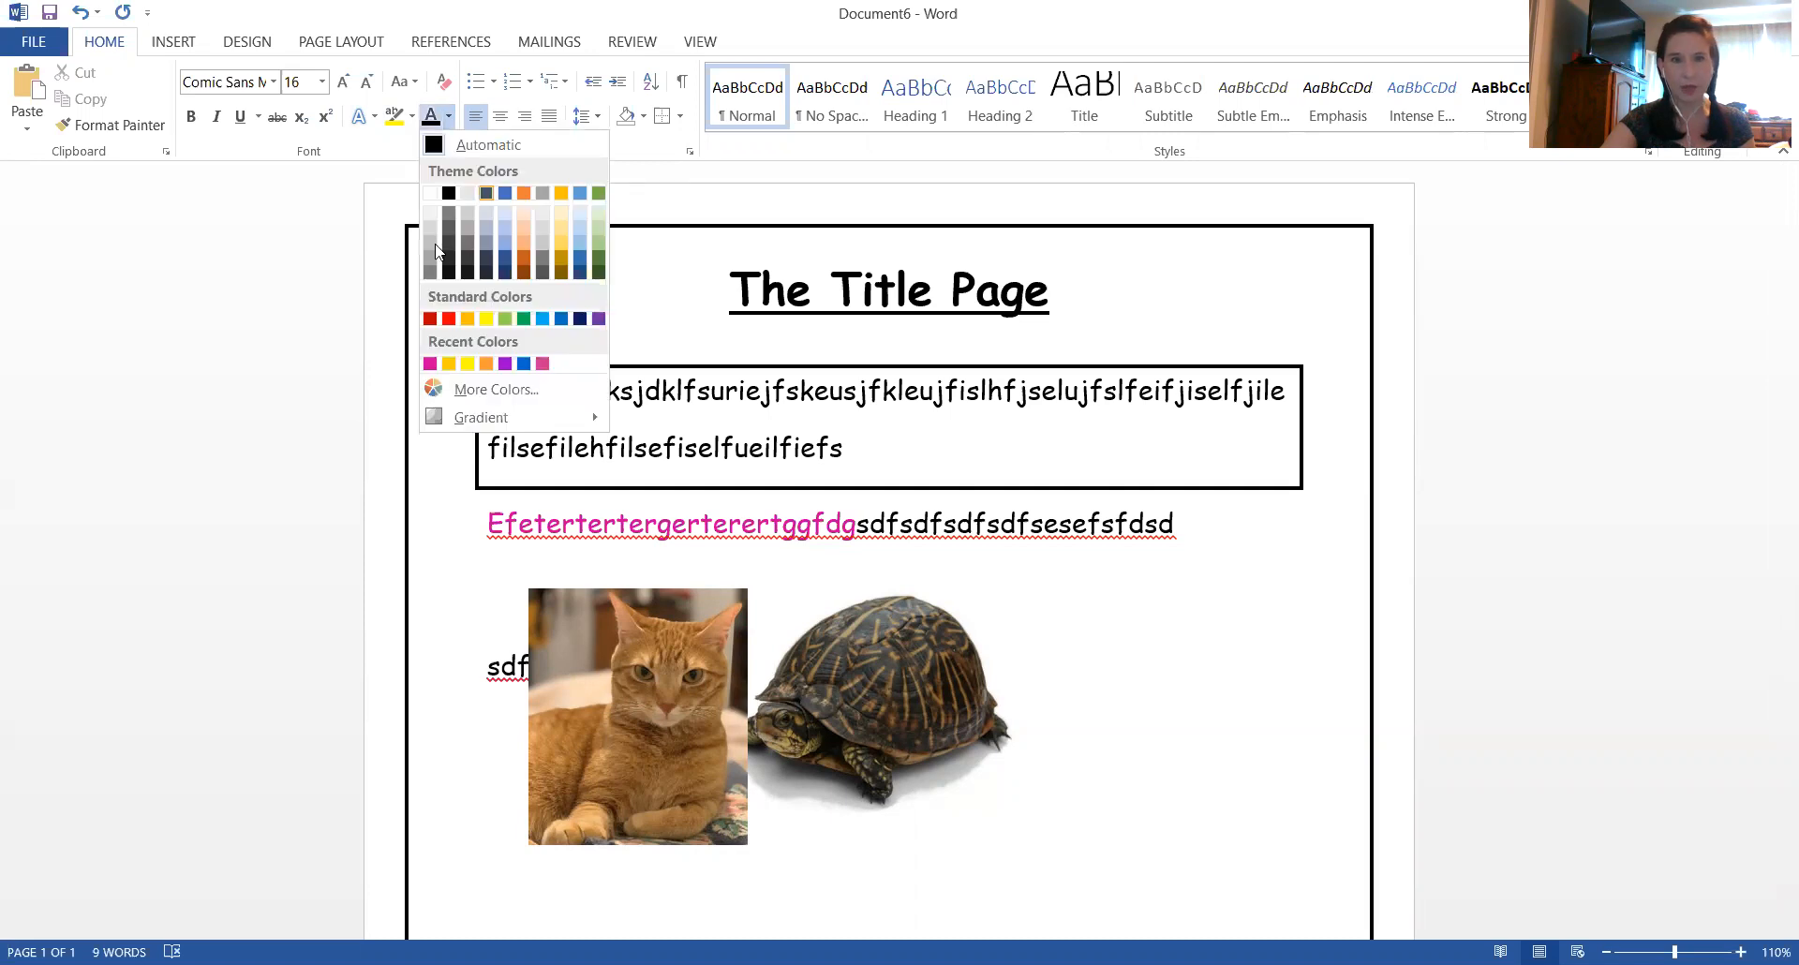
pyautogui.scroll(-5, 434, 269)
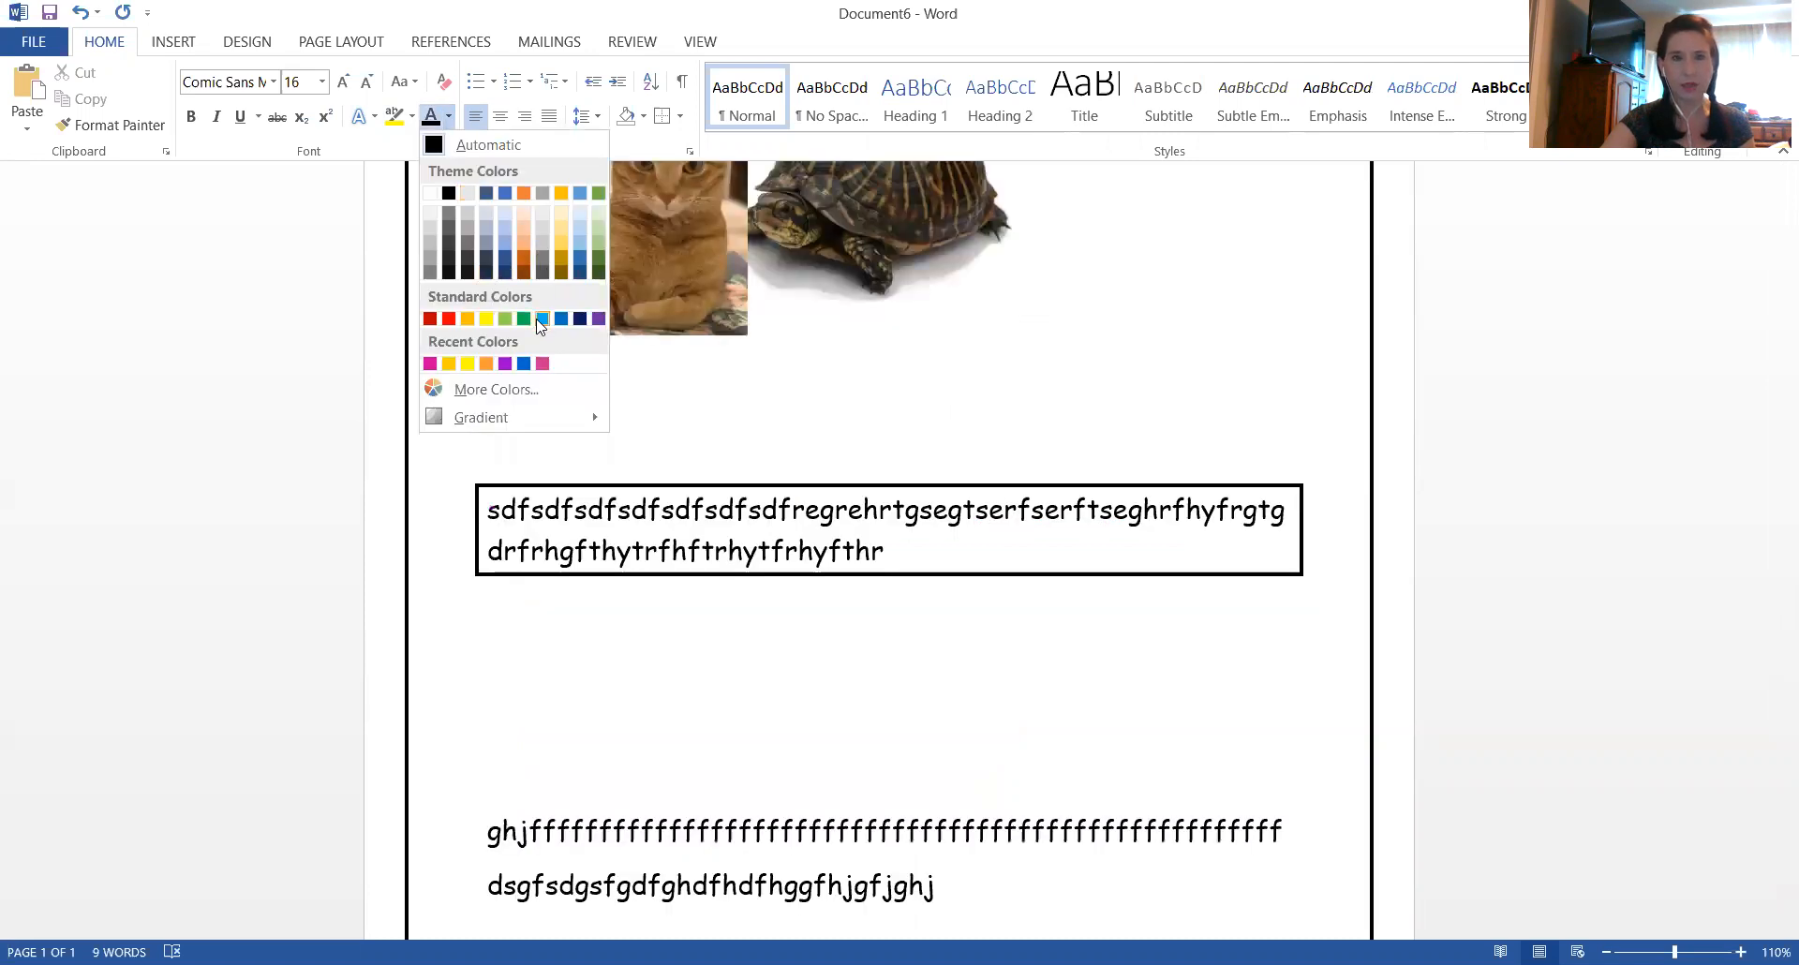
pyautogui.scroll(5, 548, 342)
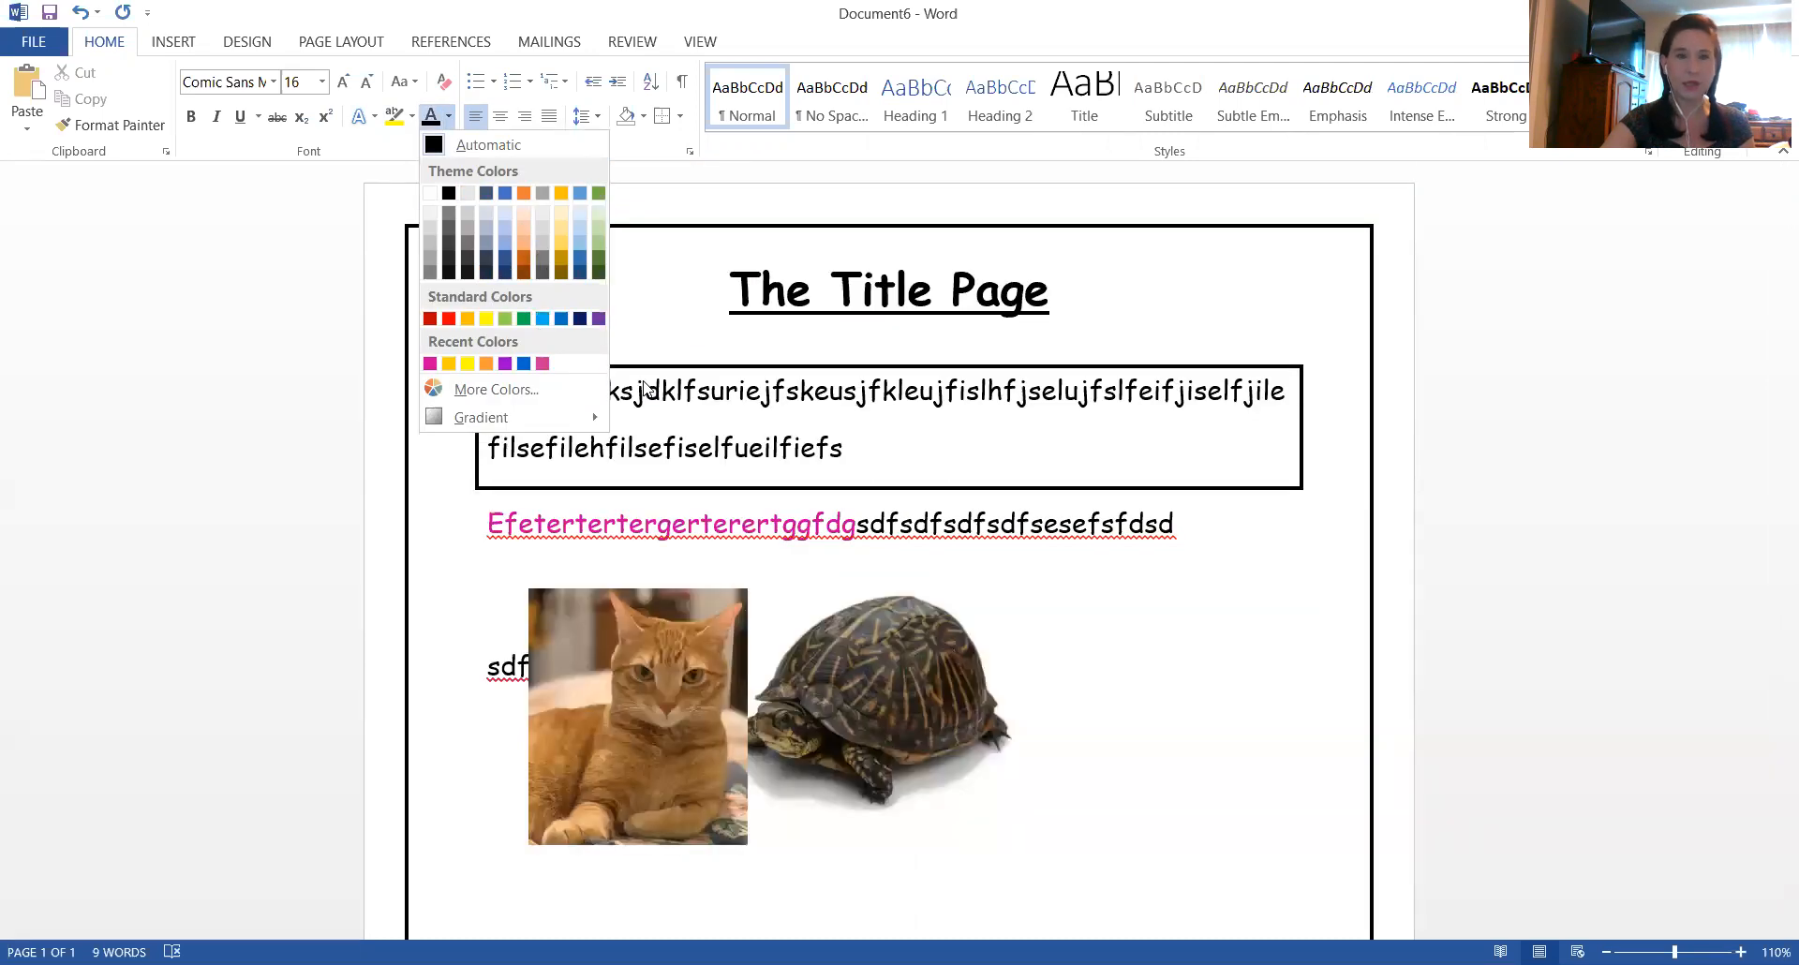
pyautogui.click(1022, 581)
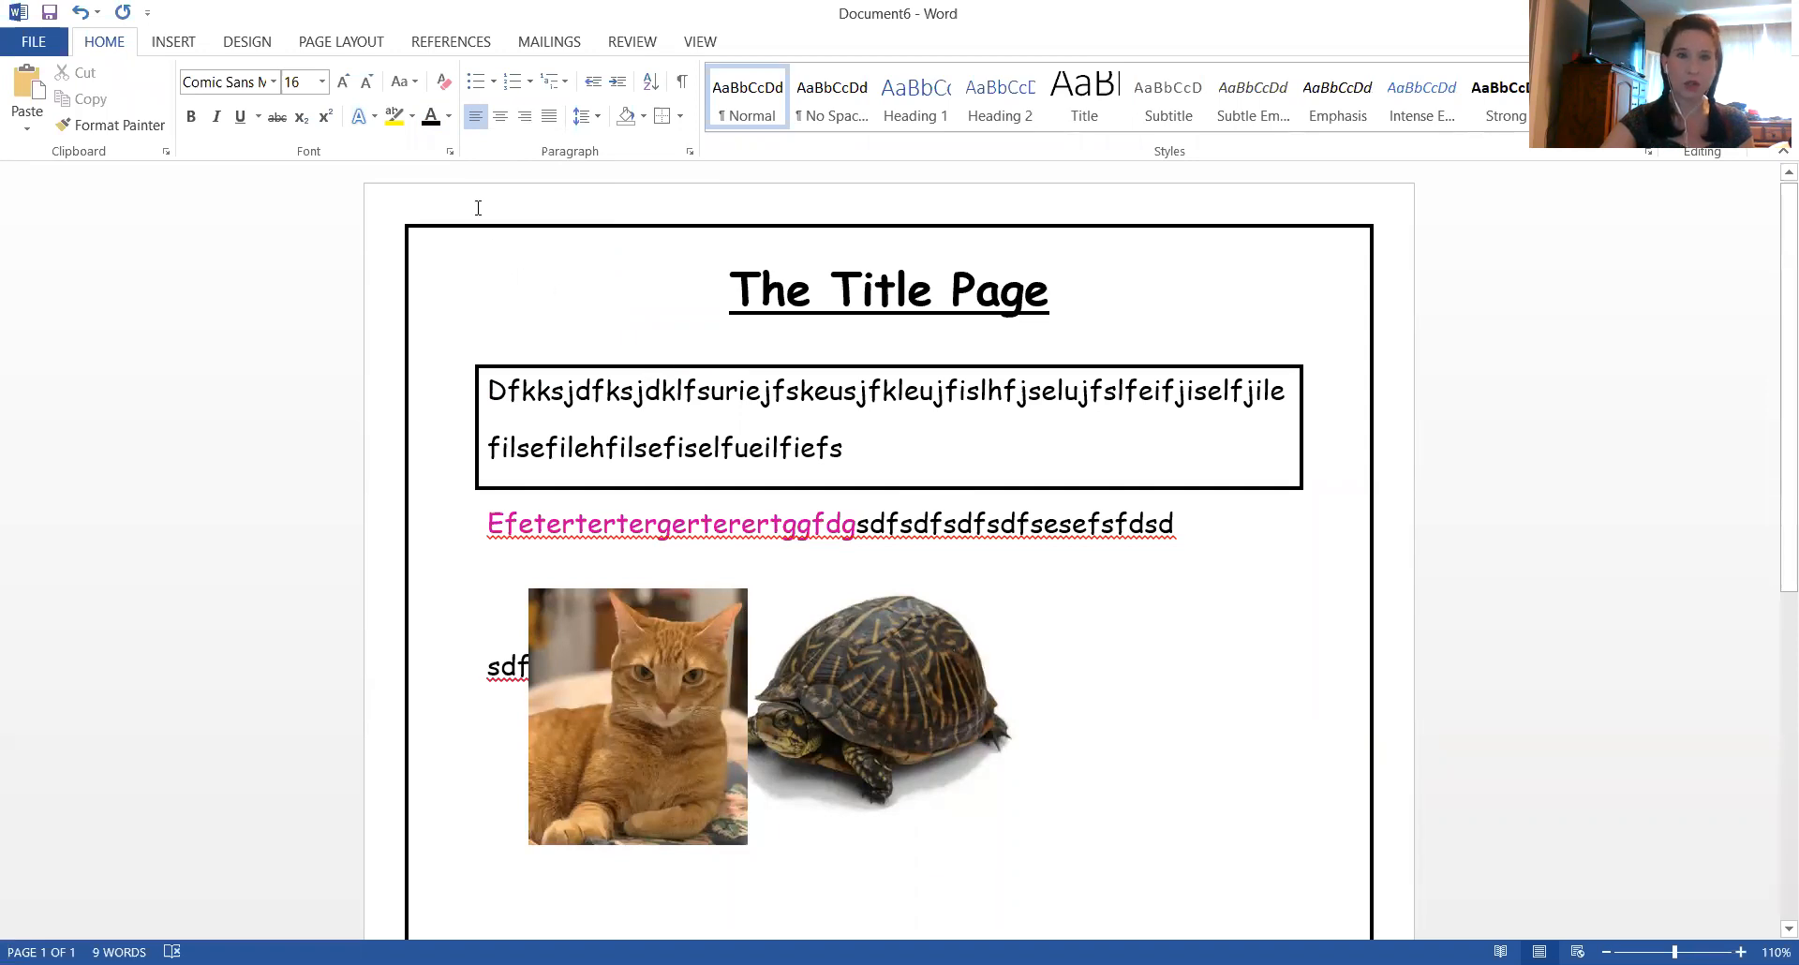
pyautogui.click(449, 119)
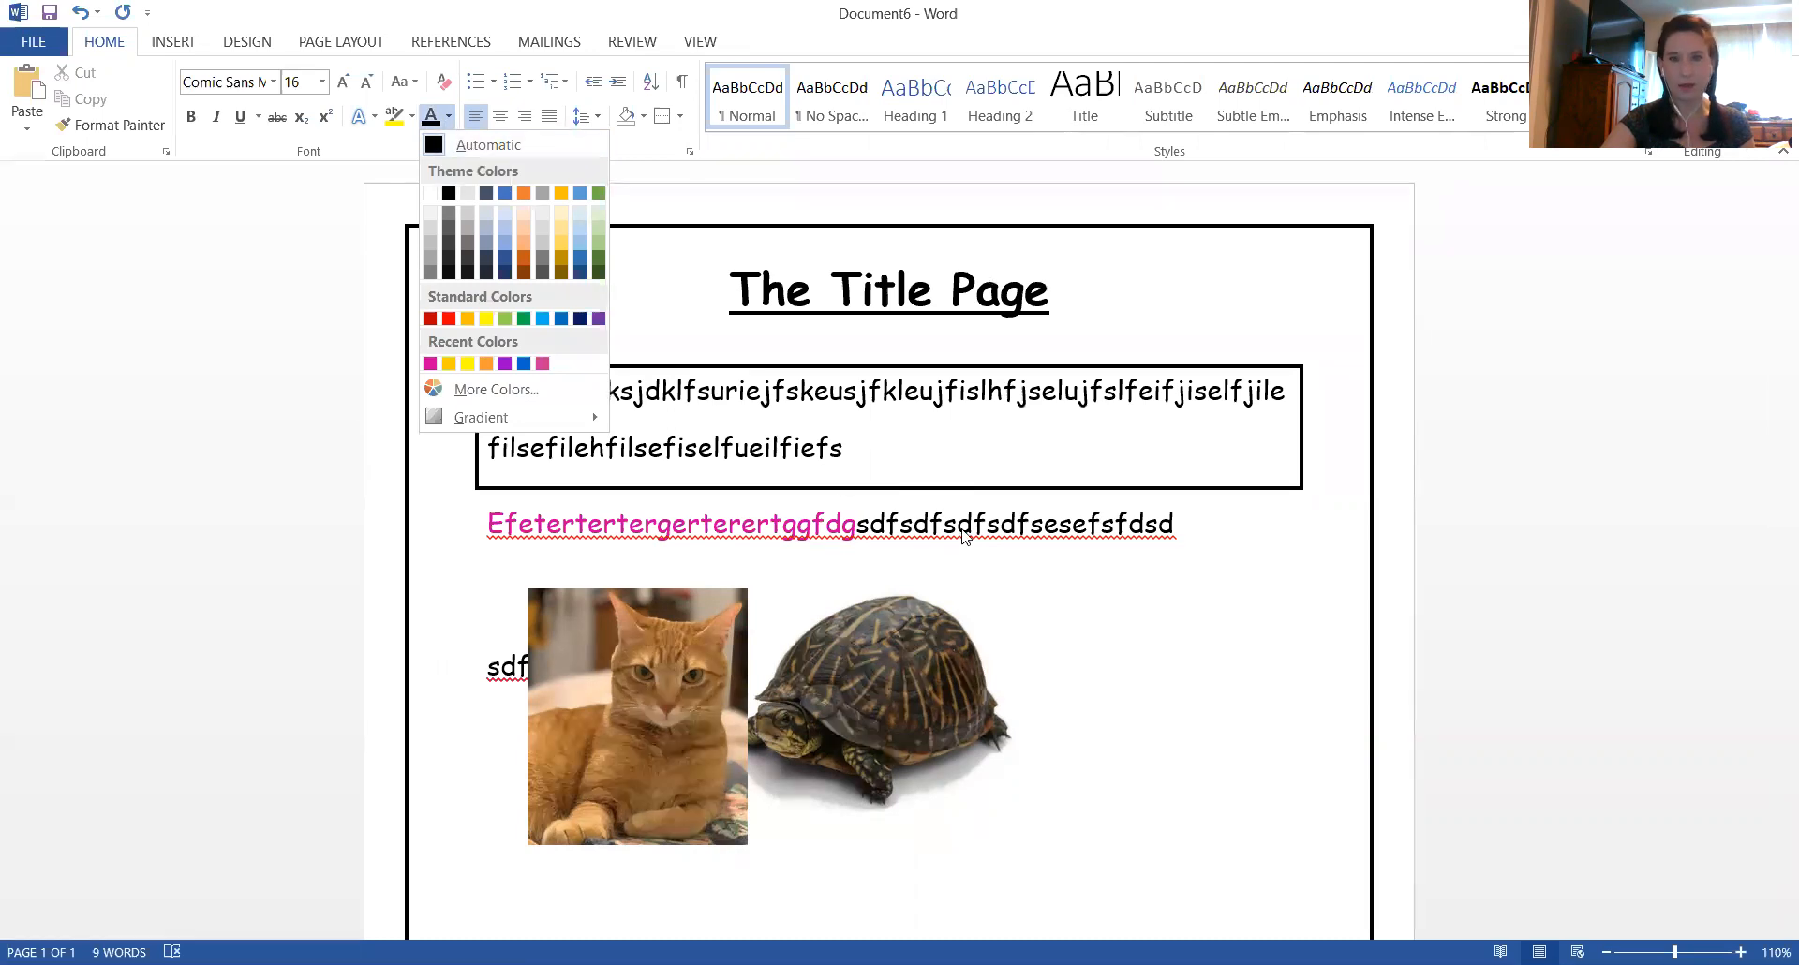
pyautogui.click(1100, 536)
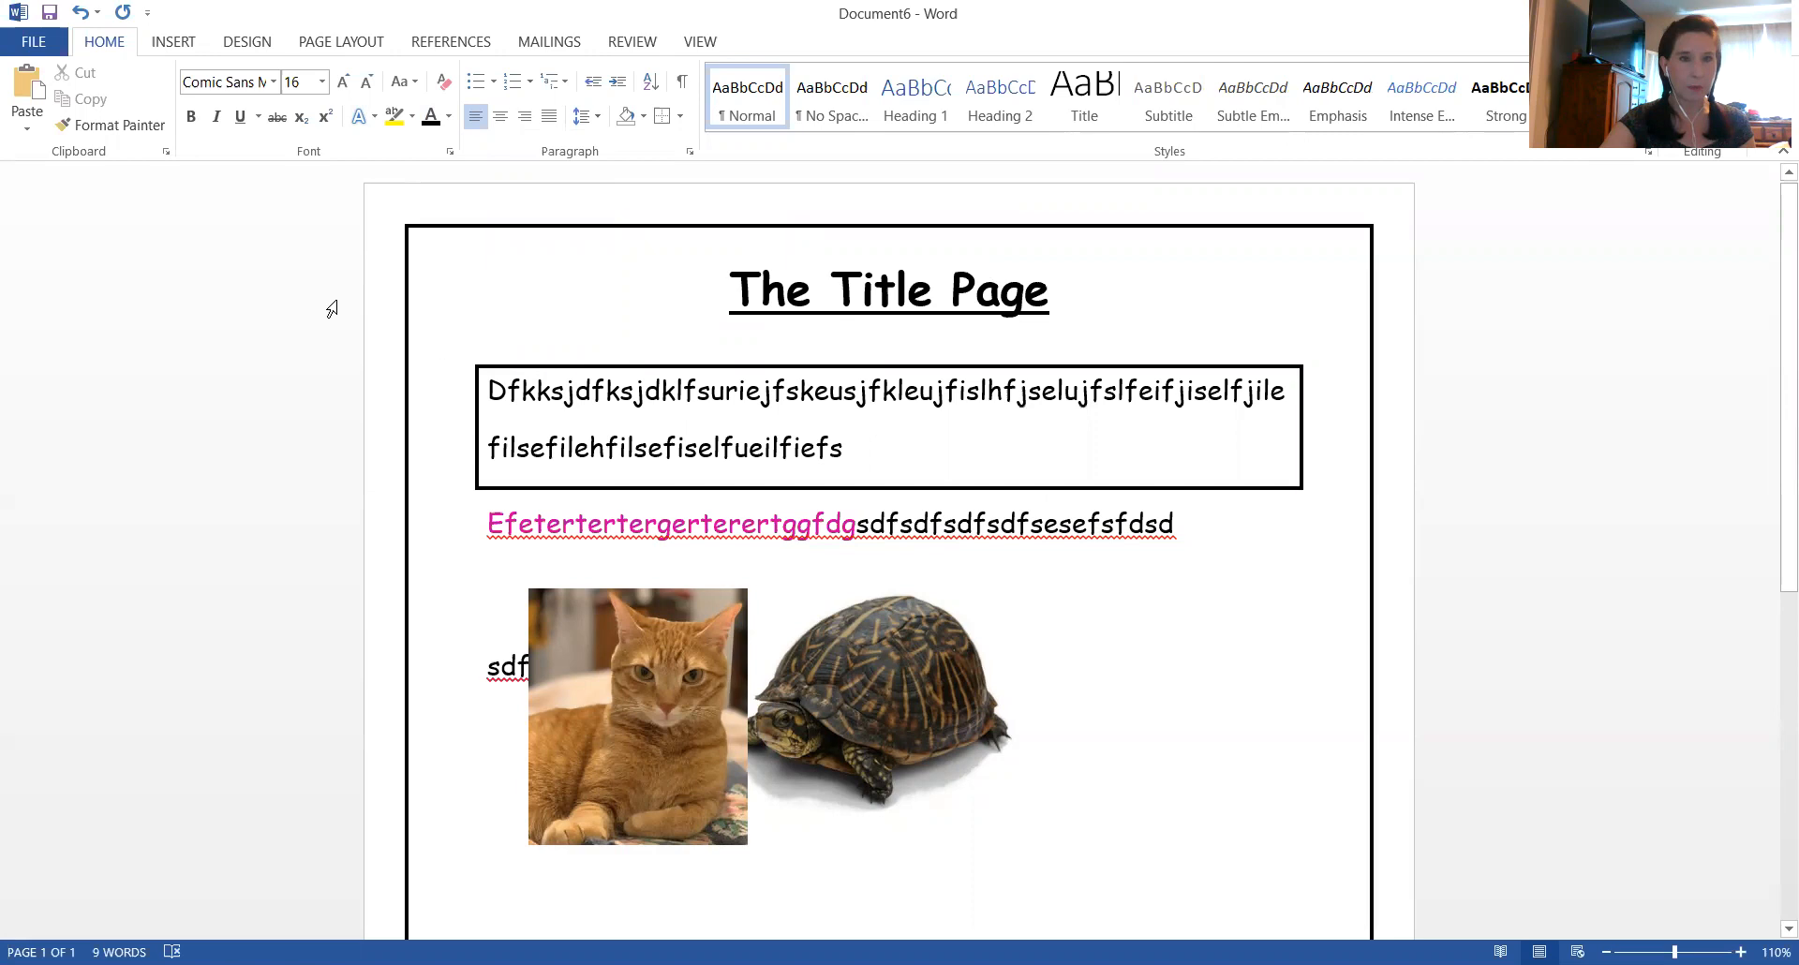
# Insert the rainbow arch from an online picture search for "rainbow" and shrink it to roughly three-fifths of the text width
pyautogui.click(178, 45)
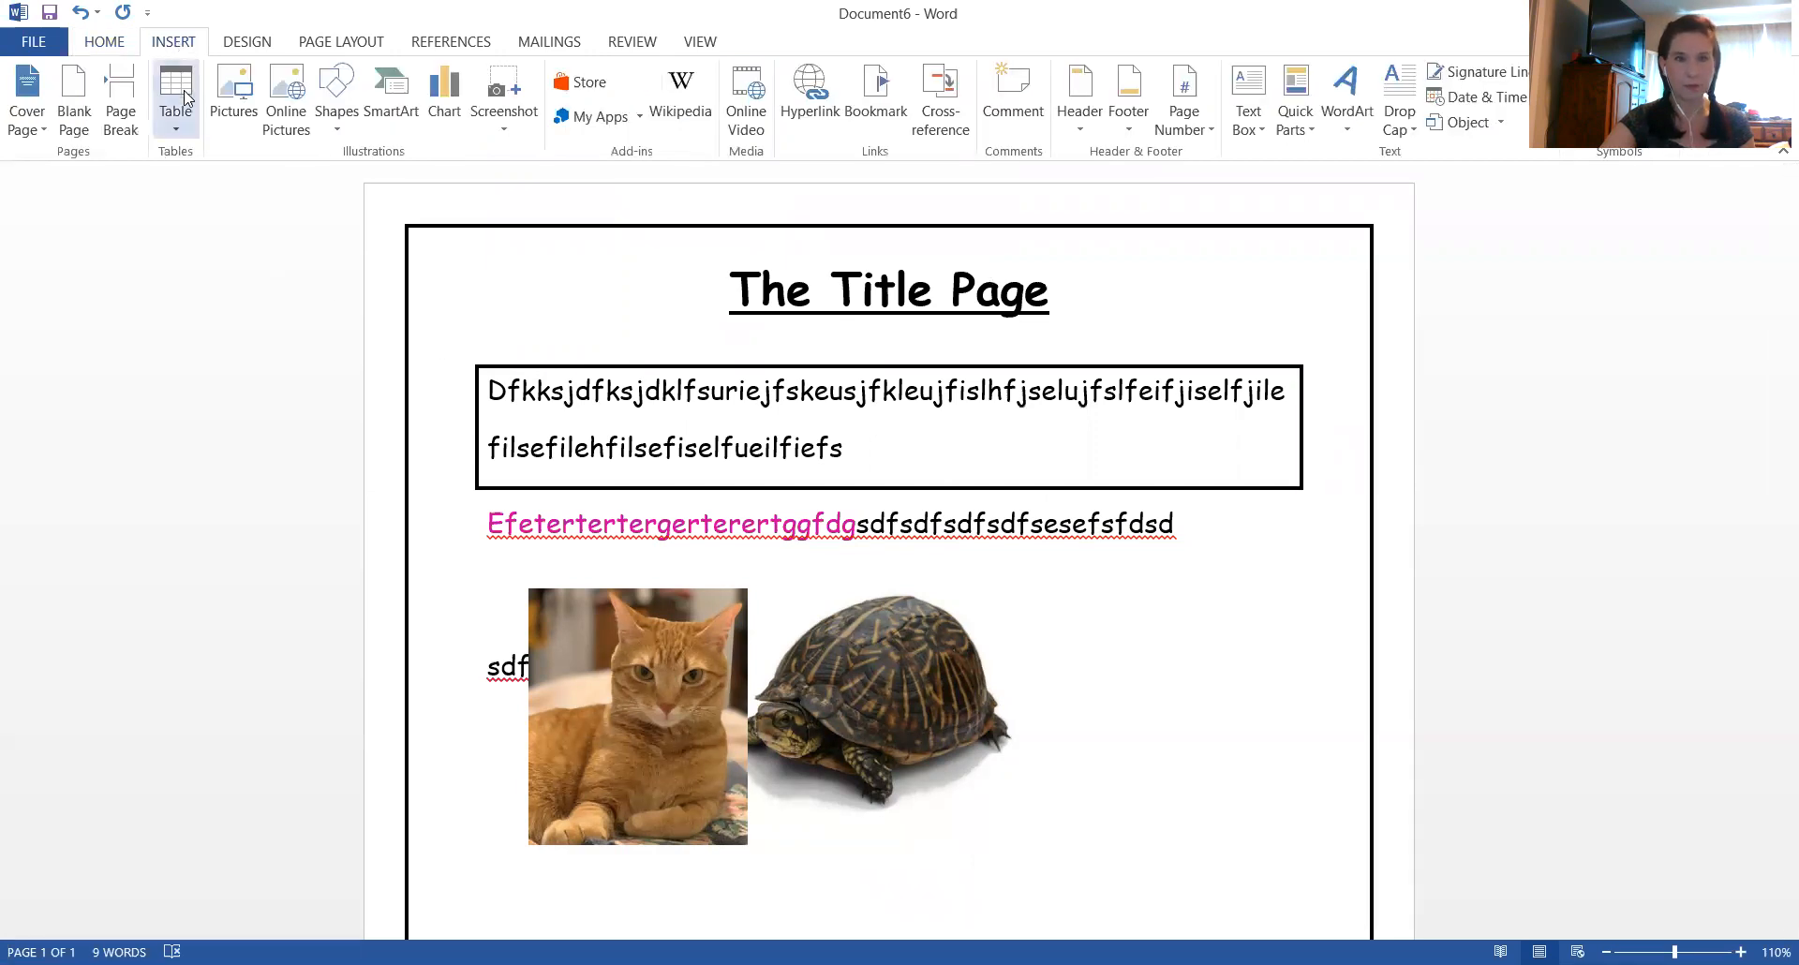
pyautogui.click(290, 88)
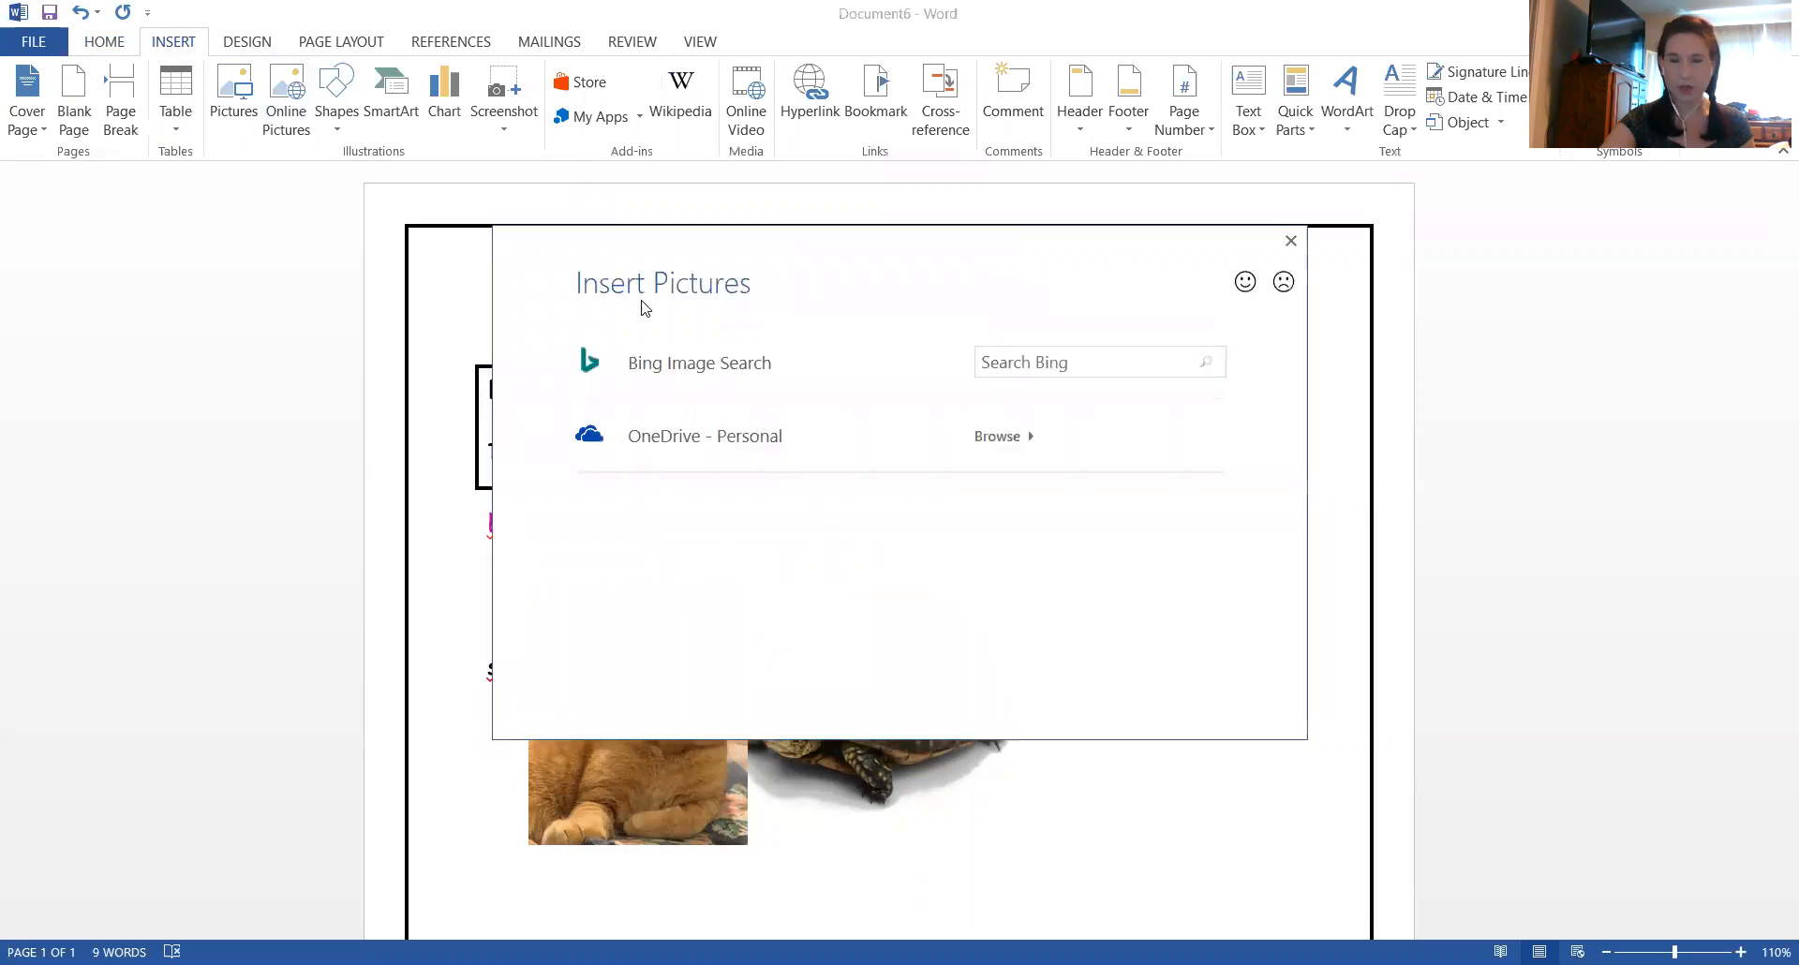
pyautogui.click(1092, 364)
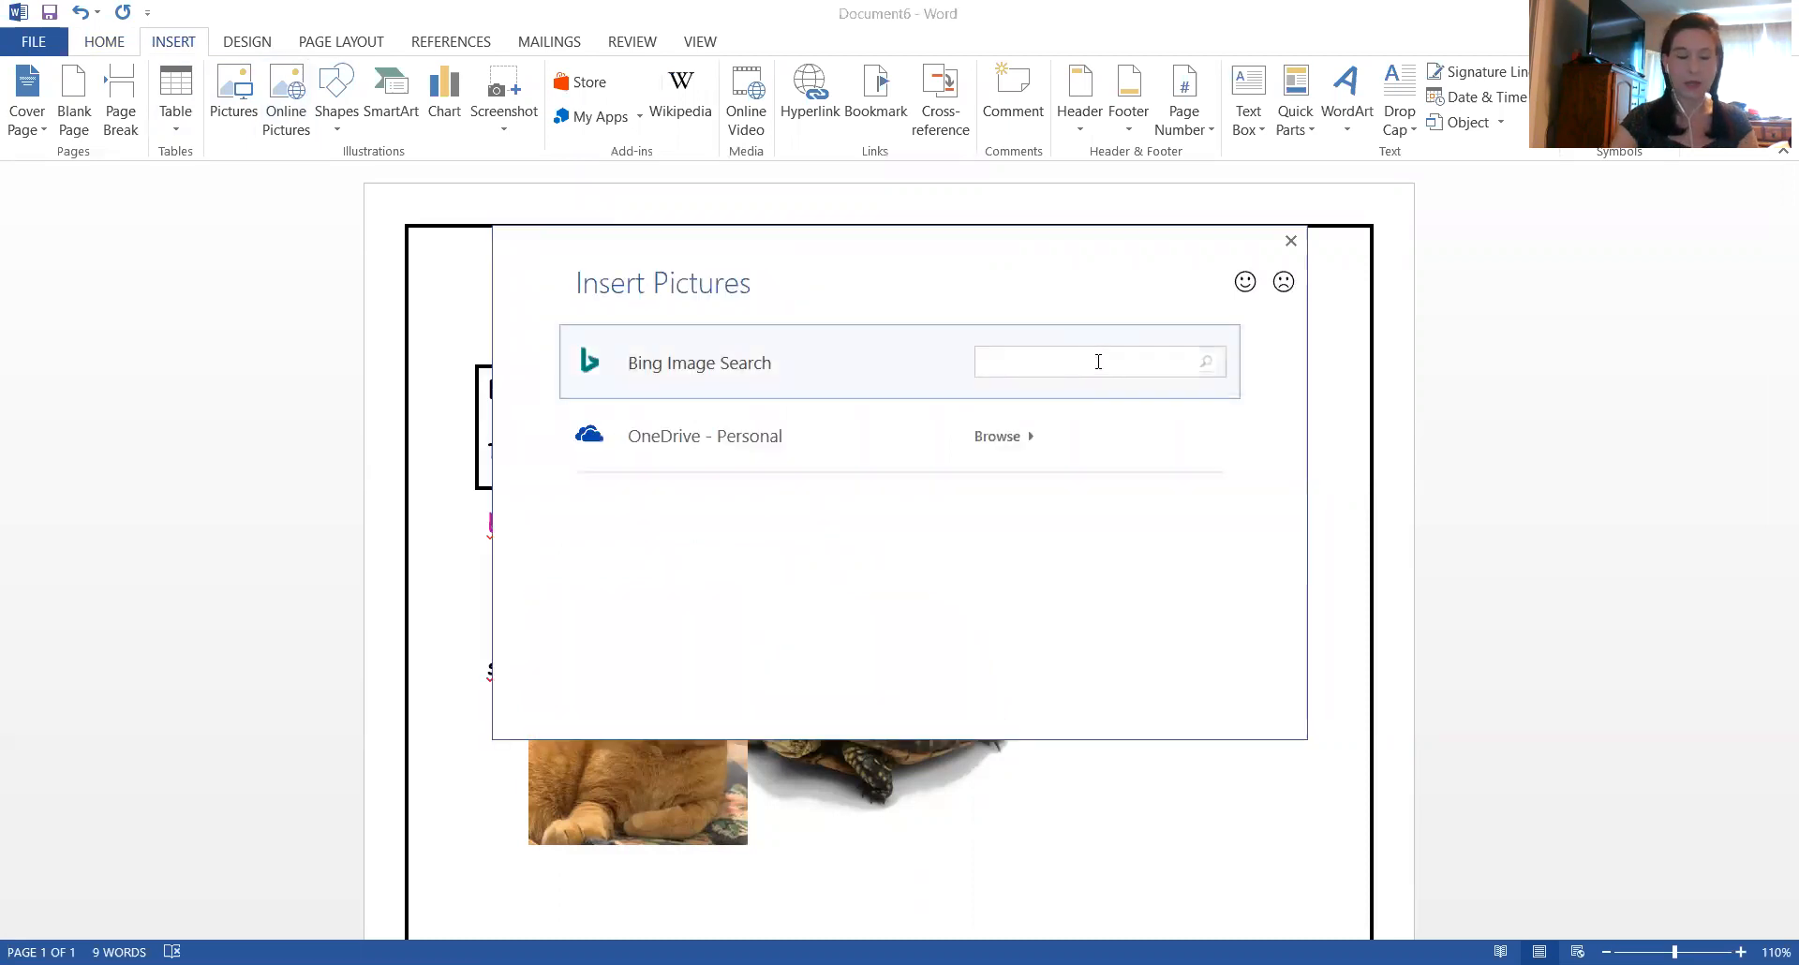
pyautogui.write('rainbo')
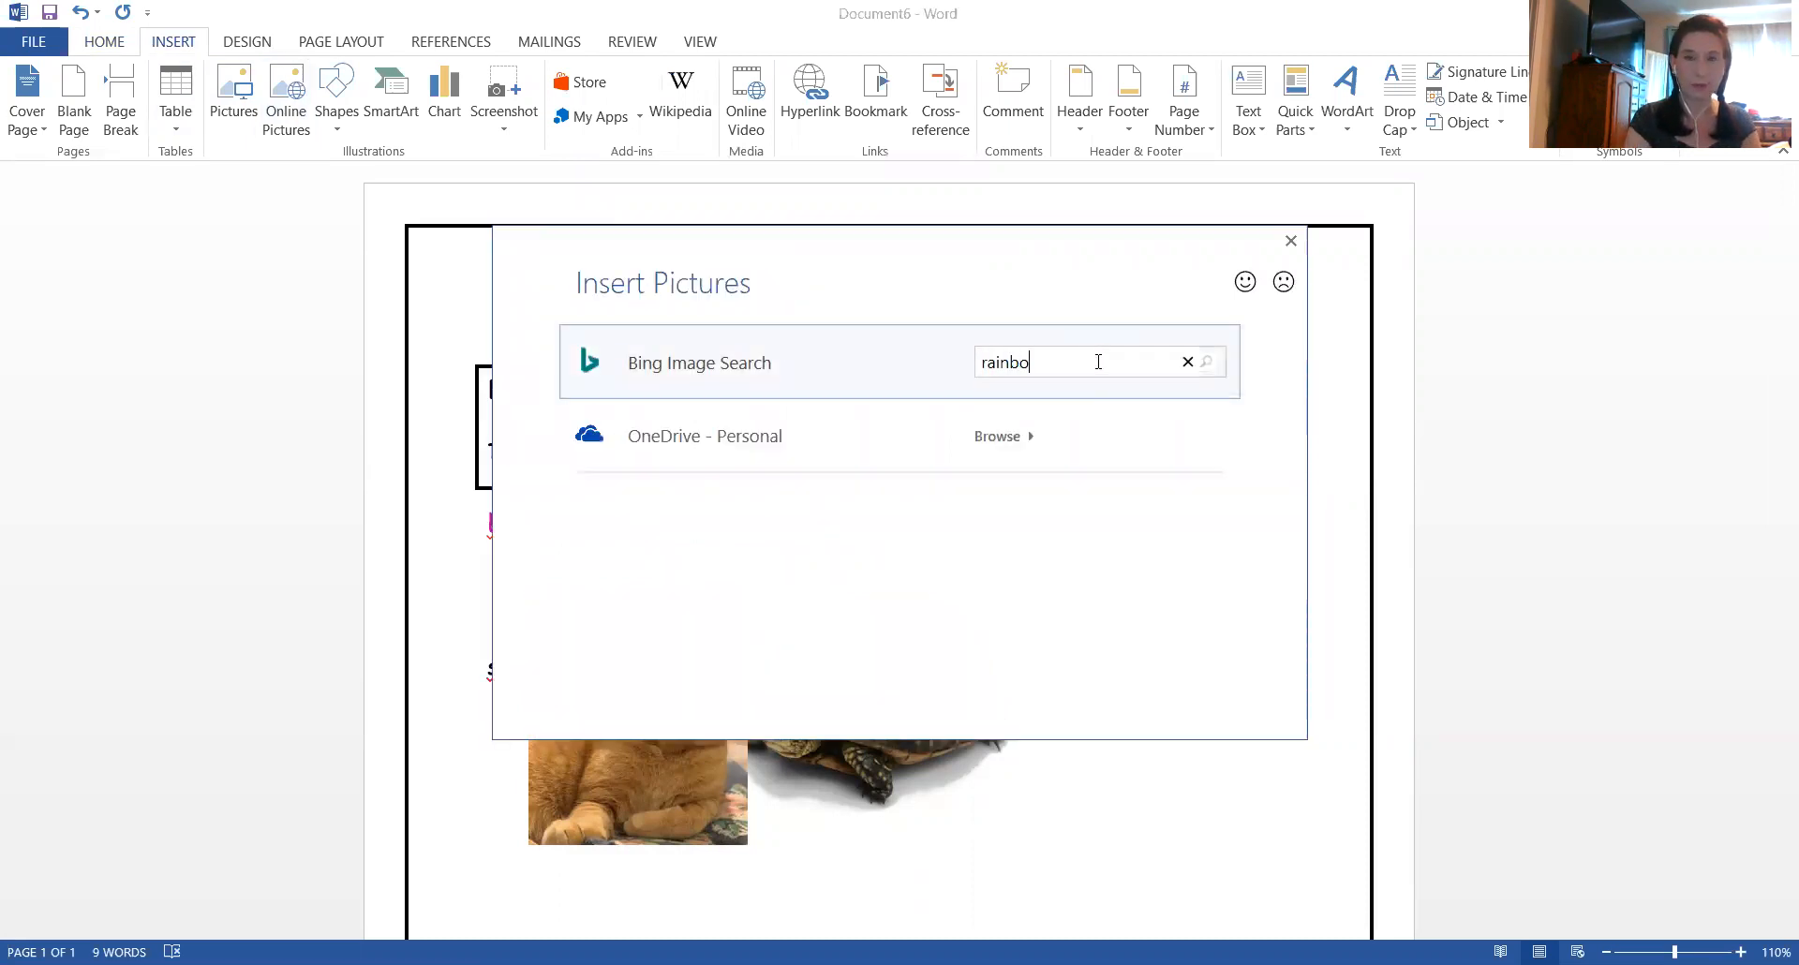
pyautogui.press('Return')
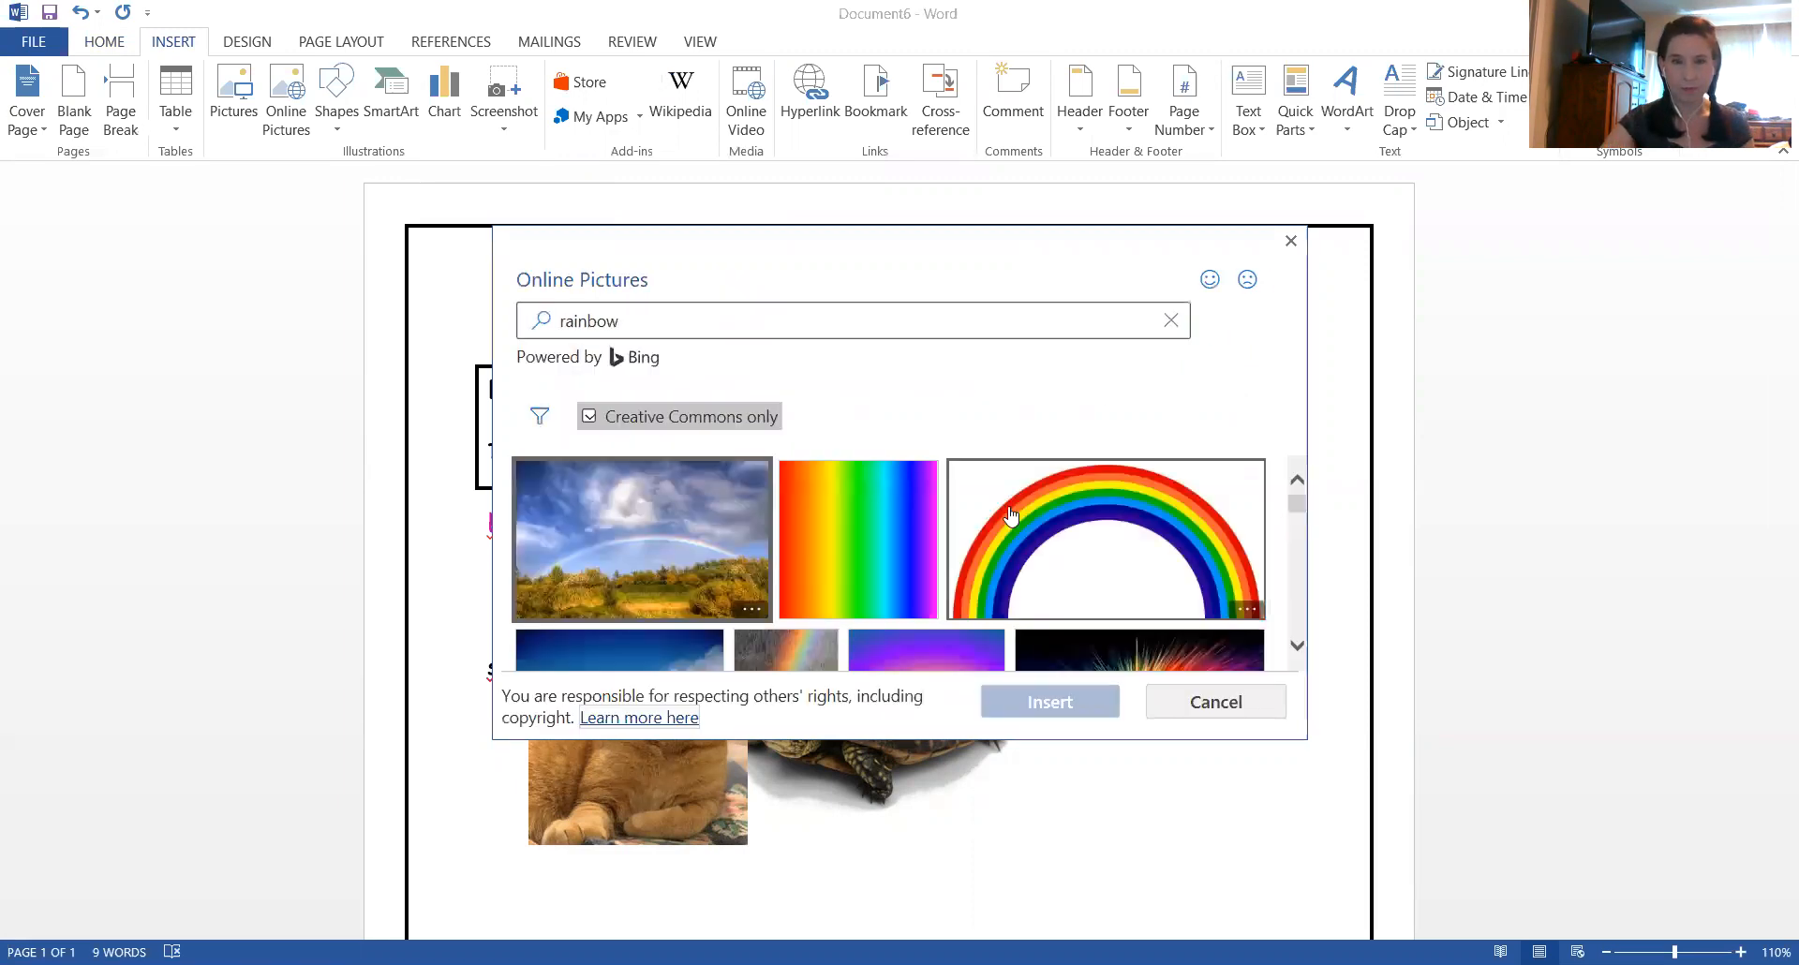
pyautogui.scroll(-2, 1010, 518)
pyautogui.scroll(2, 983, 536)
pyautogui.click(1036, 544)
pyautogui.click(1056, 708)
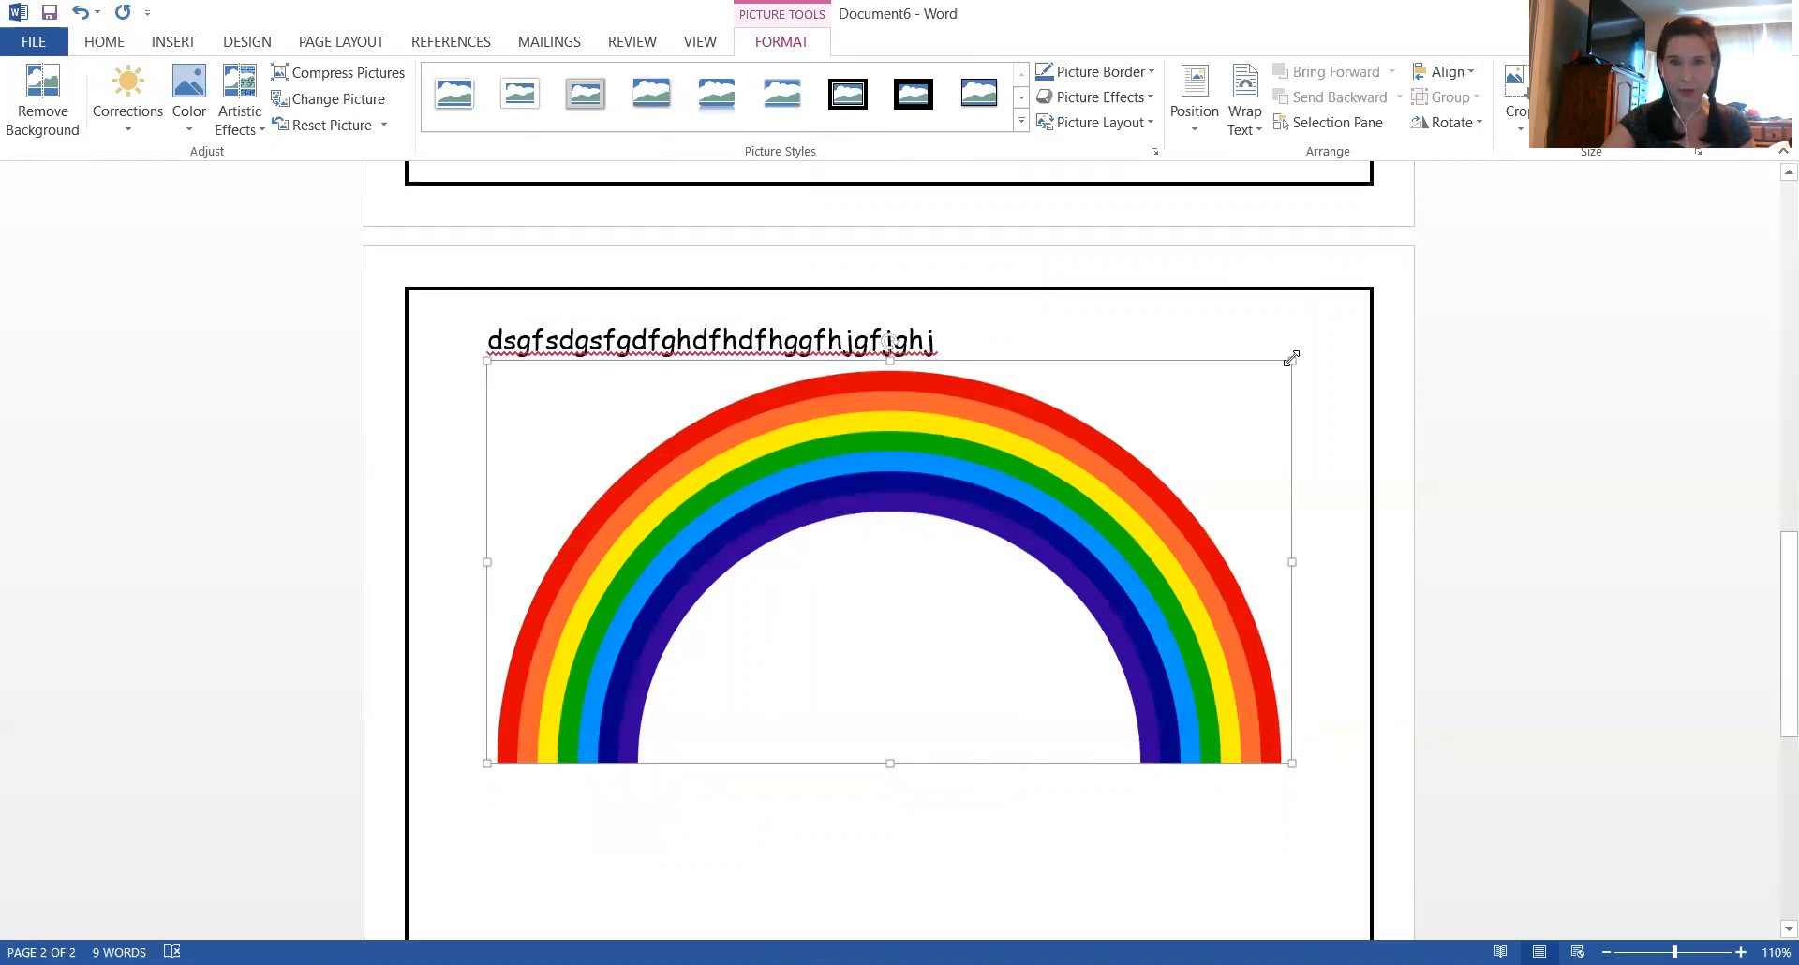
pyautogui.moveTo(1290, 357); pyautogui.dragTo(1161, 413)
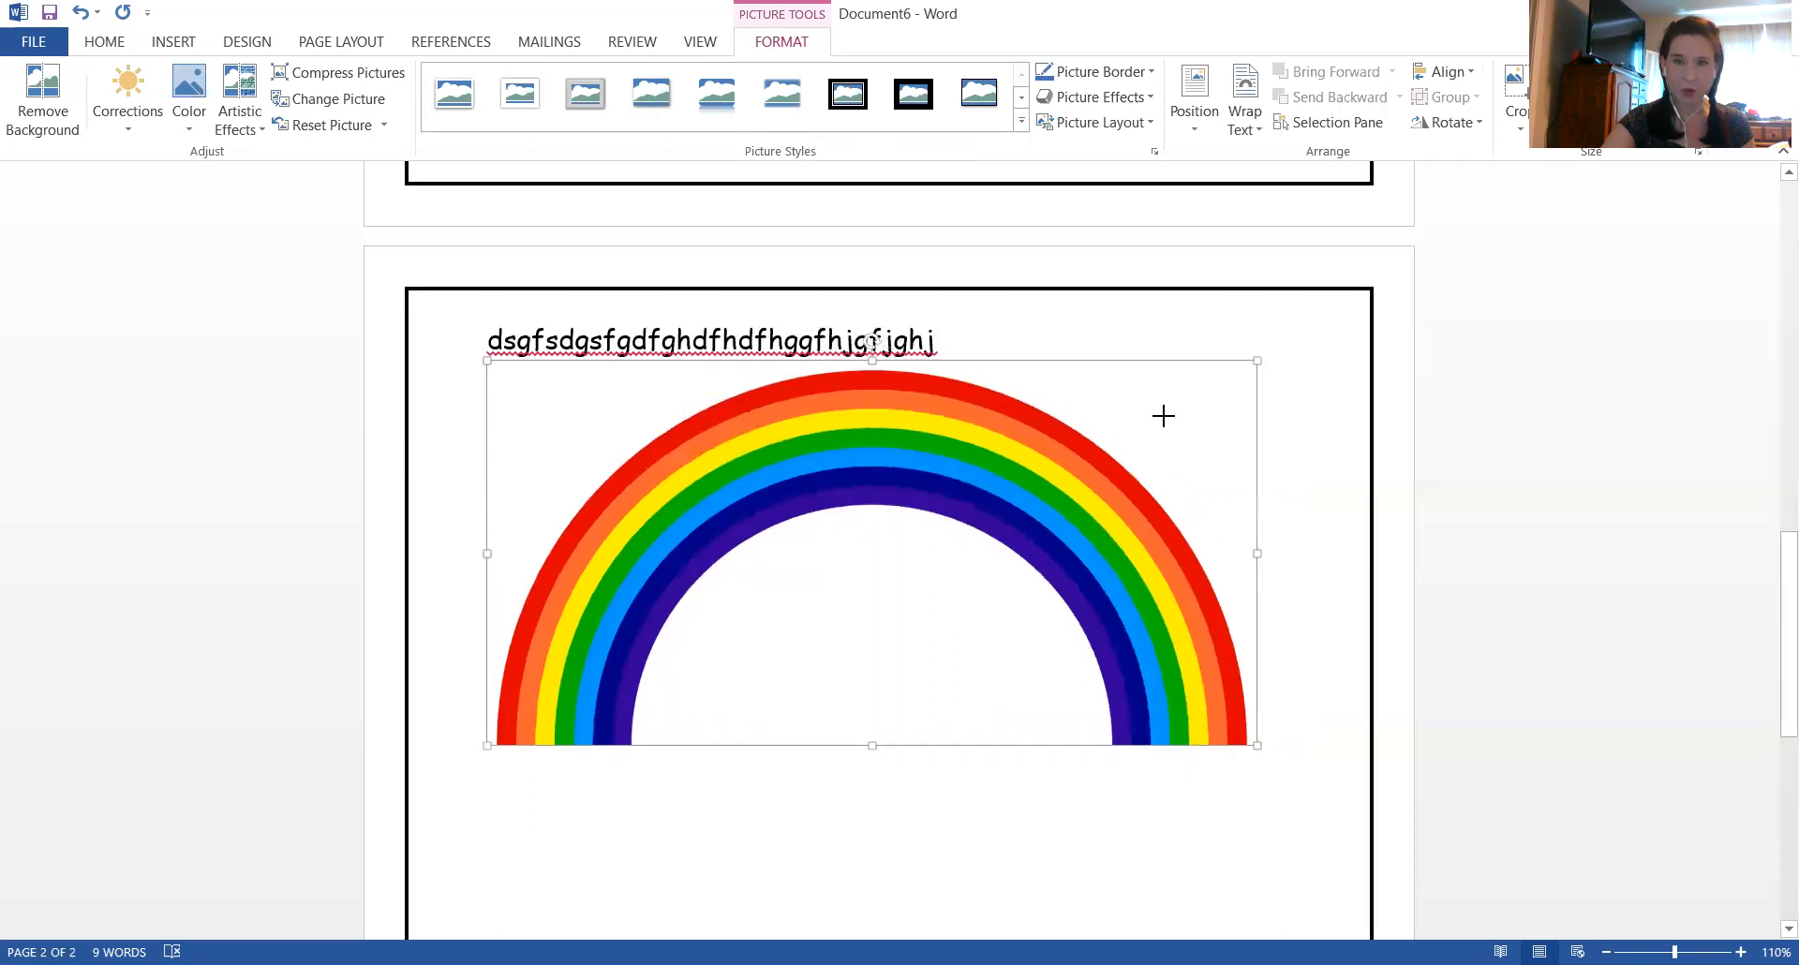
pyautogui.moveTo(635, 498); pyautogui.dragTo(521, 513)
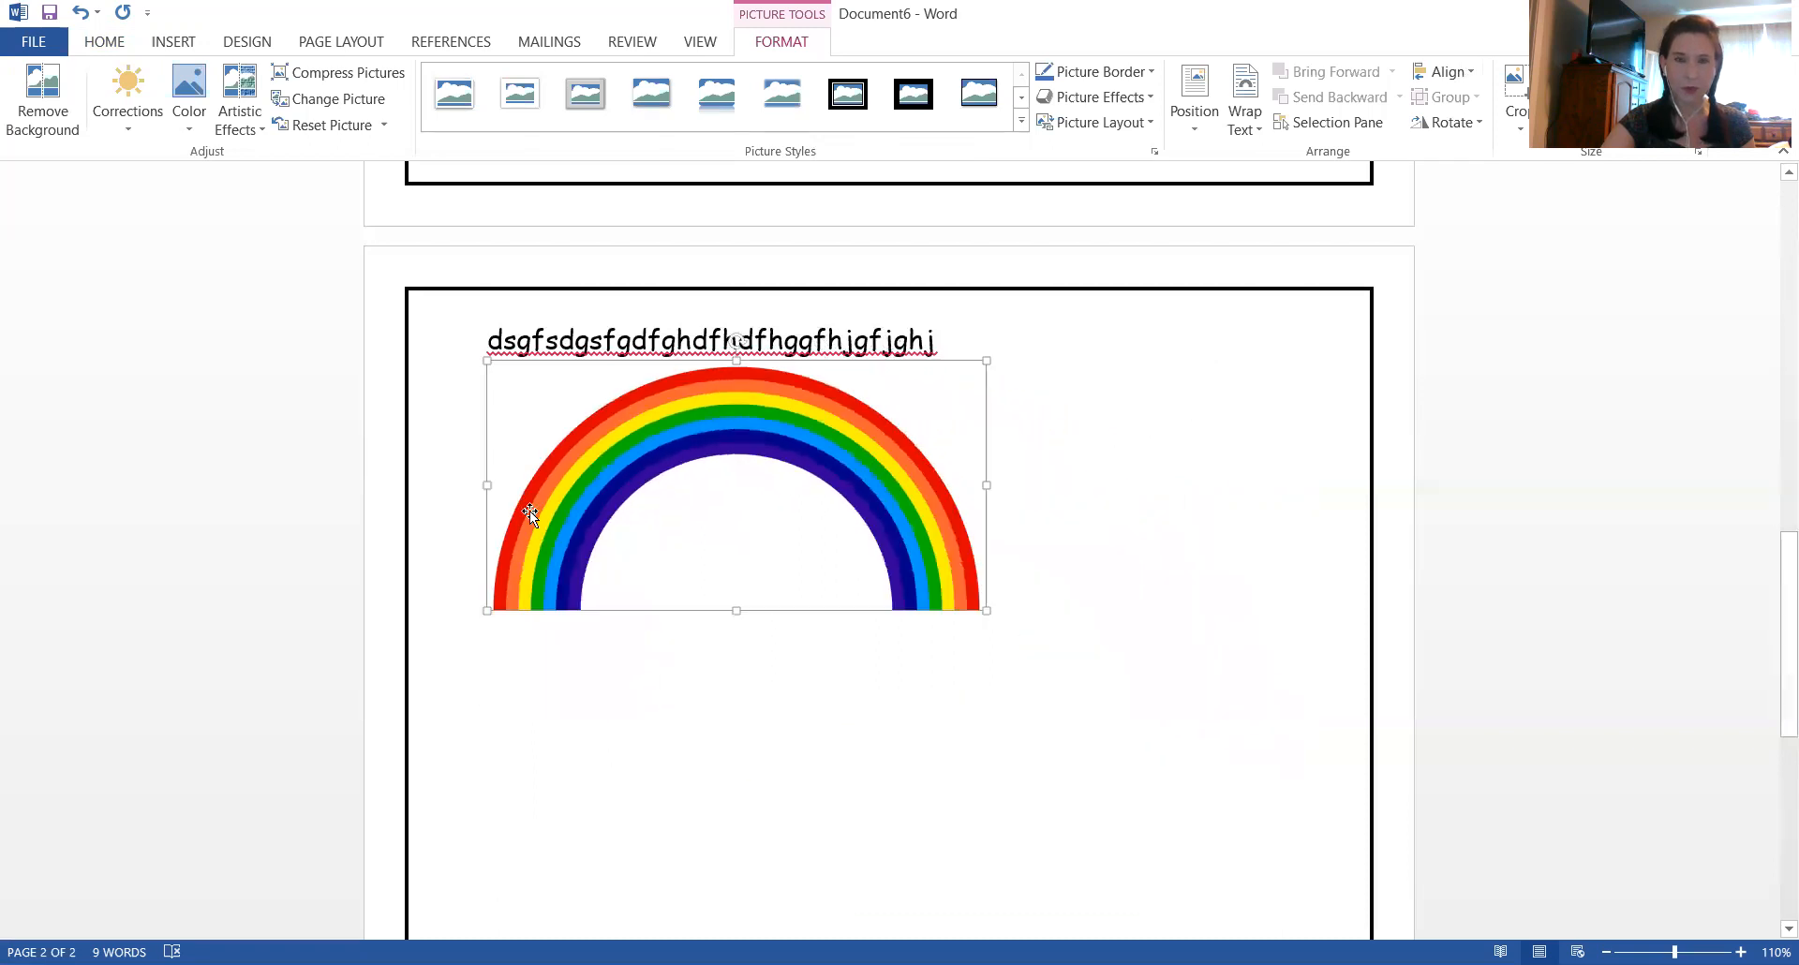
# Wrap the rainbow picture so it floats in front, and move it onto the first page, overlapping the turtle's lower part
pyautogui.rightClick(604, 486)
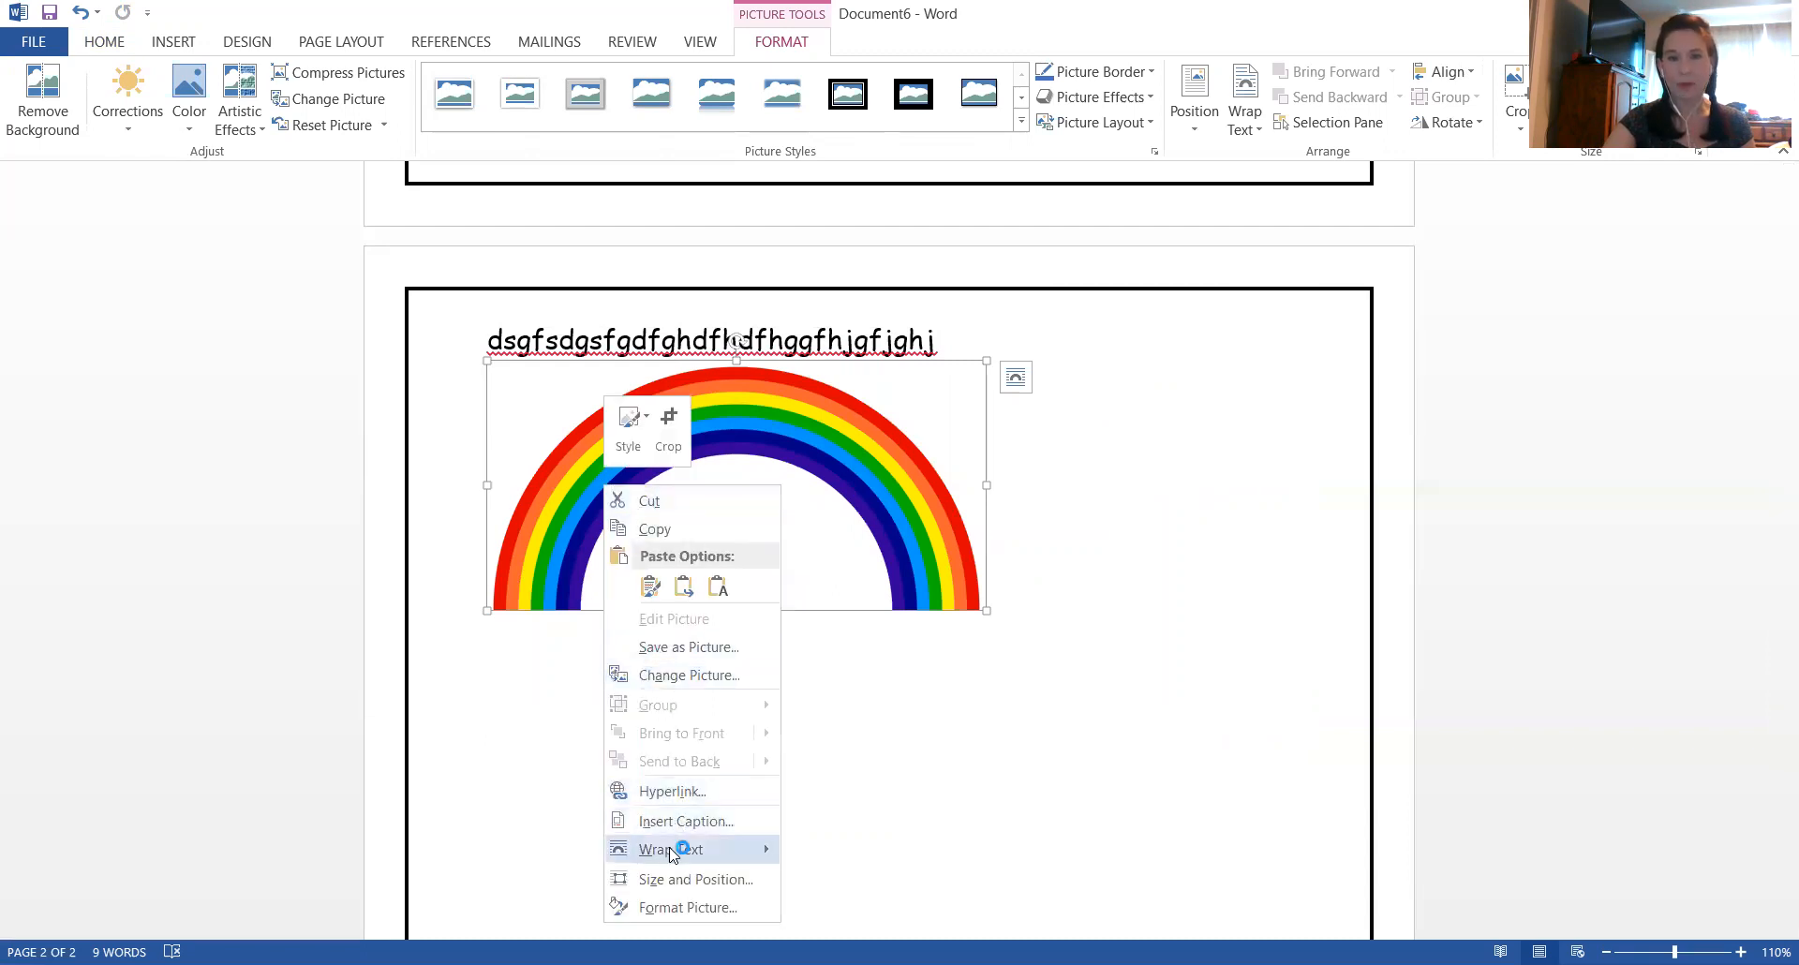
pyautogui.moveTo(671, 855)
pyautogui.click(840, 804)
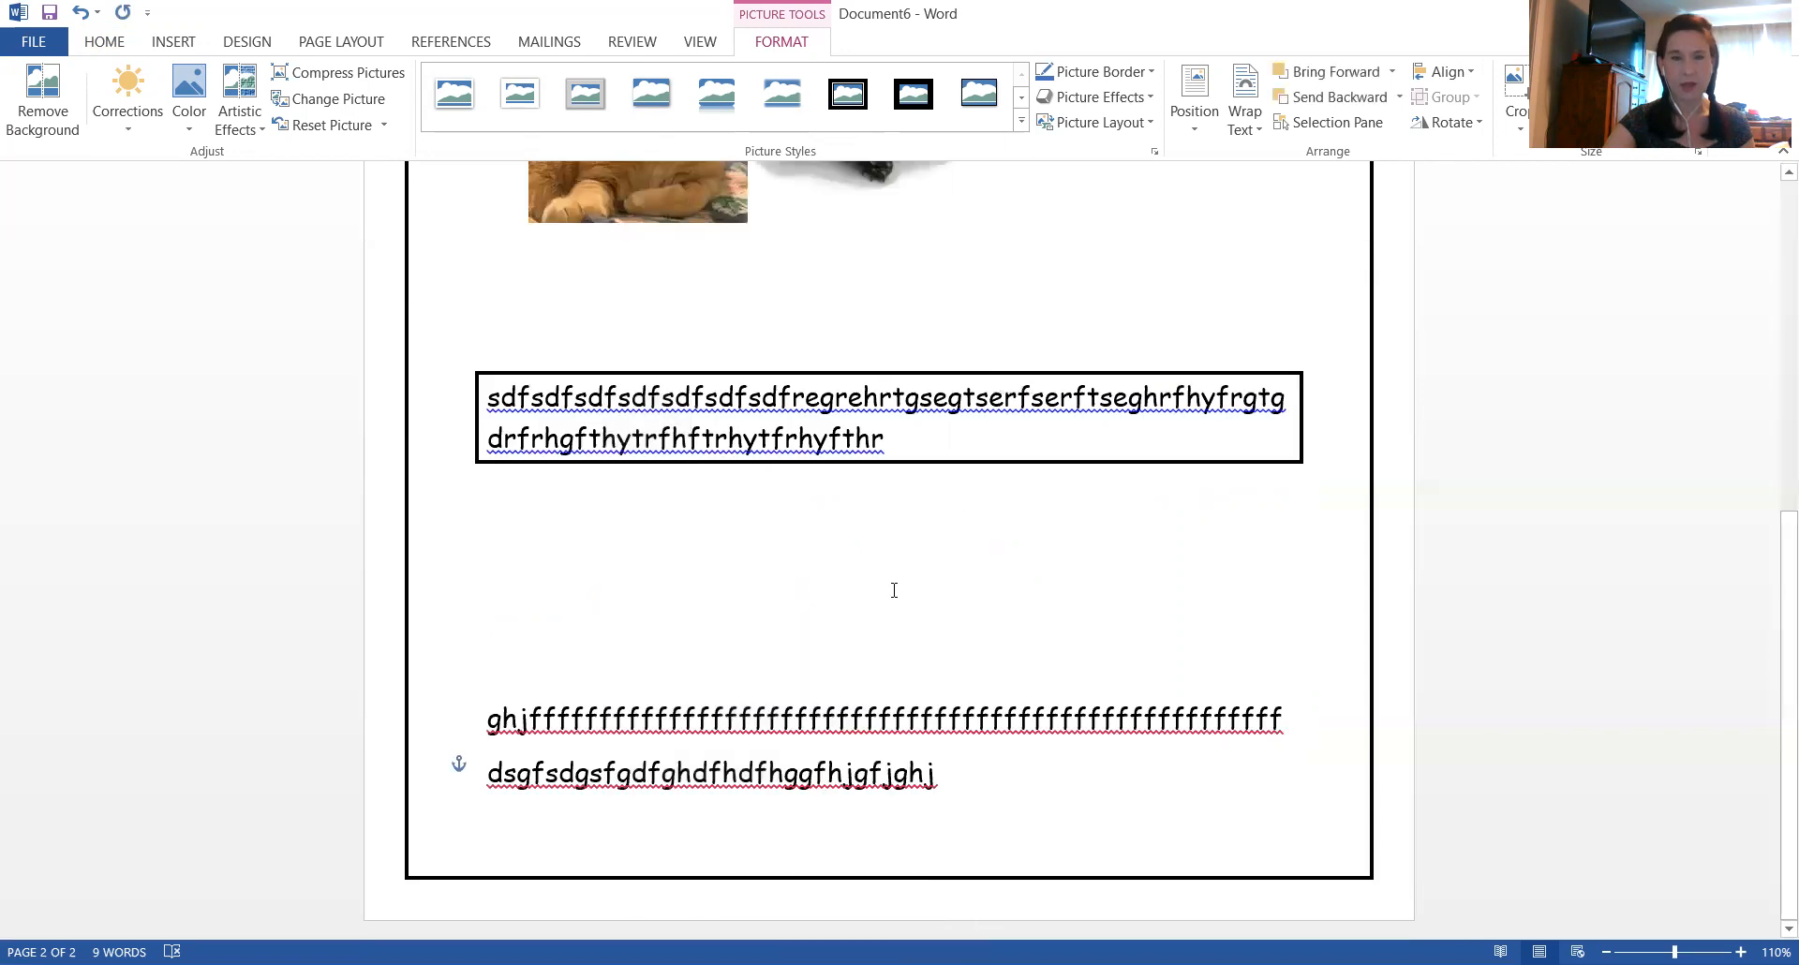
pyautogui.moveTo(844, 736); pyautogui.dragTo(1165, 485)
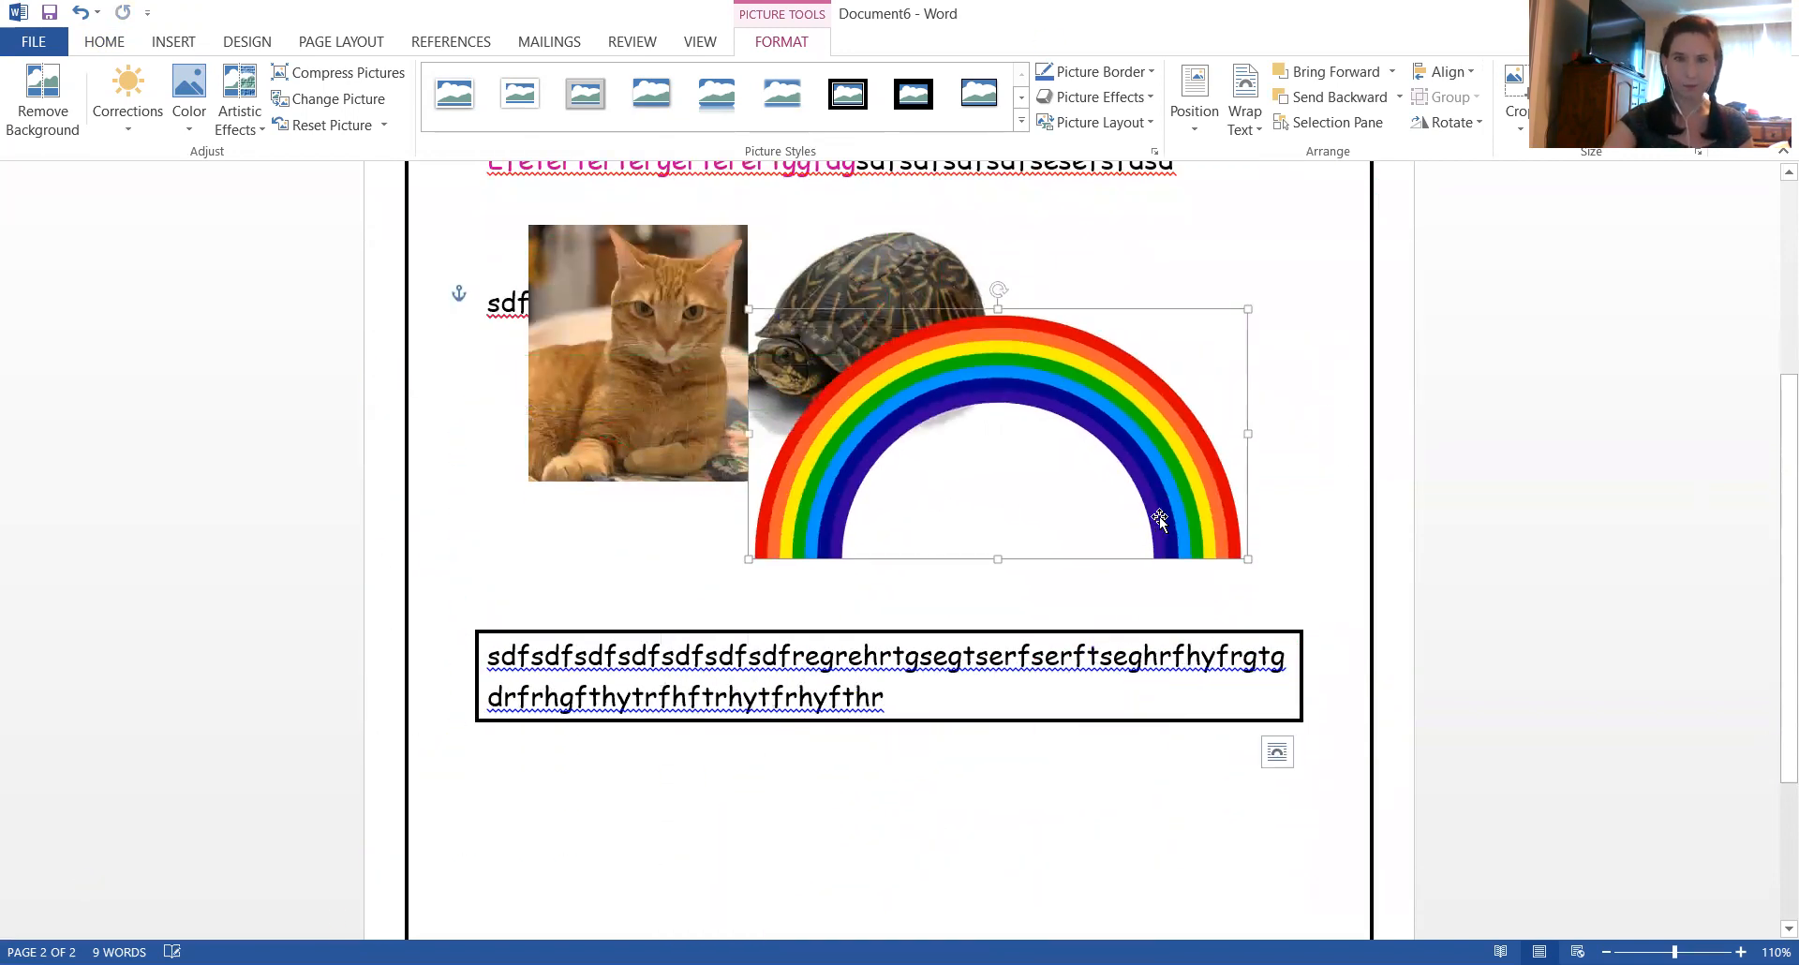
pyautogui.scroll(4, 1070, 436)
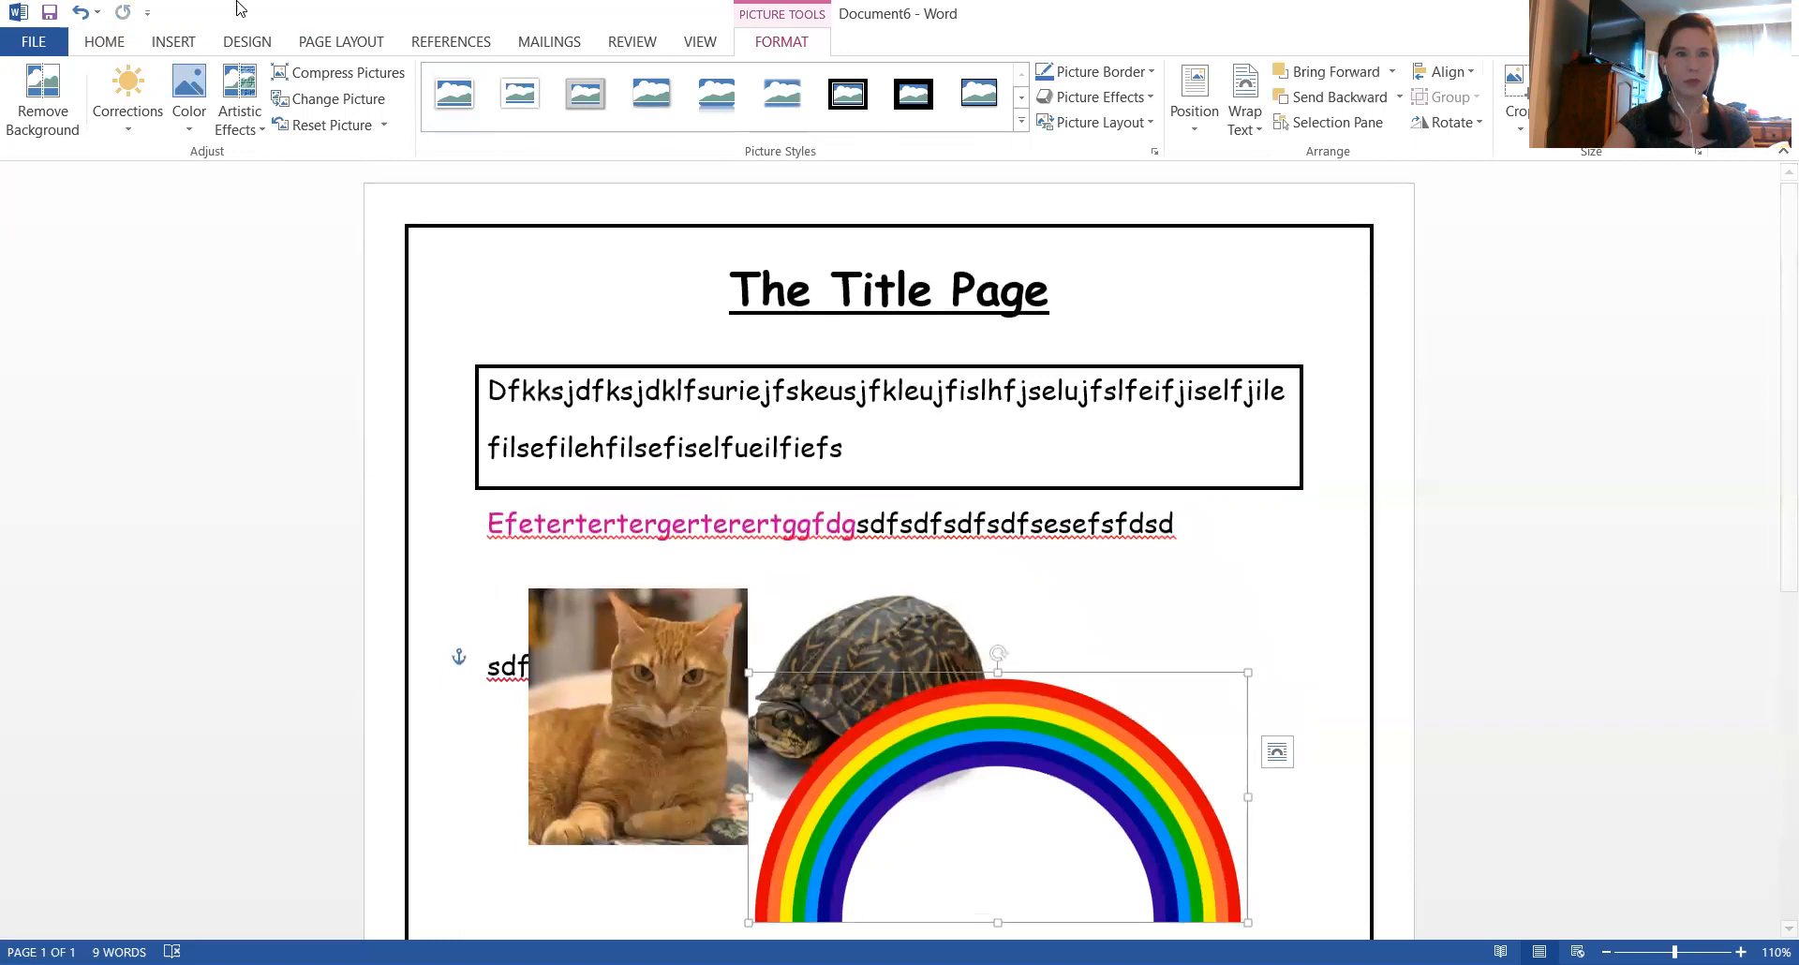
pyautogui.click(104, 41)
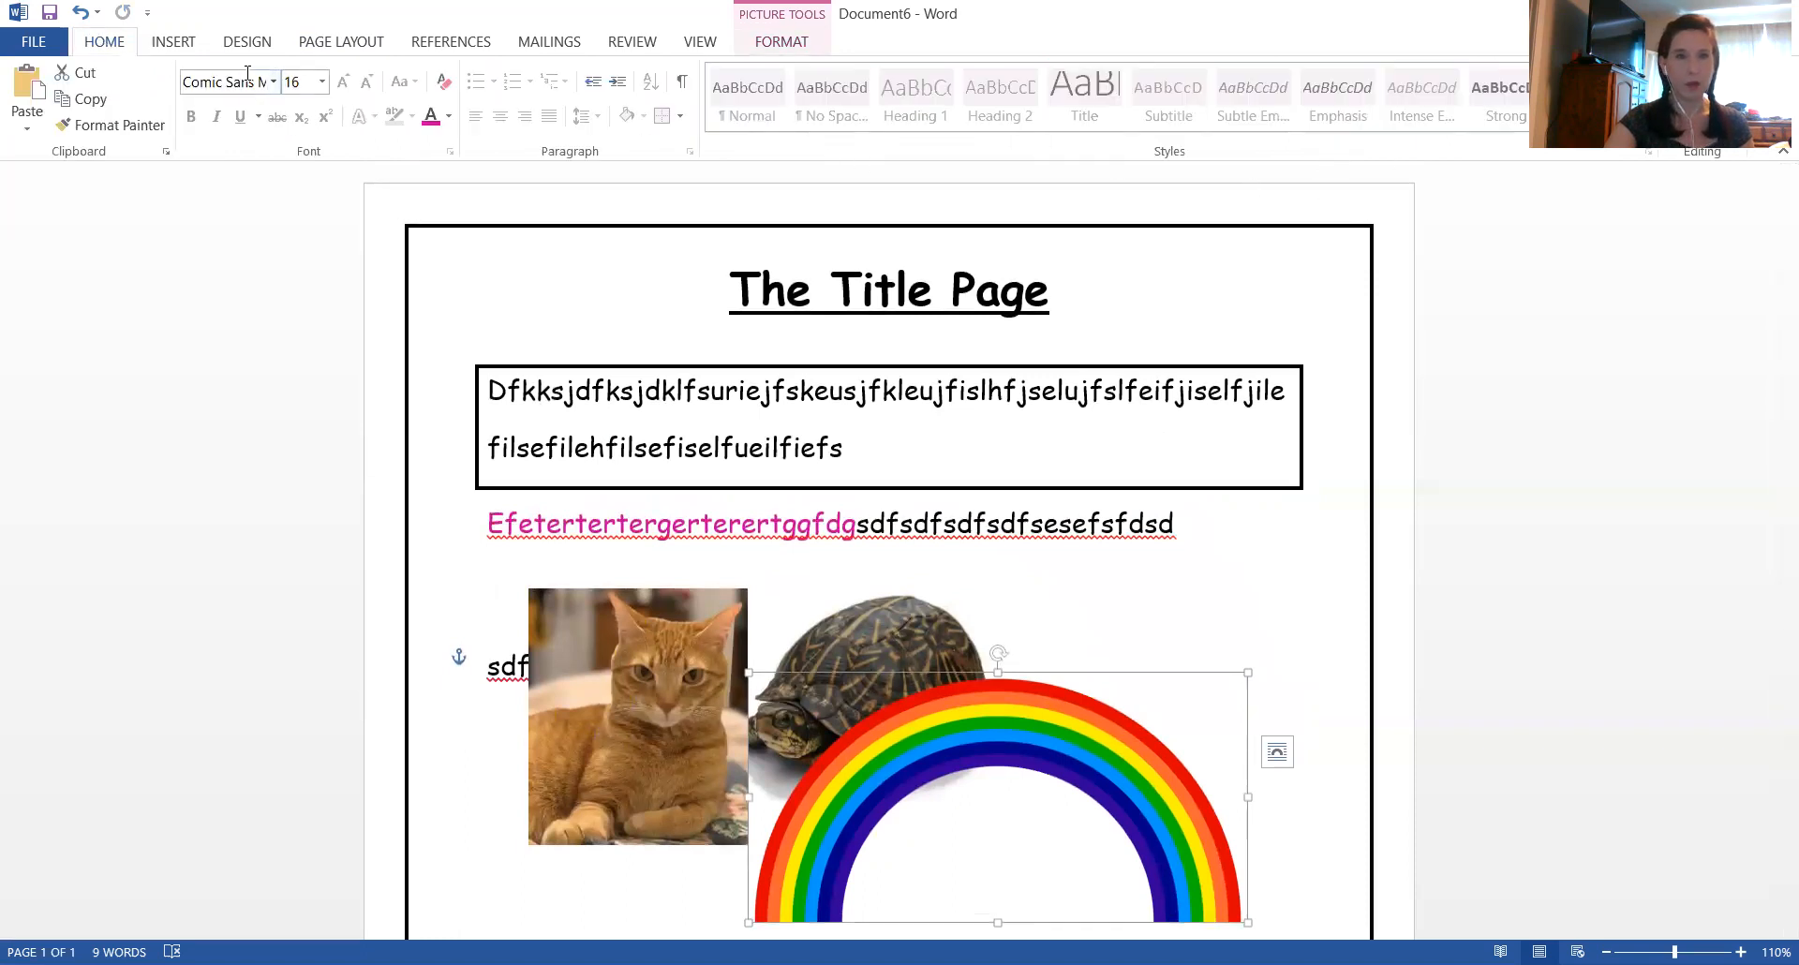
pyautogui.click(243, 45)
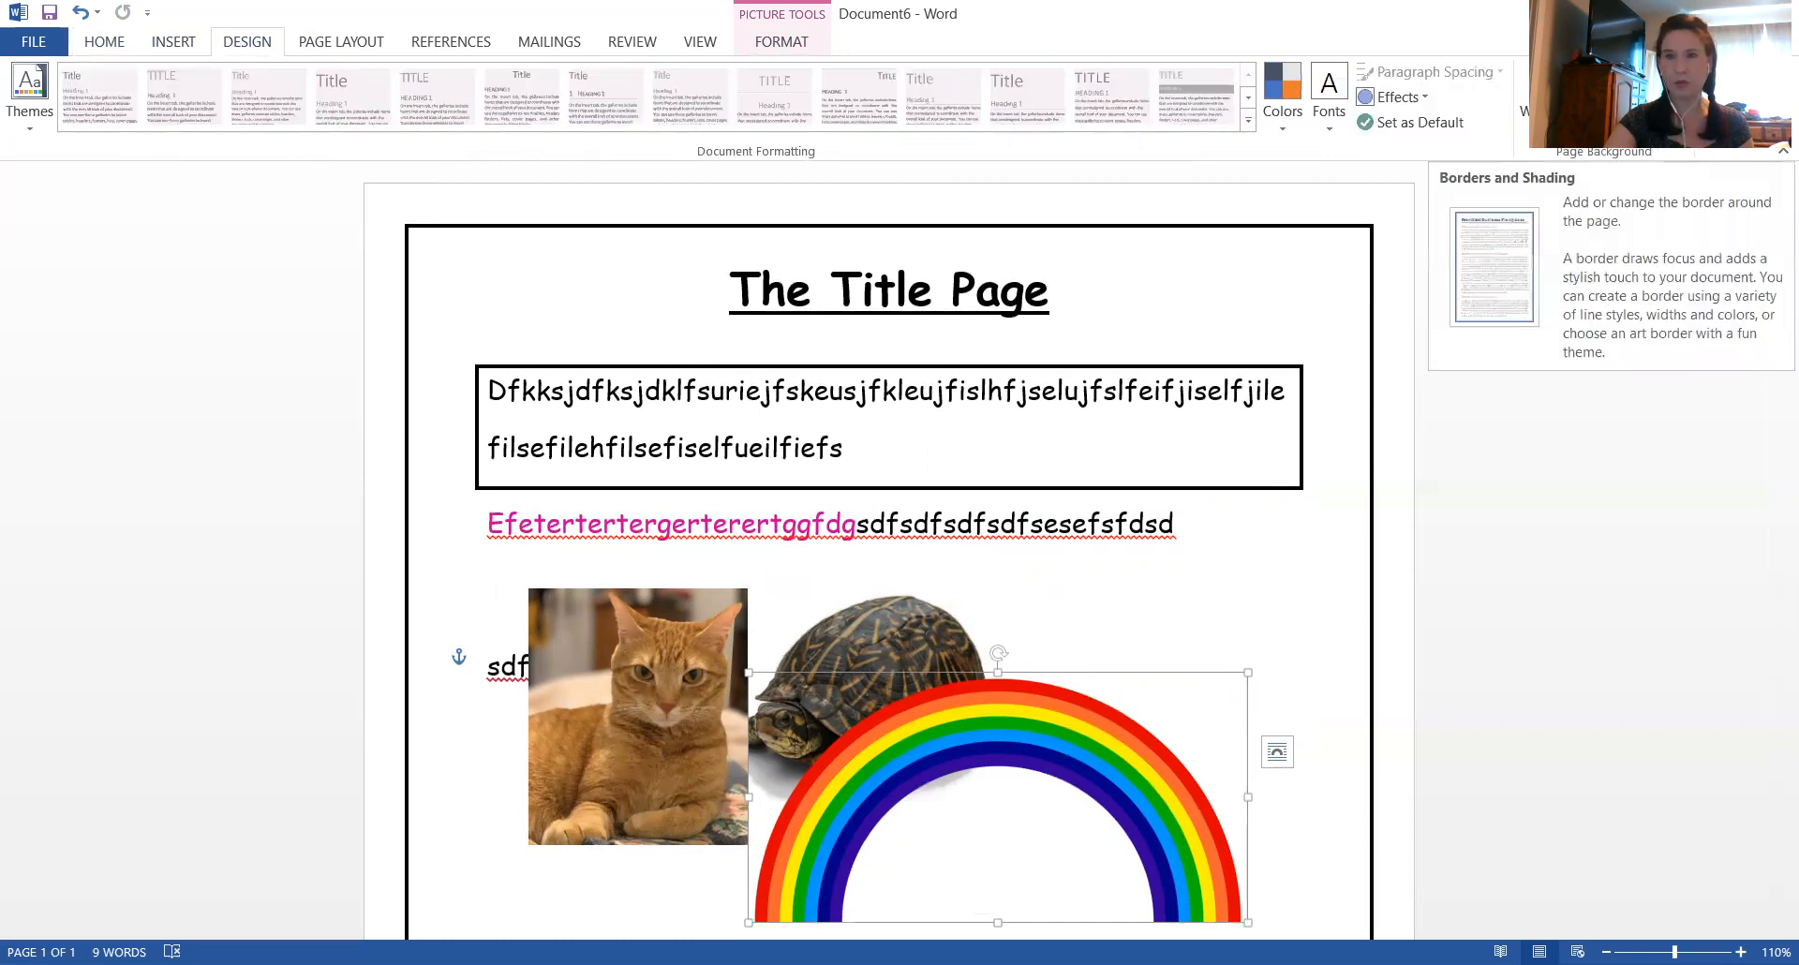
# Select the boxed paragraph below the title and preview the Outside Borders option without applying a change
pyautogui.click(116, 48)
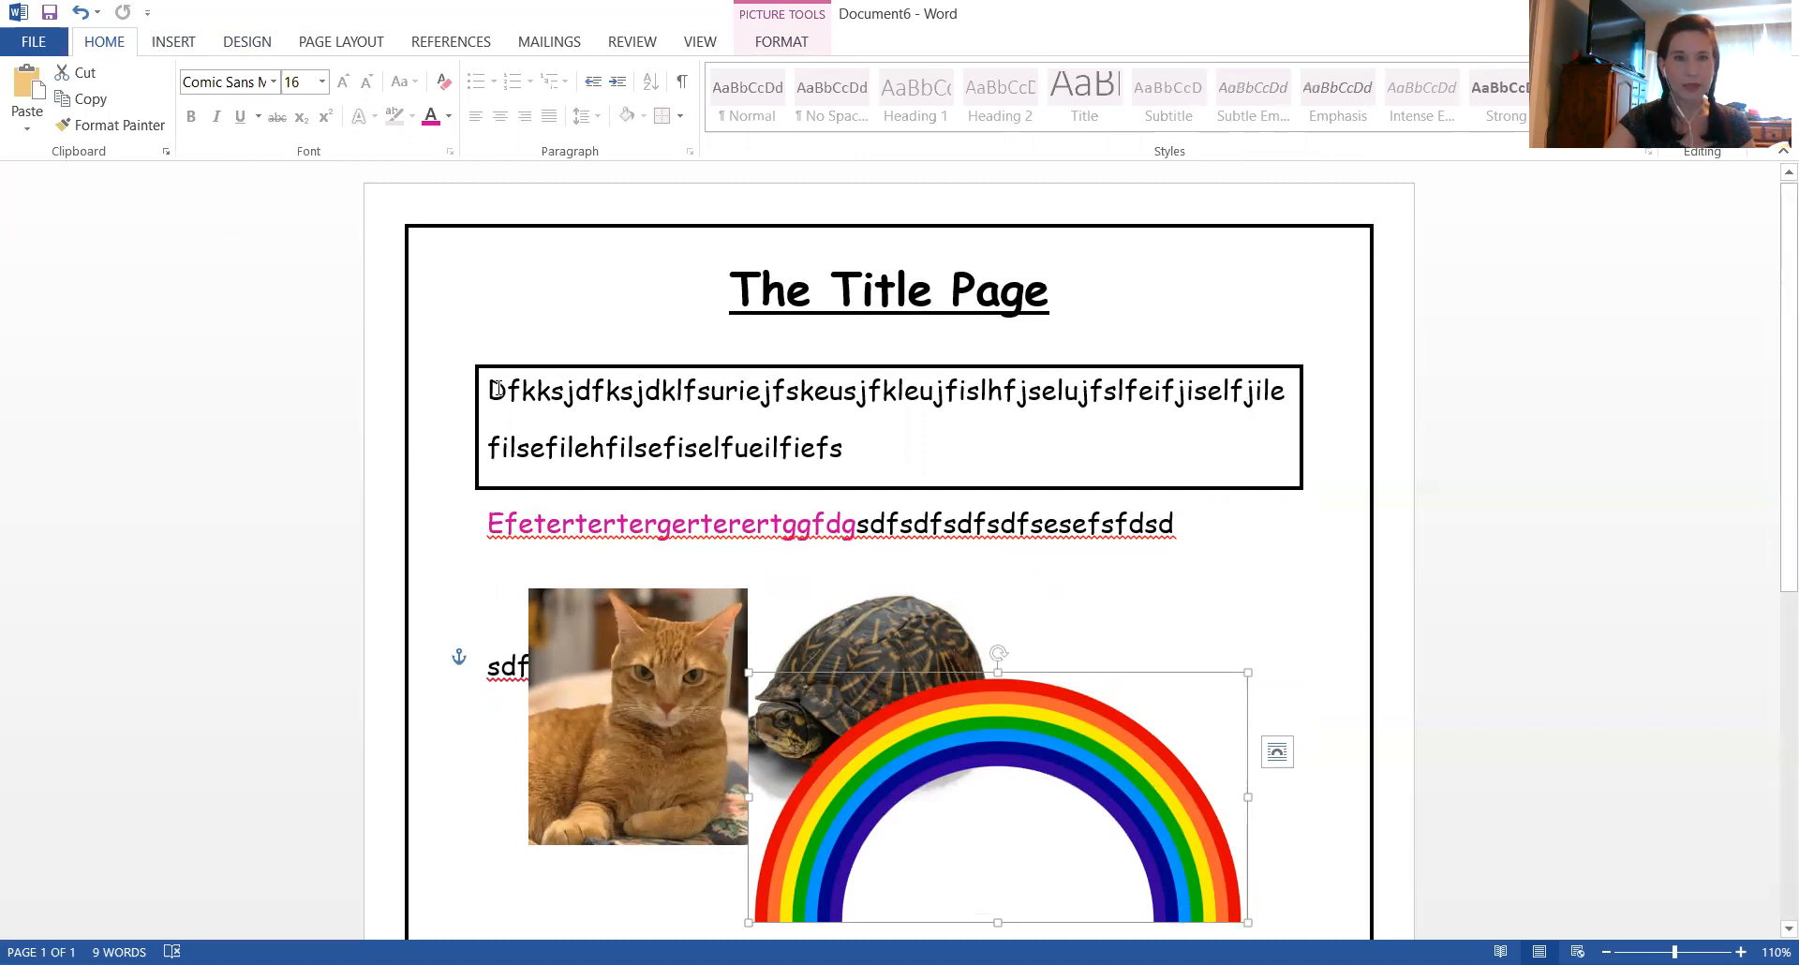
pyautogui.moveTo(489, 396); pyautogui.dragTo(898, 457)
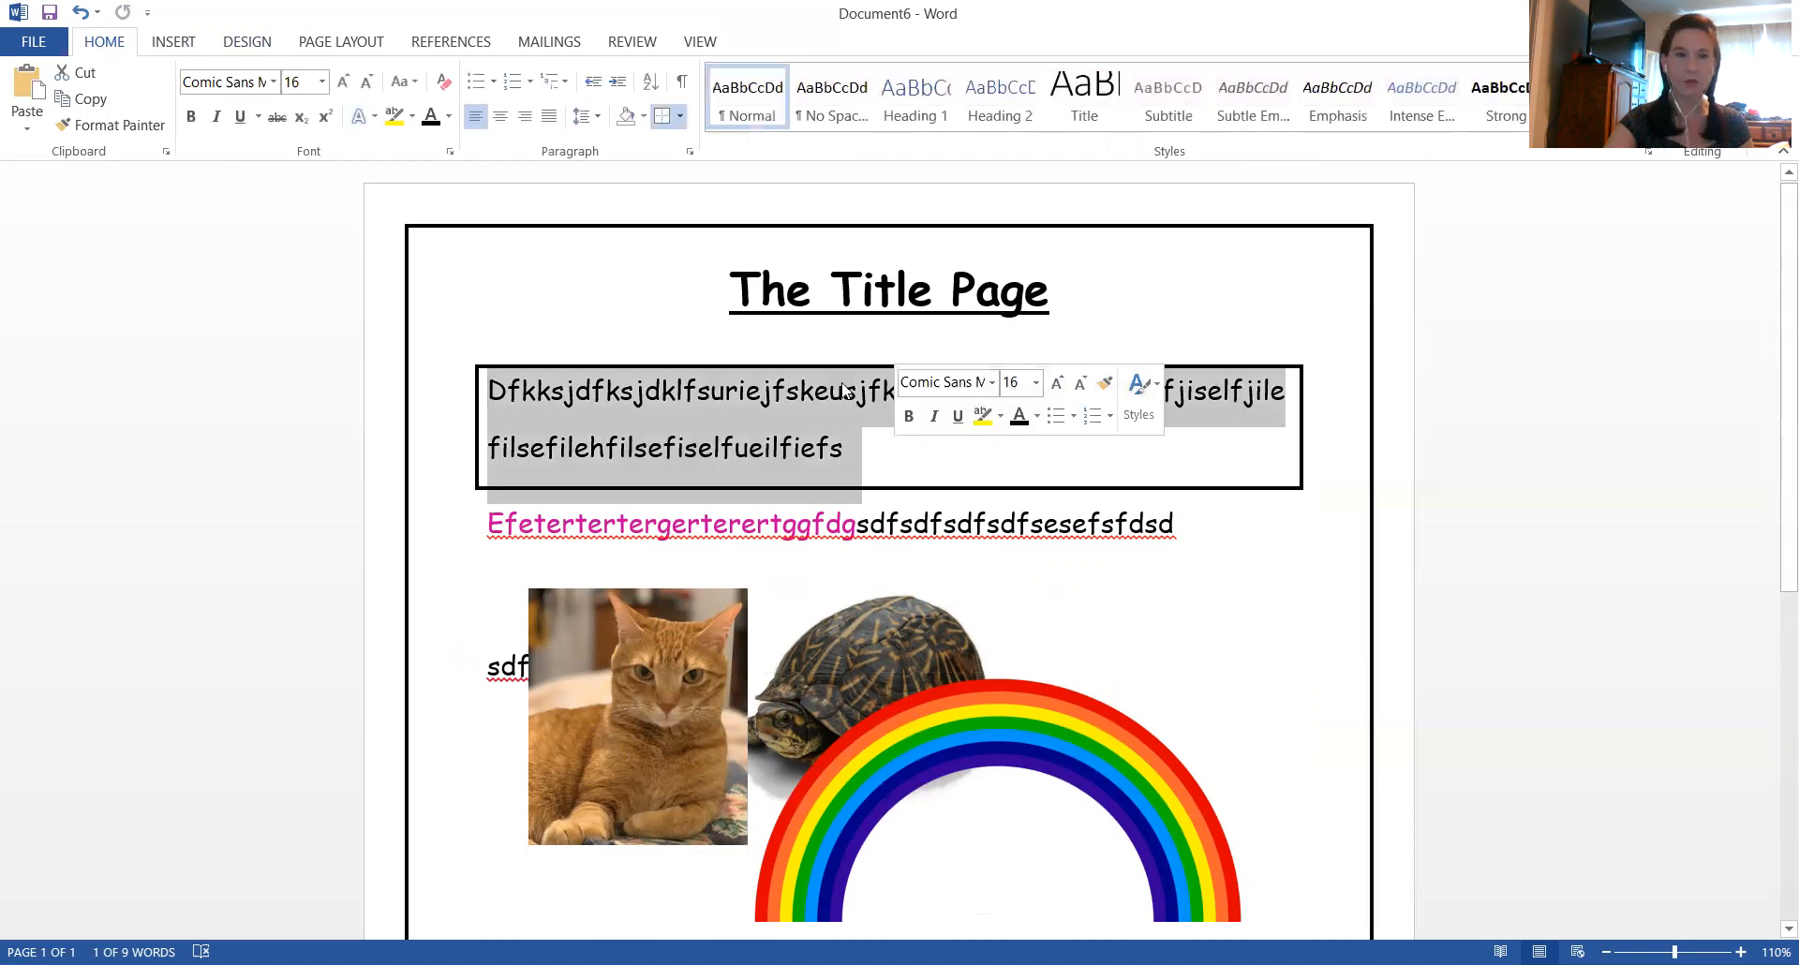
pyautogui.click(680, 117)
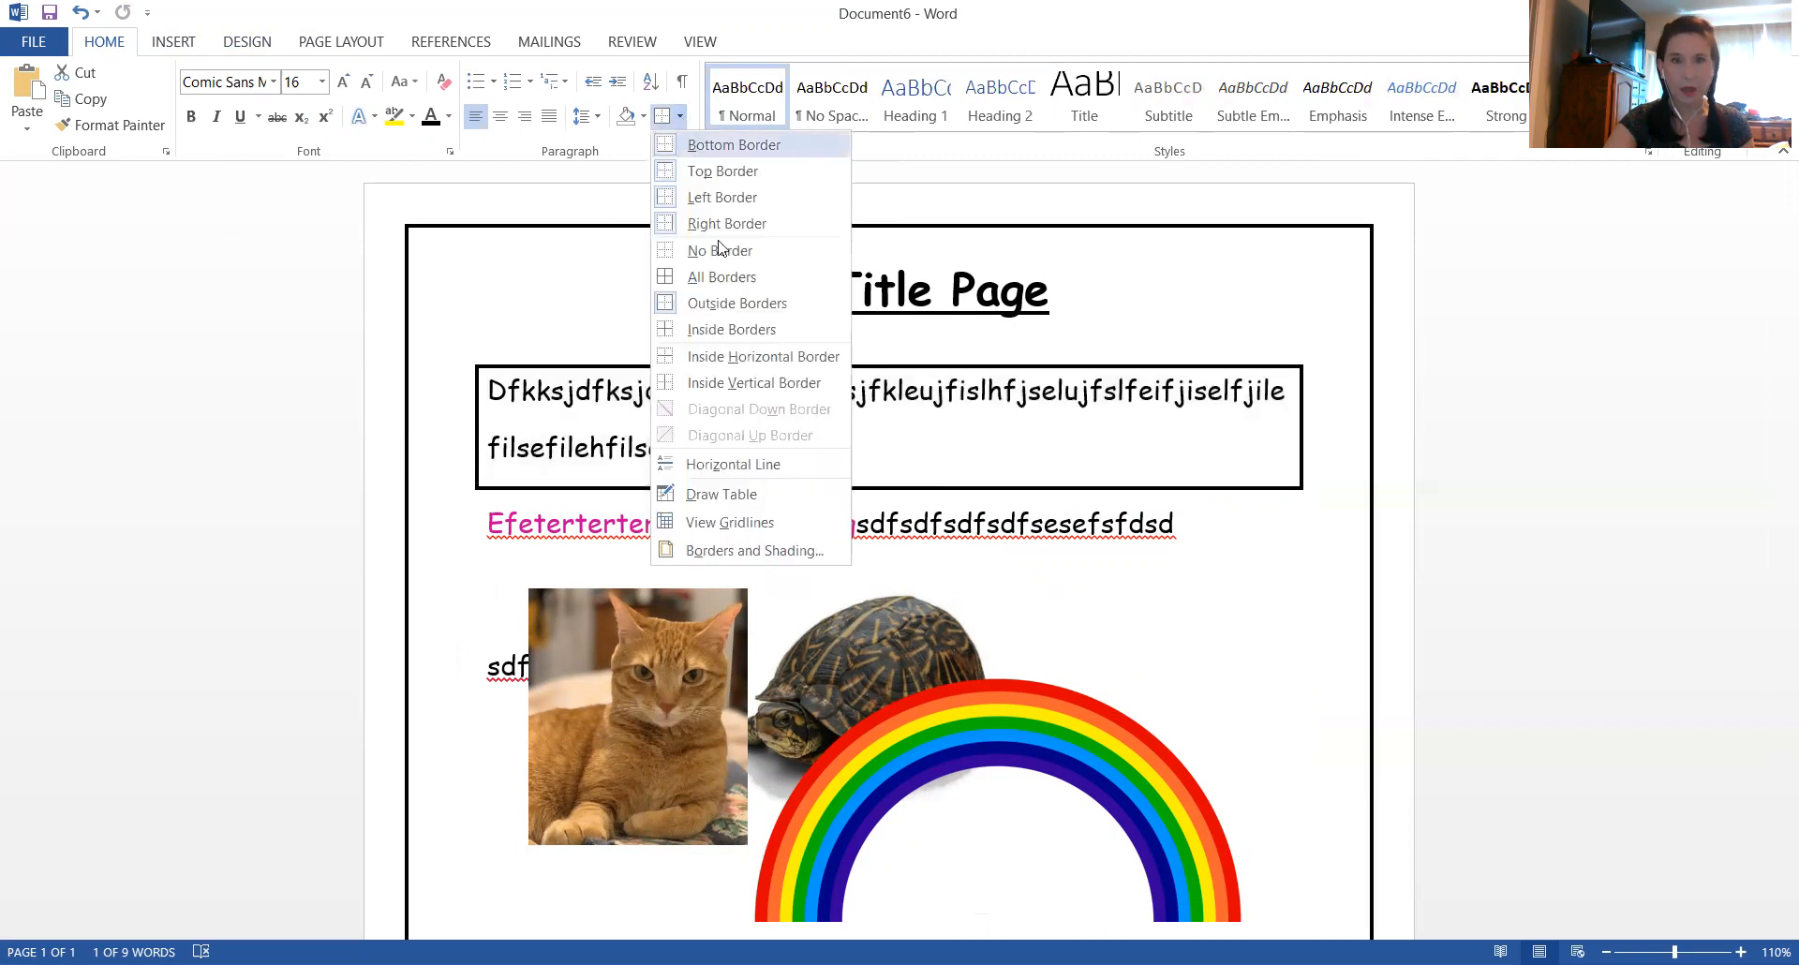
pyautogui.click(747, 304)
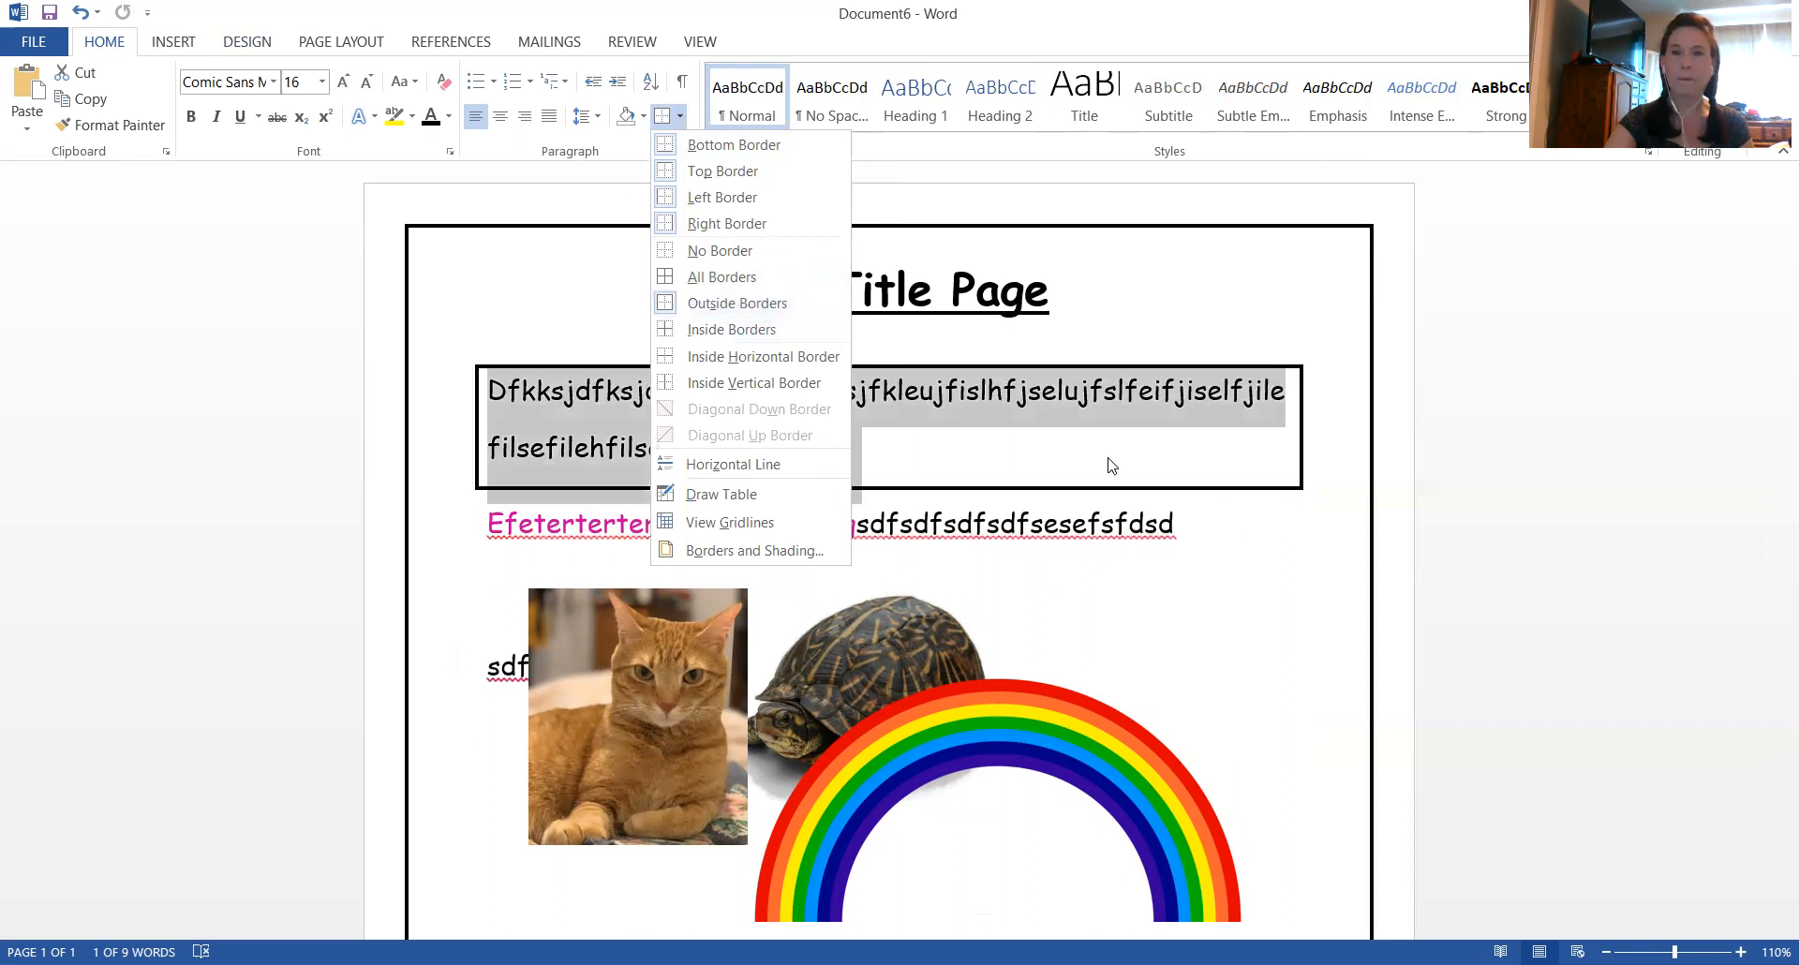
pyautogui.click(1201, 525)
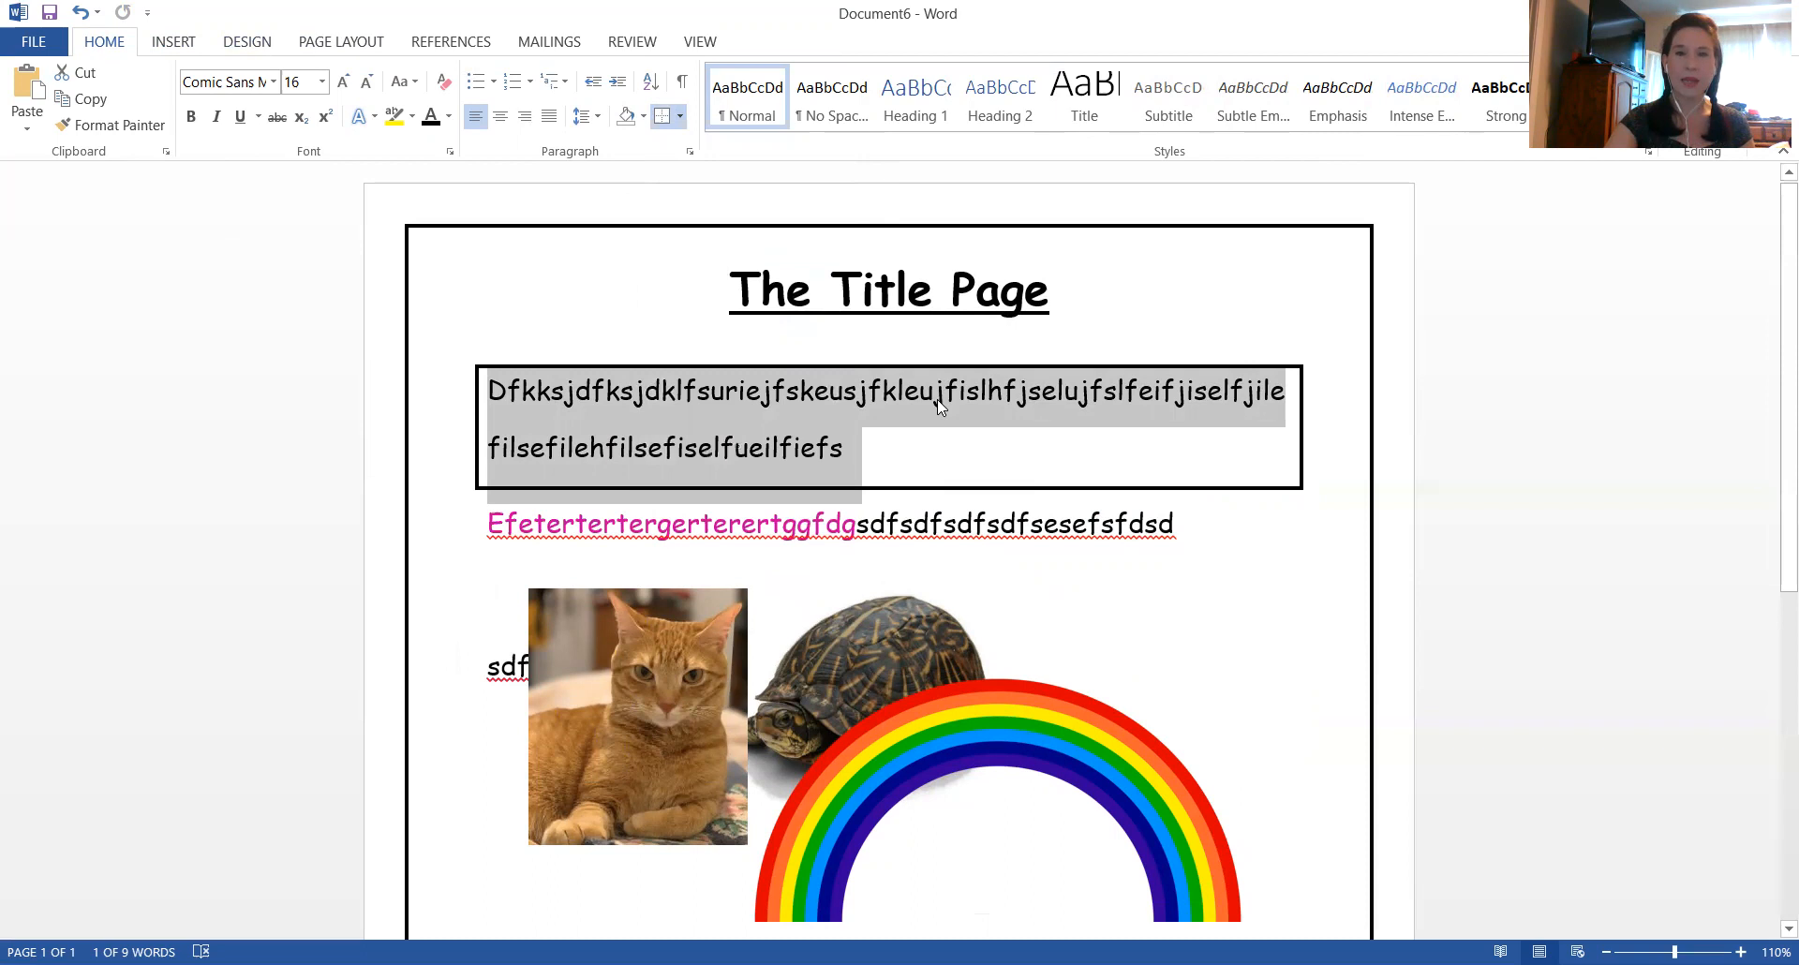
# Reopen the custom page margins for the whole document, review them and accept the settings
pyautogui.scroll(-6, 939, 405)
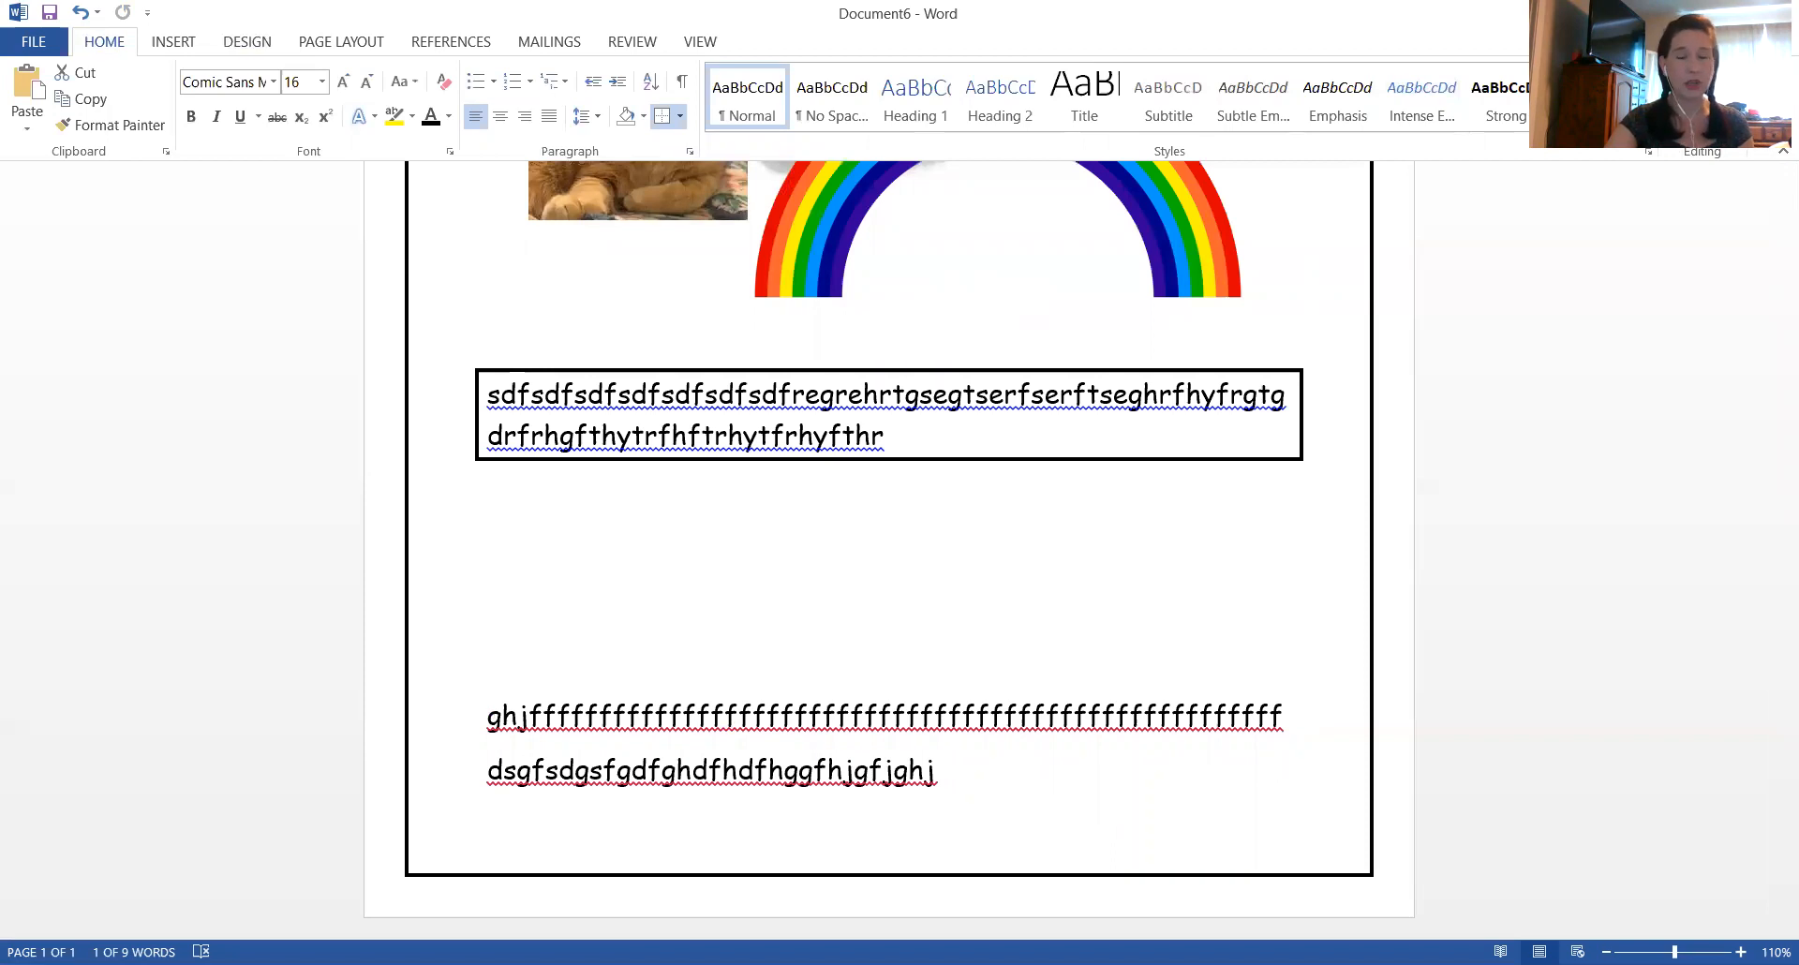
pyautogui.scroll(6, 808, 745)
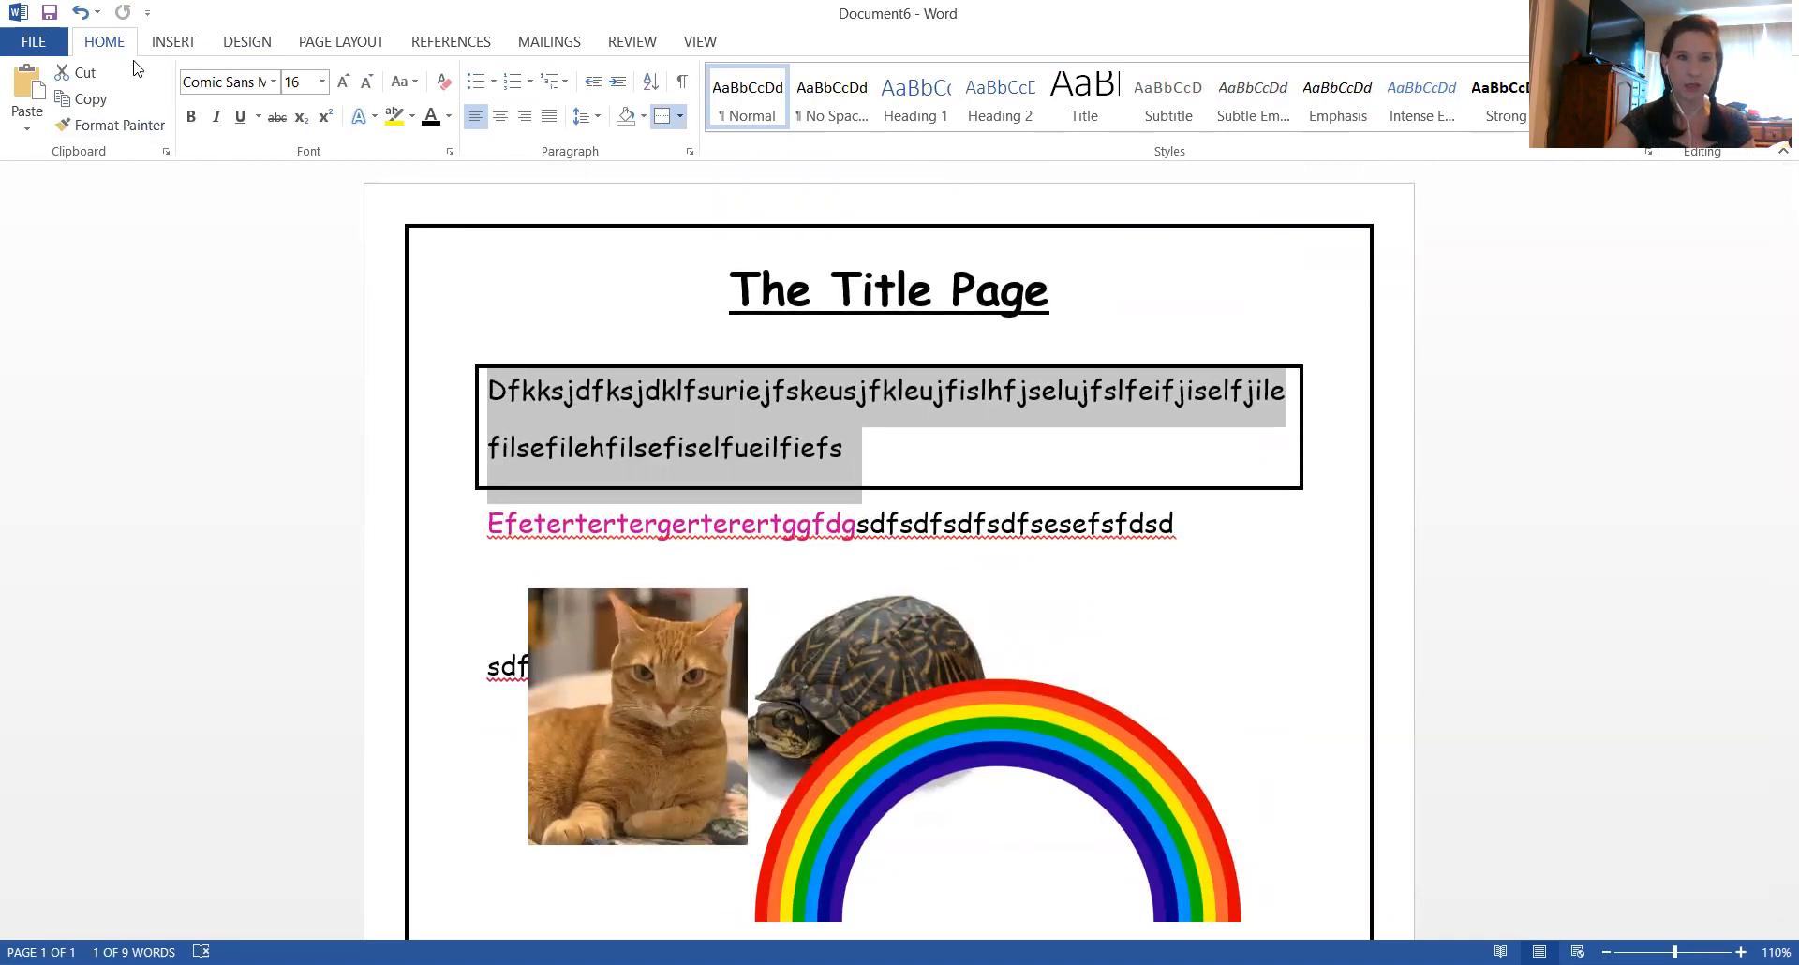
pyautogui.click(337, 44)
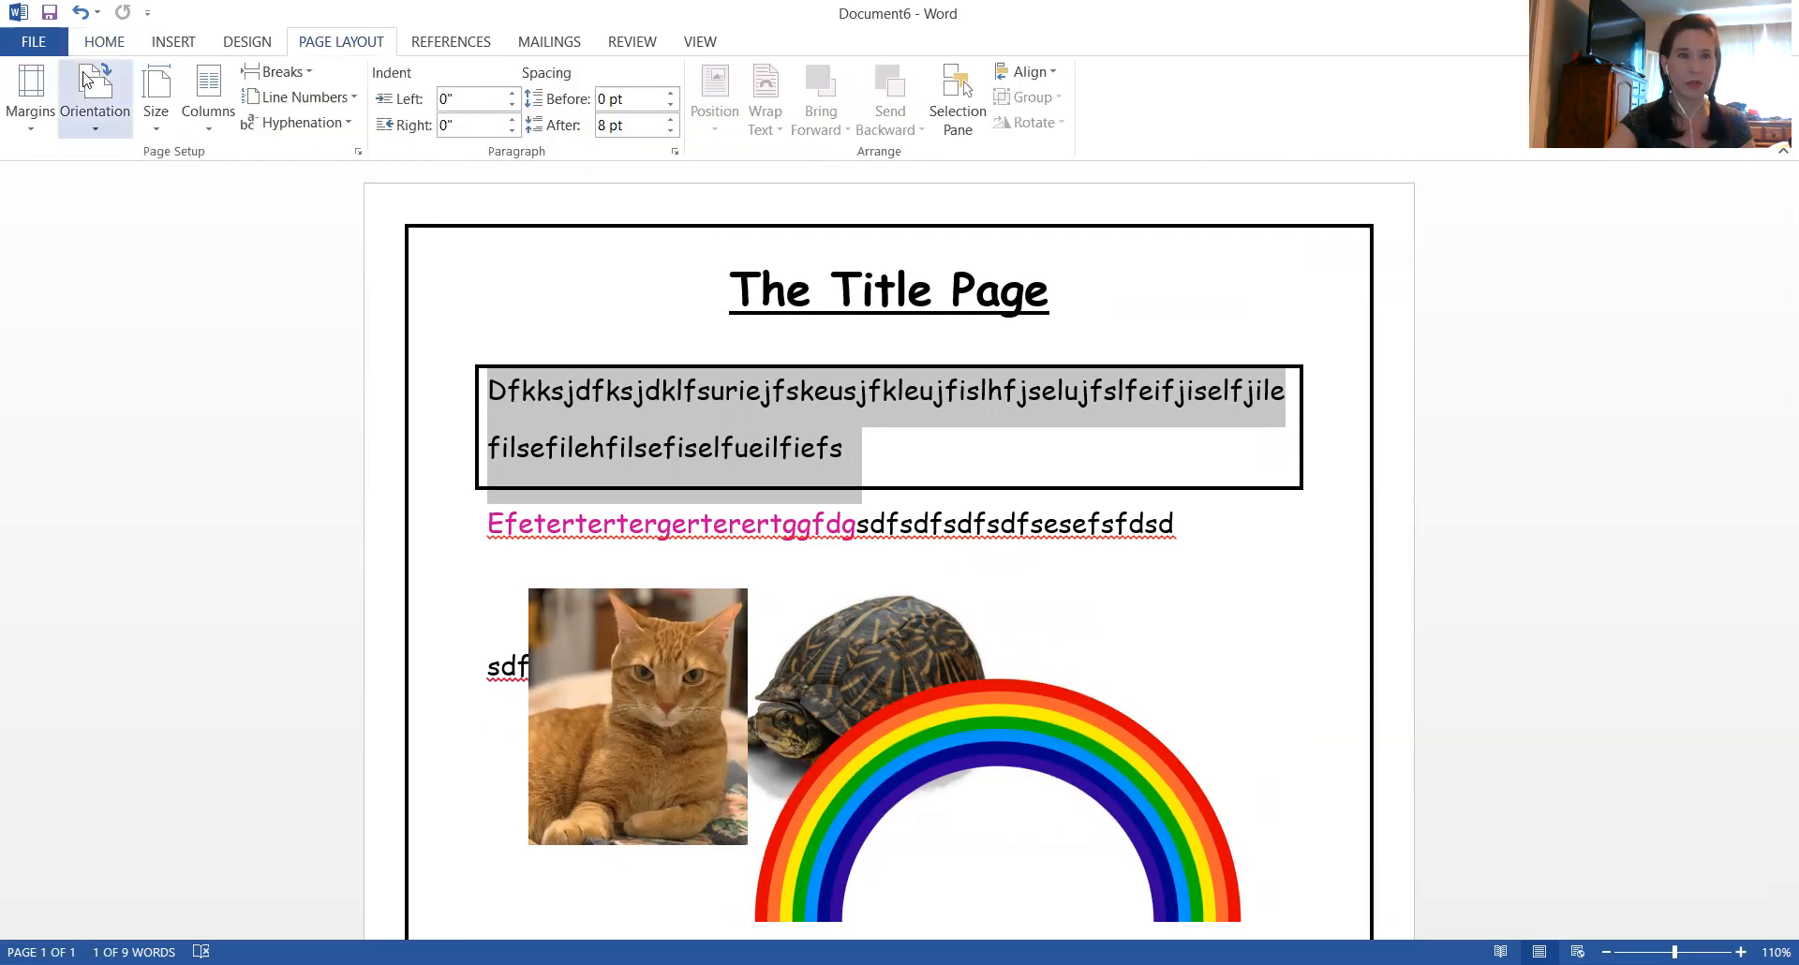
pyautogui.click(28, 120)
pyautogui.click(68, 721)
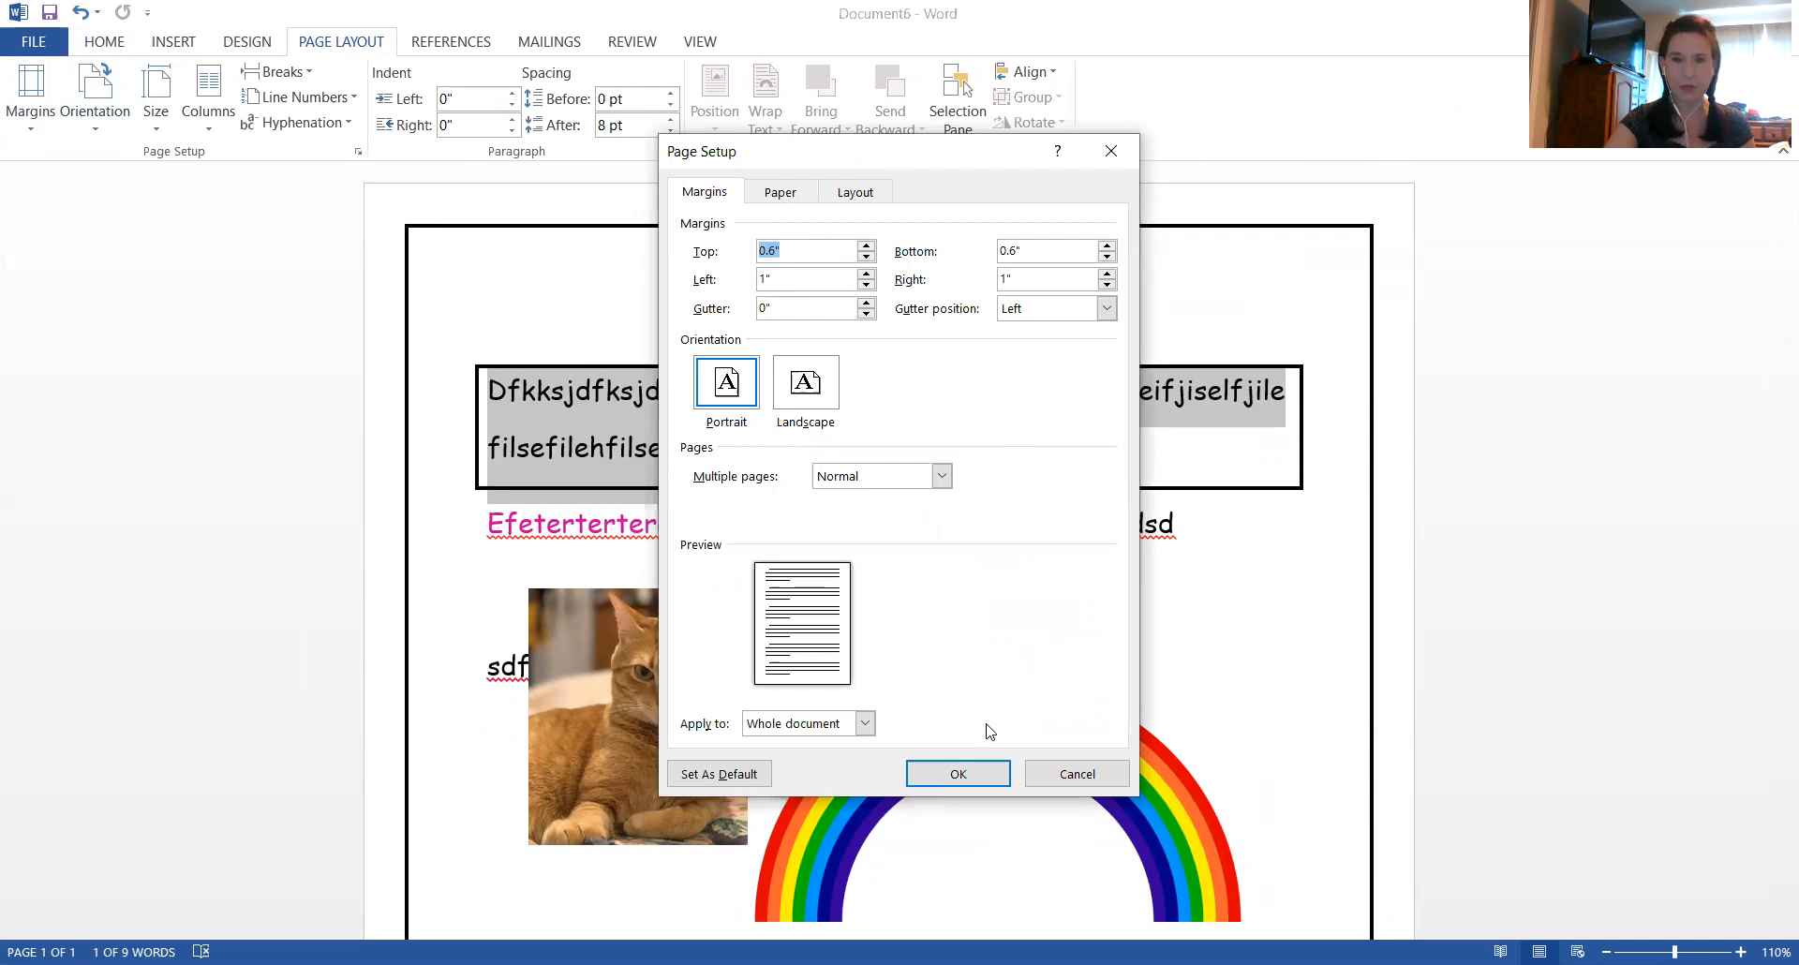
pyautogui.click(945, 780)
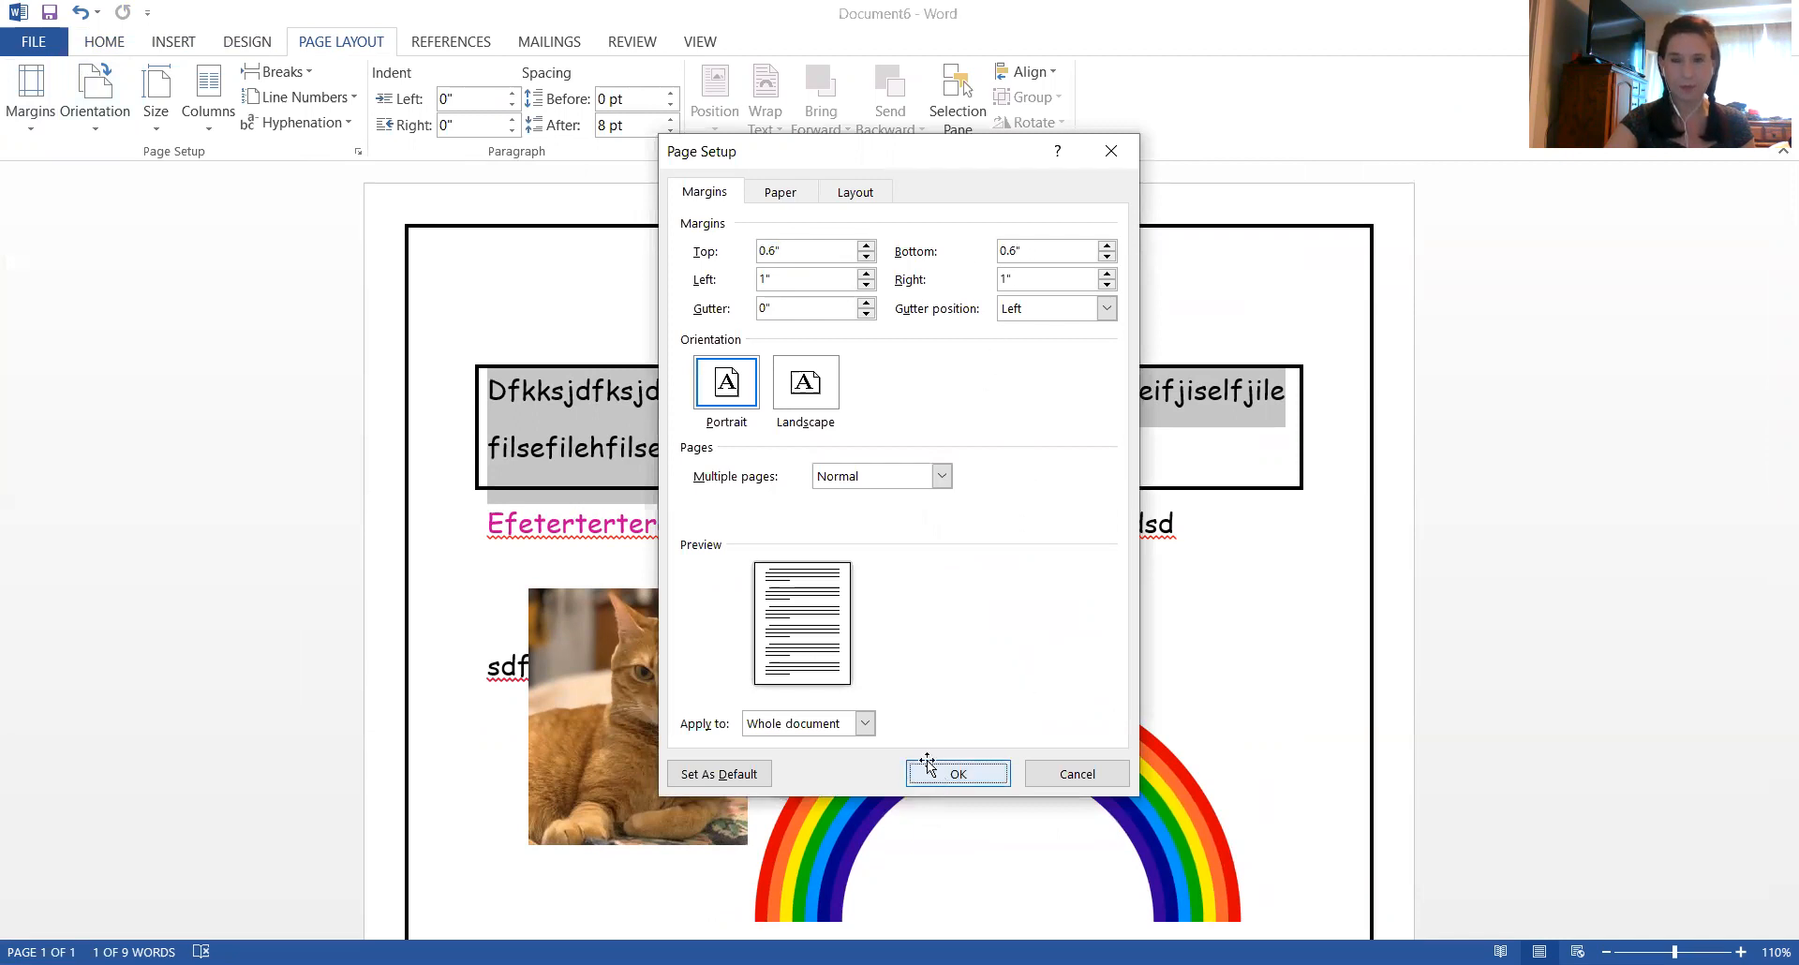